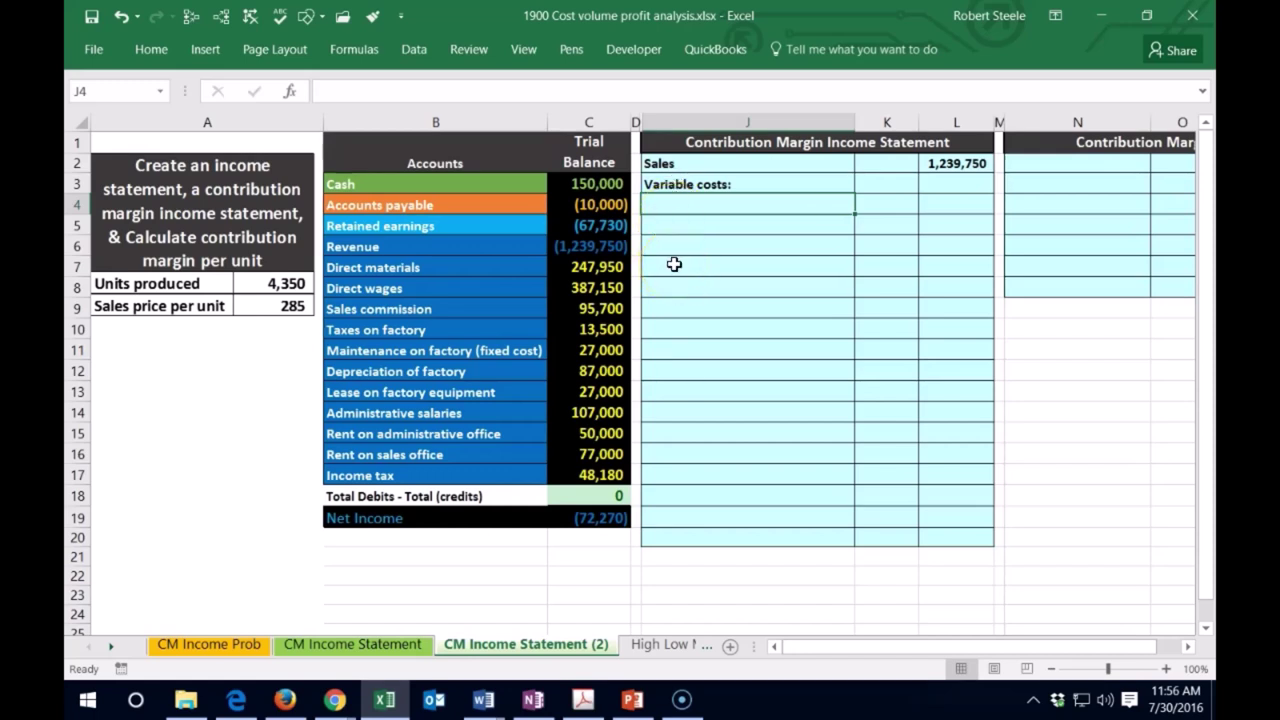
Label the first variable cost in J4 by linking it to the Direct materials account name in B7, and indent it.
text(=)
click(437, 266)
key(Return)
key(Up)
click(152, 52)
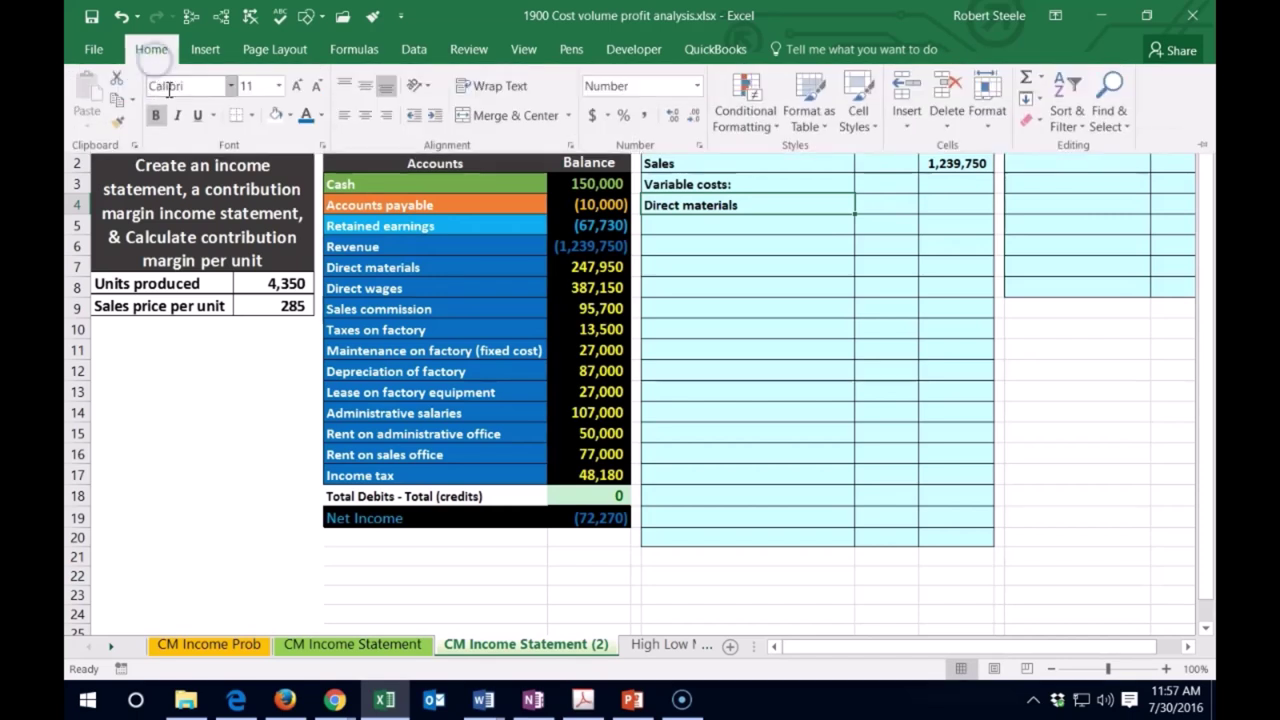
click(435, 117)
click(843, 210)
Link K4 to the direct materials balance in C7 of the trial balance.
click(894, 199)
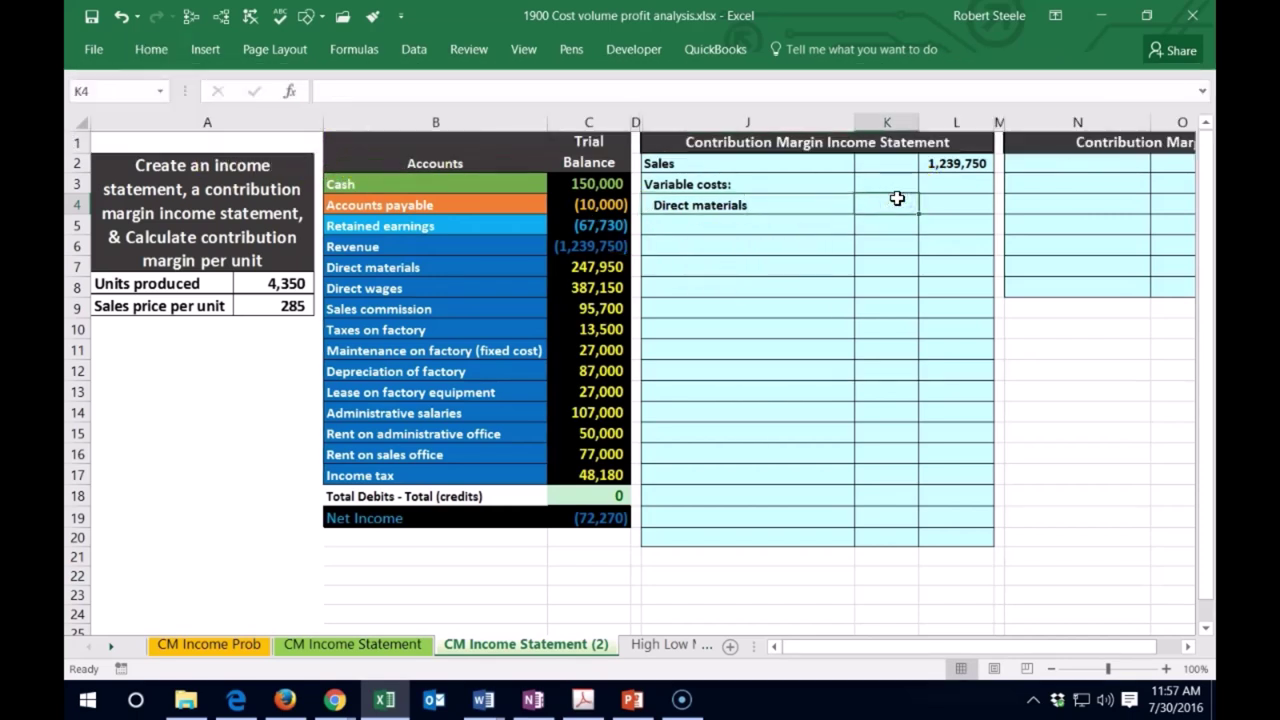
text(=)
click(603, 266)
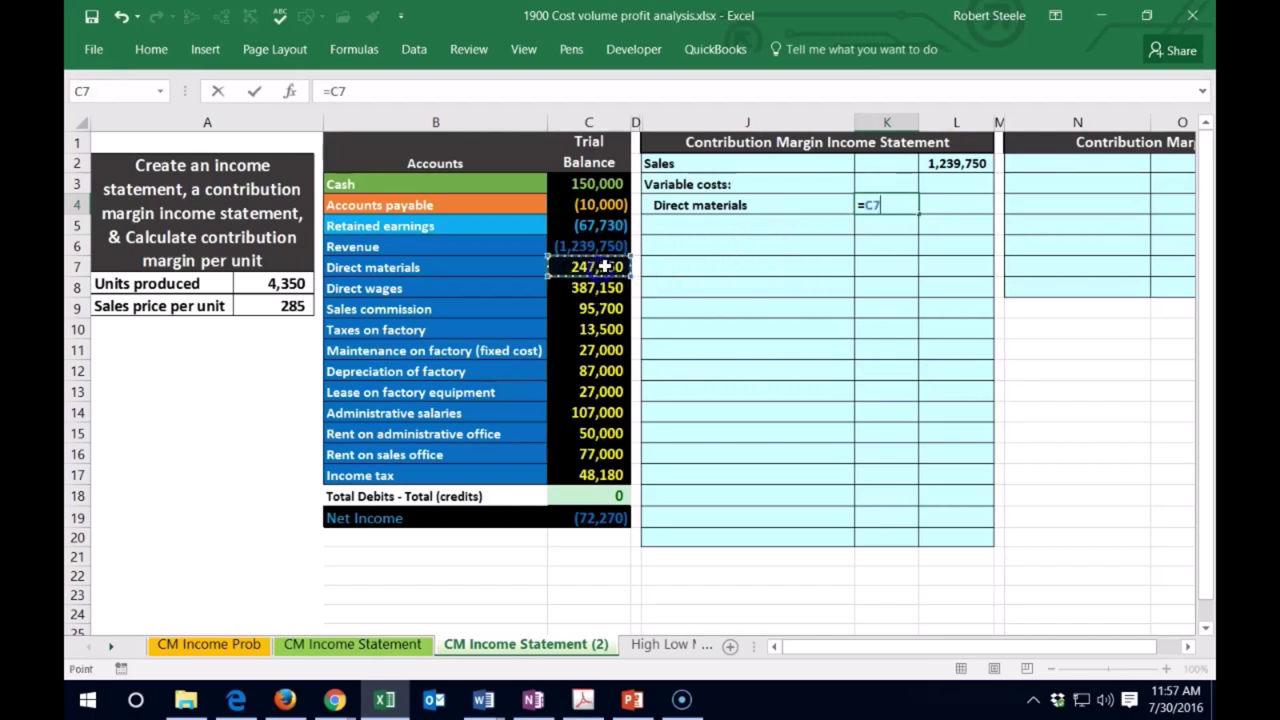
key(Return)
Label J5 by linking it to the Direct wages account name in B8, and indent it like the line above.
key(Left)
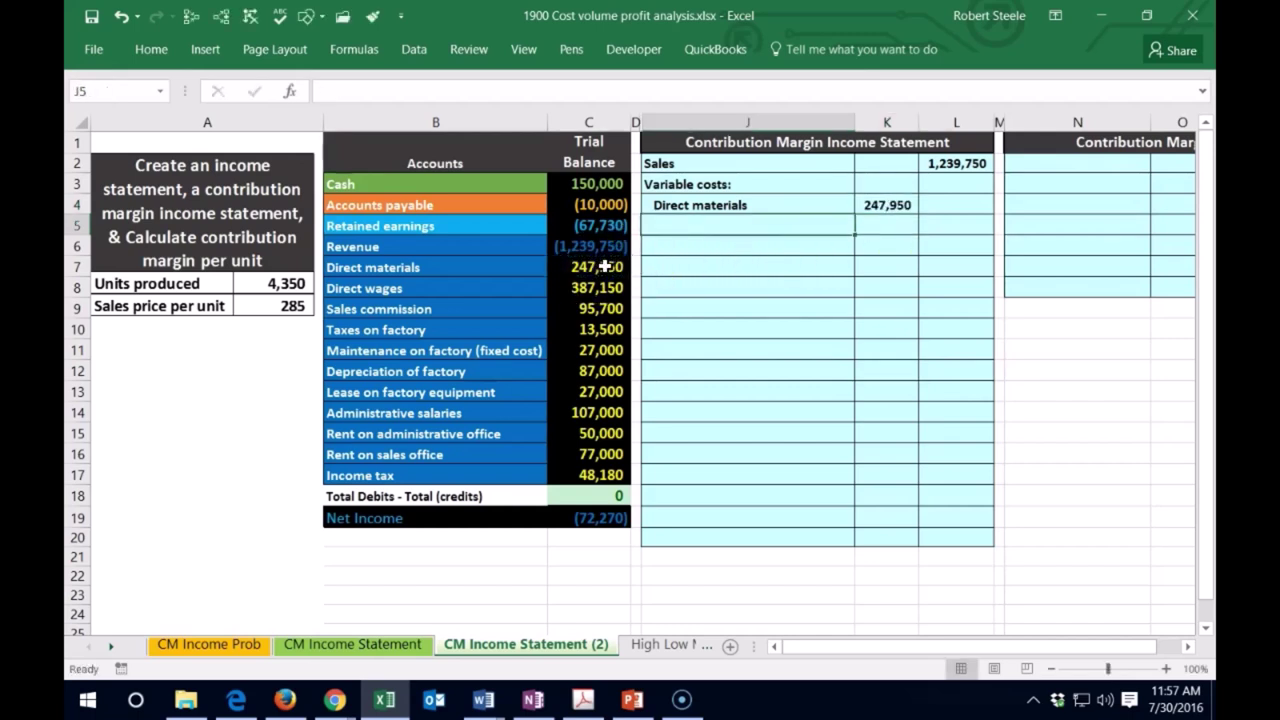
text(=)
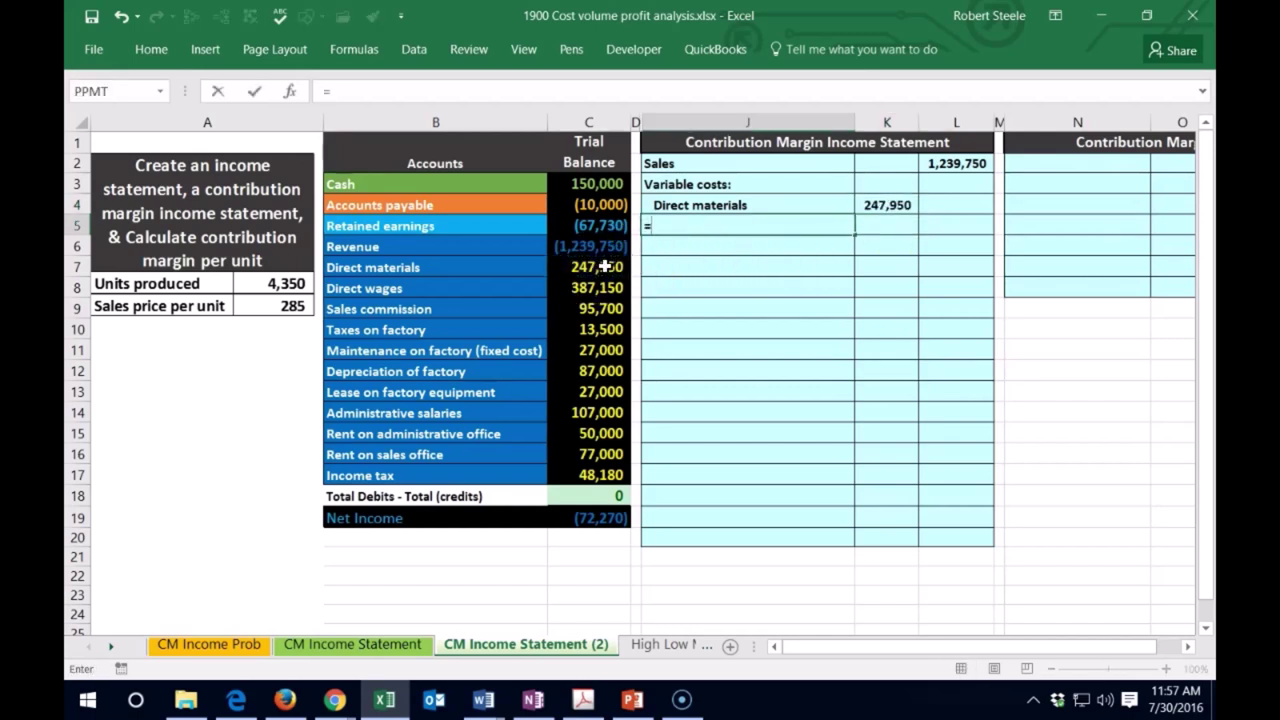
click(406, 290)
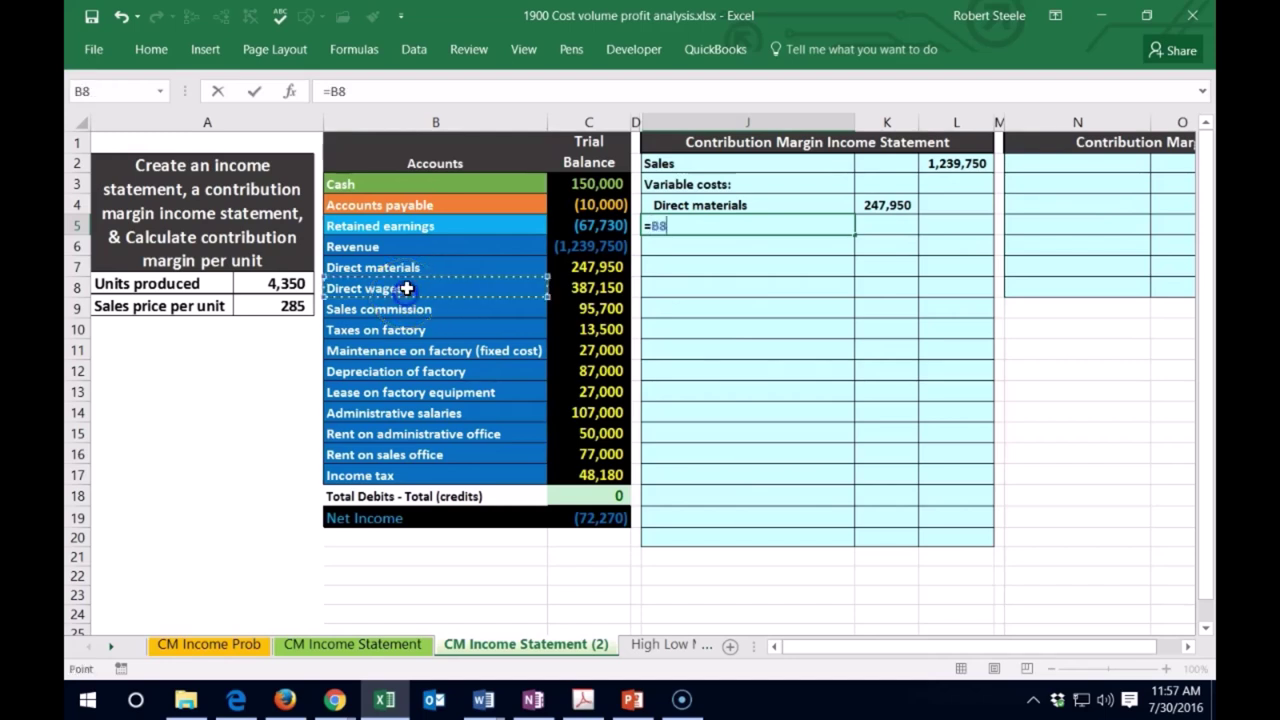
key(Return)
click(737, 228)
click(152, 52)
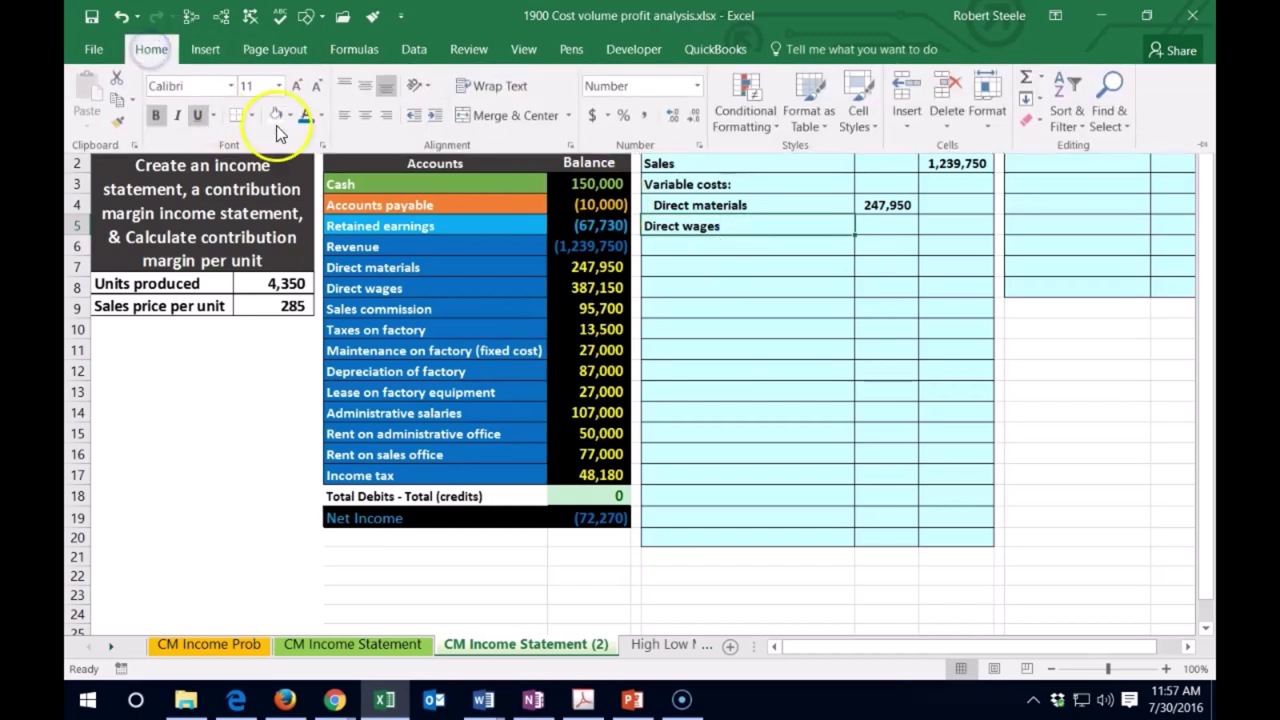
Link K5 to the direct wages balance in C8 of the trial balance.
click(879, 228)
text(=)
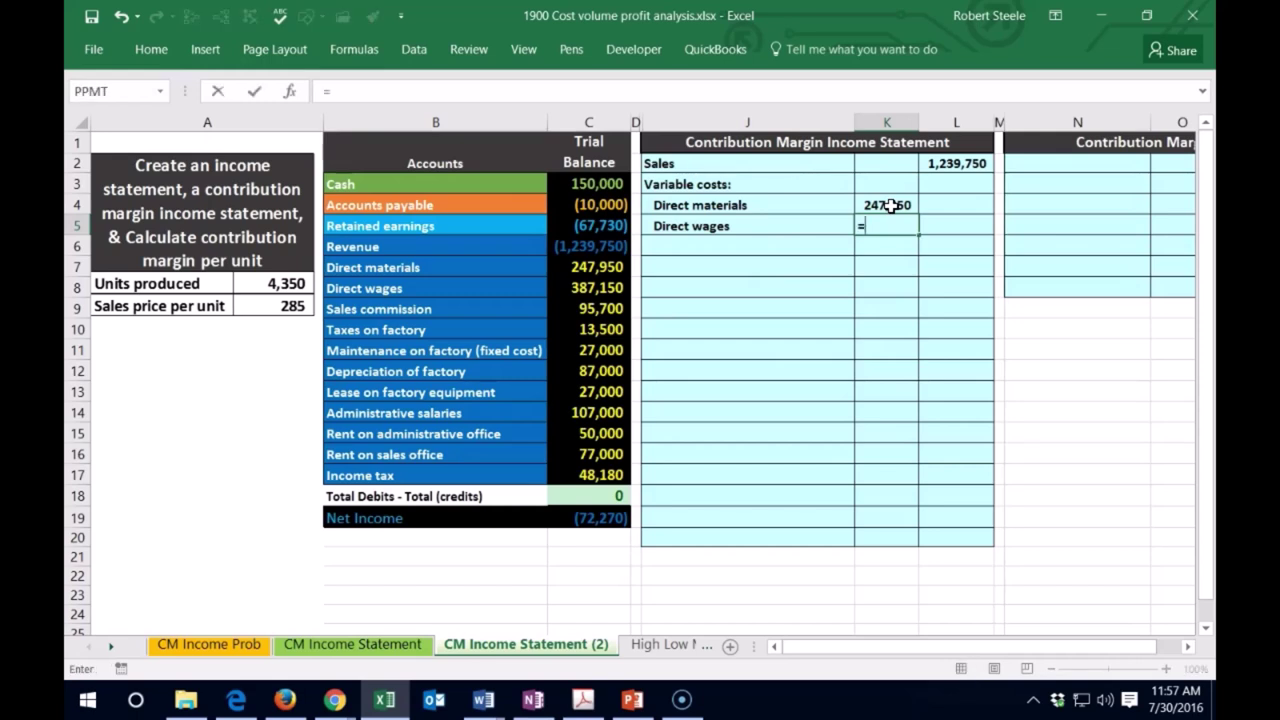
click(598, 286)
key(Return)
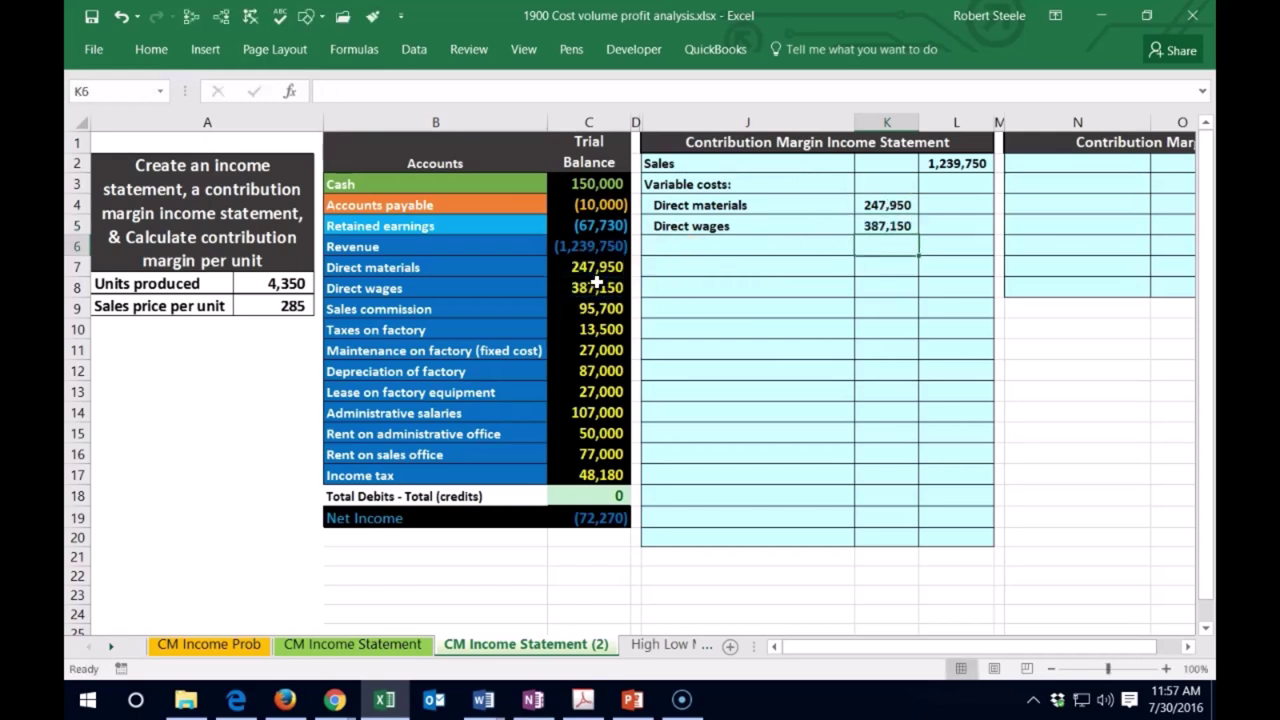
Mark the direct materials and direct wages balances in C7:C8 as used by changing their font color to blue.
drag(588, 272, 581, 284)
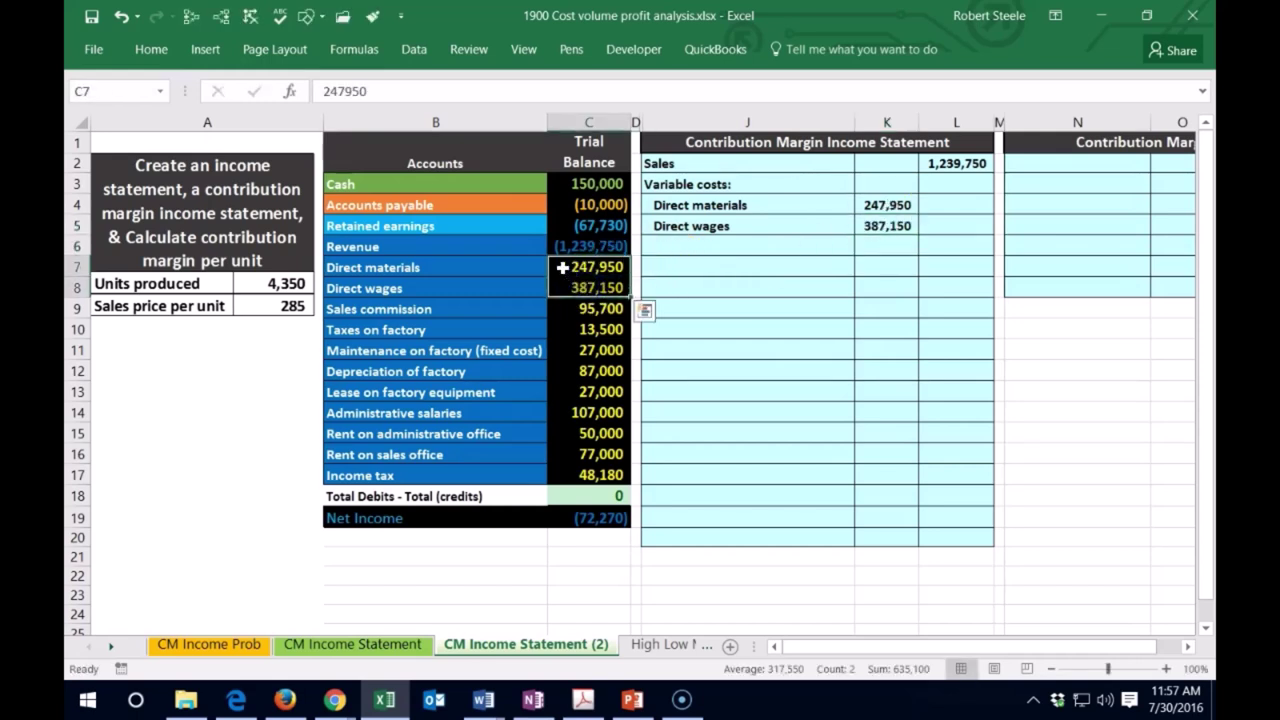
right_click(563, 267)
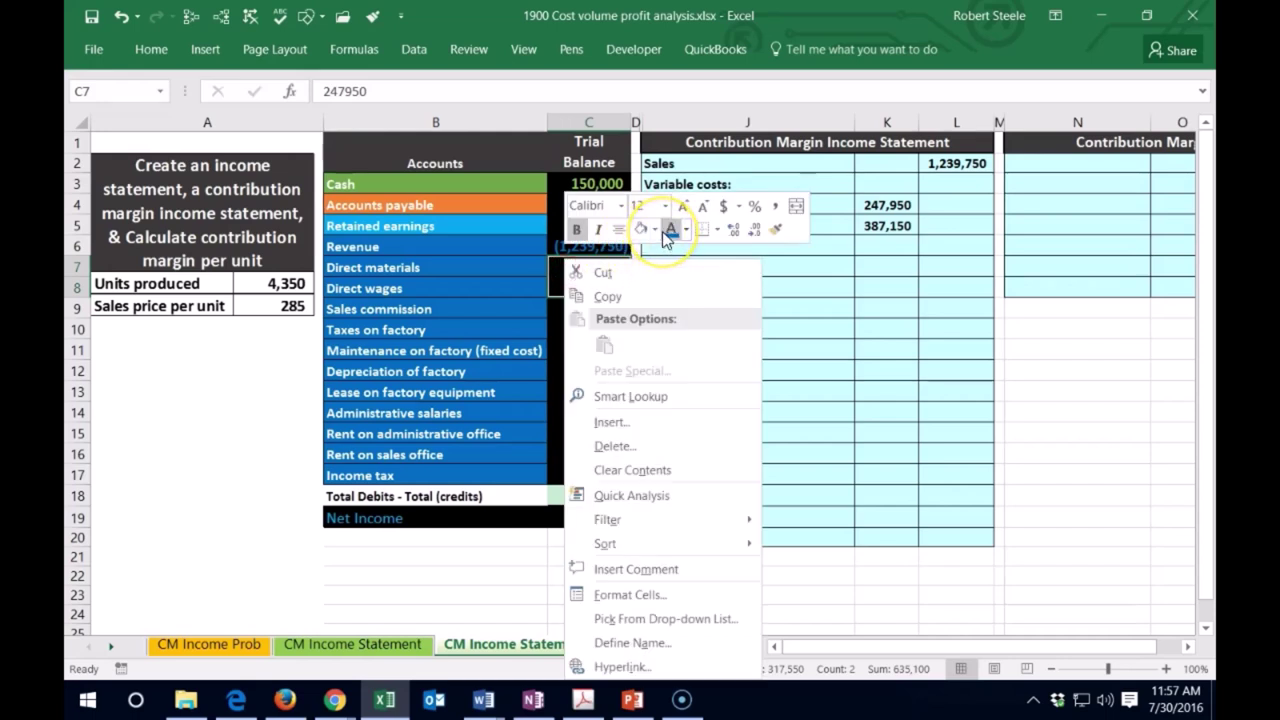
click(664, 232)
click(847, 330)
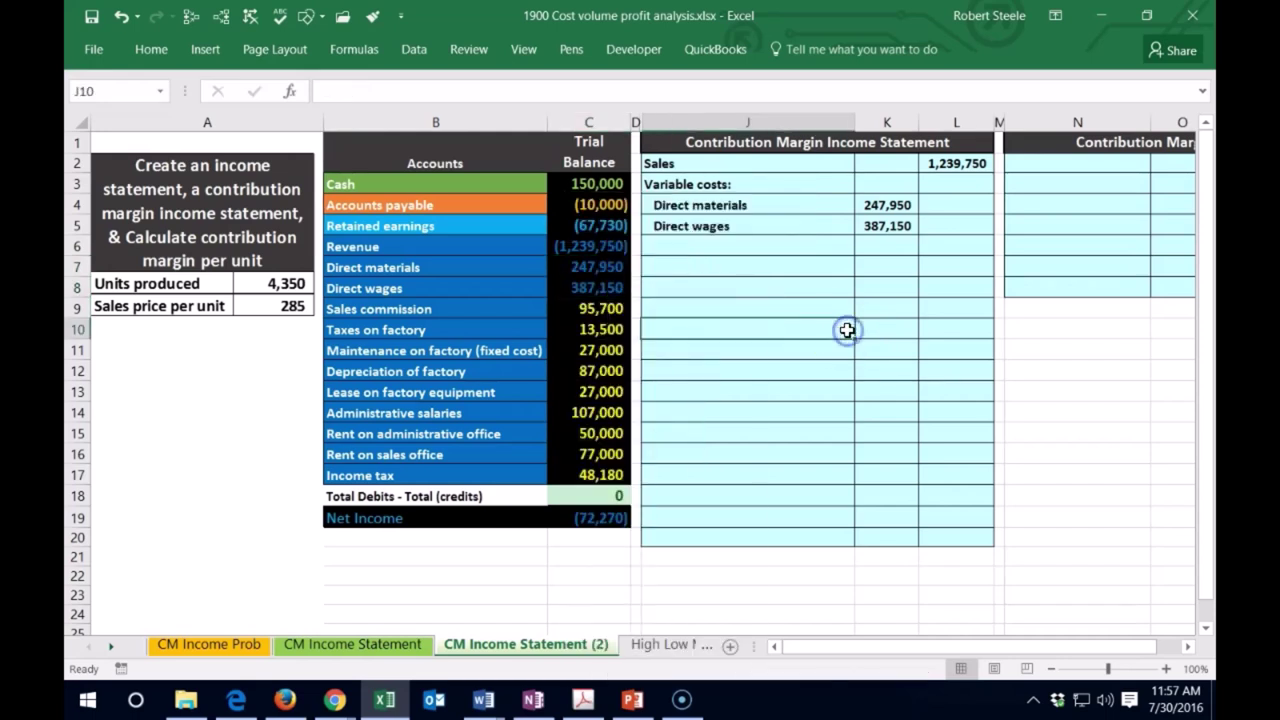
Label J6 by linking it to the Sales commission account name in B9, and indent it under Variable costs.
click(722, 243)
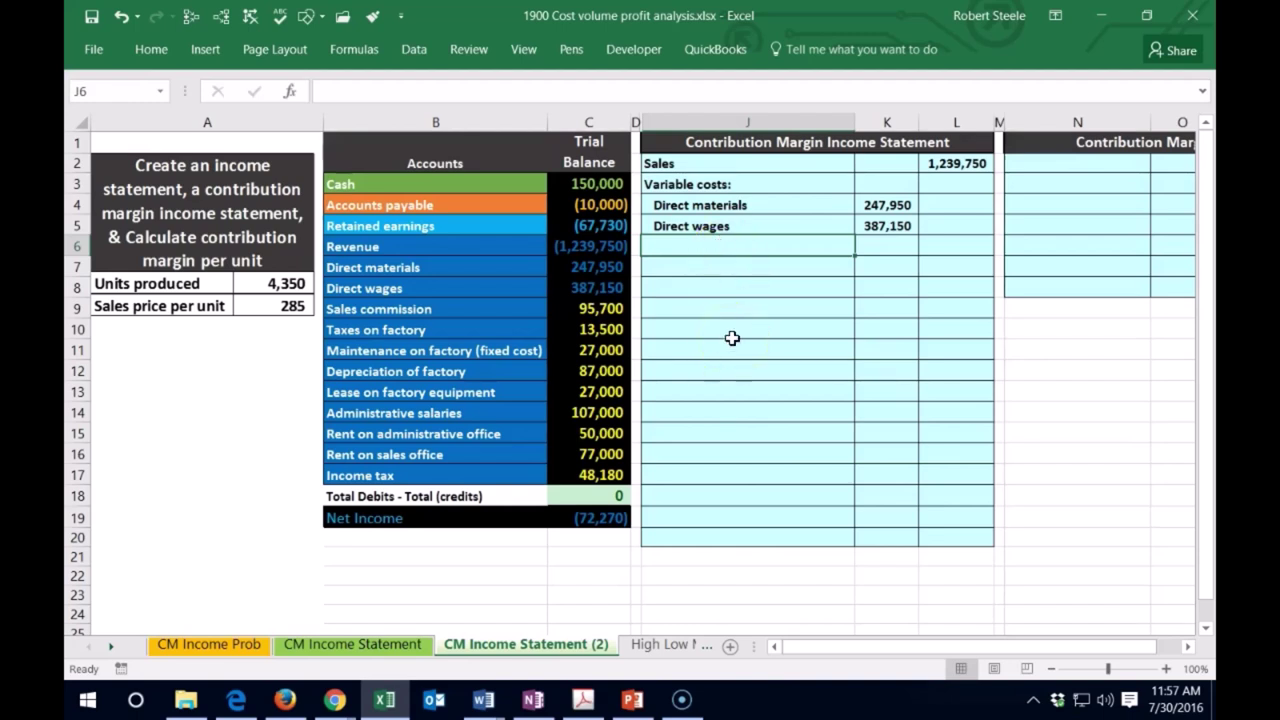
text(=)
click(445, 308)
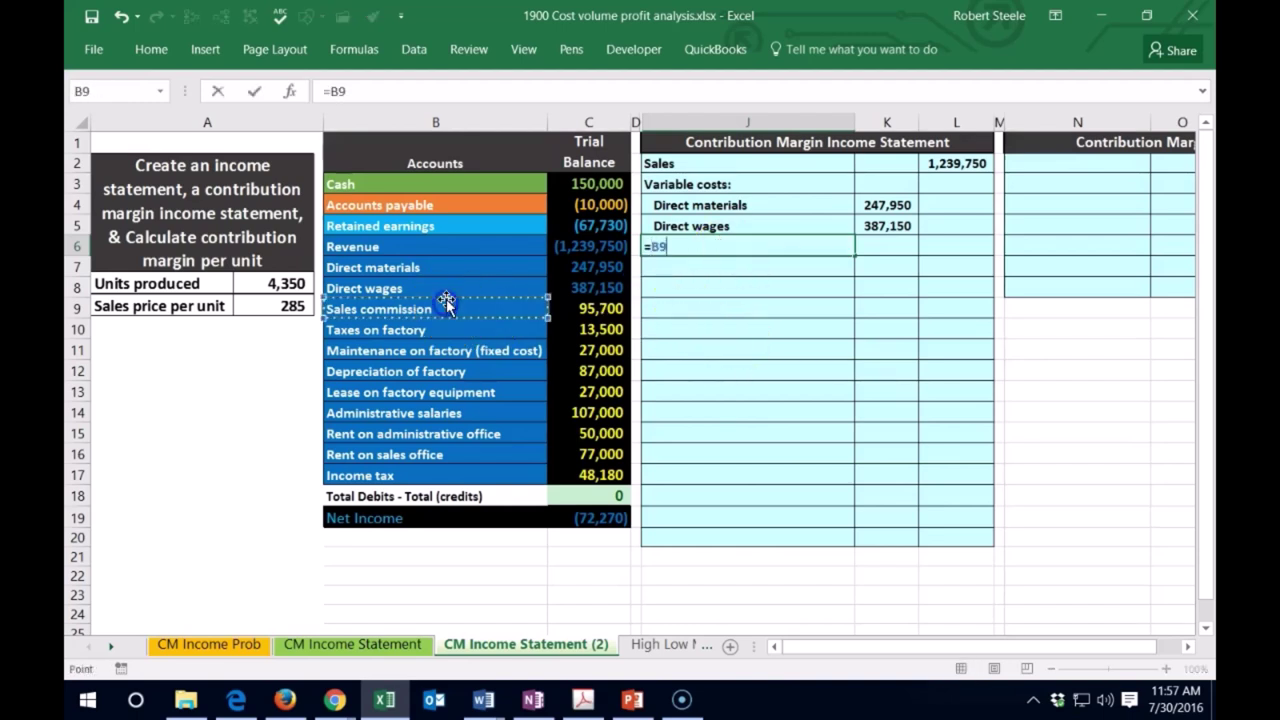
key(Return)
key(Up)
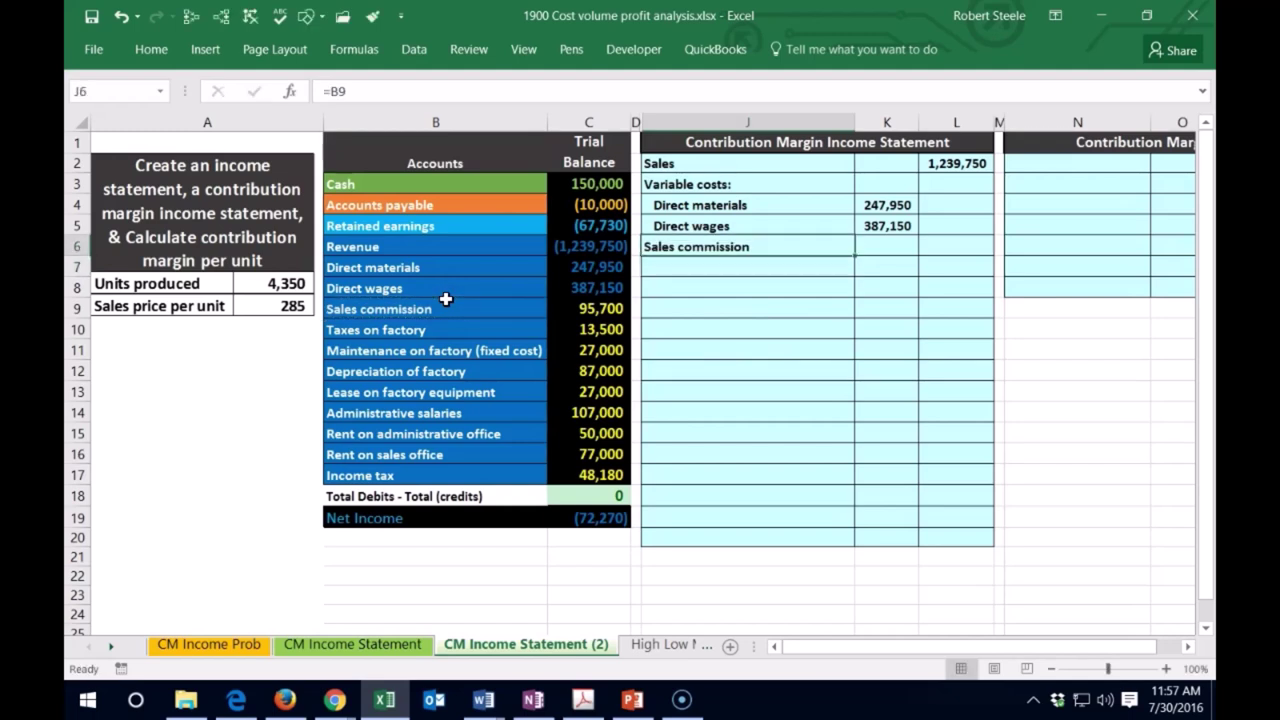
click(151, 49)
click(434, 115)
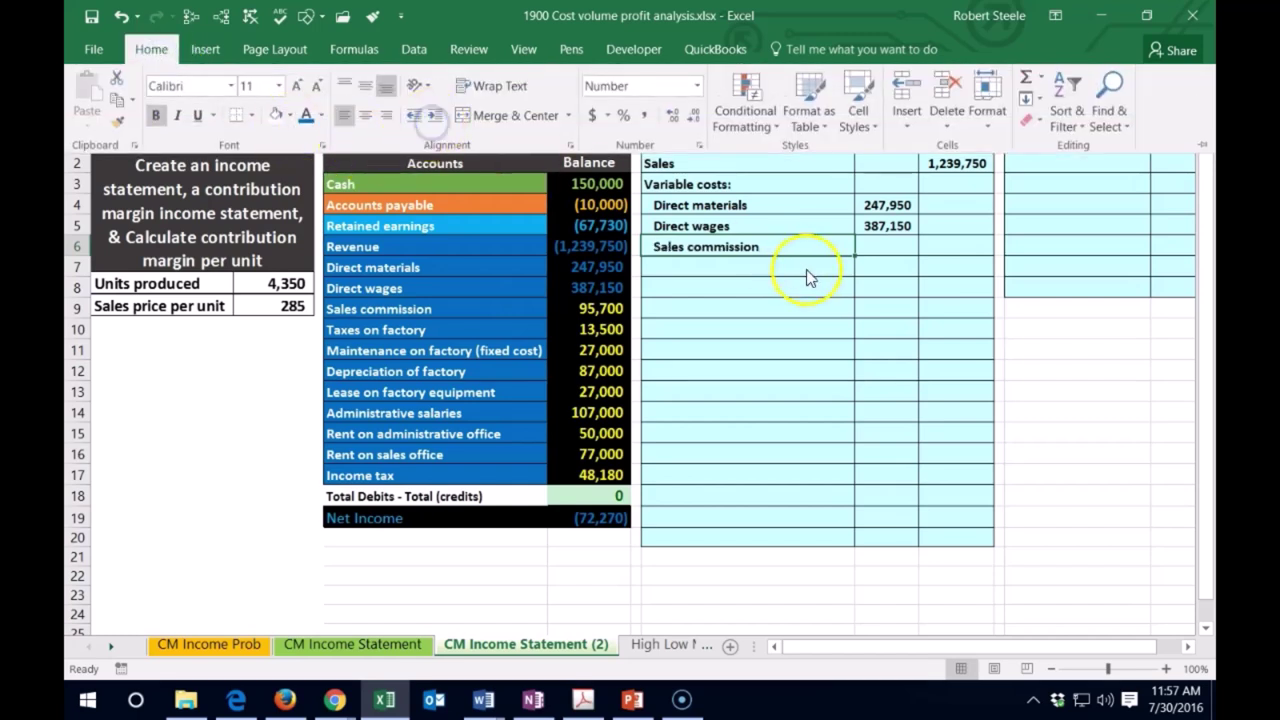
Link K6 to the sales commission balance in C9 and underline the amount.
click(882, 248)
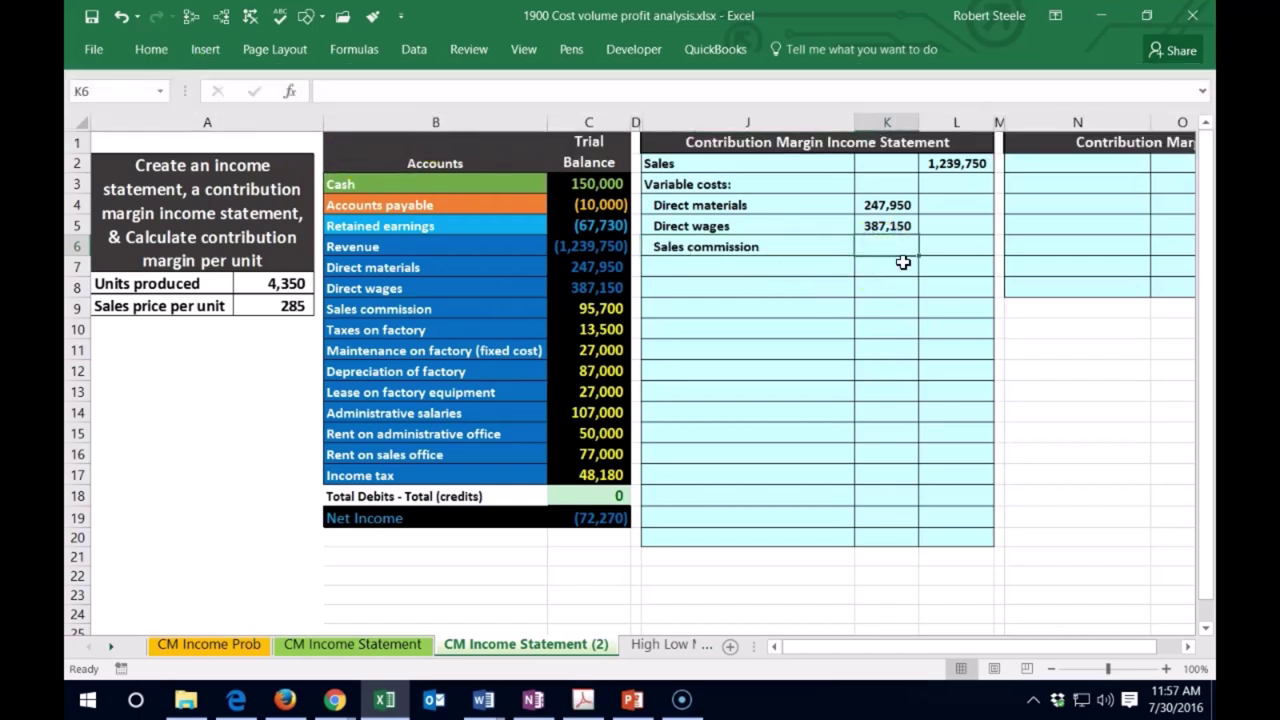
click(901, 294)
text(=)
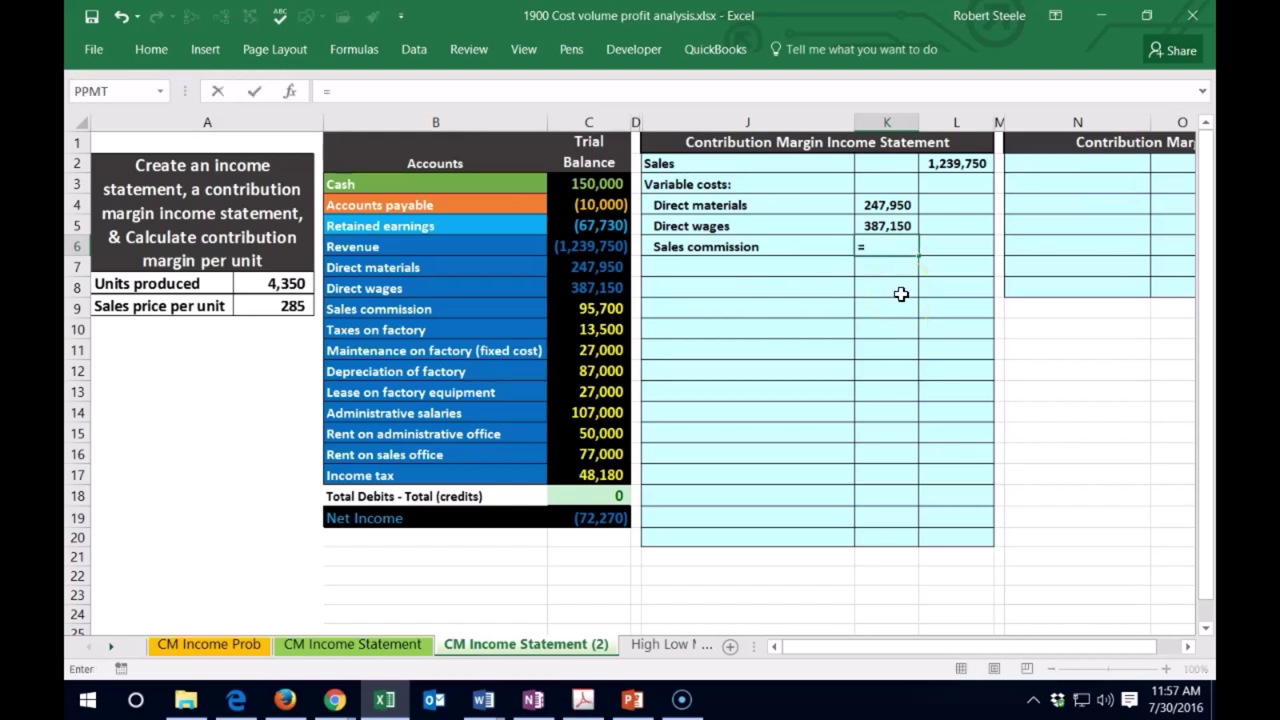
click(593, 309)
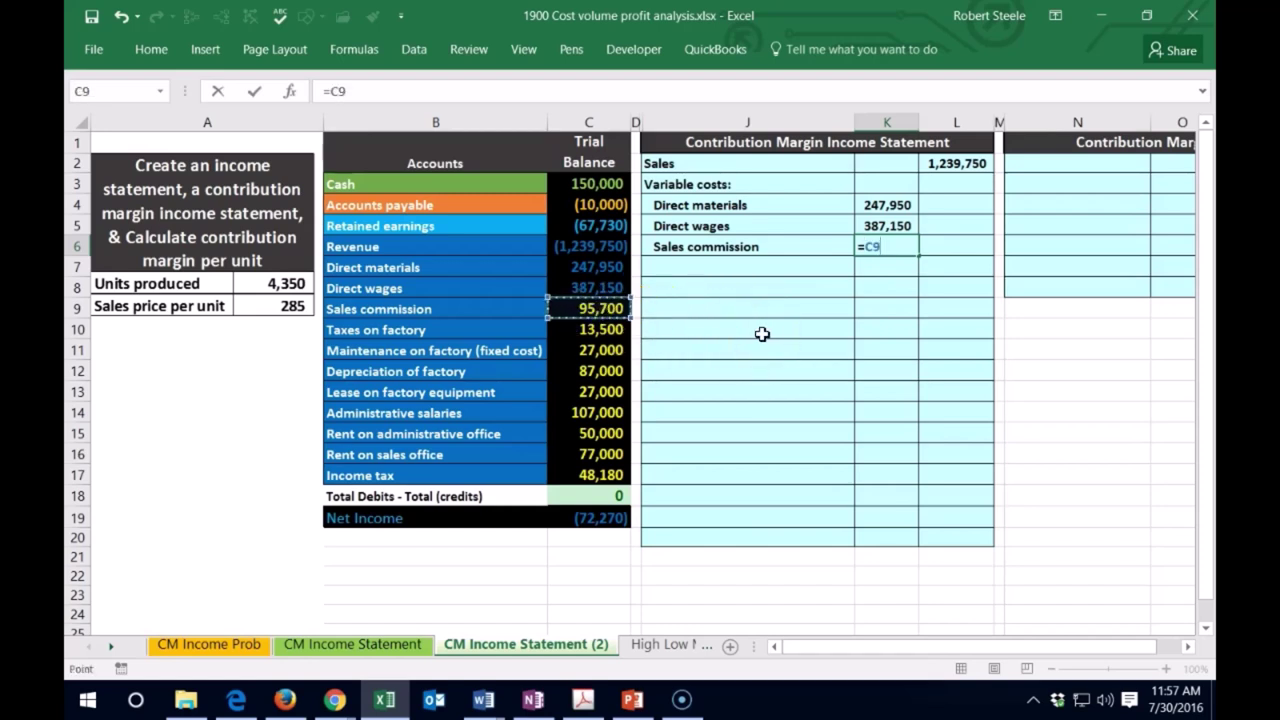
key(Return)
key(Up)
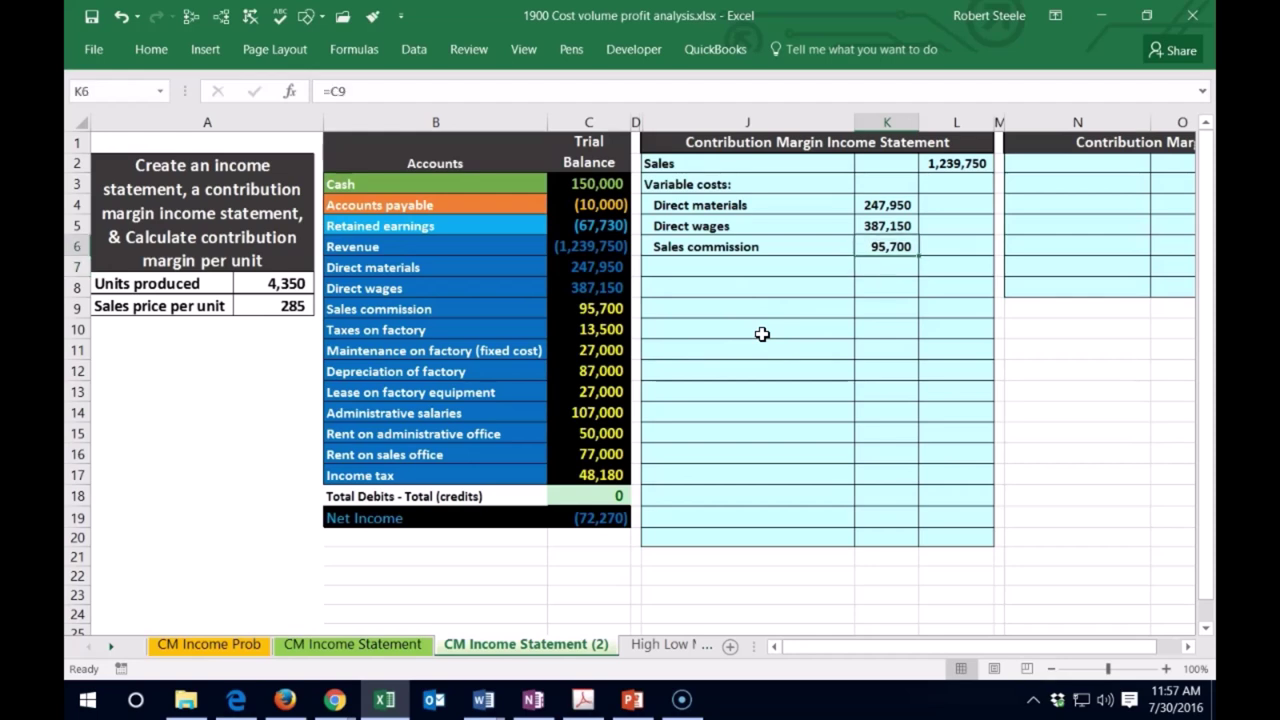
click(151, 50)
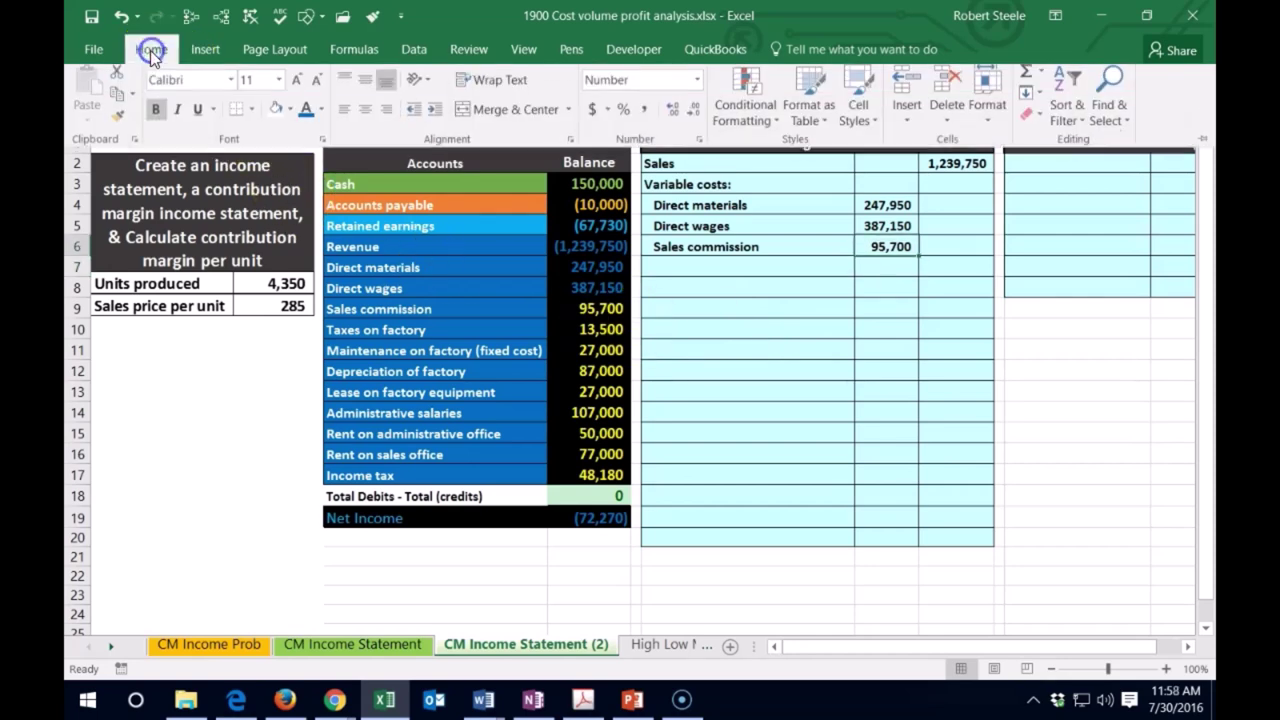
click(199, 117)
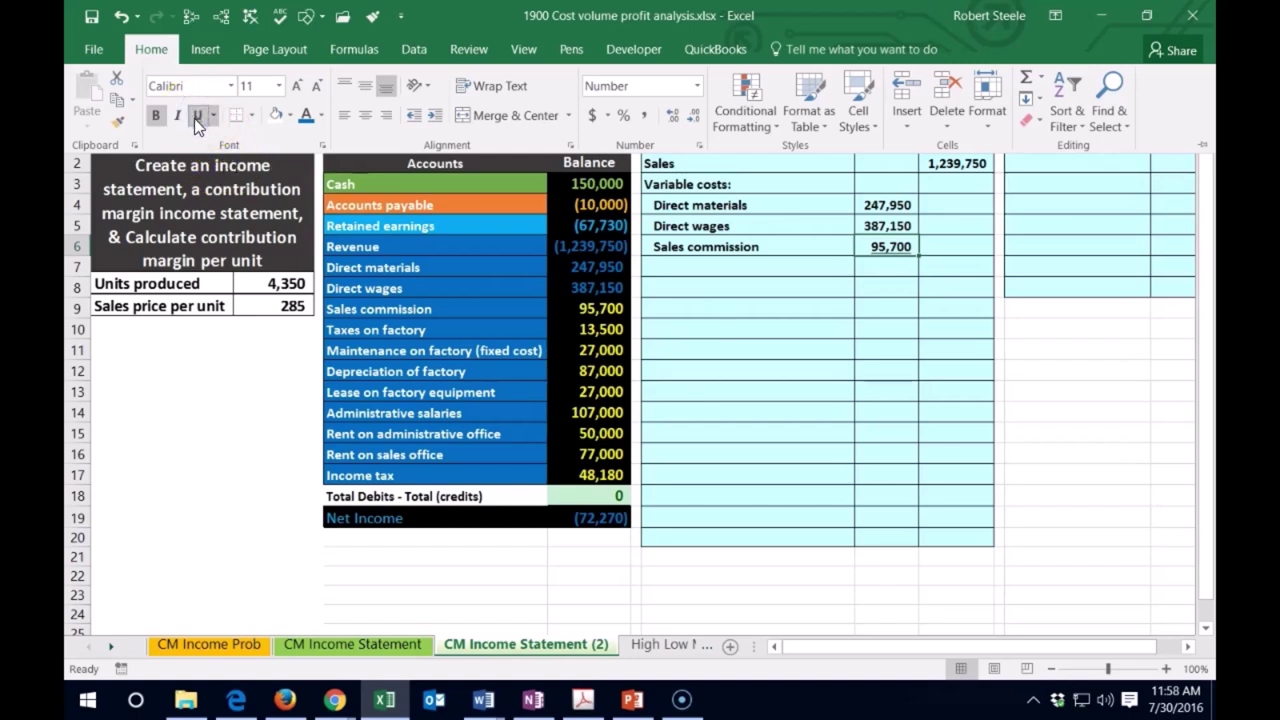
Enter the label "Total variable costs" in J7 and indent it one level deeper than the cost lines.
click(737, 263)
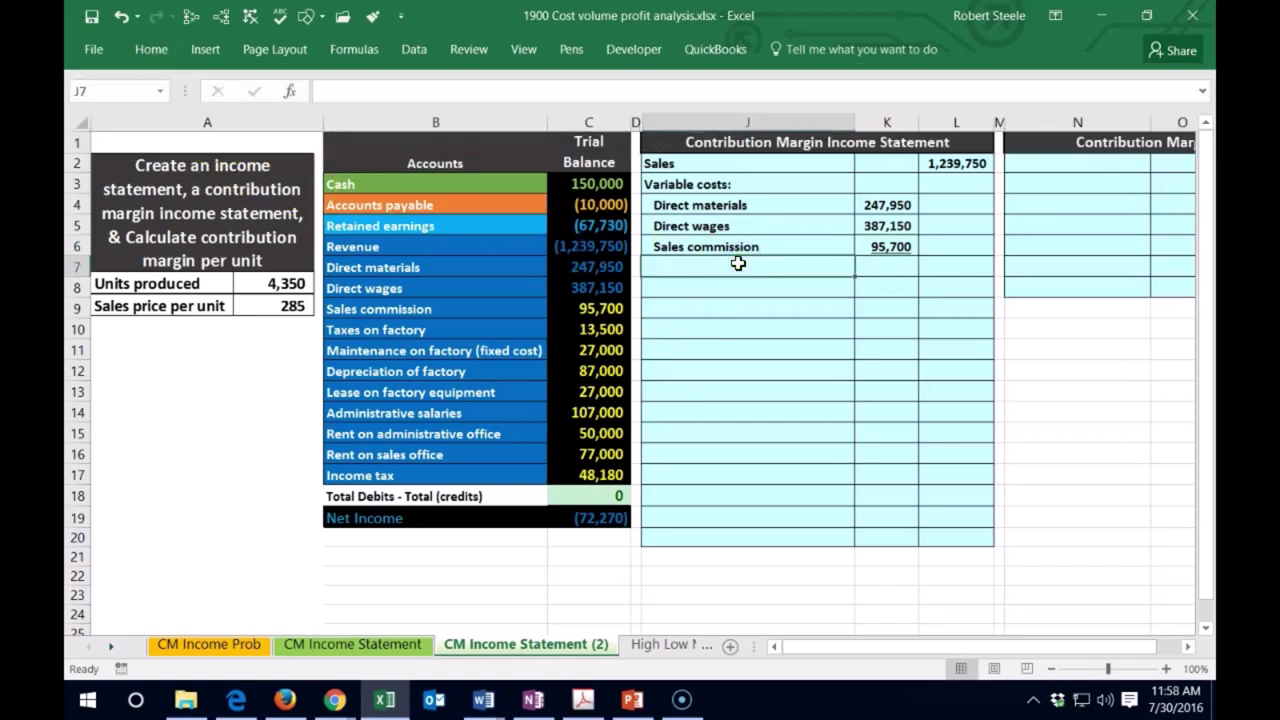
click(771, 321)
text(Total variable costs)
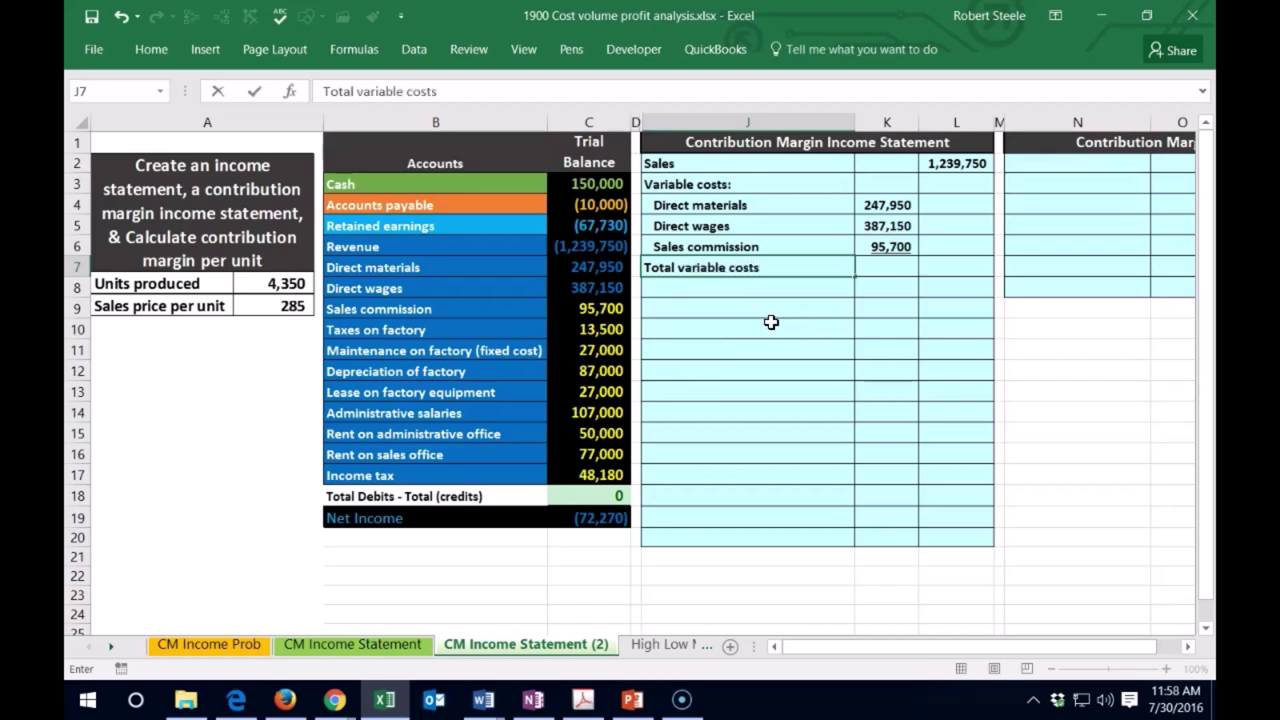
click(166, 49)
click(433, 117)
Total the variable costs in L7 with a SUM of K4 through K6.
click(948, 266)
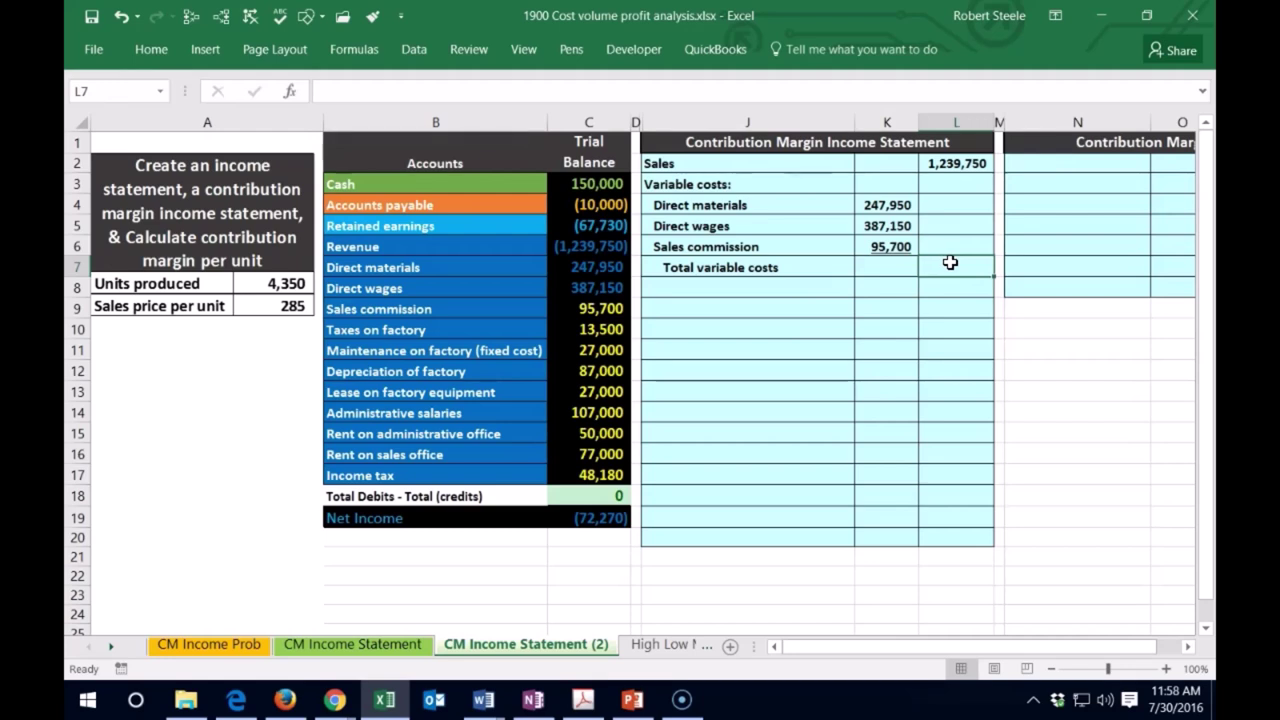
text(=sum()
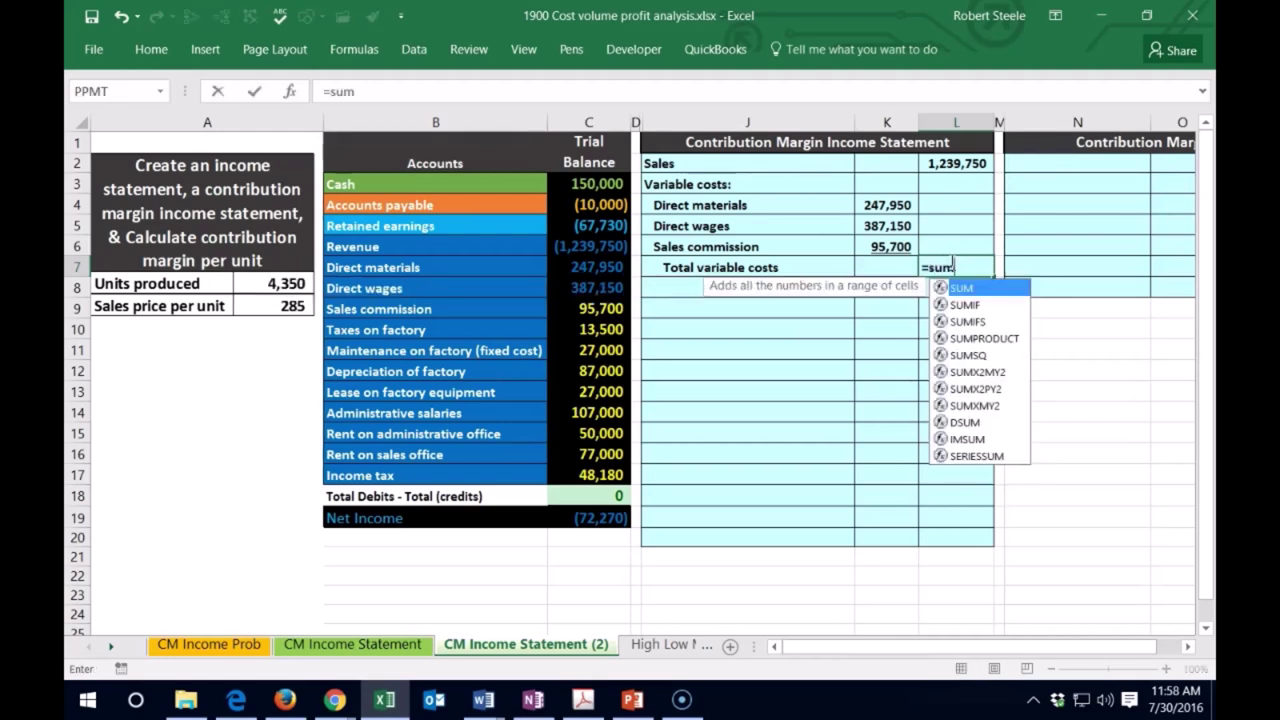
drag(887, 247, 887, 205)
key(Return)
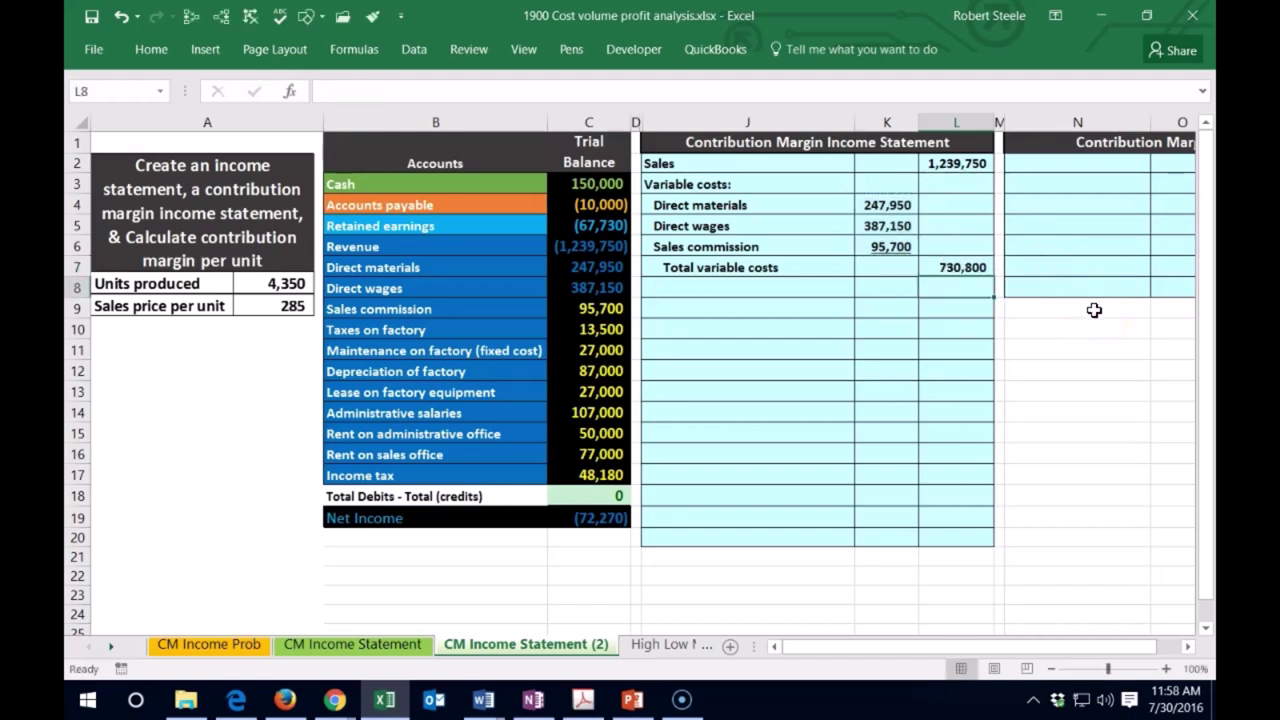
Change the sales commission balance in C9 to blue font, and check the sum of C7:C9 against total variable costs.
right_click(590, 308)
click(850, 320)
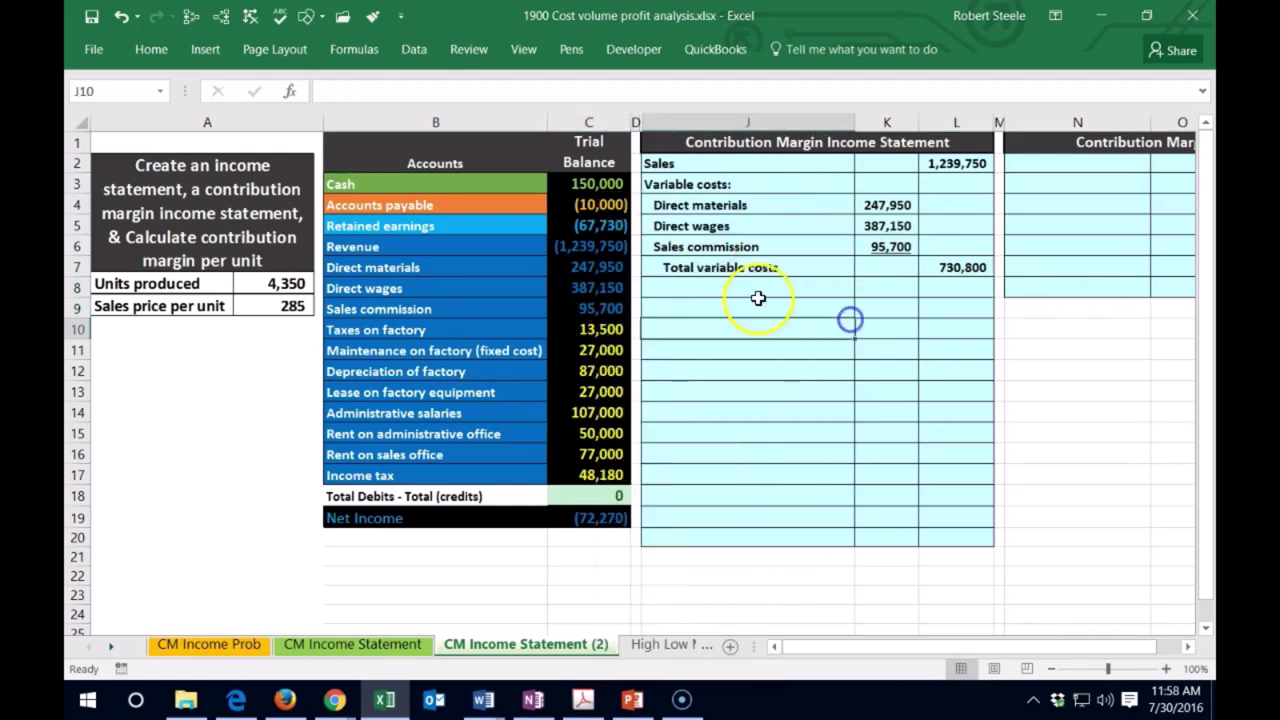
drag(607, 268, 605, 309)
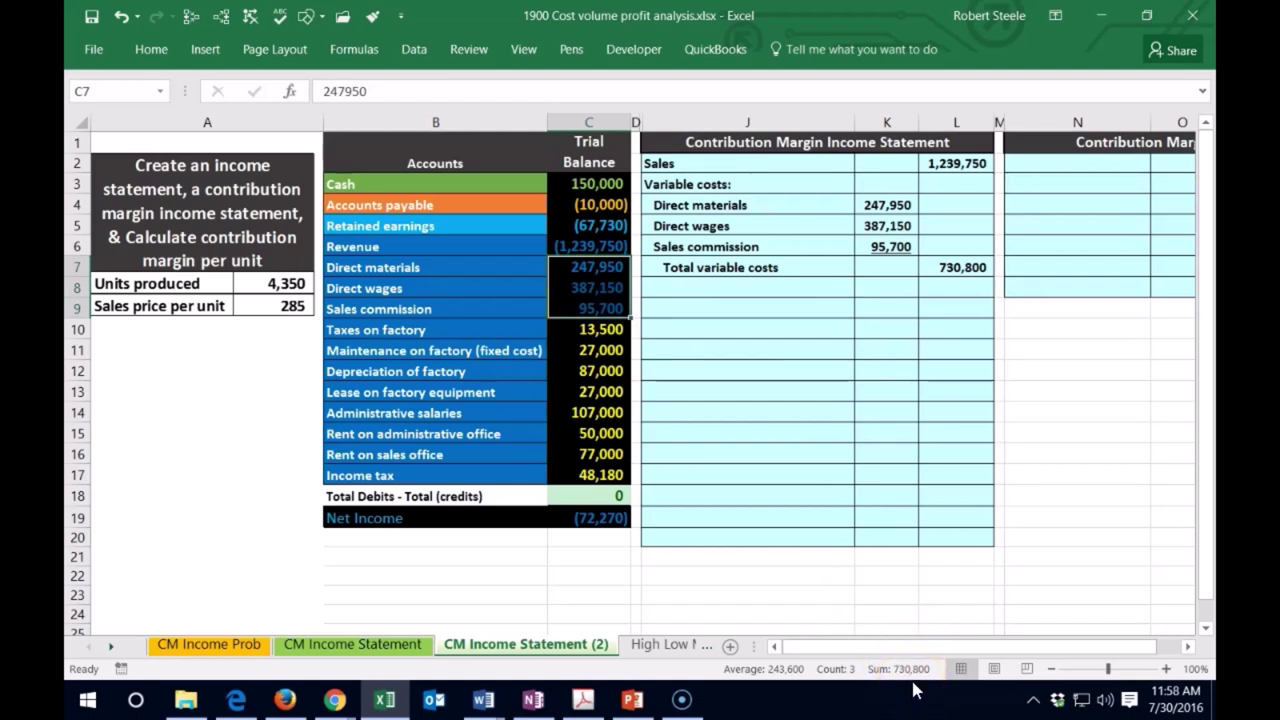
click(808, 557)
Enter the label "Contribution Margin" in J8, removing the autocompleted words "Income Statement".
click(698, 286)
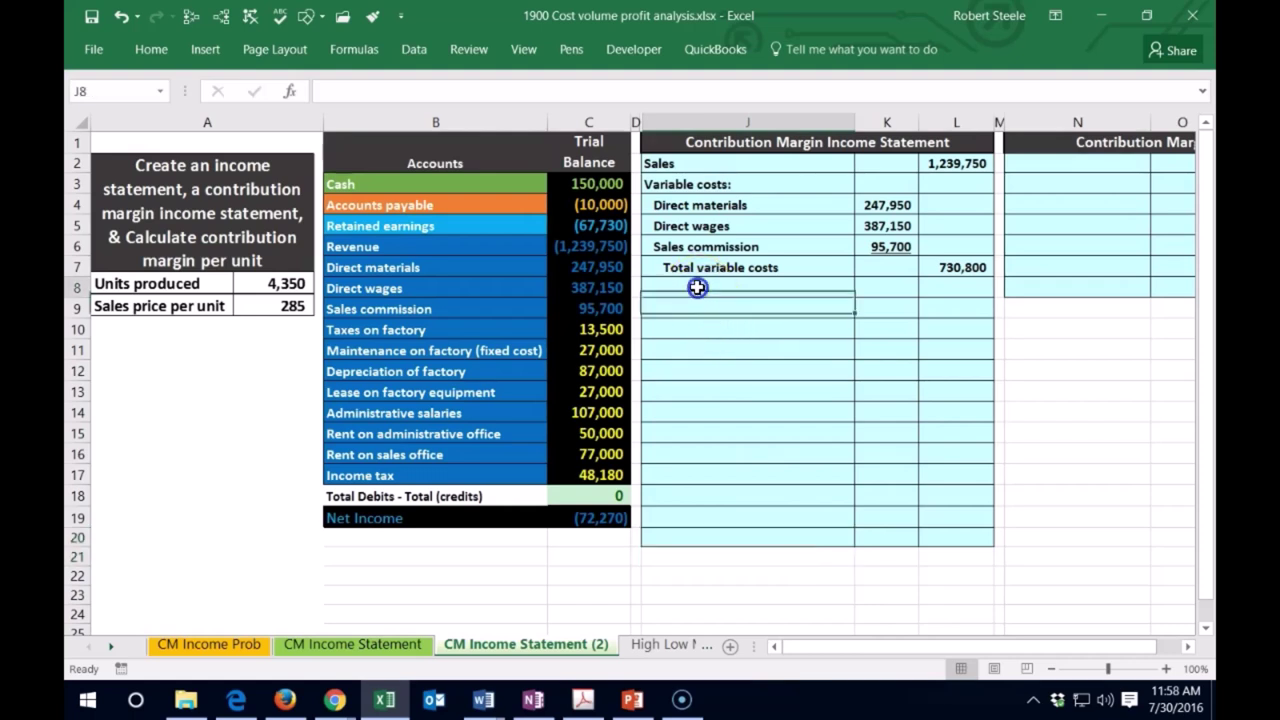
text(Con)
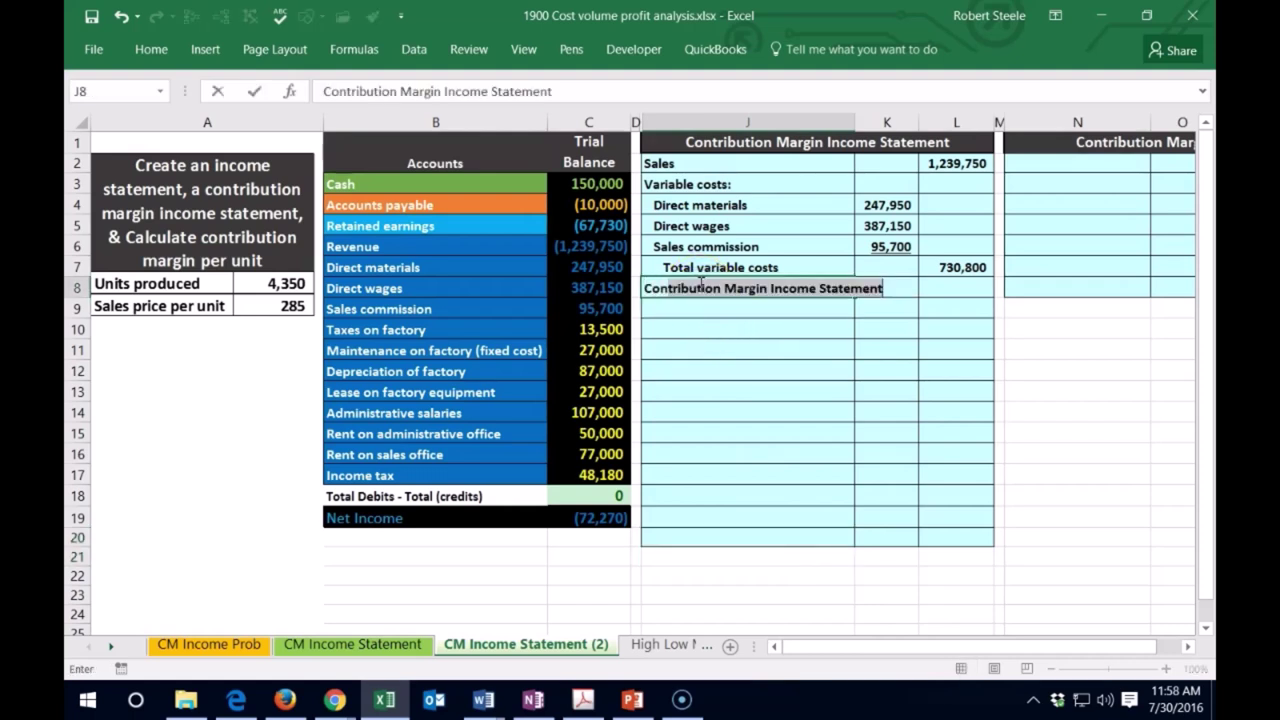
text(tribution Margin)
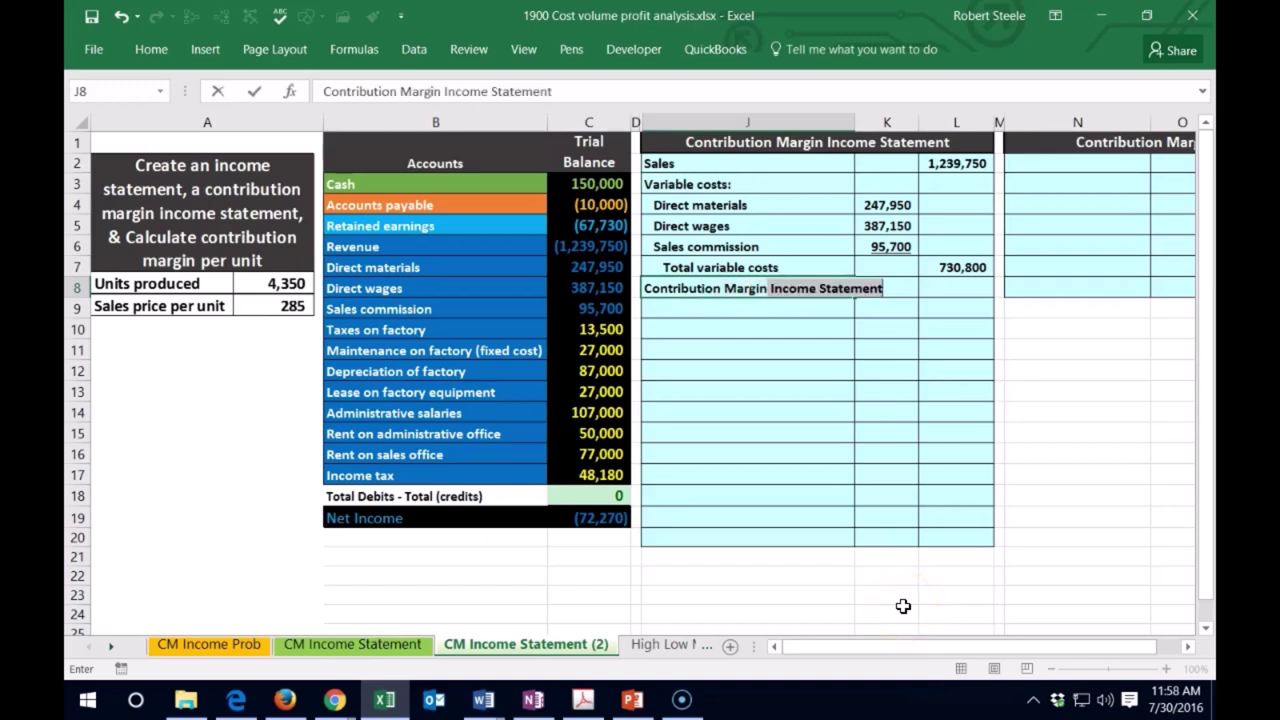
key(Delete)
key(Tab)
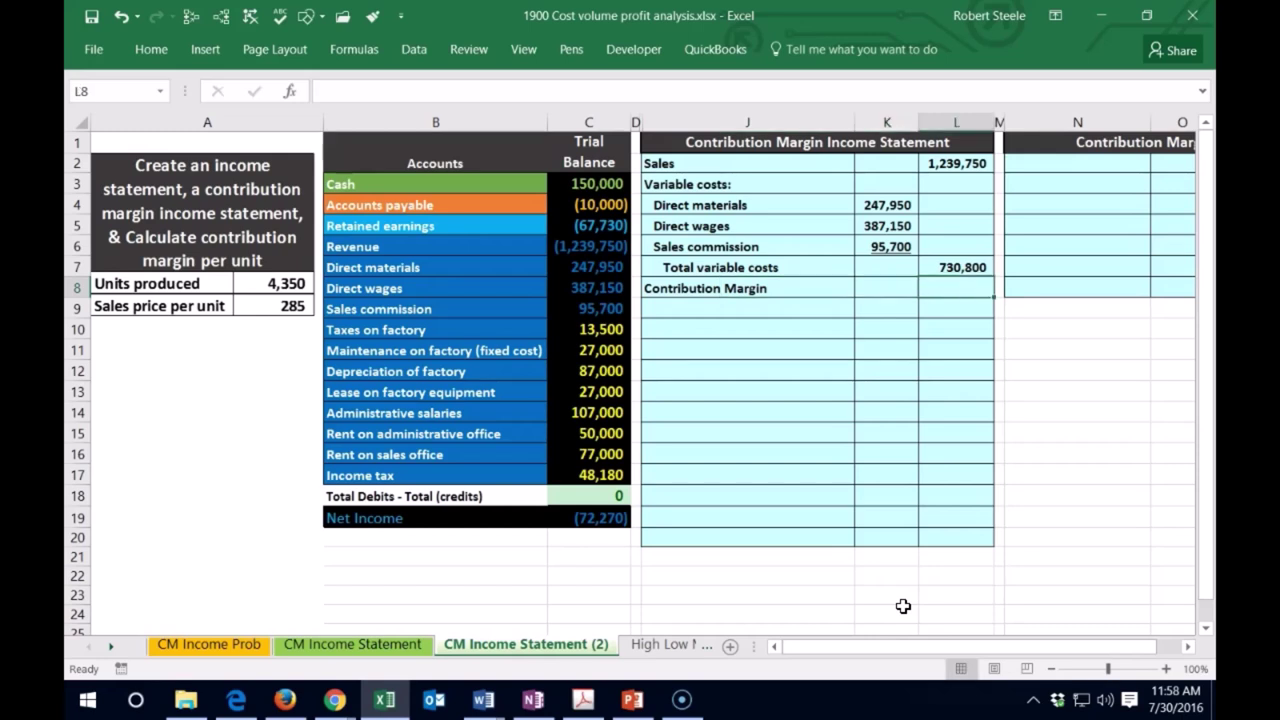
Calculate the contribution margin in L8 as sales in L2 minus total variable costs in L7.
text(=)
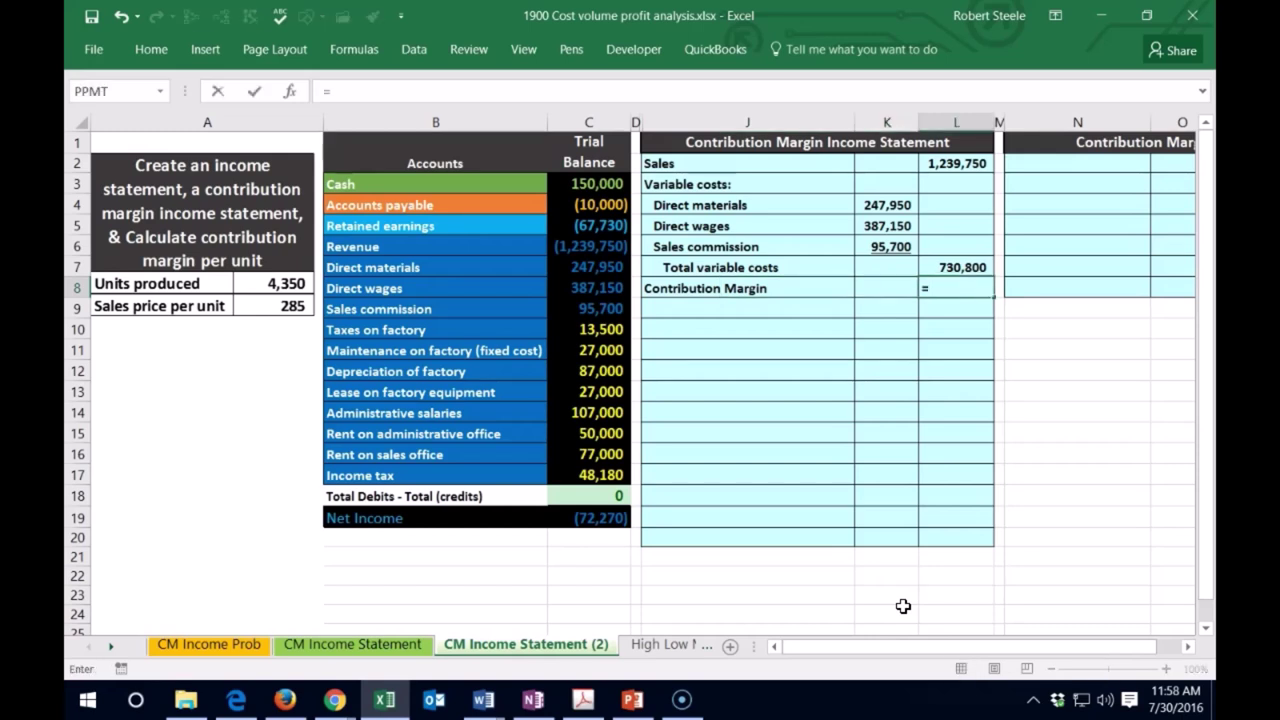
click(945, 170)
text(-)
click(935, 268)
key(Return)
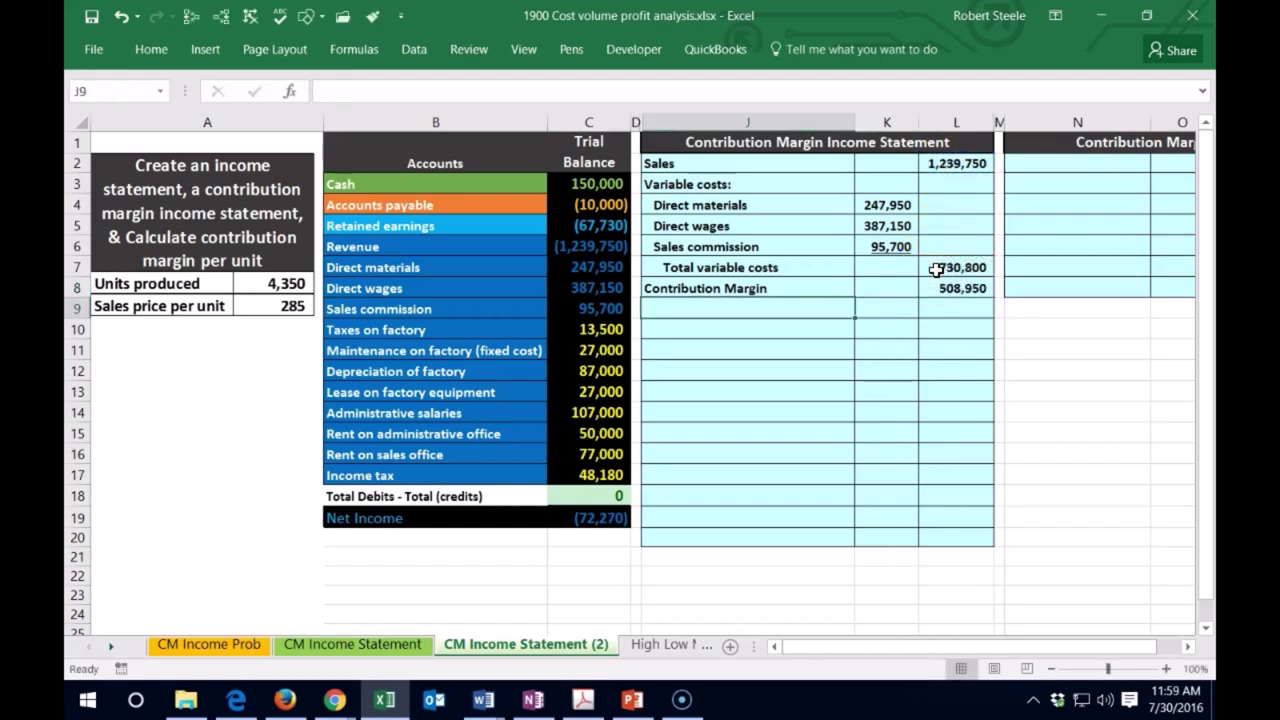
Underline the total variable costs amount in L7.
click(935, 268)
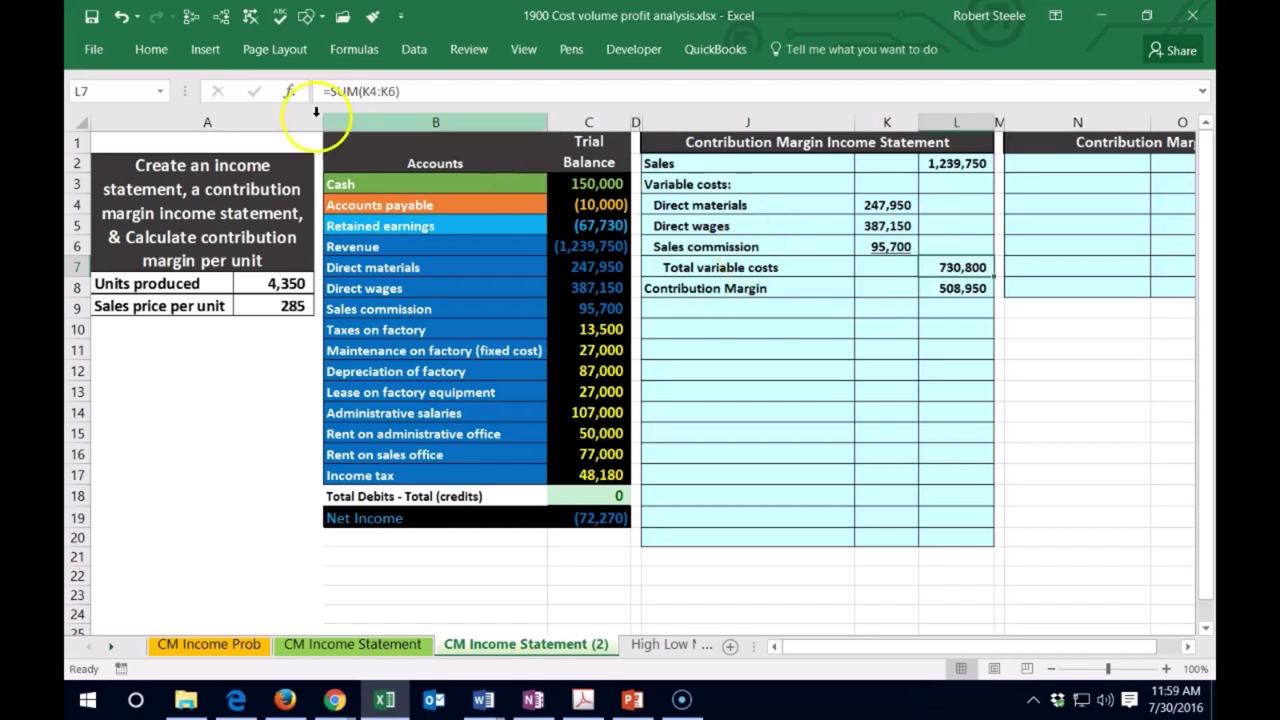
click(153, 48)
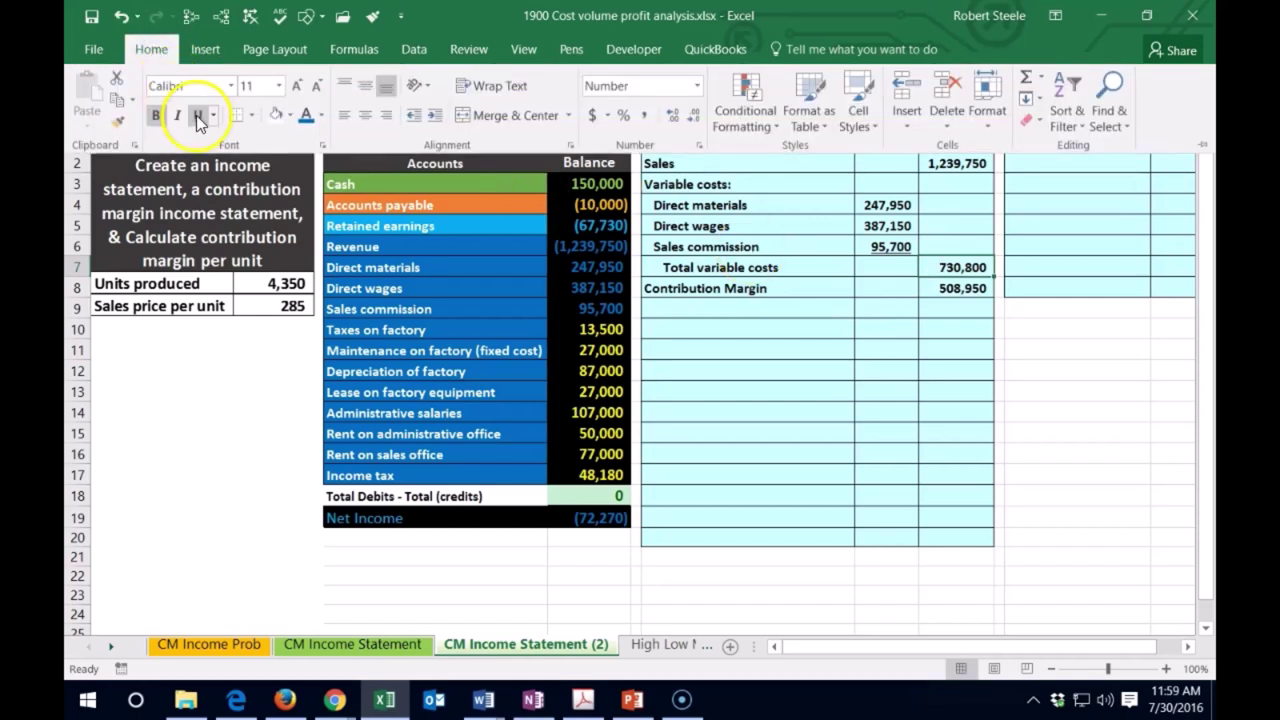
click(821, 354)
Enter the heading "Fixed costs:" in J9.
click(728, 309)
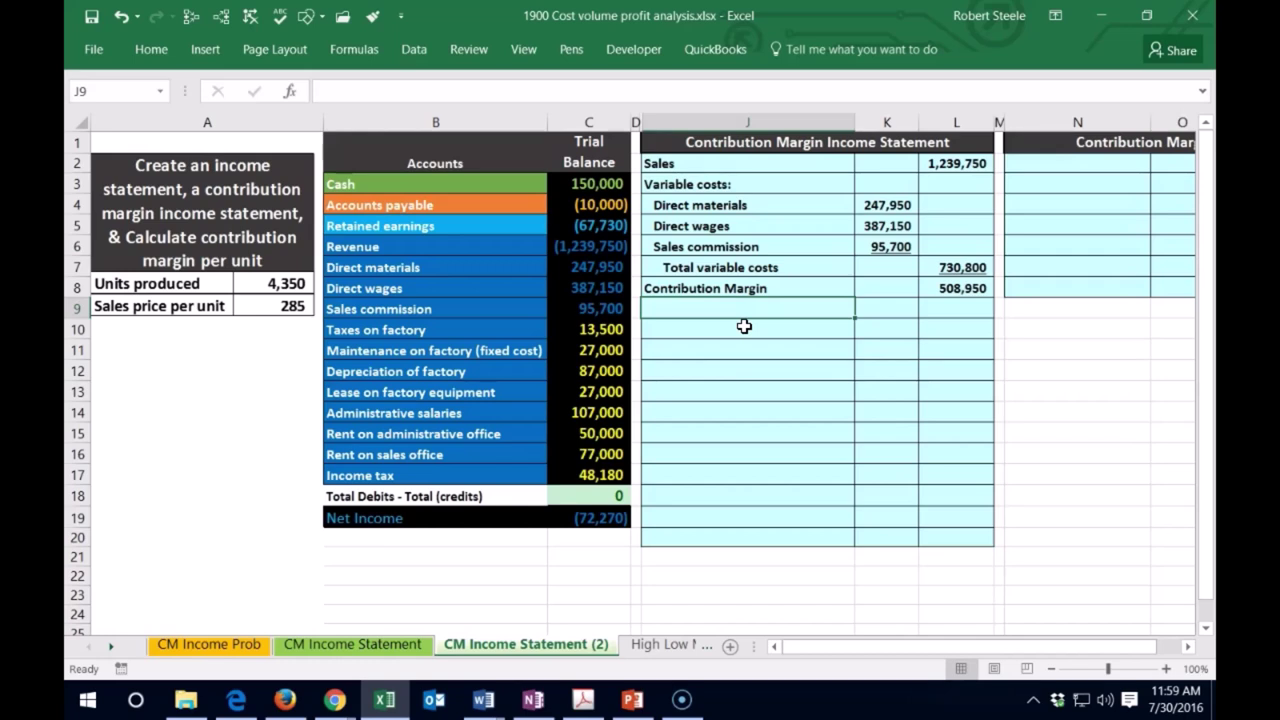
text(Fixed costs:)
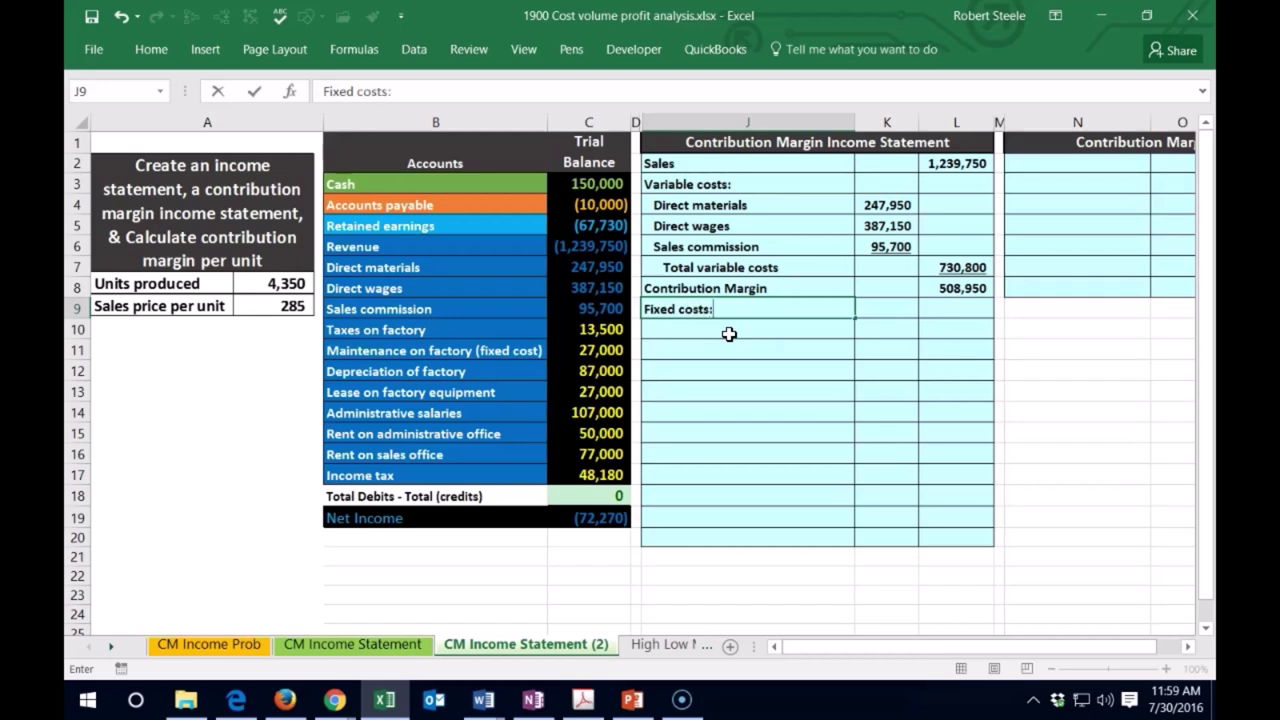
key(Return)
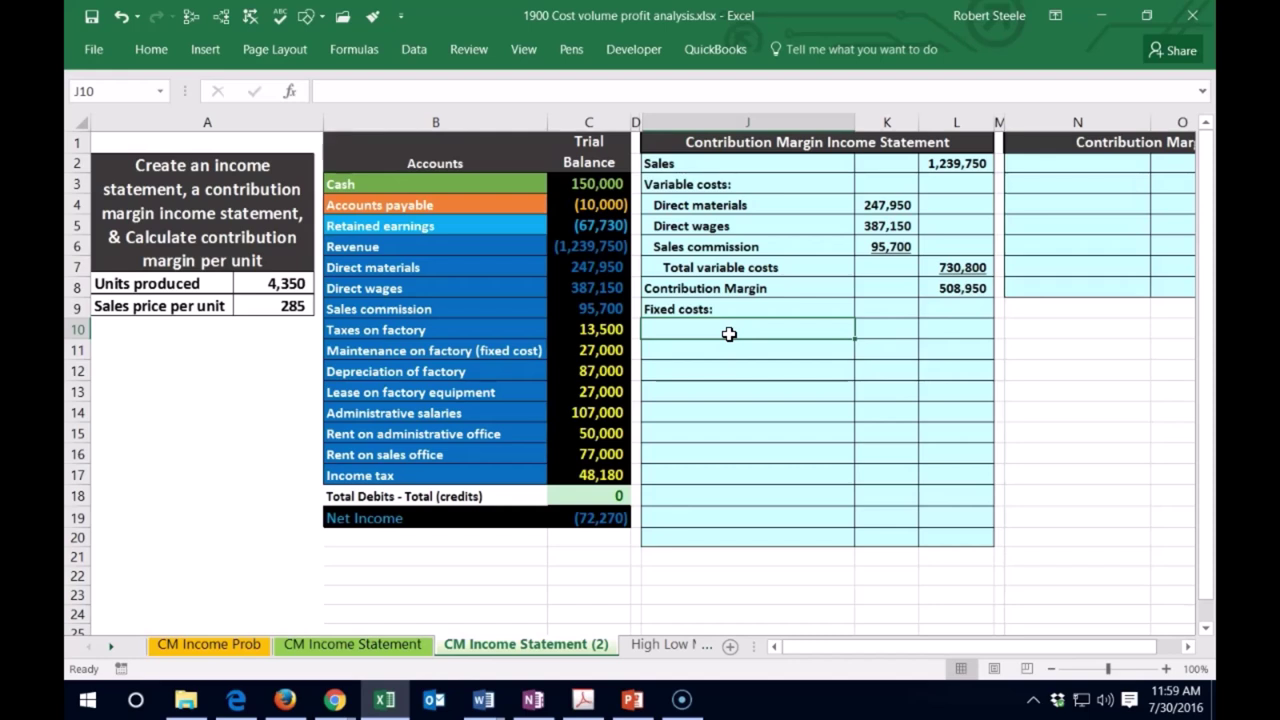
Link J10 to the Taxes on factory account name in B10 and indent the label one level.
text(=)
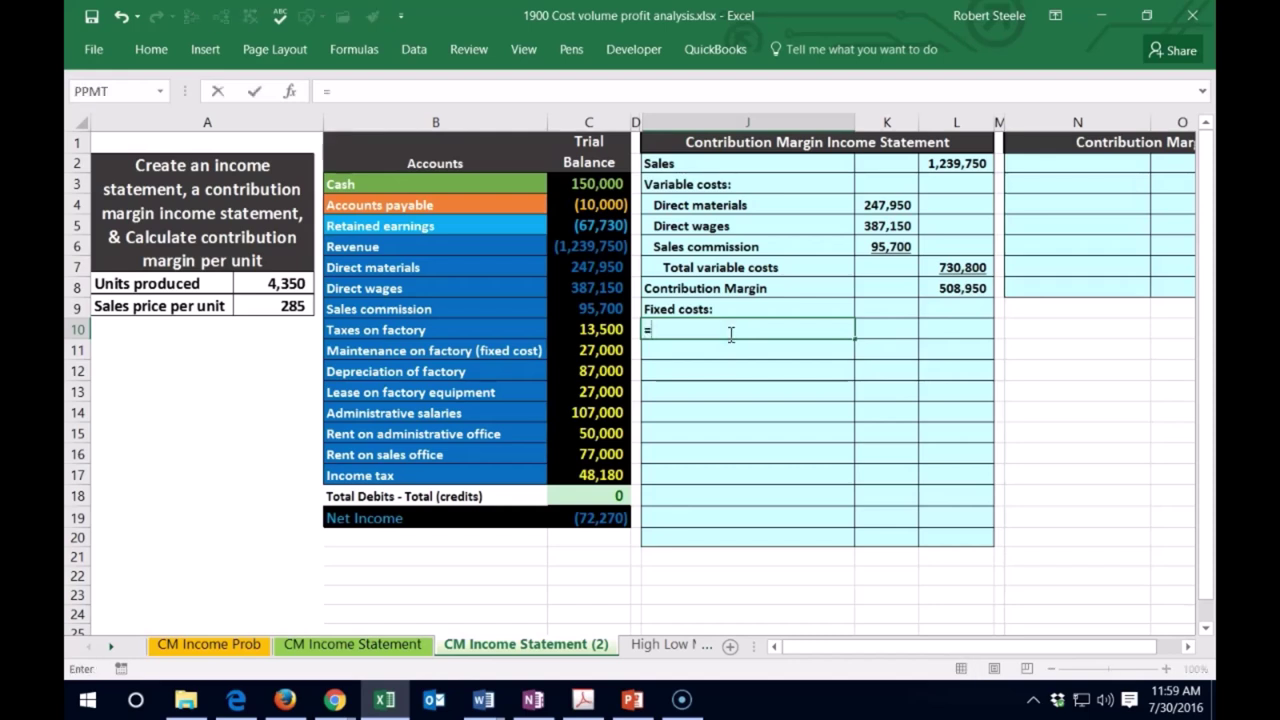
click(395, 330)
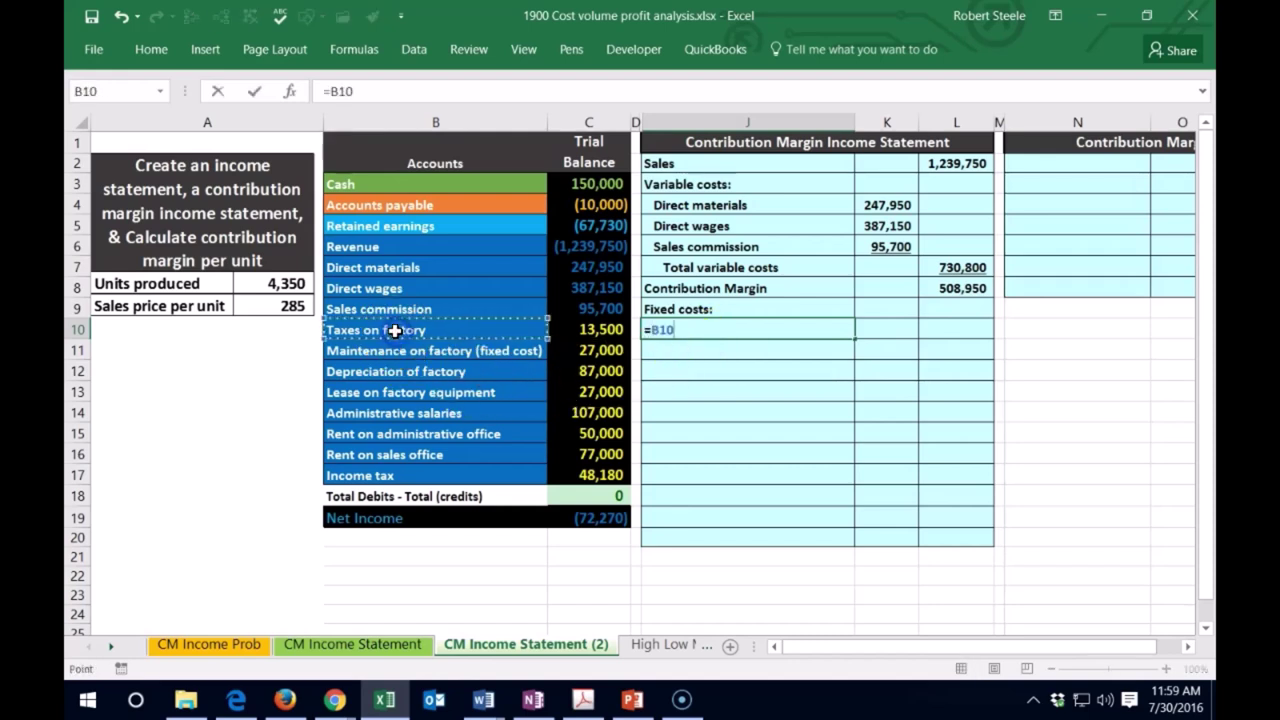
key(Return)
key(Up)
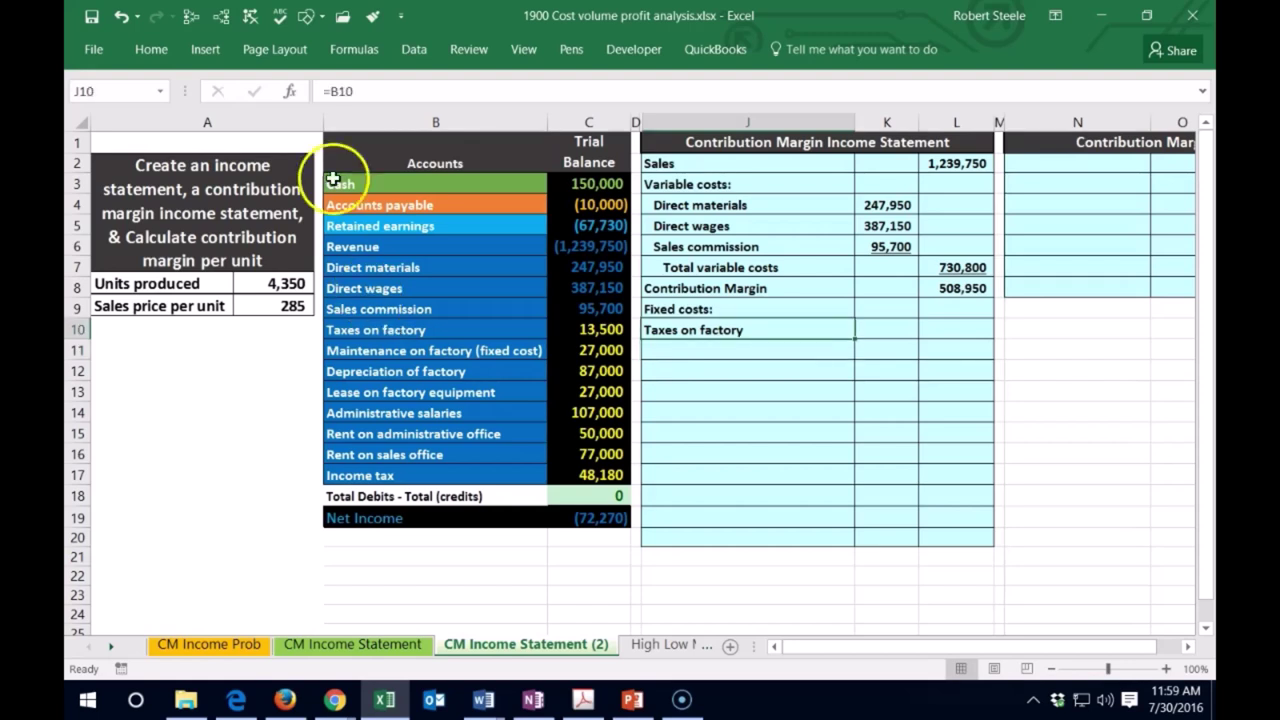
click(151, 50)
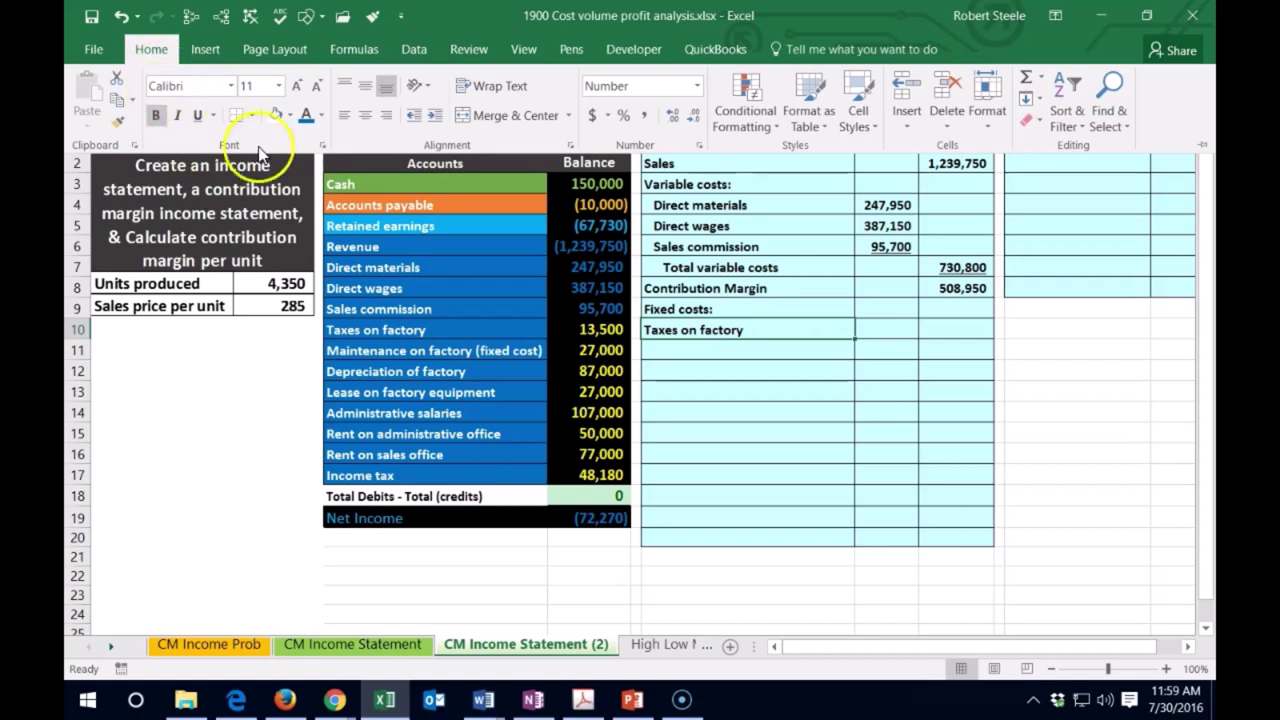
click(432, 115)
Link K10 to the taxes on factory balance in C10, and change C10 to blue font.
click(880, 326)
text(=)
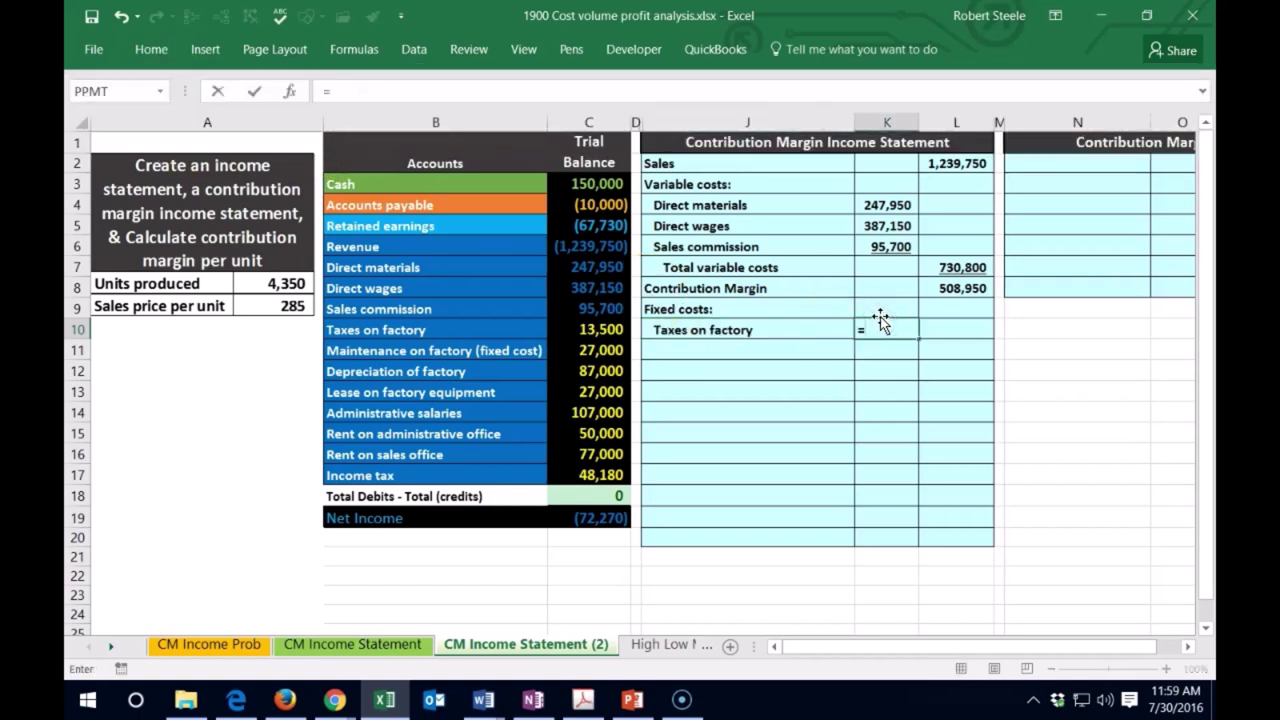
click(620, 329)
key(Return)
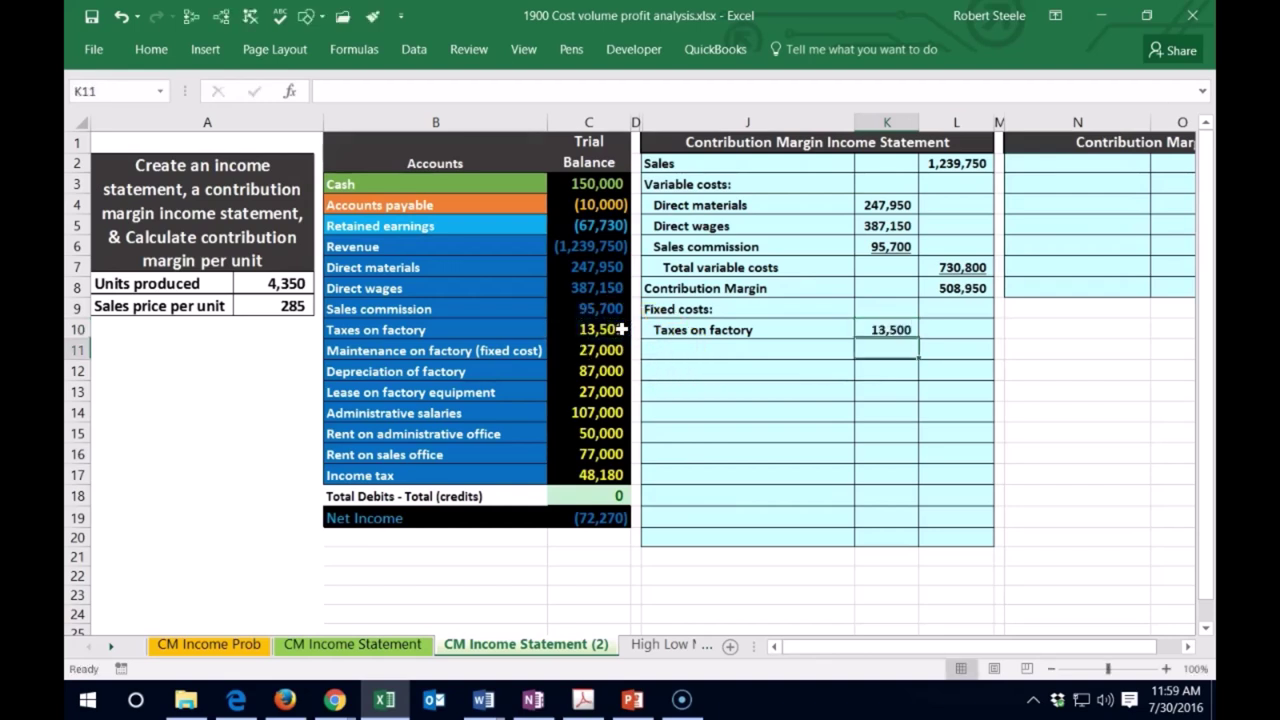
click(590, 330)
right_click(597, 333)
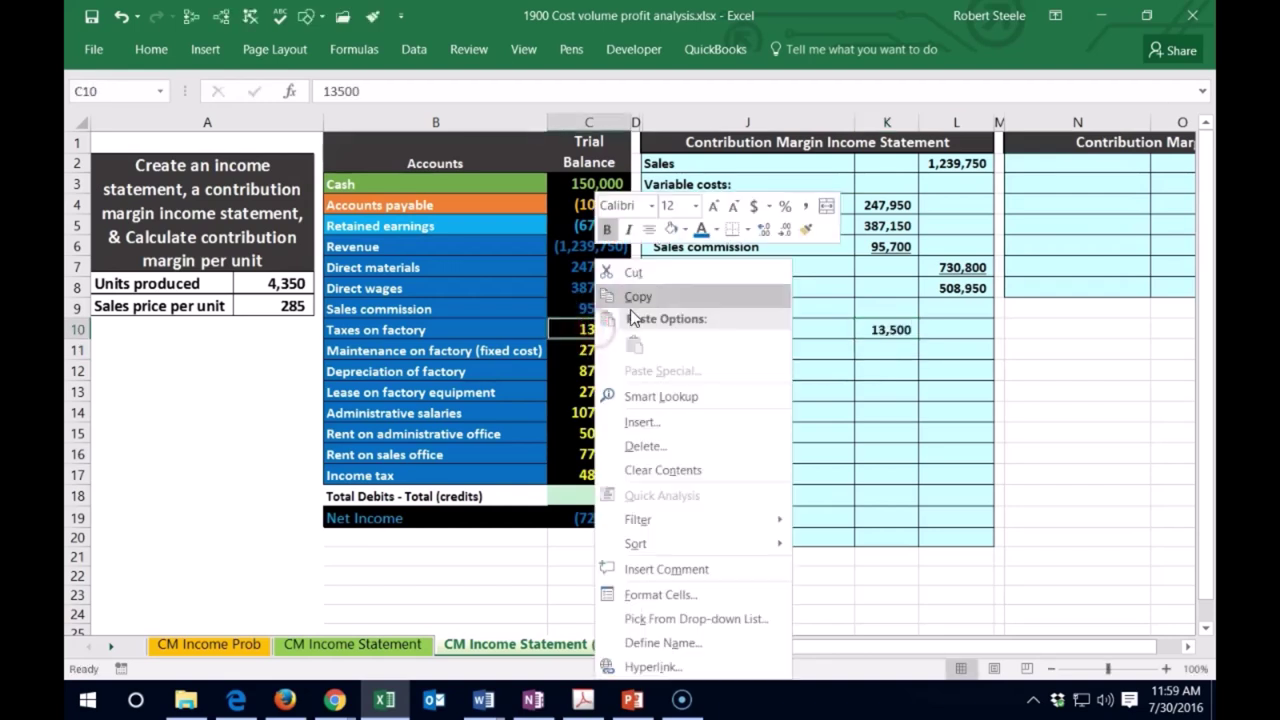
key(Escape)
Link J11 to the Maintenance on factory (fixed cost) account name in B11.
click(714, 354)
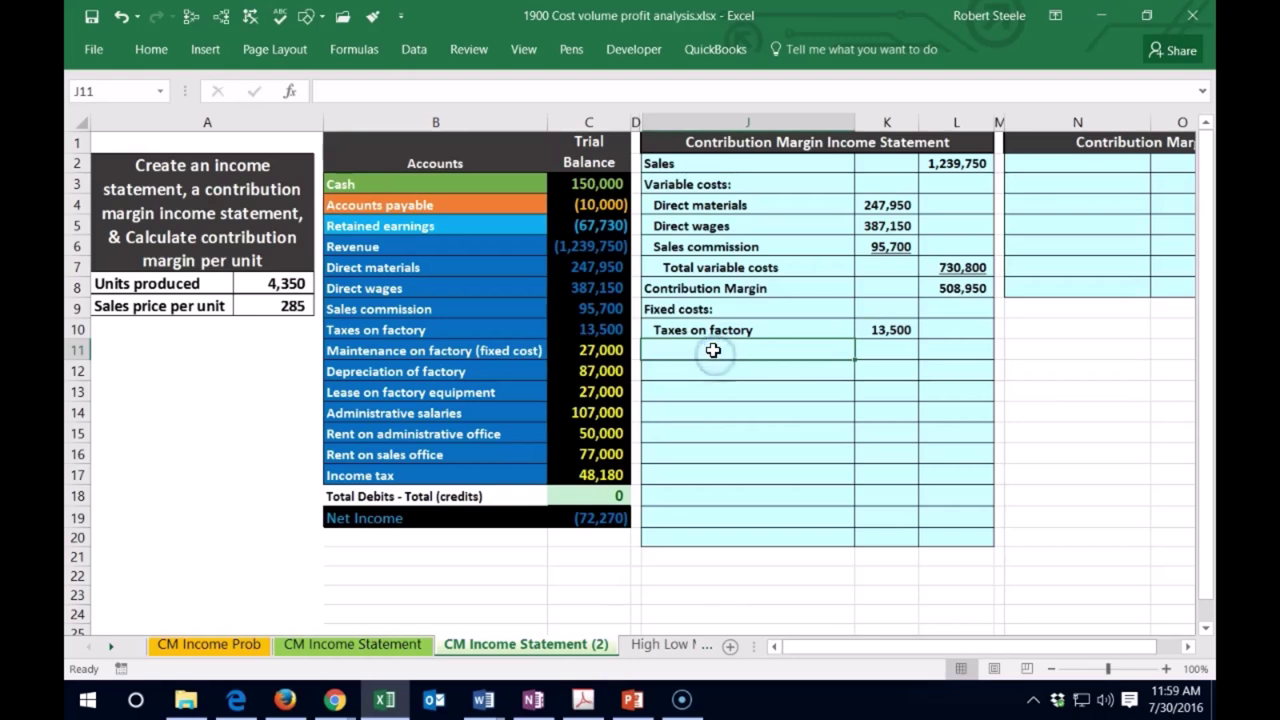
click(734, 343)
text(=)
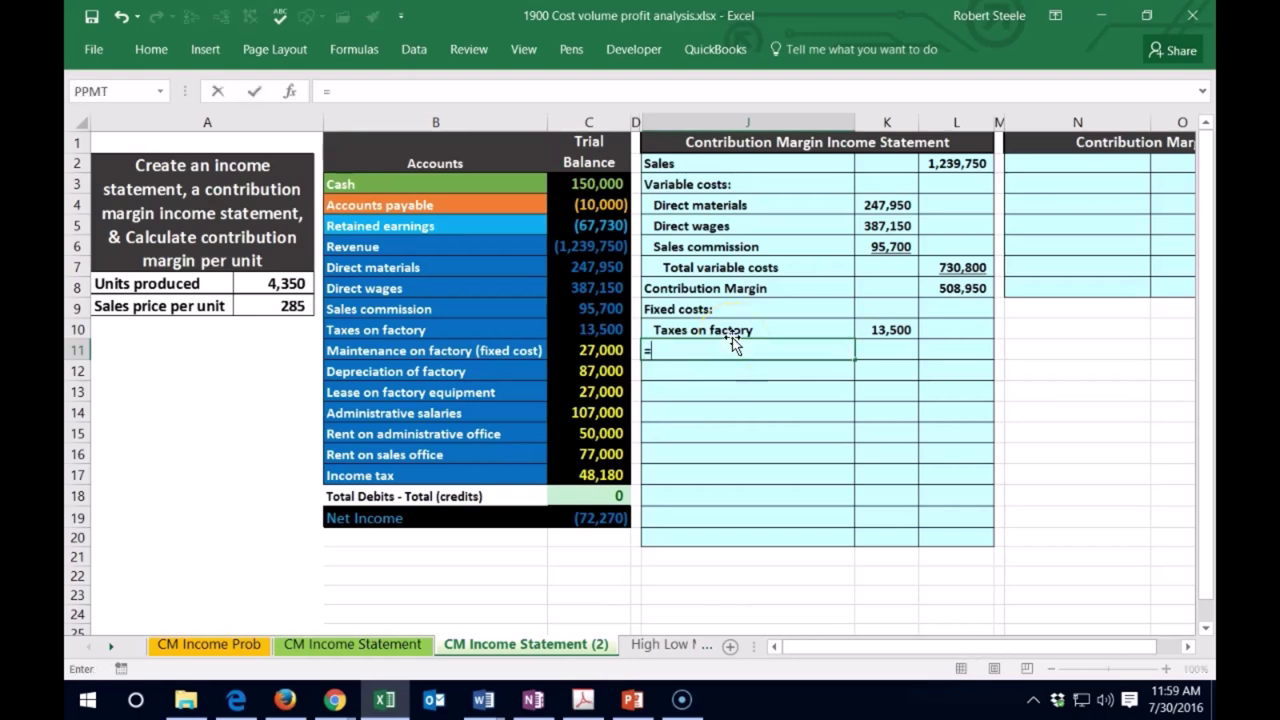
click(447, 354)
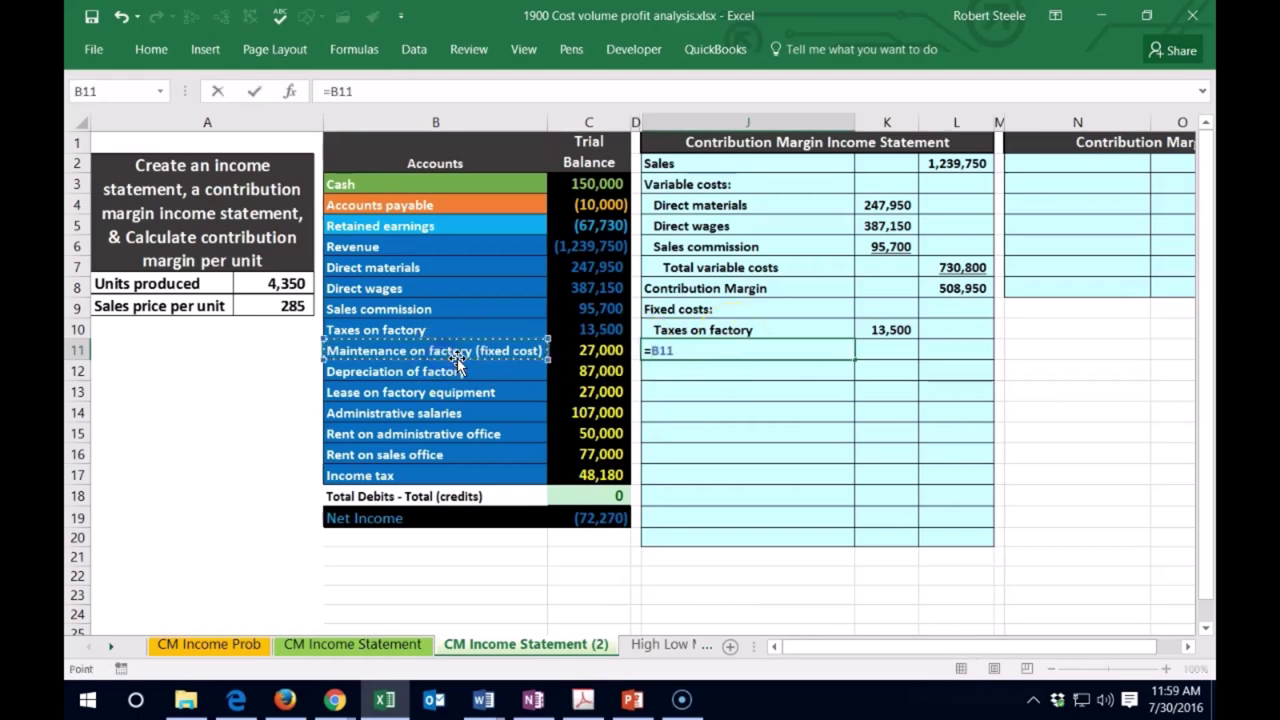
key(Return)
Link K11 to the factory maintenance balance in C11, and change C11 to blue font.
key(Up)
key(Right)
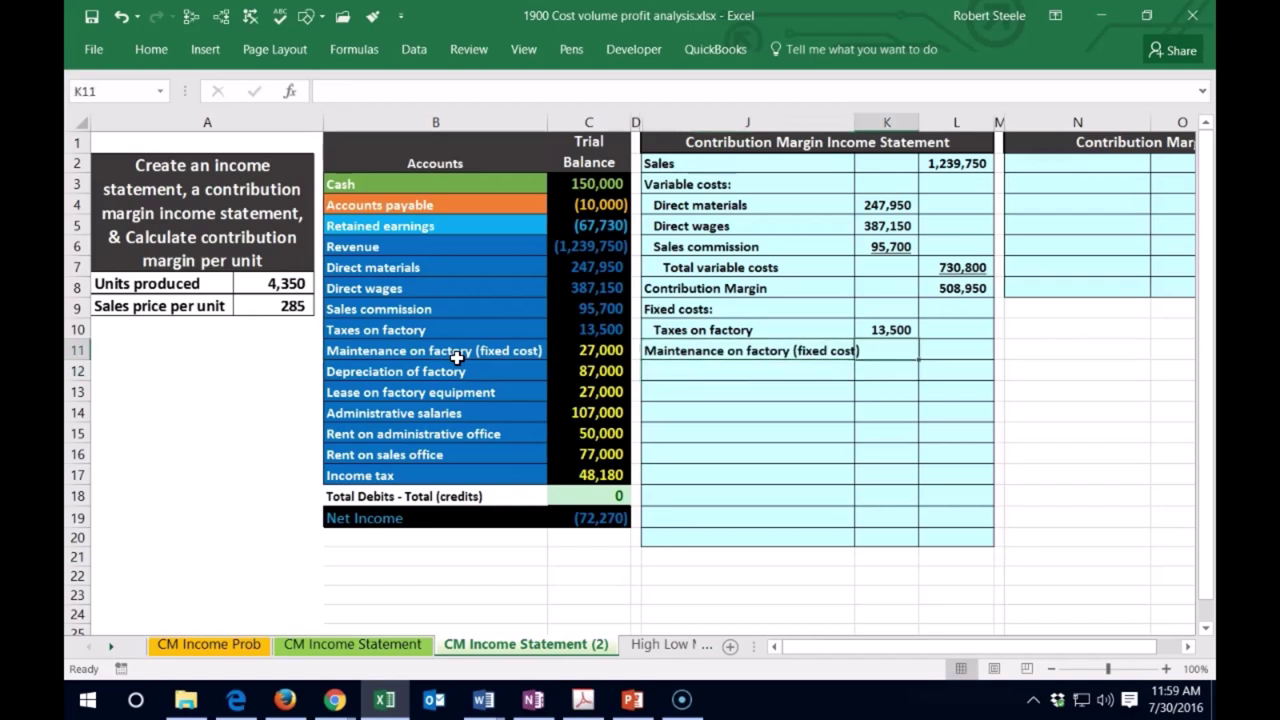
text(=)
click(582, 350)
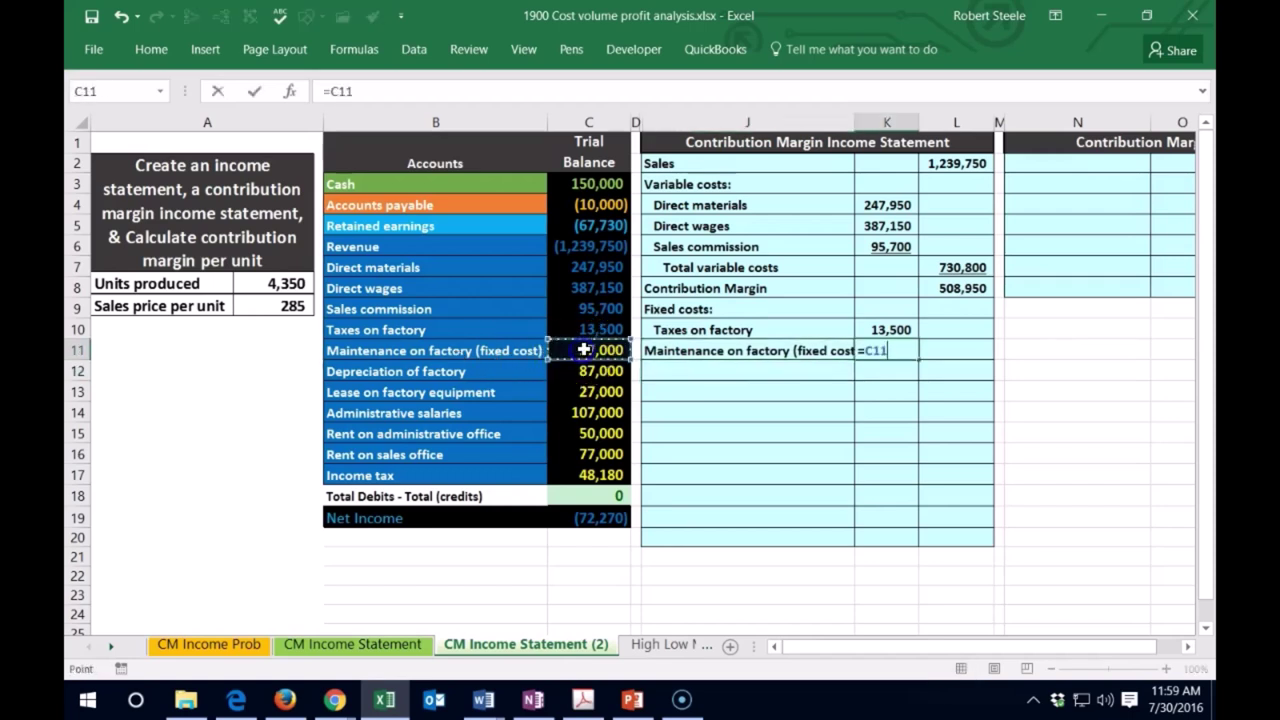
key(Return)
click(584, 349)
right_click(584, 349)
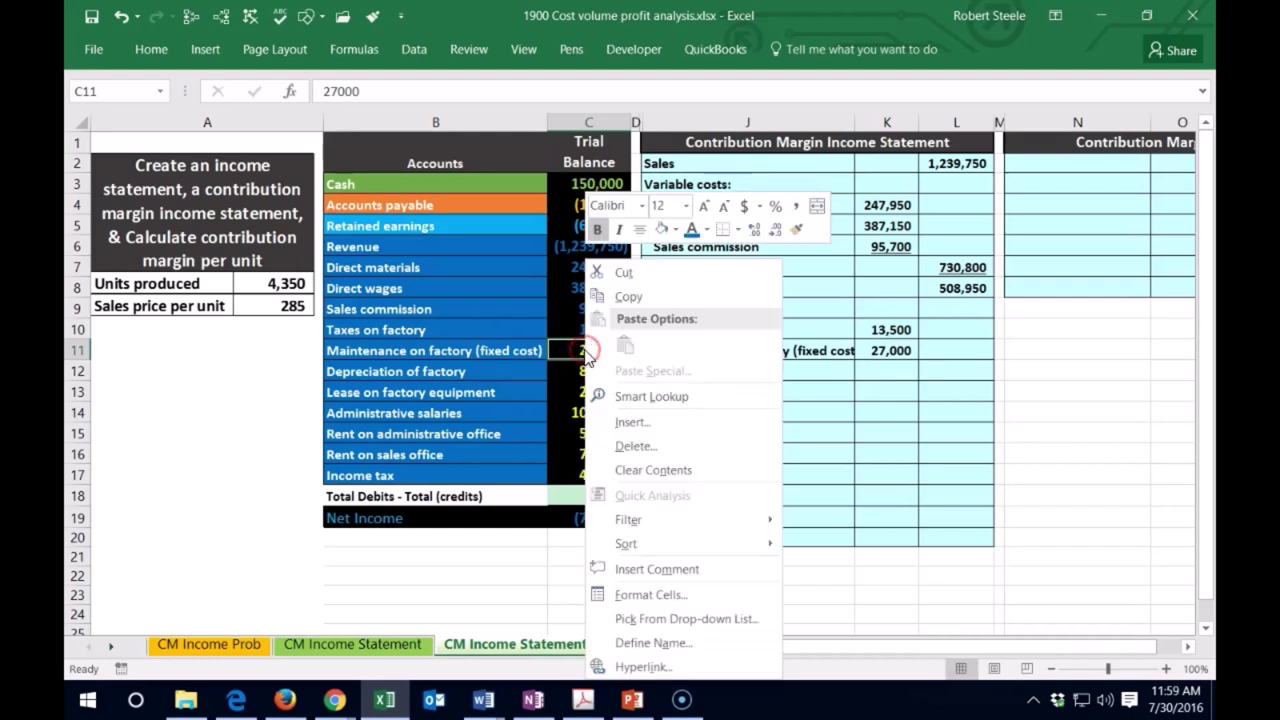
click(691, 228)
Indent the factory maintenance label in J11 one level.
click(723, 371)
click(700, 355)
click(151, 49)
click(435, 115)
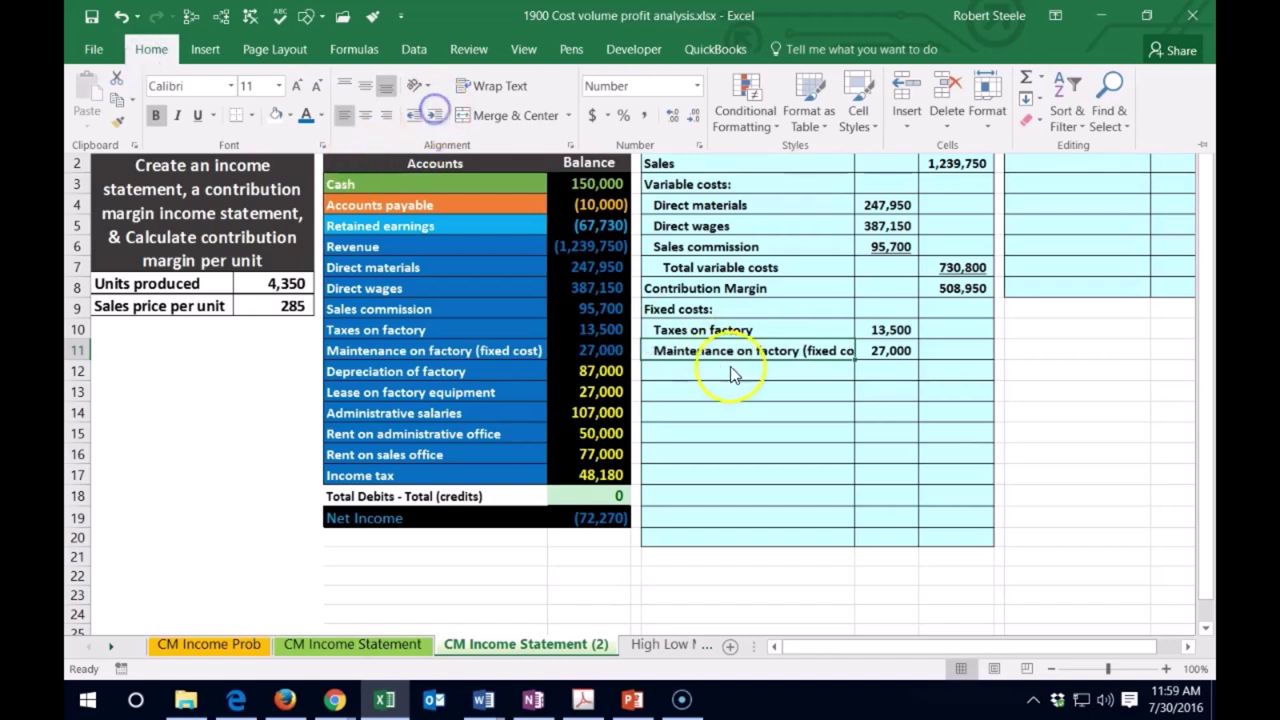
Link J12 to the Depreciation of factory account name in B12 and indent the label one level.
click(719, 358)
click(678, 366)
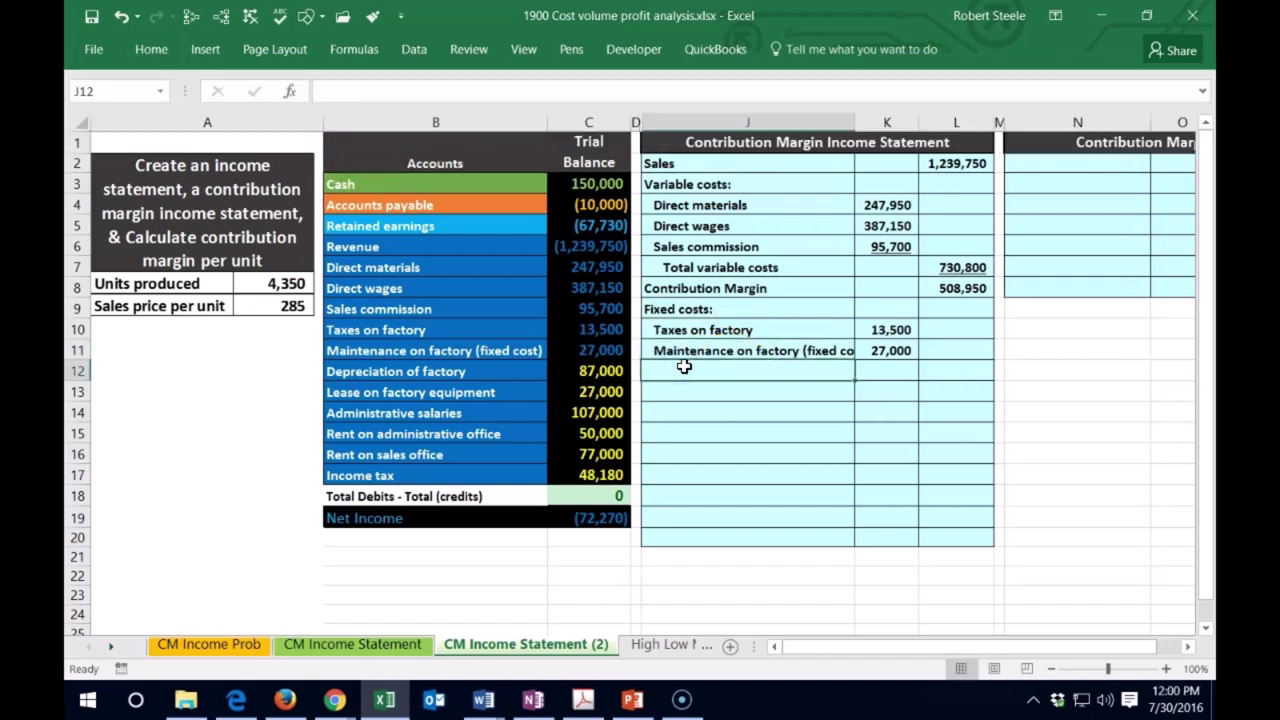
text(=)
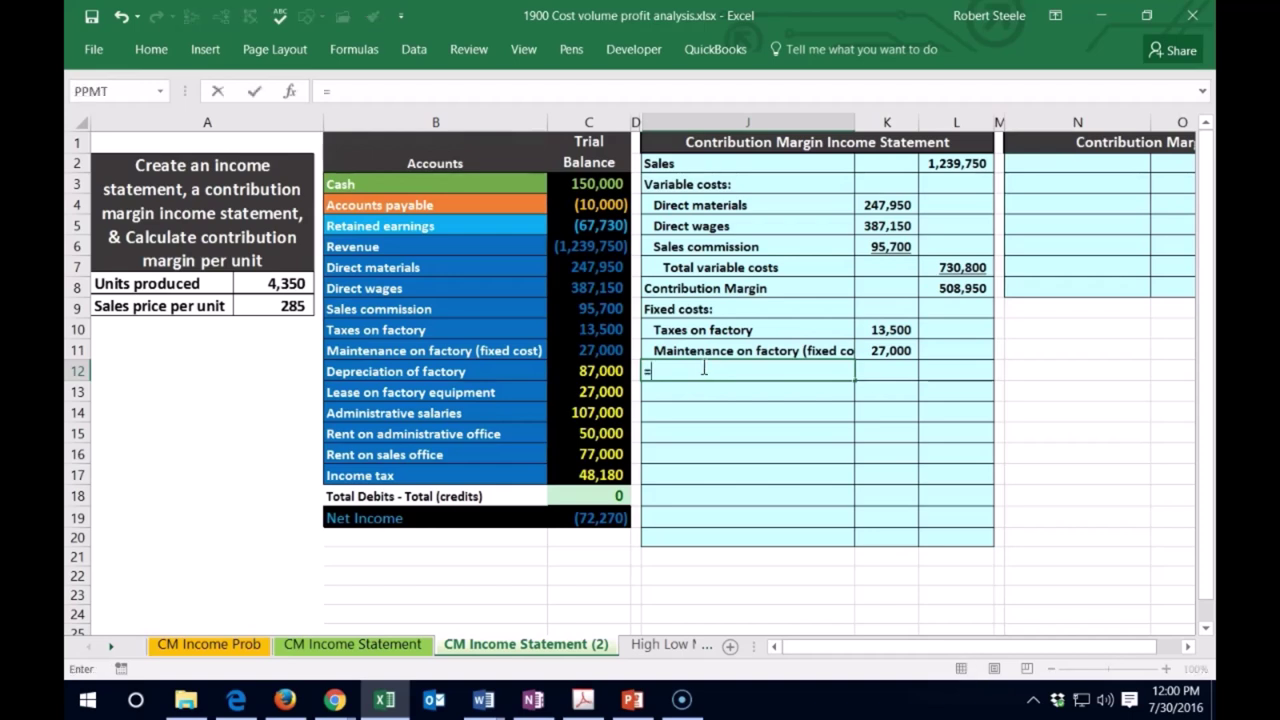
click(416, 370)
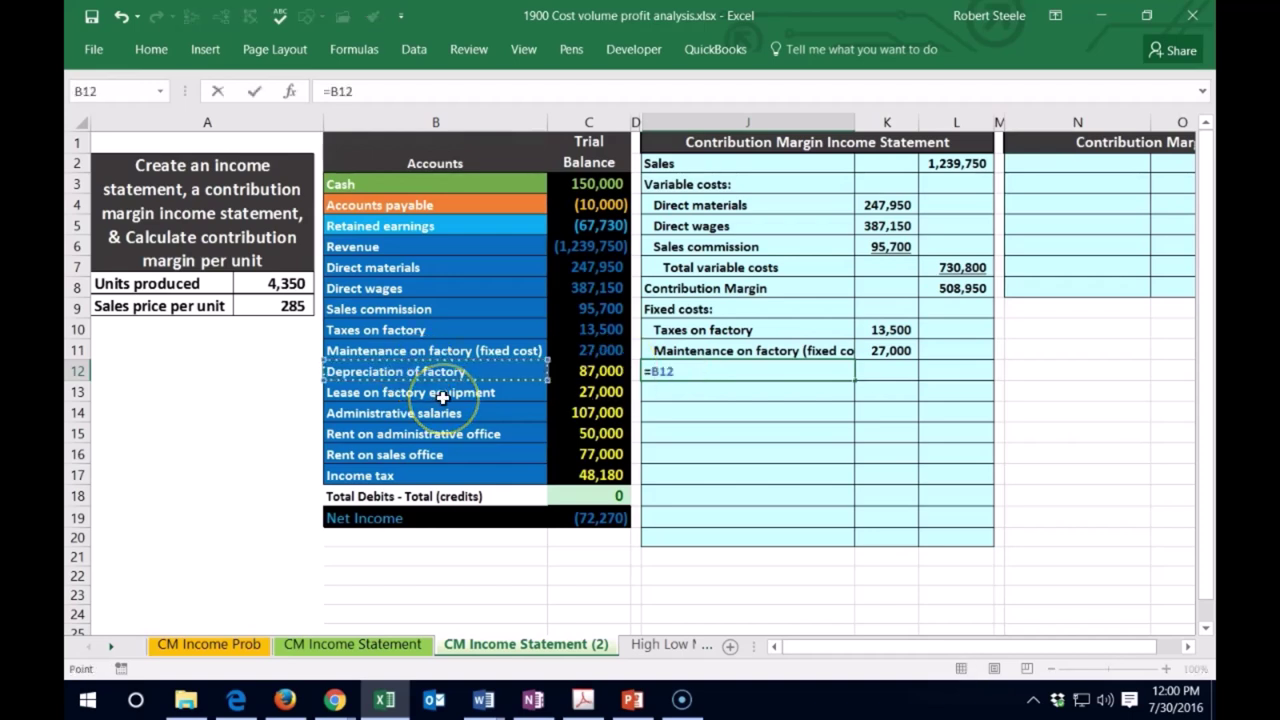
key(ctrl+Return)
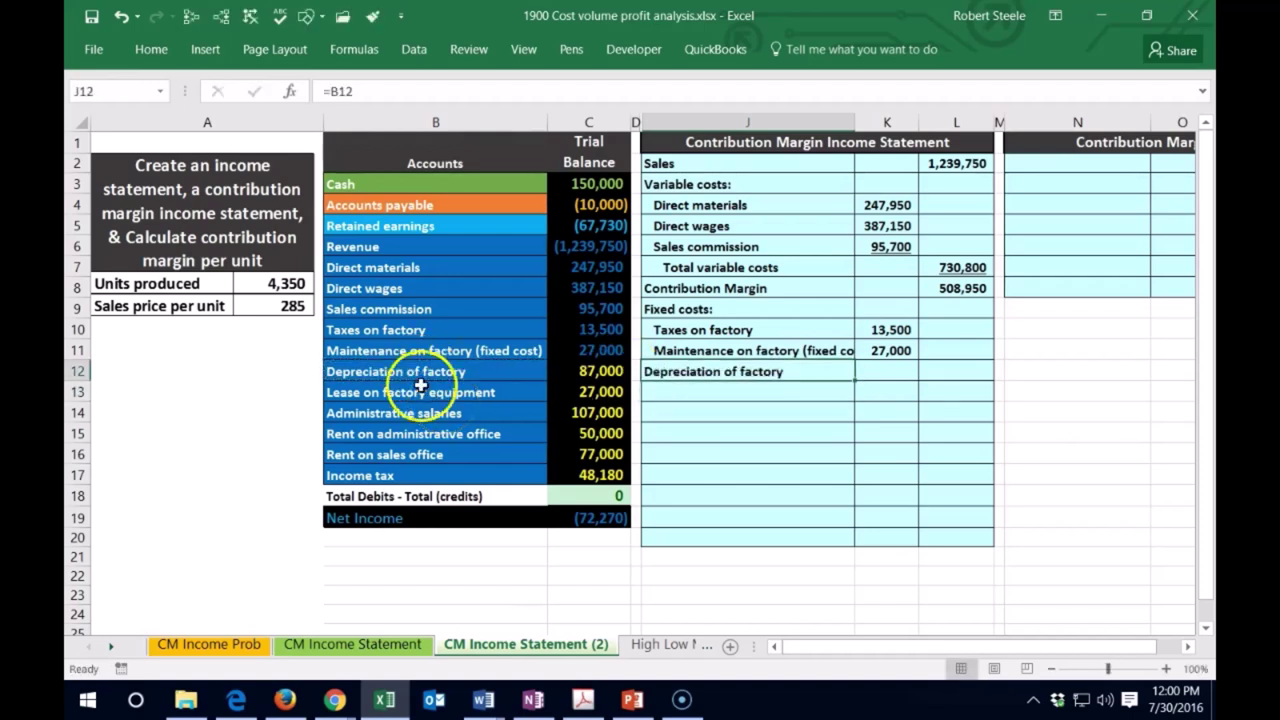
click(146, 48)
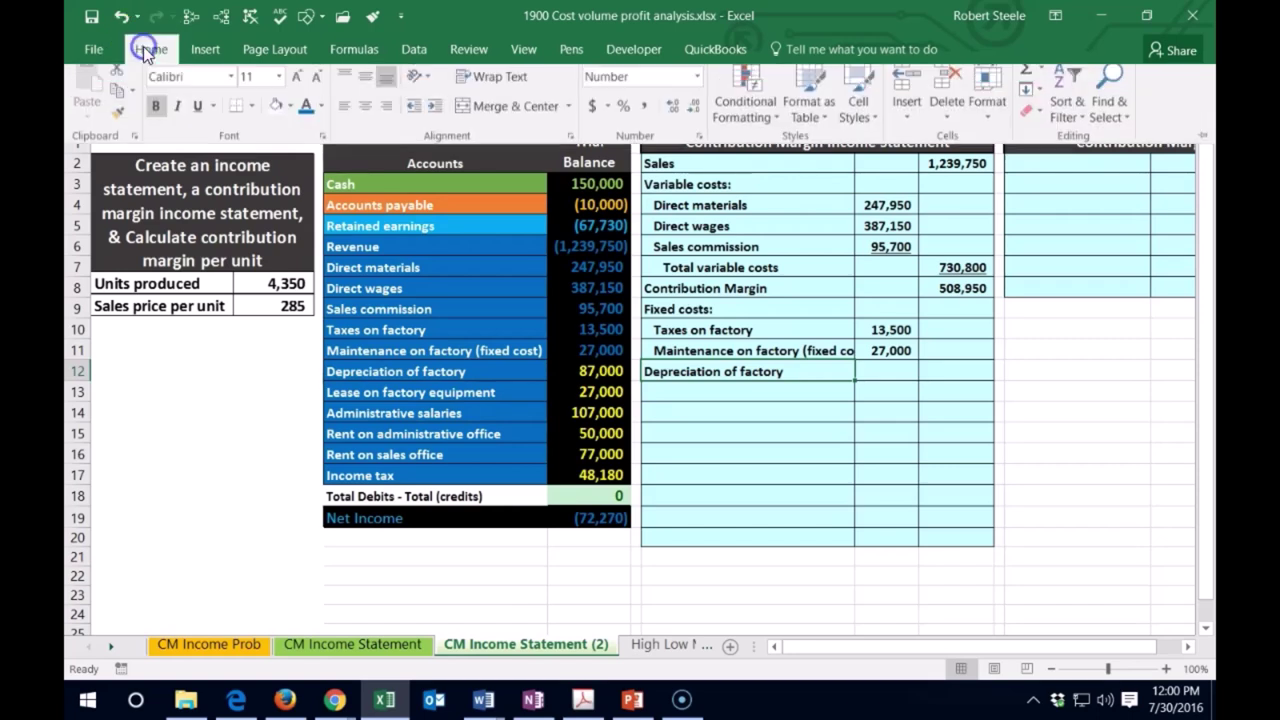
click(437, 125)
Link K12 to the depreciation of factory balance in C12, and change C12 to blue font.
click(898, 367)
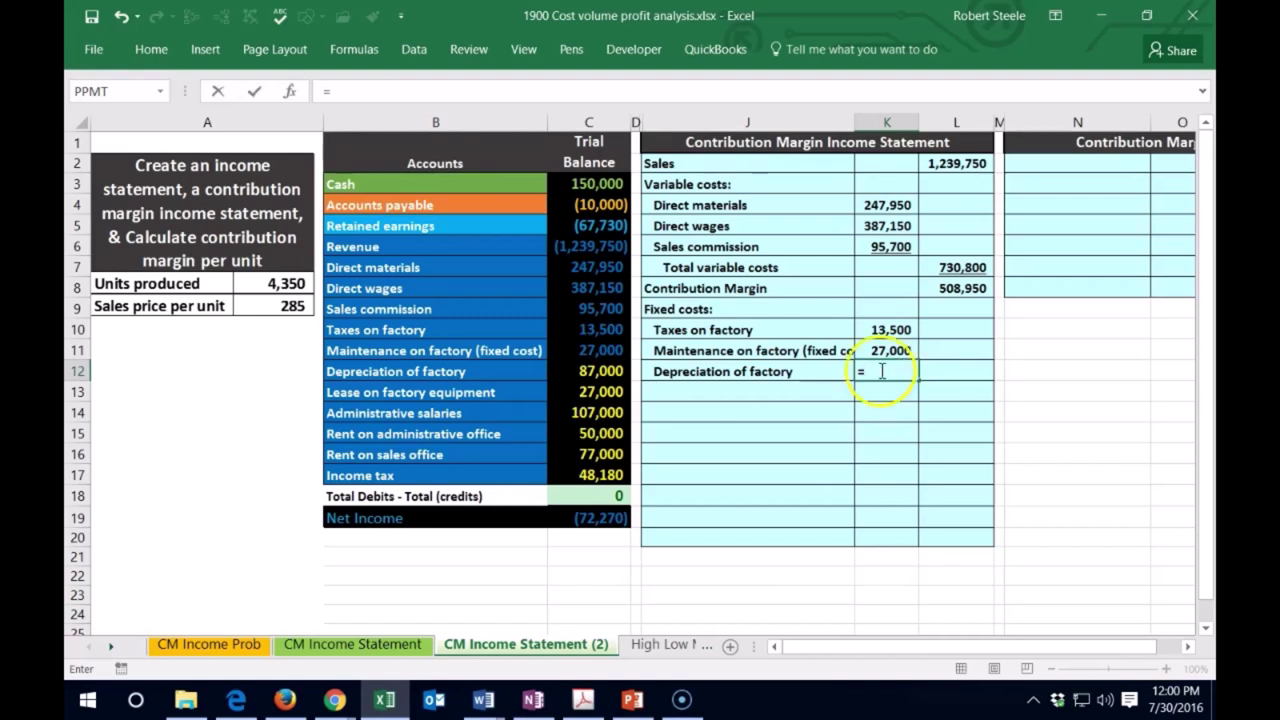
click(585, 368)
key(Return)
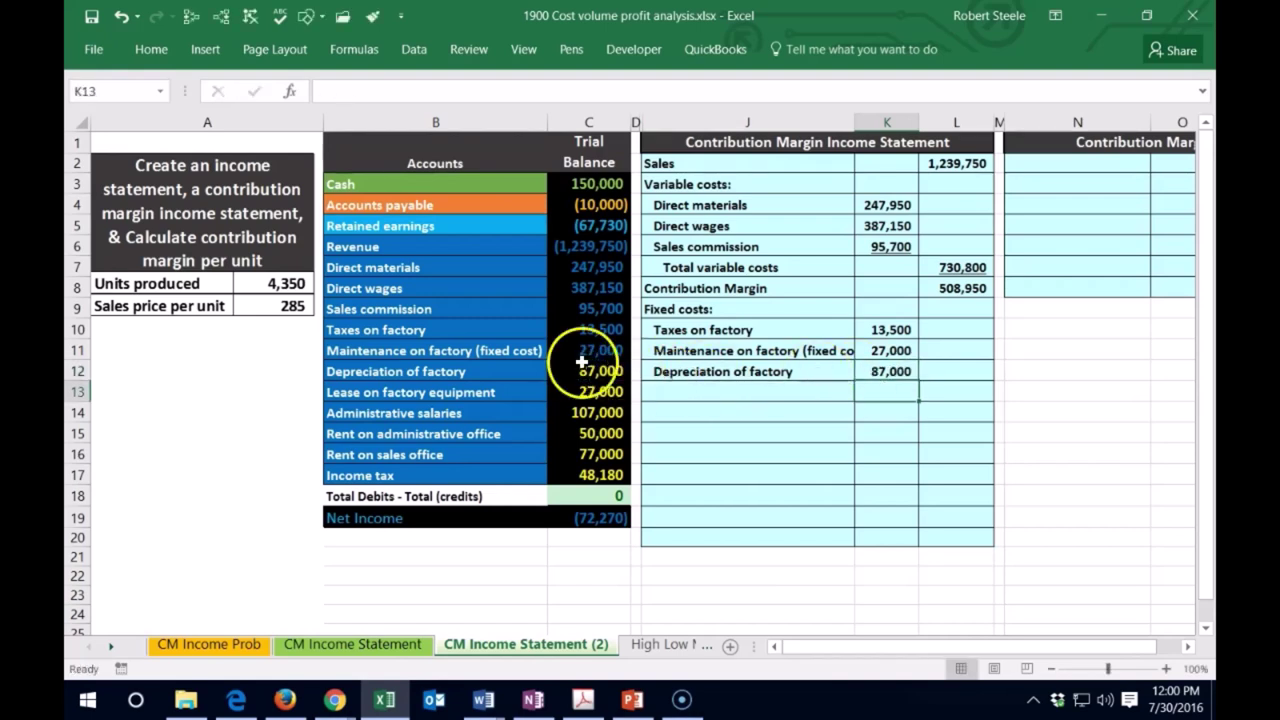
click(585, 368)
right_click(580, 370)
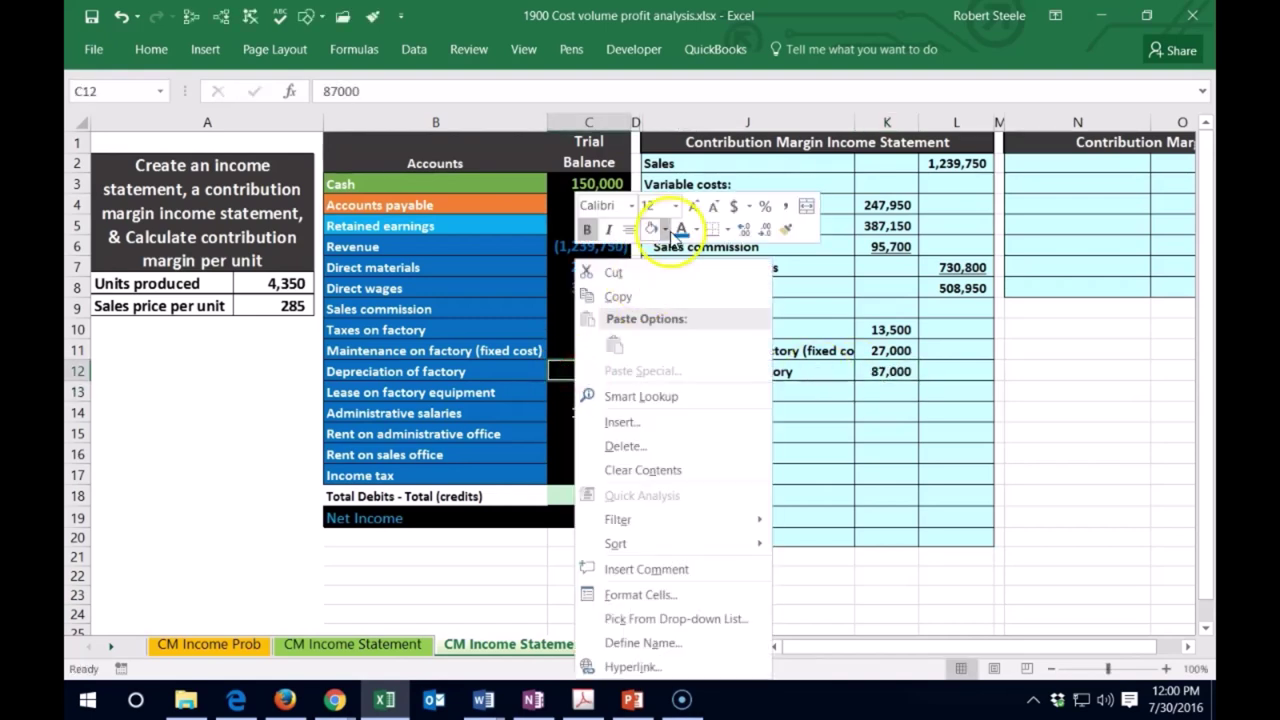
key(Escape)
Link J13 to the Lease on factory equipment account name in B13 and indent the label one level.
click(704, 390)
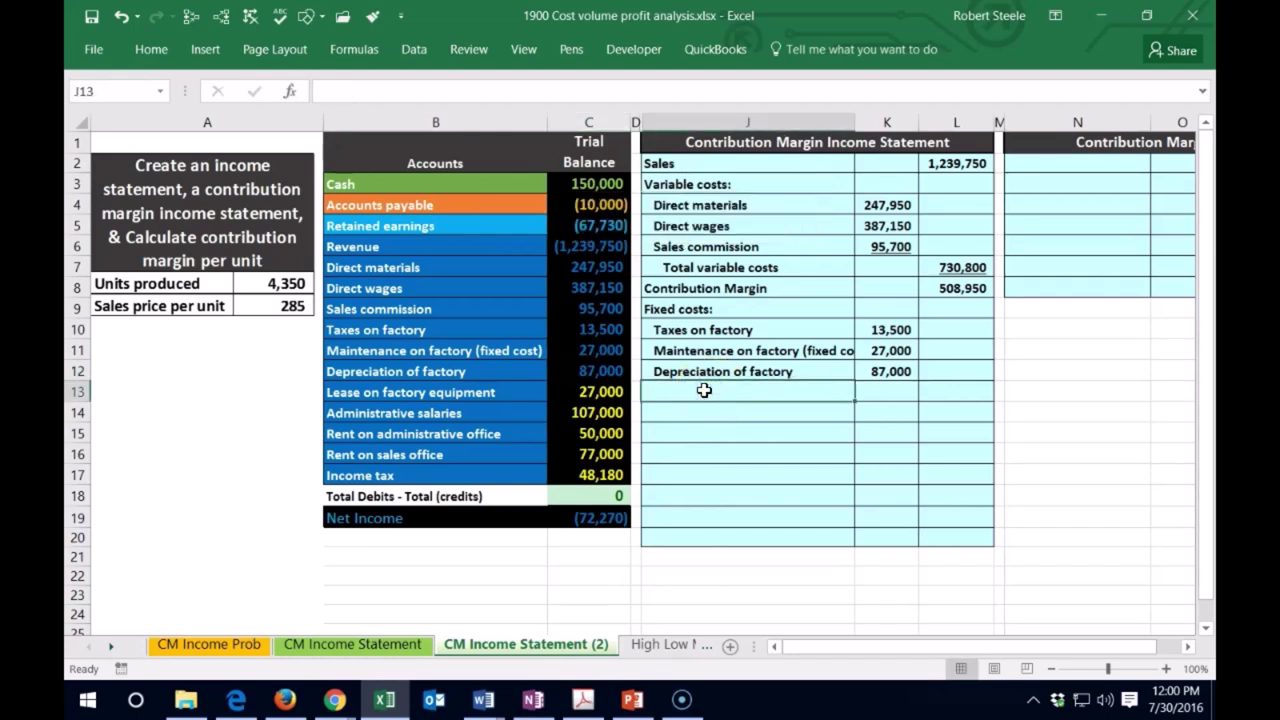
text(=)
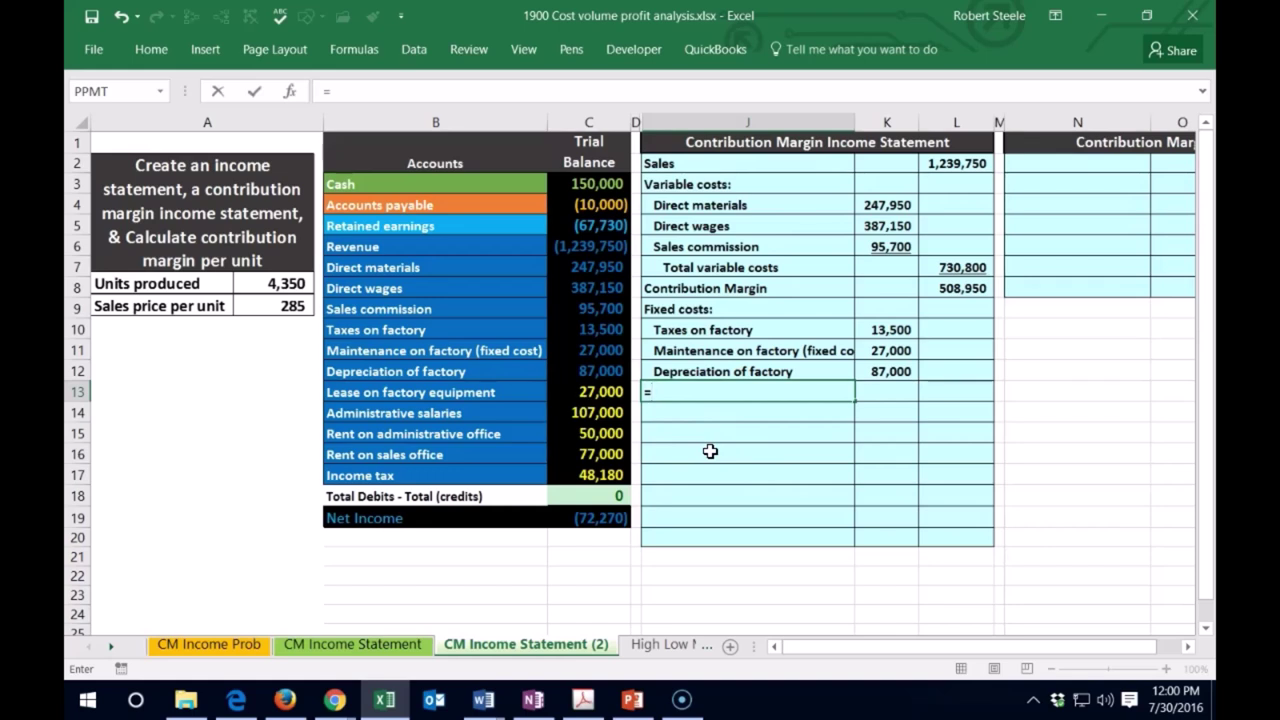
click(486, 394)
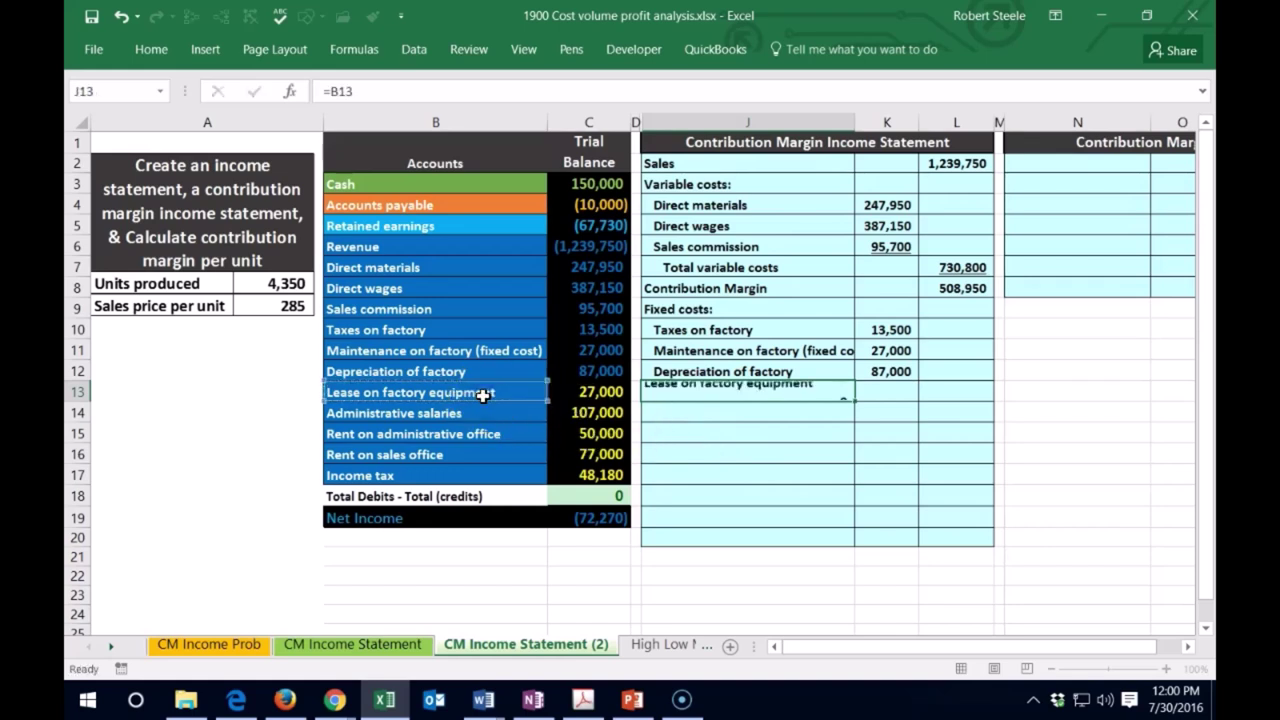
key(Return)
key(Up)
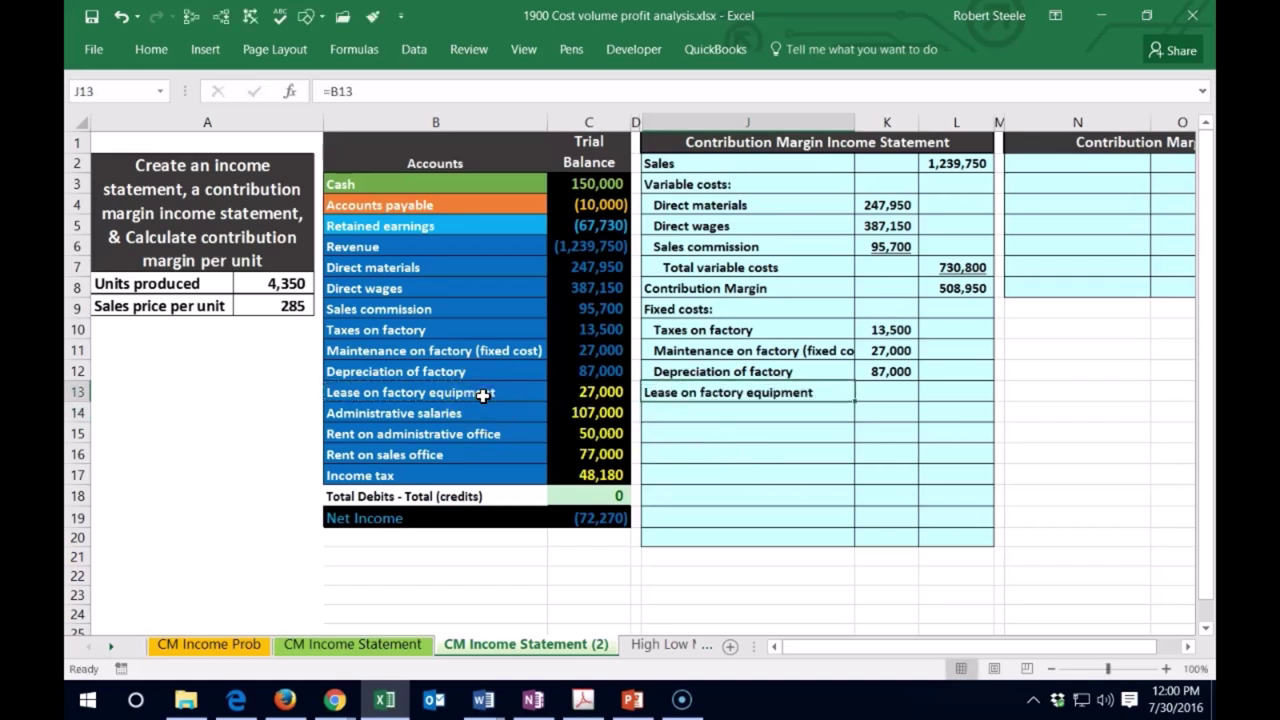
click(158, 56)
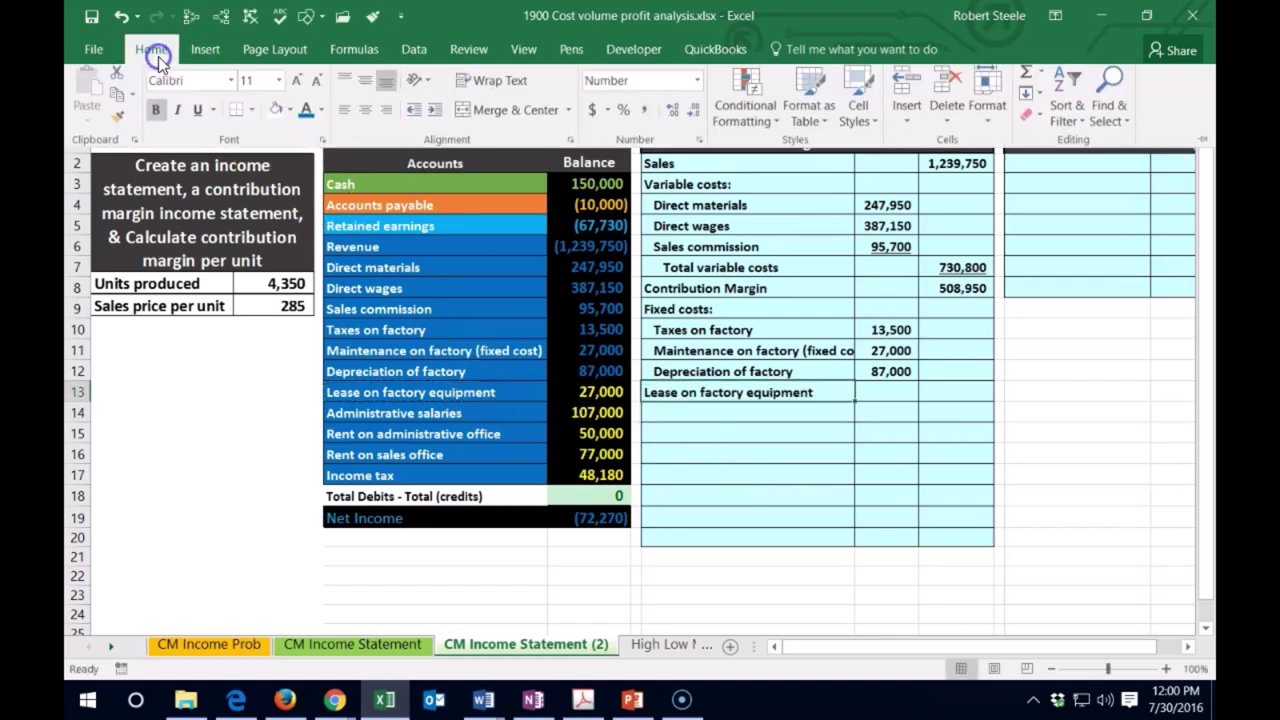
click(435, 117)
Link K13 to the lease on factory equipment balance in C13, and change C13 to blue font.
click(893, 404)
click(885, 390)
text(=)
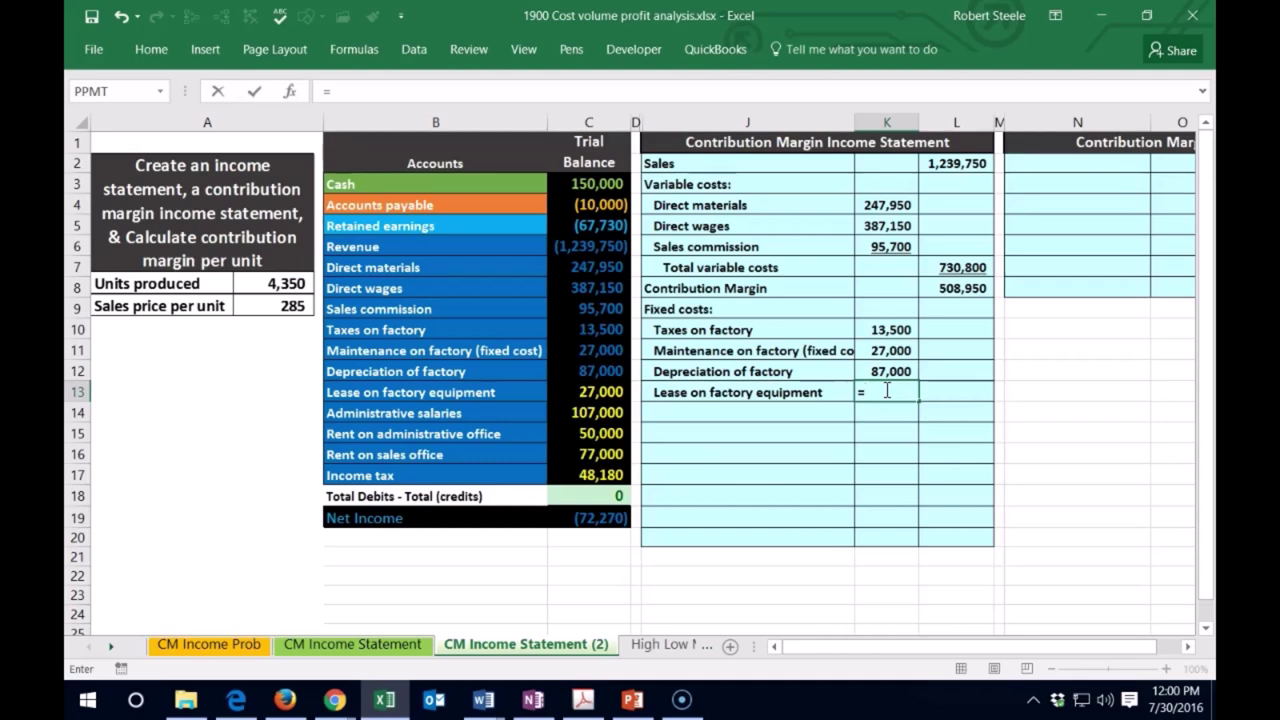
click(596, 392)
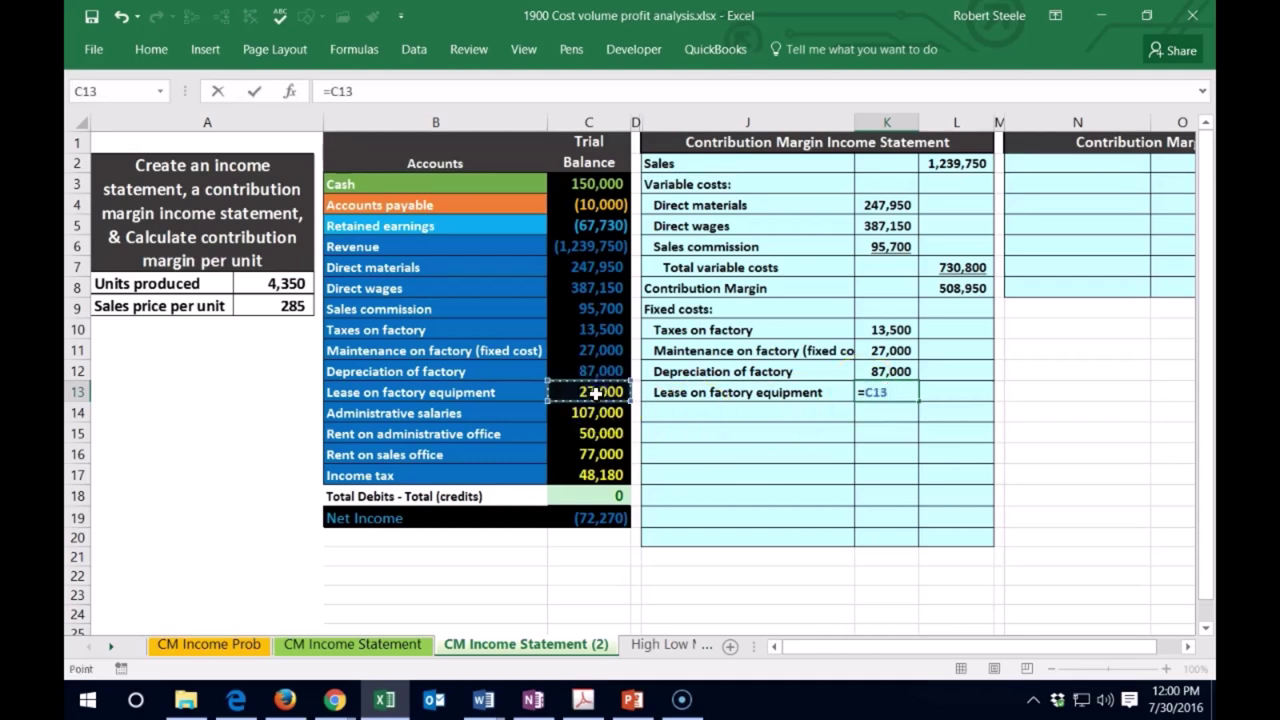
key(Return)
click(596, 392)
right_click(596, 392)
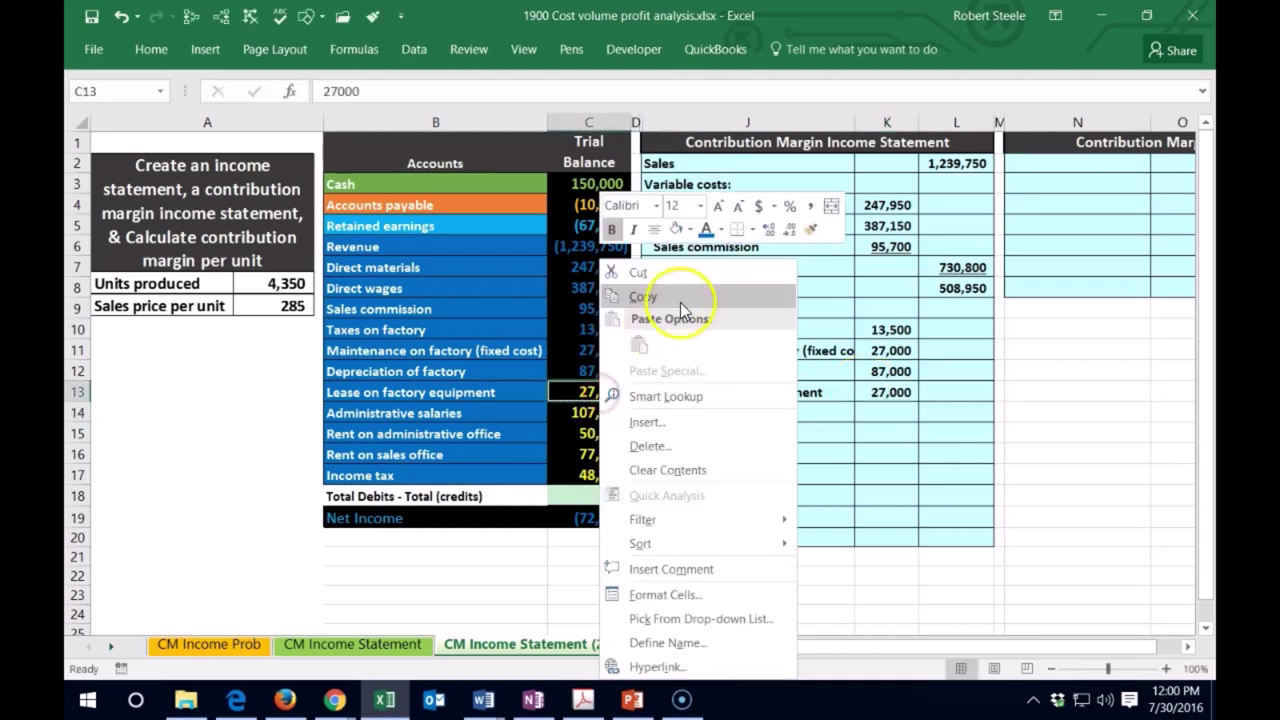
click(706, 229)
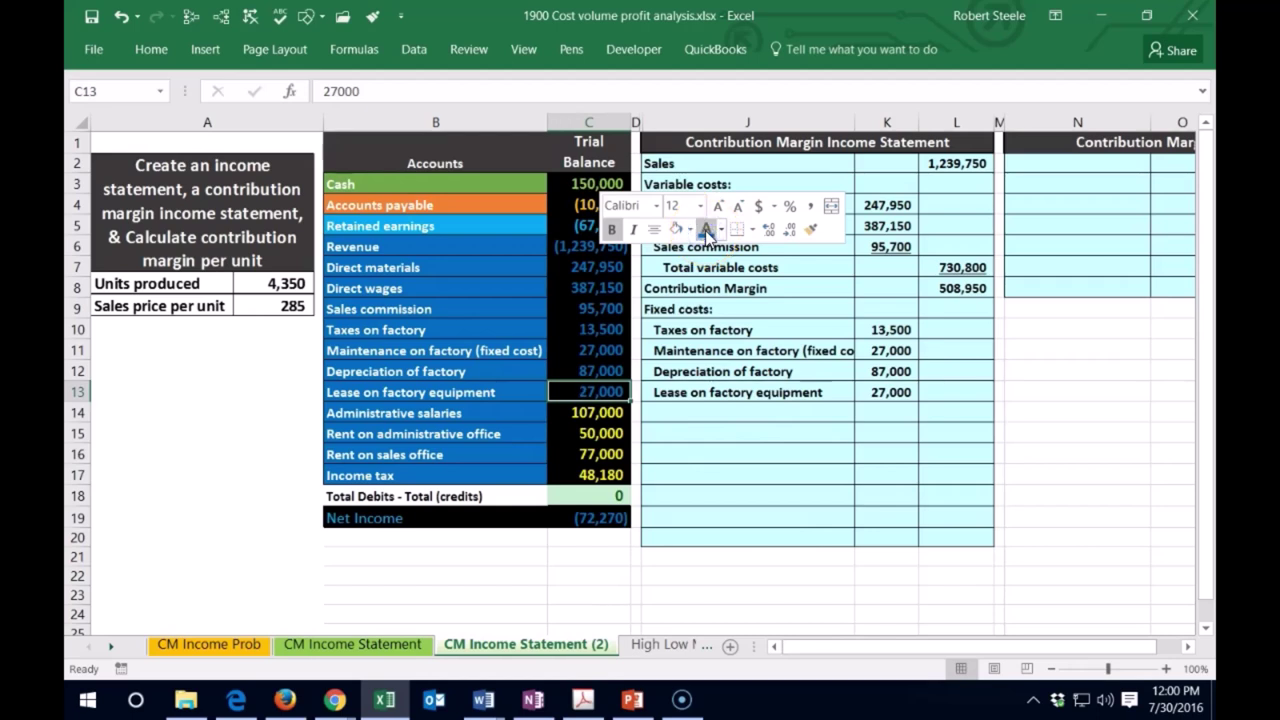
Link J14 to the Administrative salaries account name in B14 and indent the label one level.
click(726, 418)
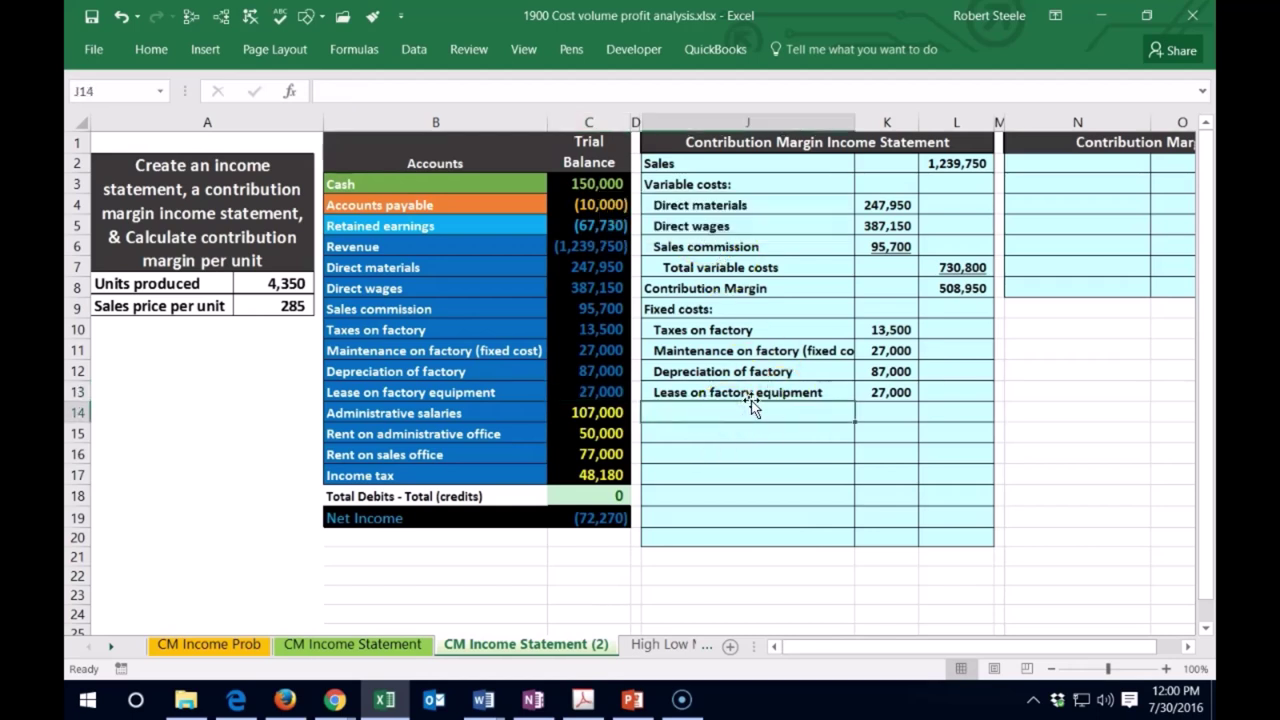
text(=)
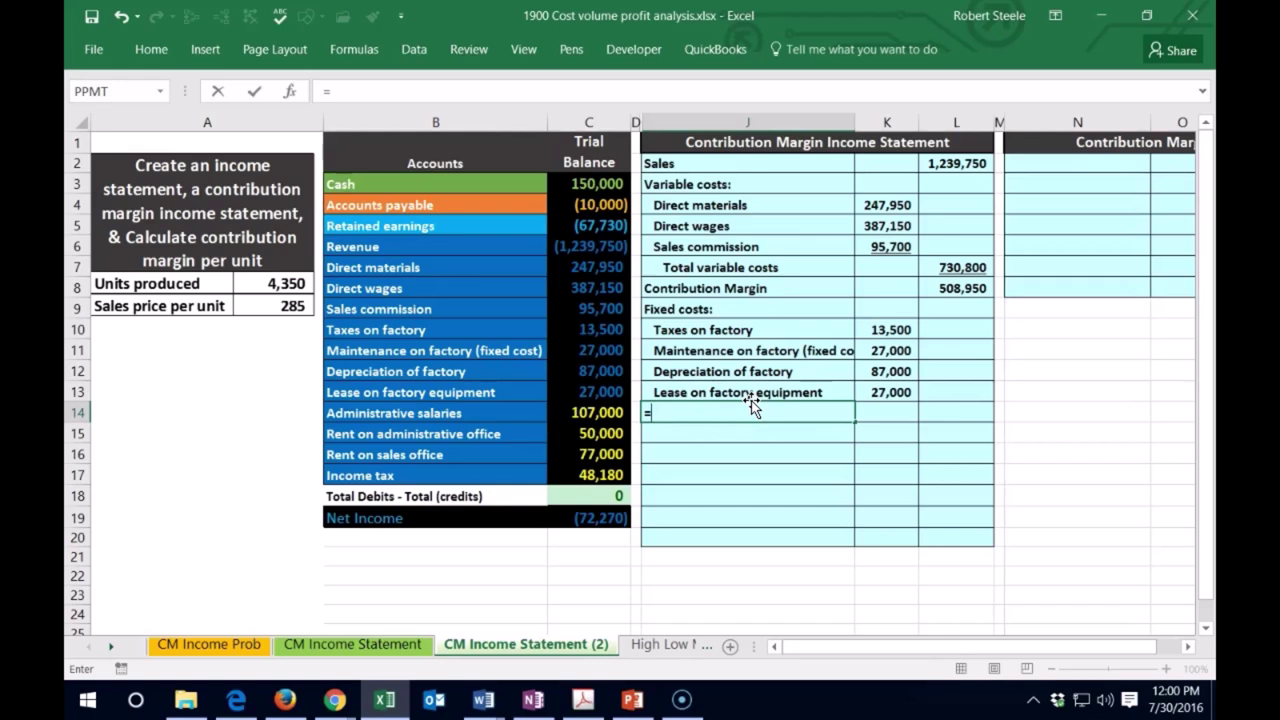
click(452, 412)
key(Return)
key(Up)
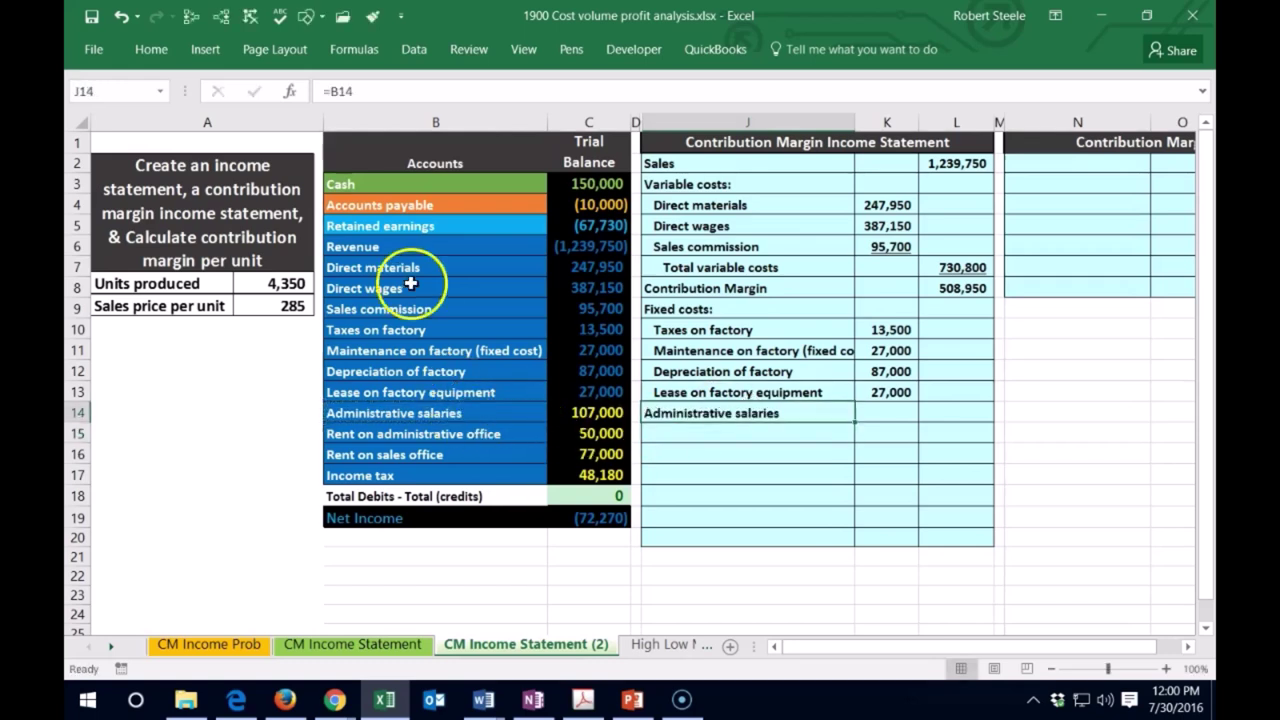
click(156, 56)
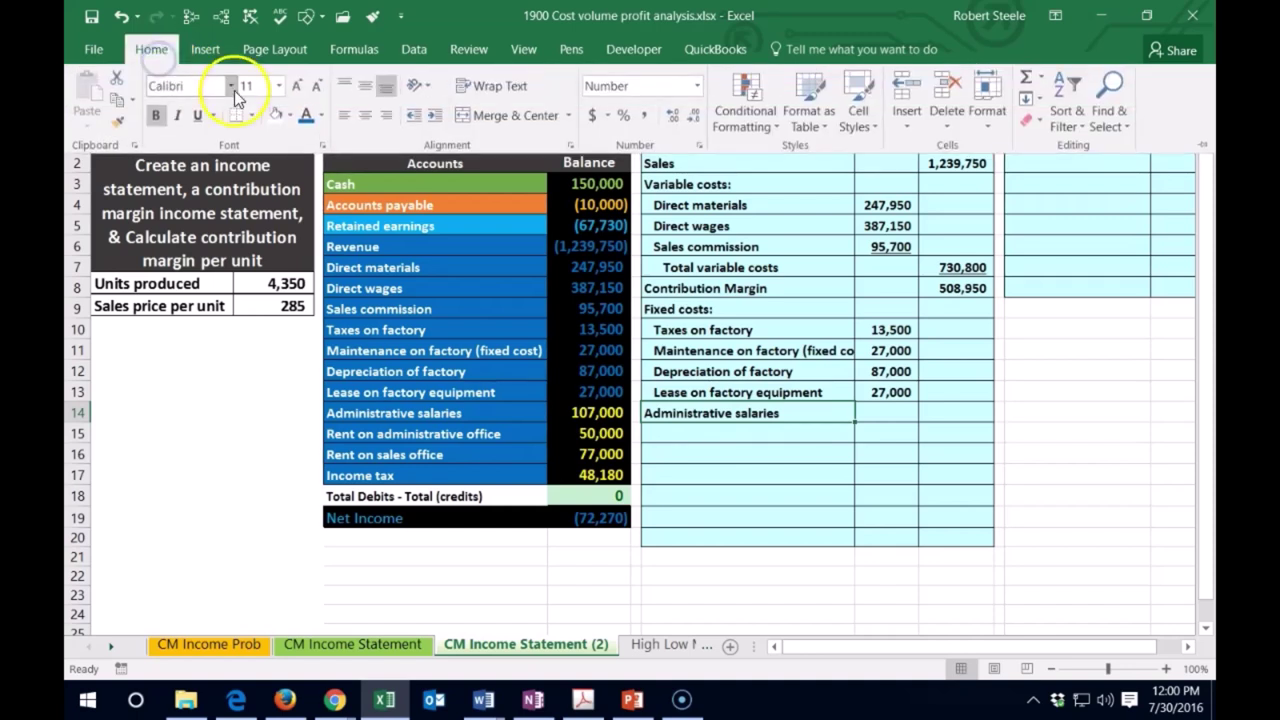
click(435, 115)
Link K14 to the administrative salaries balance in C14, and change C14 to blue font.
click(878, 412)
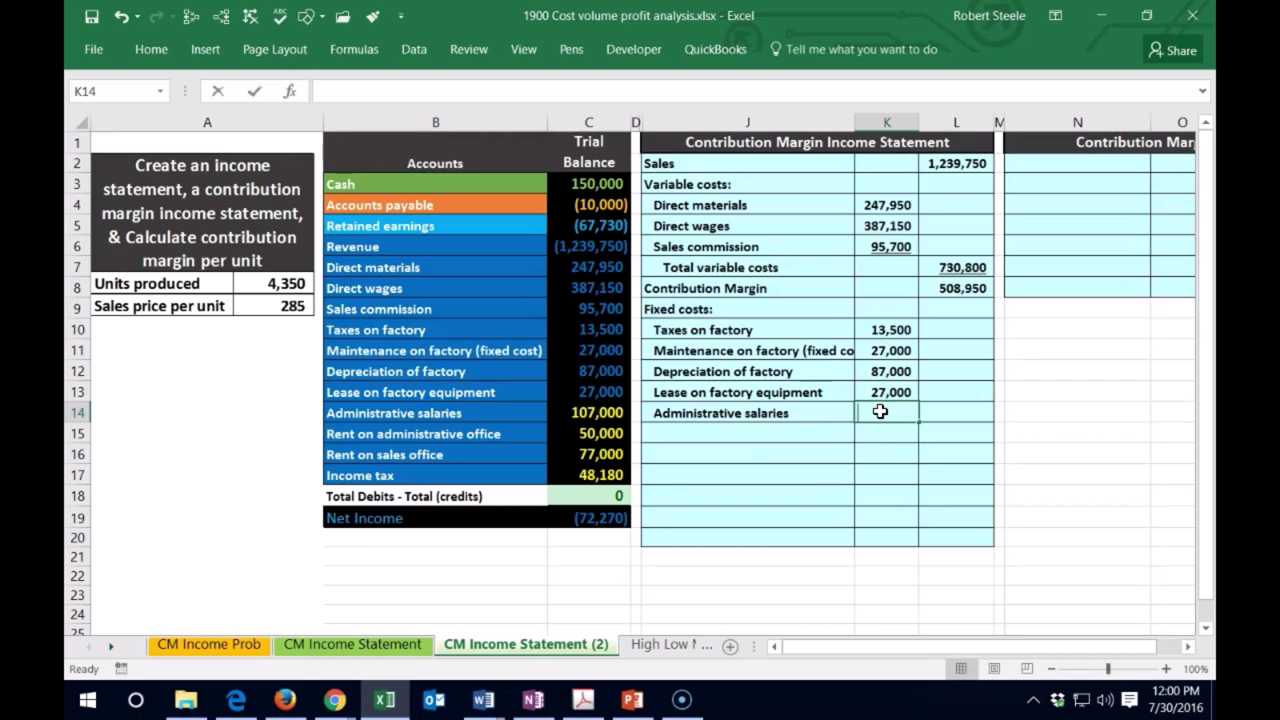
text(=)
click(604, 412)
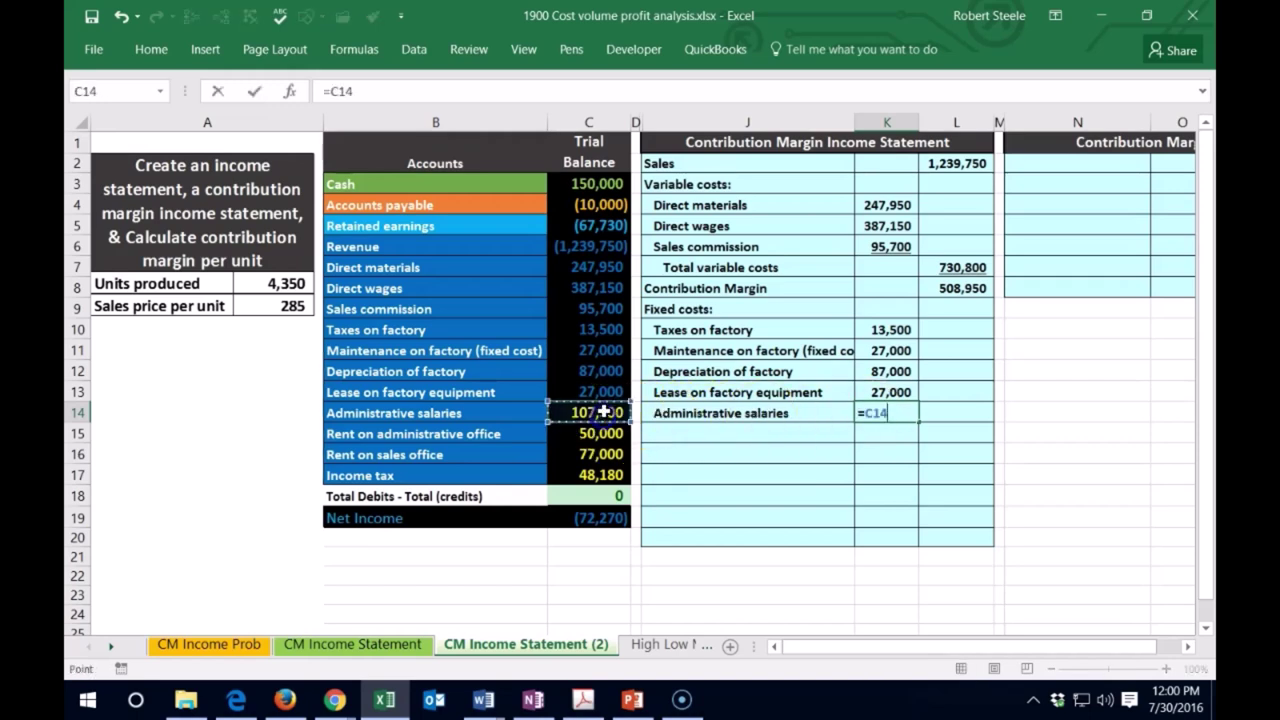
key(Return)
click(604, 412)
right_click(606, 411)
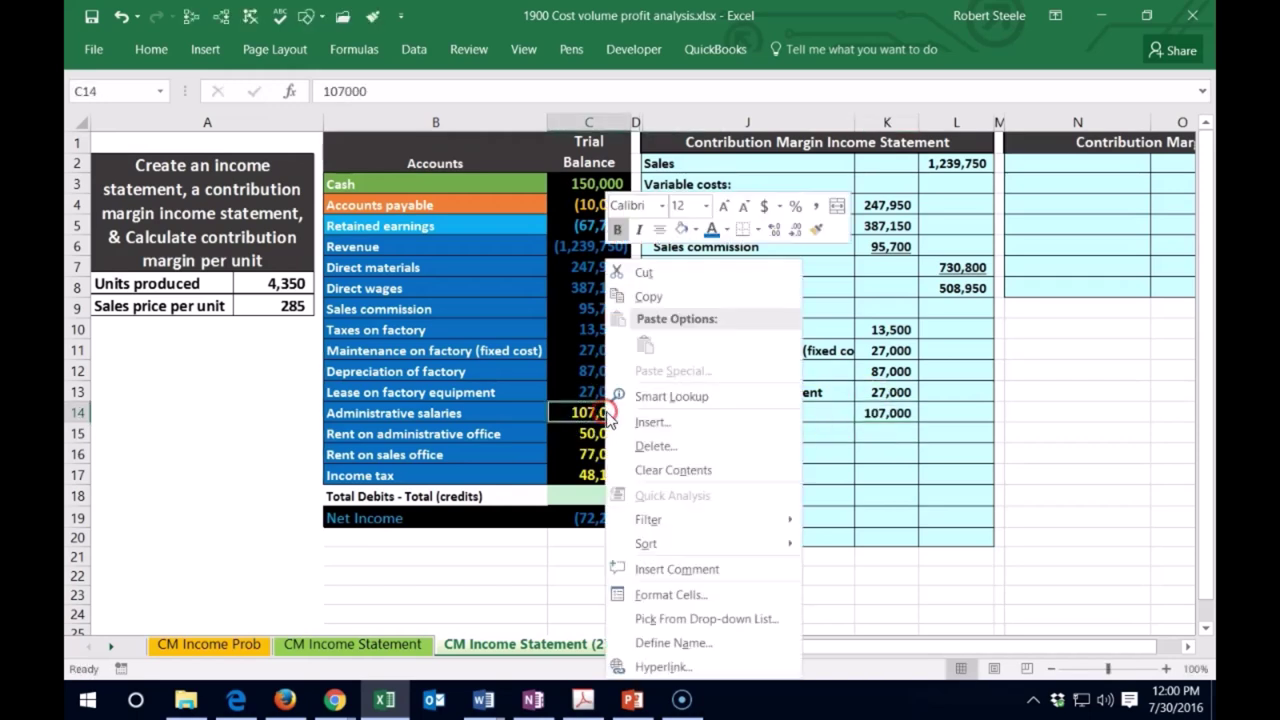
key(Escape)
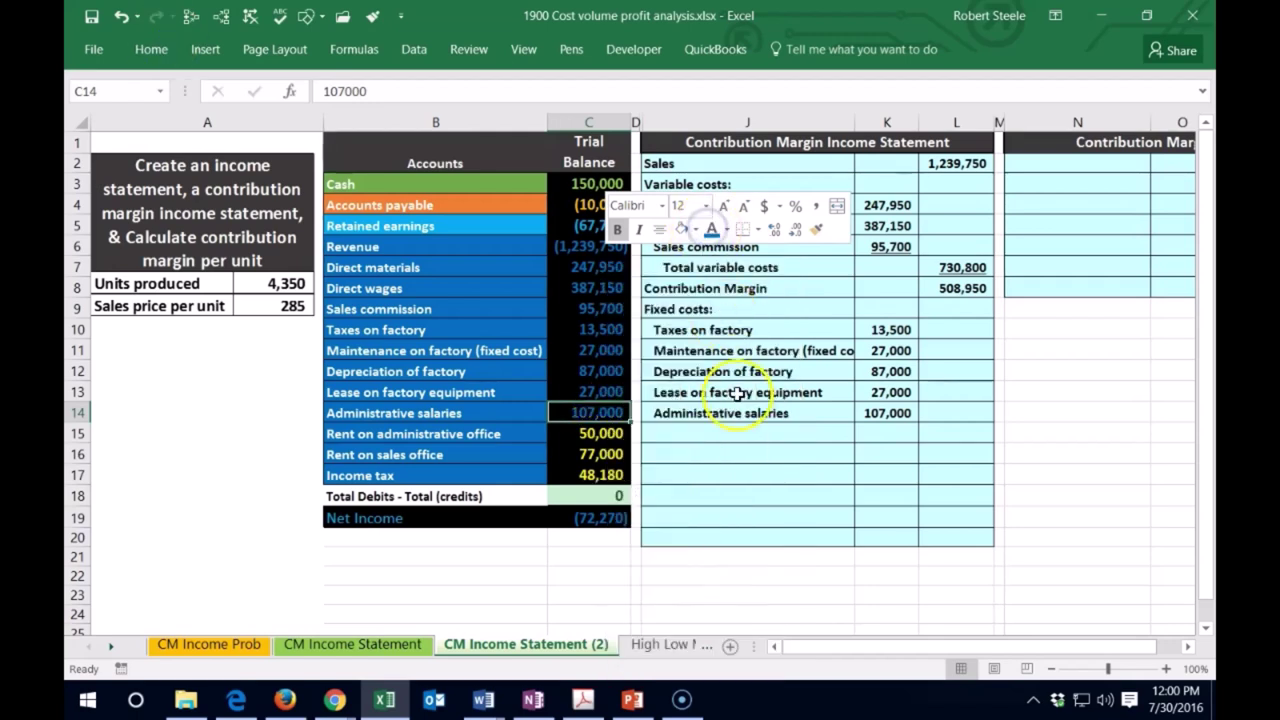
Link J15 to the Rent on administrative office account name in B15 and indent the label one level.
click(718, 436)
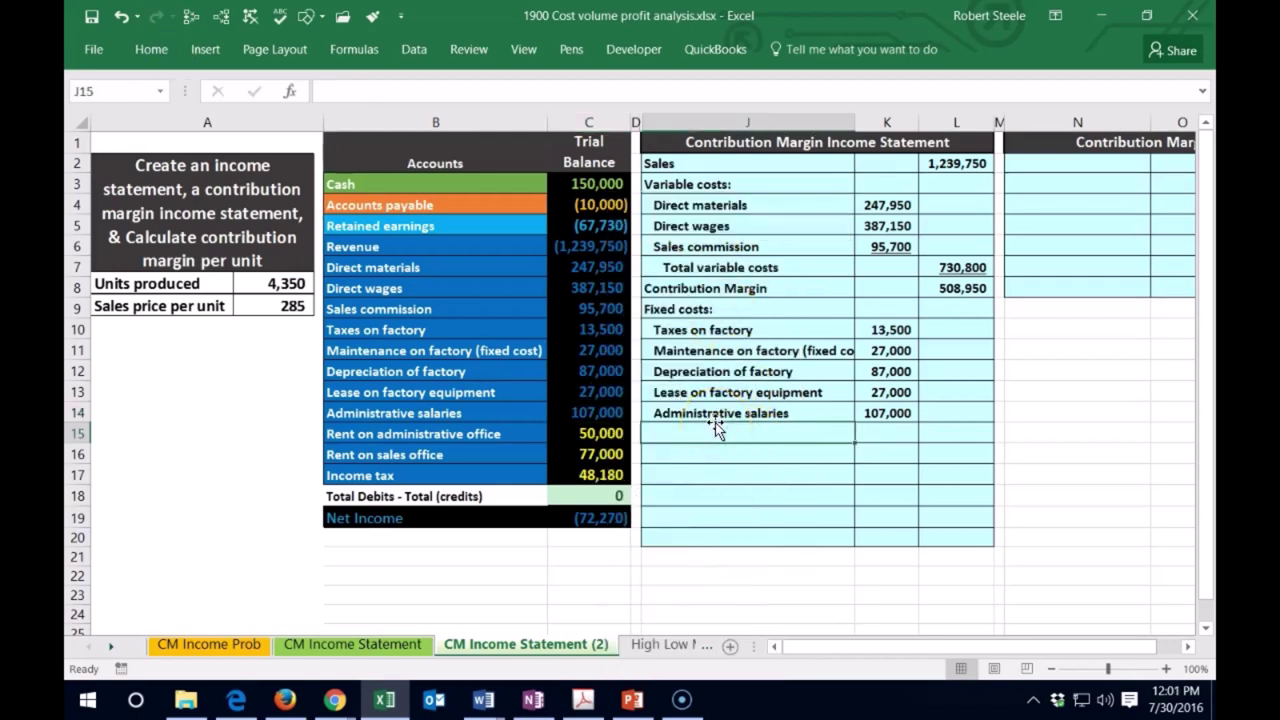
text(=)
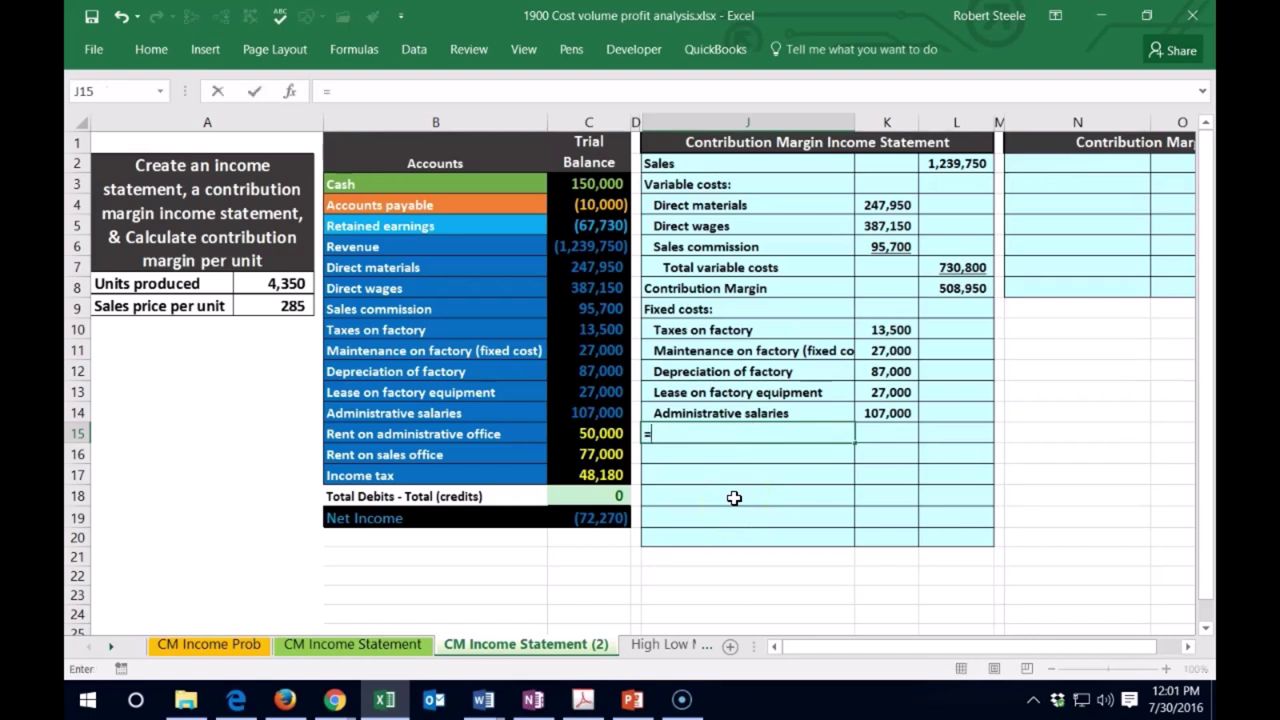
click(476, 433)
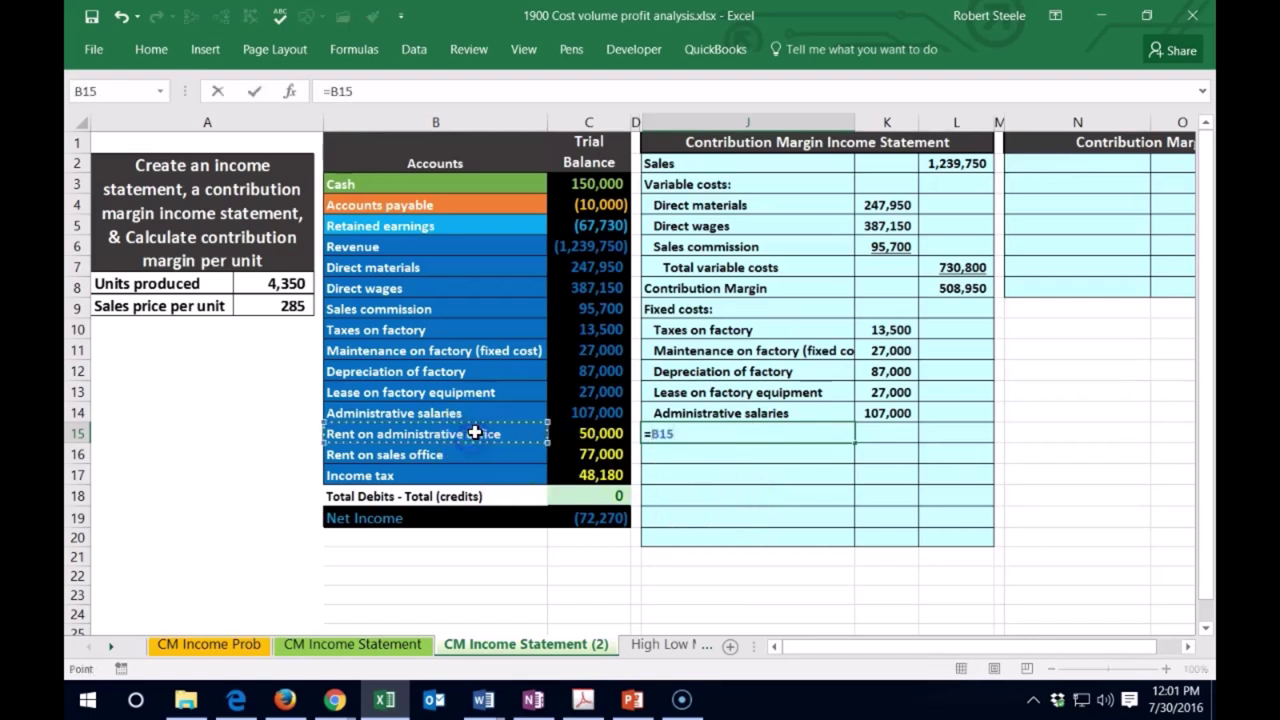
key(Return)
key(Up)
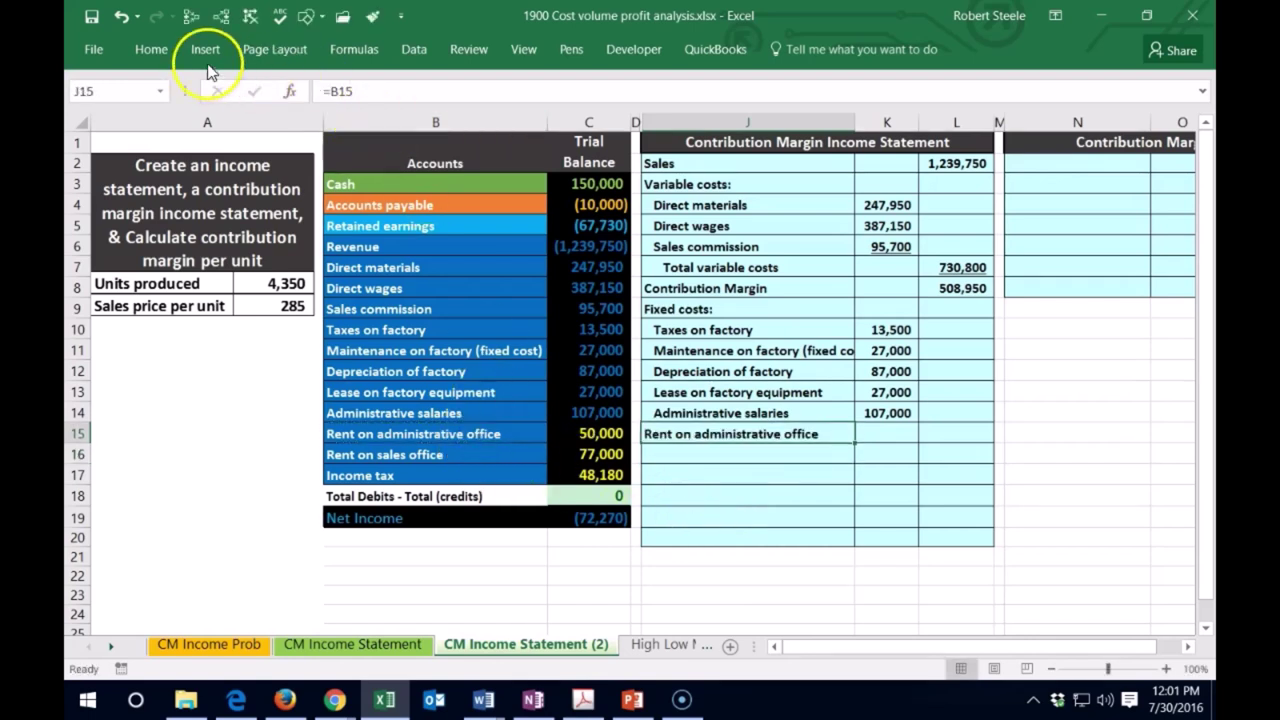
click(151, 49)
click(436, 116)
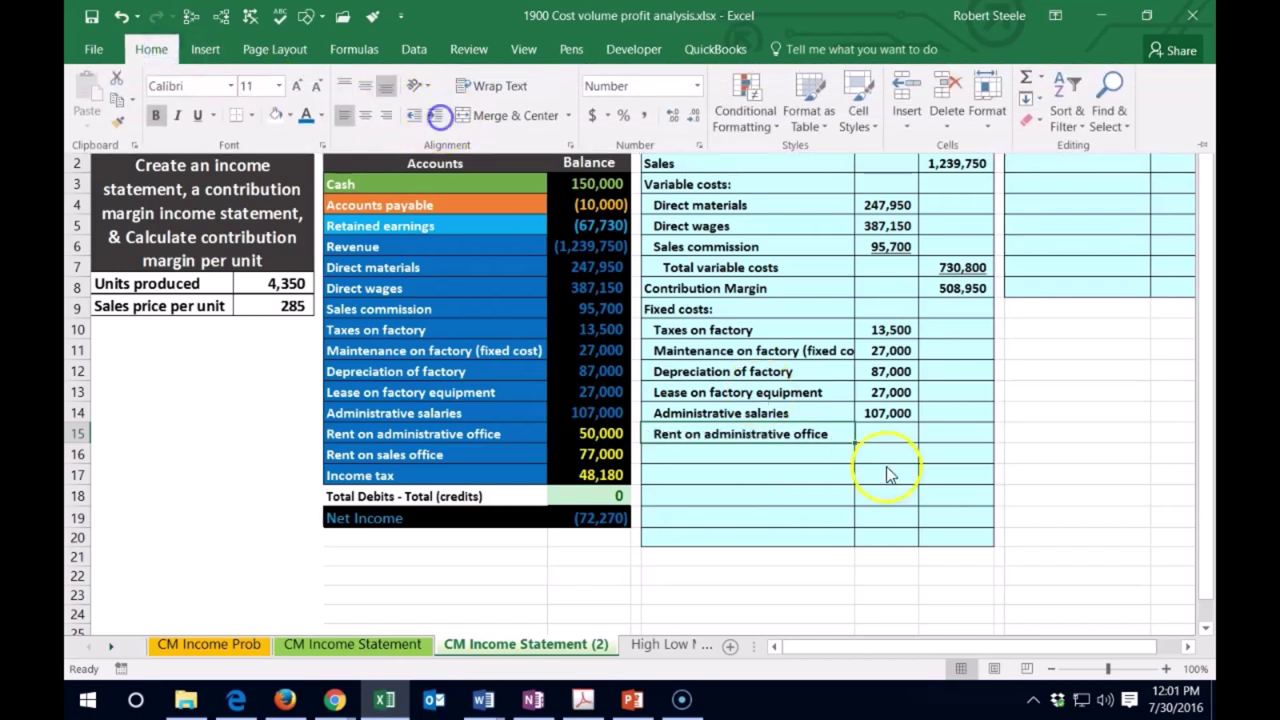
Link K15 to the rent on administrative office balance in C15, and change C15 to blue font.
click(886, 433)
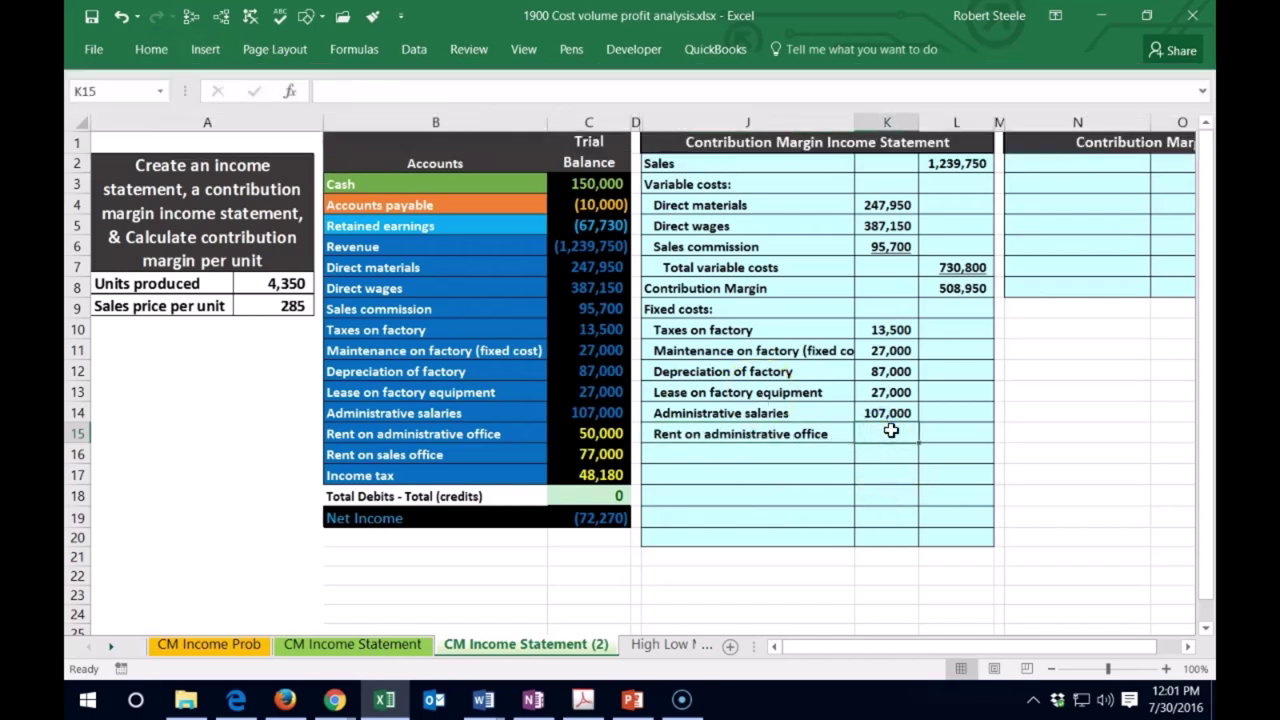
text(=)
click(605, 433)
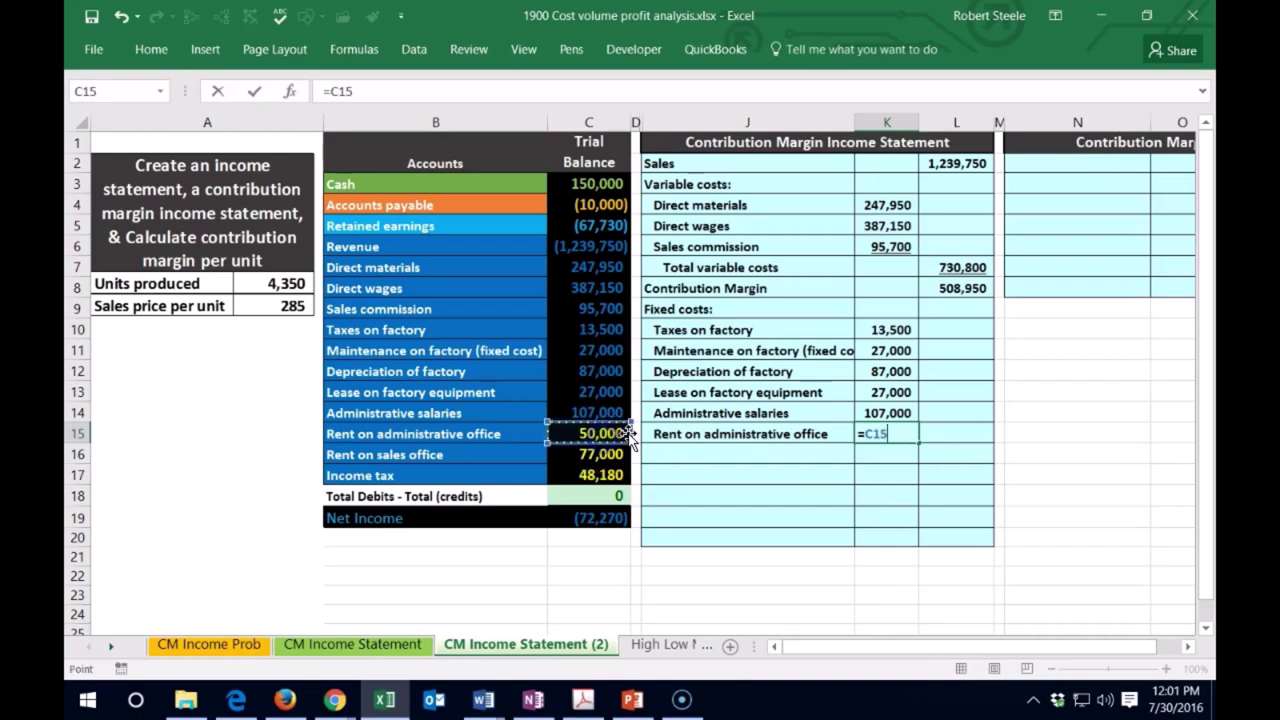
key(Return)
right_click(612, 433)
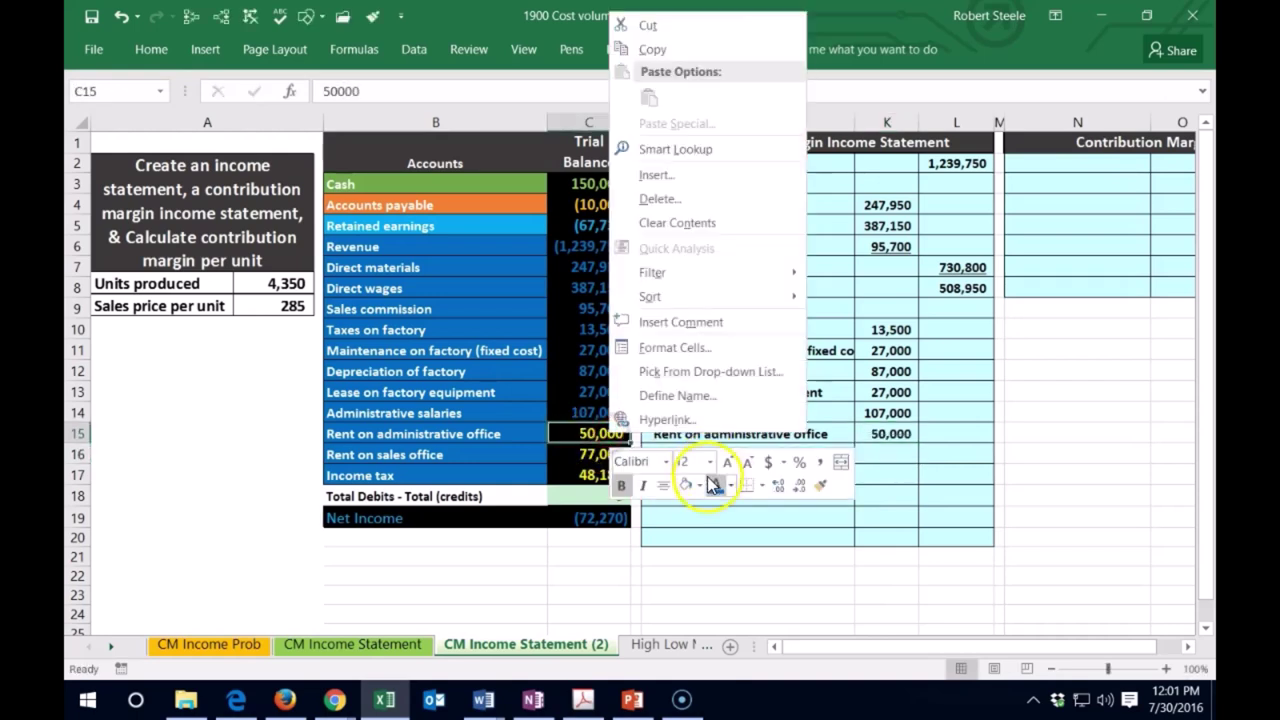
key(Escape)
click(703, 406)
Link J16 to the Rent on sales office account name in B16 and indent the label one level.
click(682, 454)
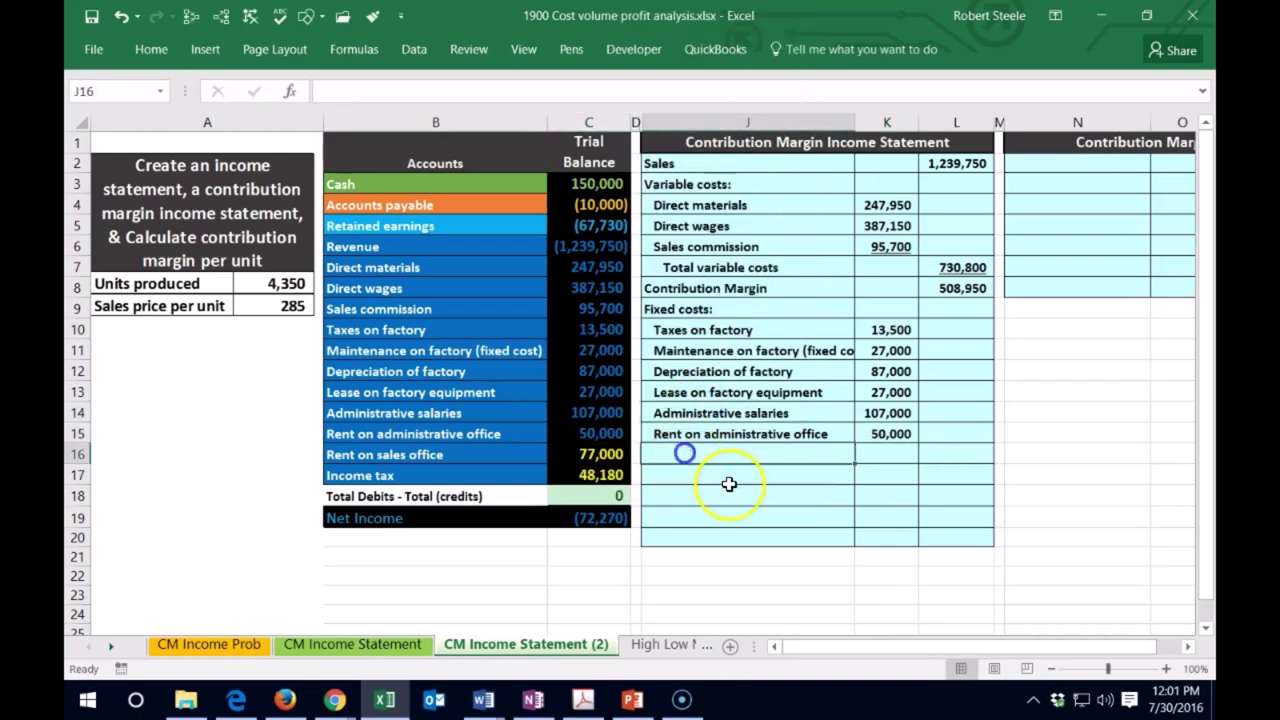
text(=)
click(385, 452)
key(Return)
key(Up)
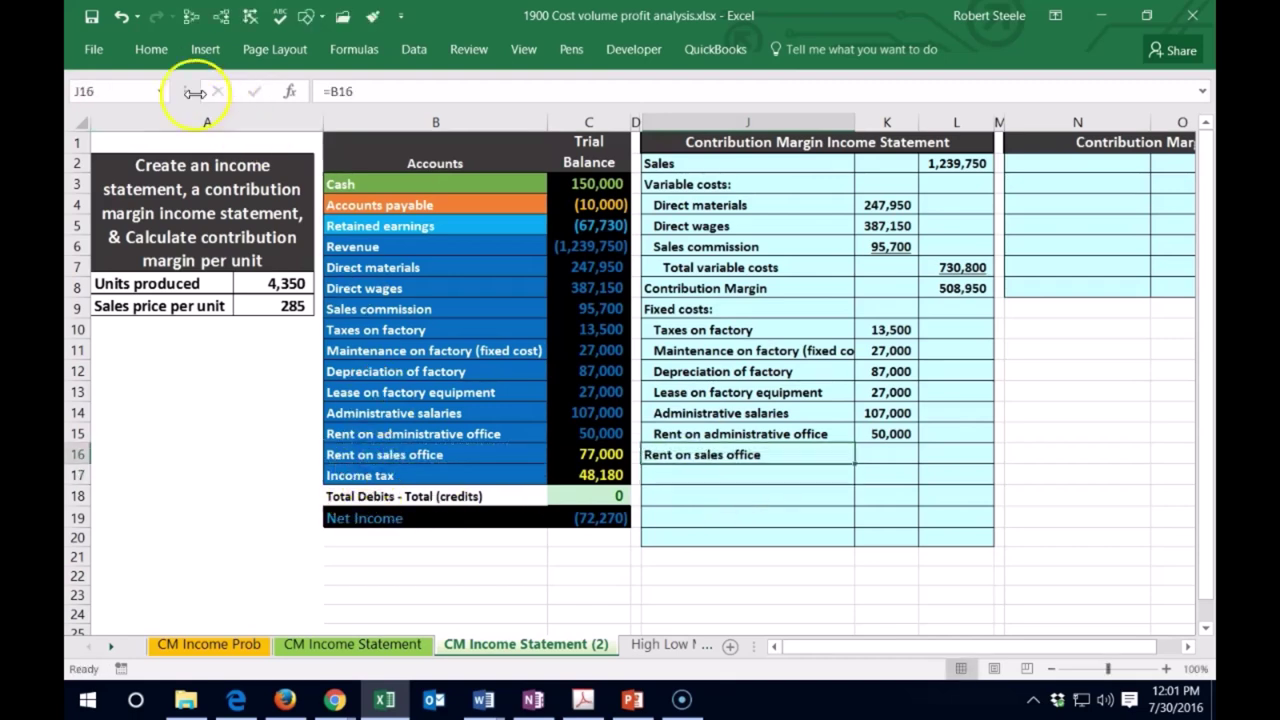
click(151, 49)
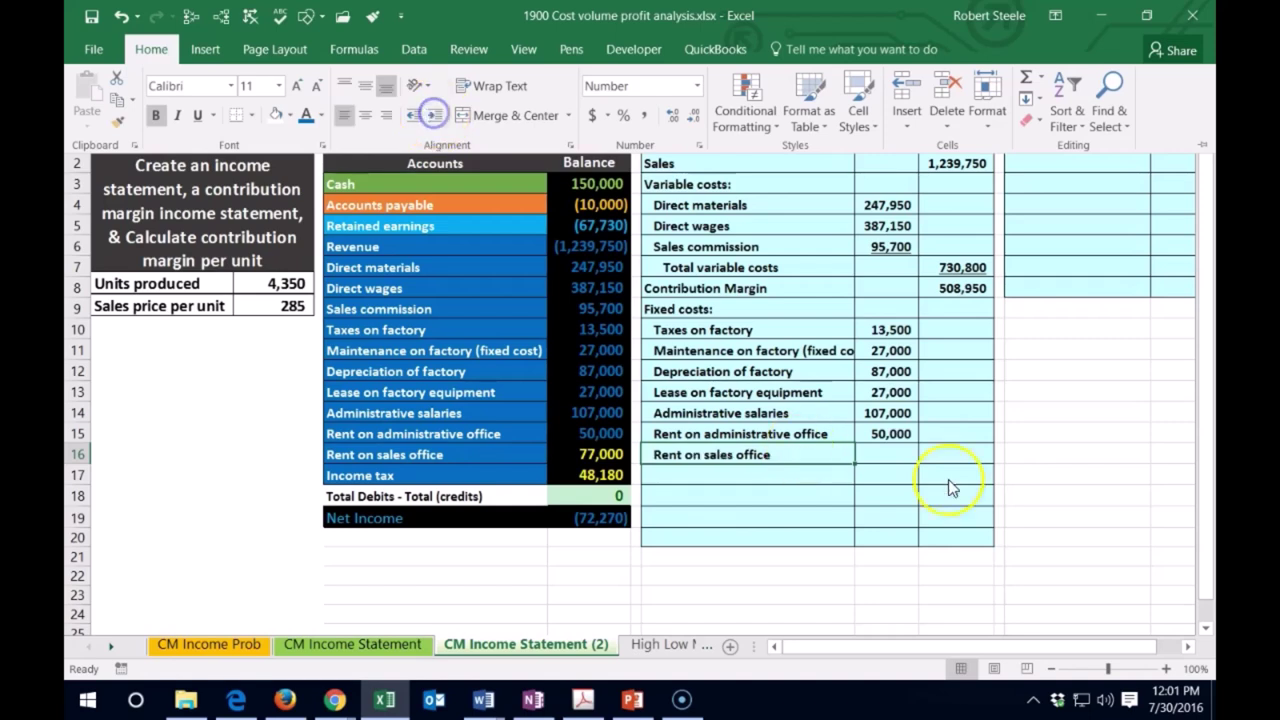
Link K16 to the rent on sales office balance in C16 and underline the amount in K16.
click(886, 449)
click(886, 447)
text(=)
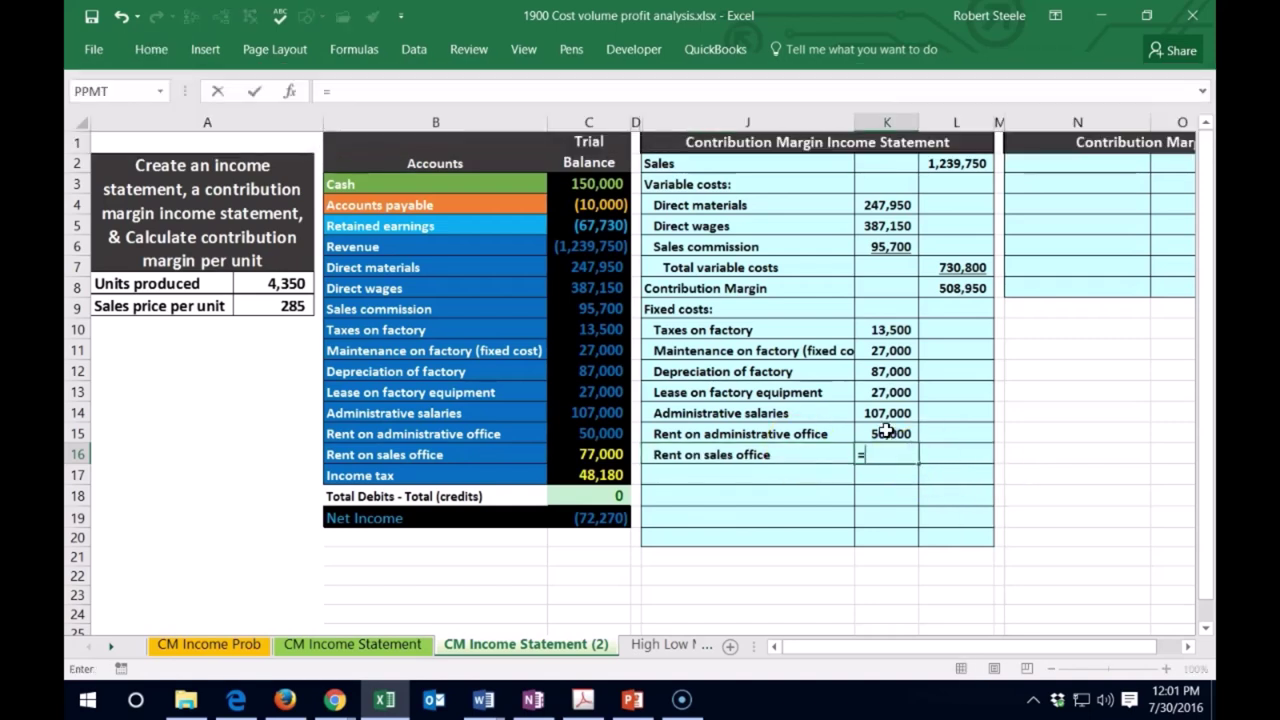
click(598, 454)
key(Return)
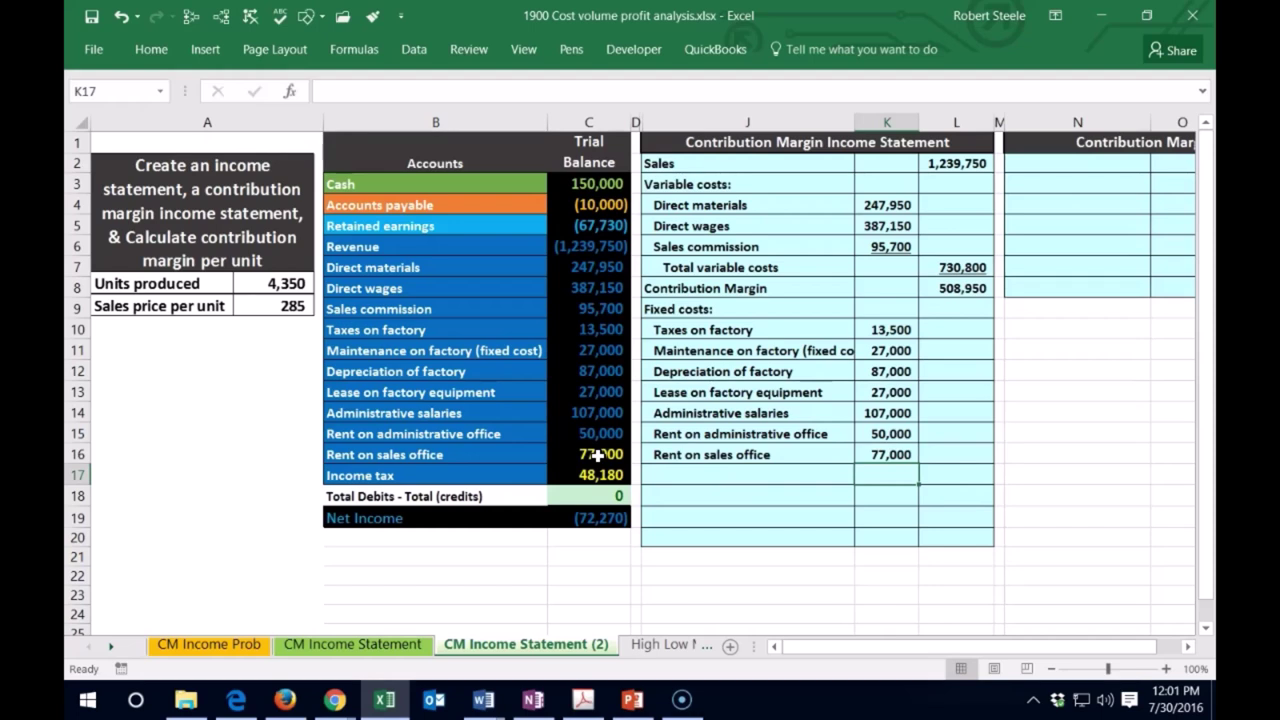
key(Up)
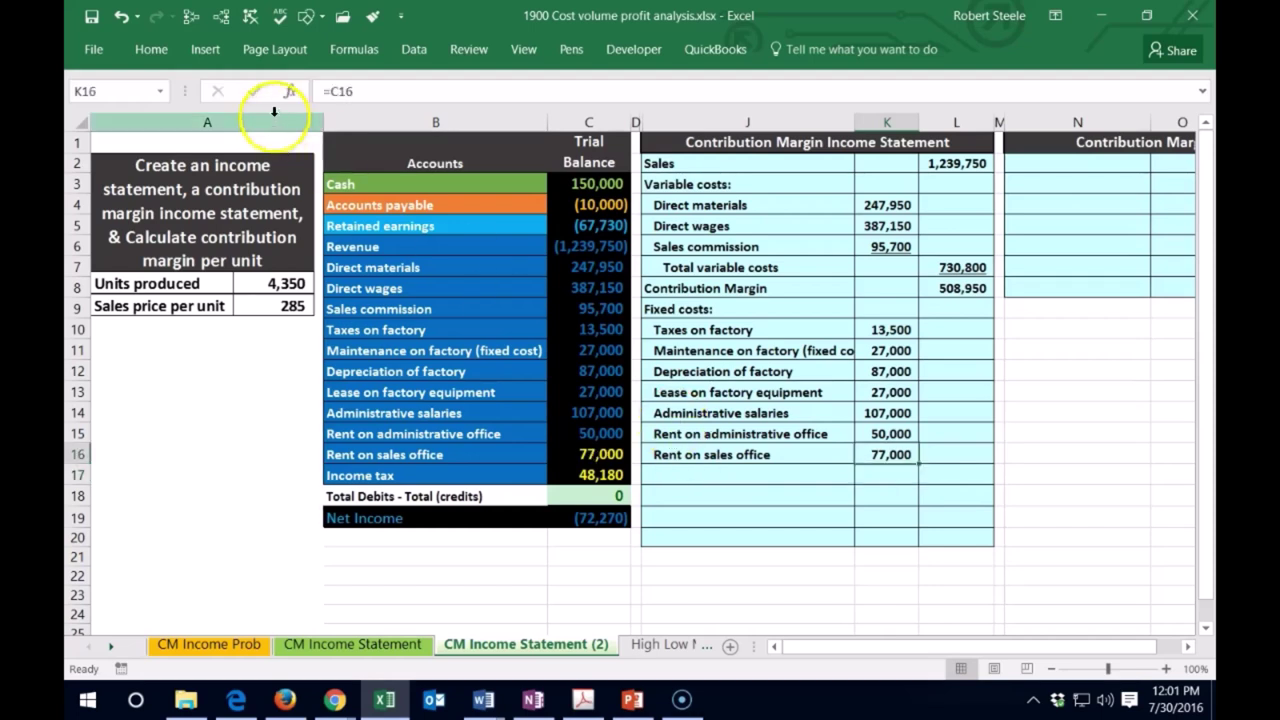
click(160, 49)
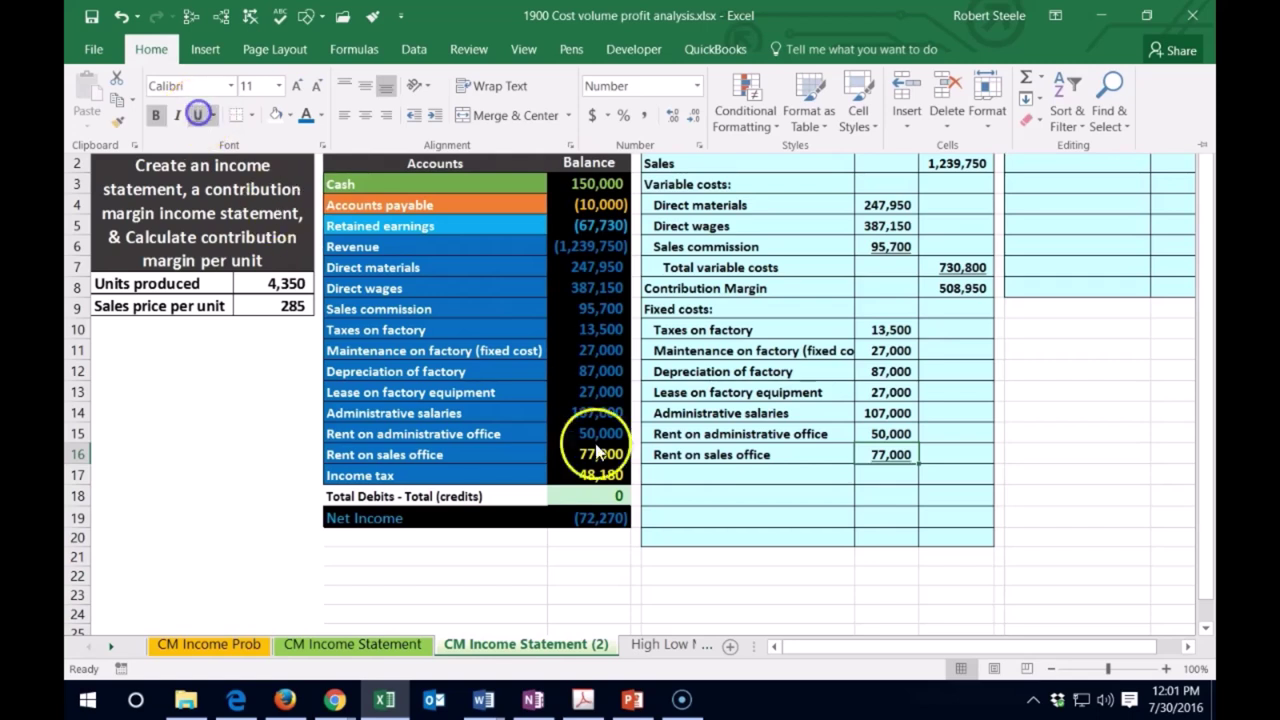
Enter the label "Total fixed costs" in J17 and indent it two levels.
click(694, 480)
click(690, 470)
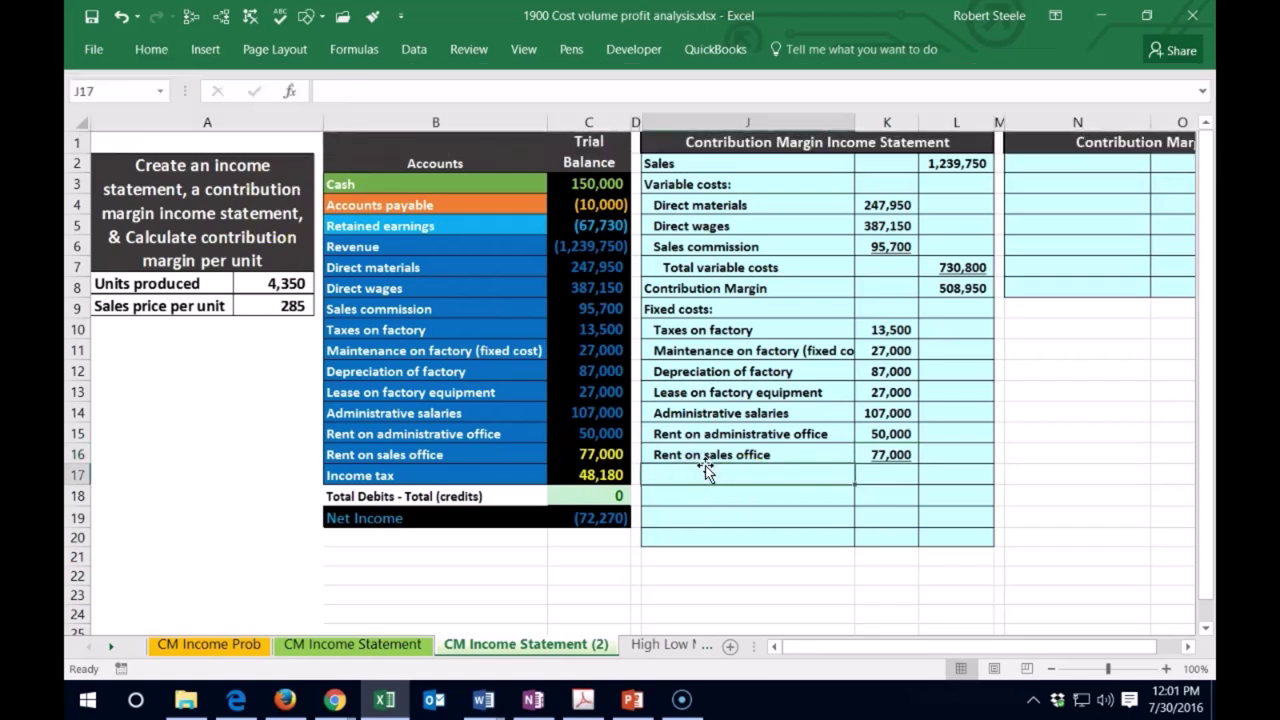
text(To)
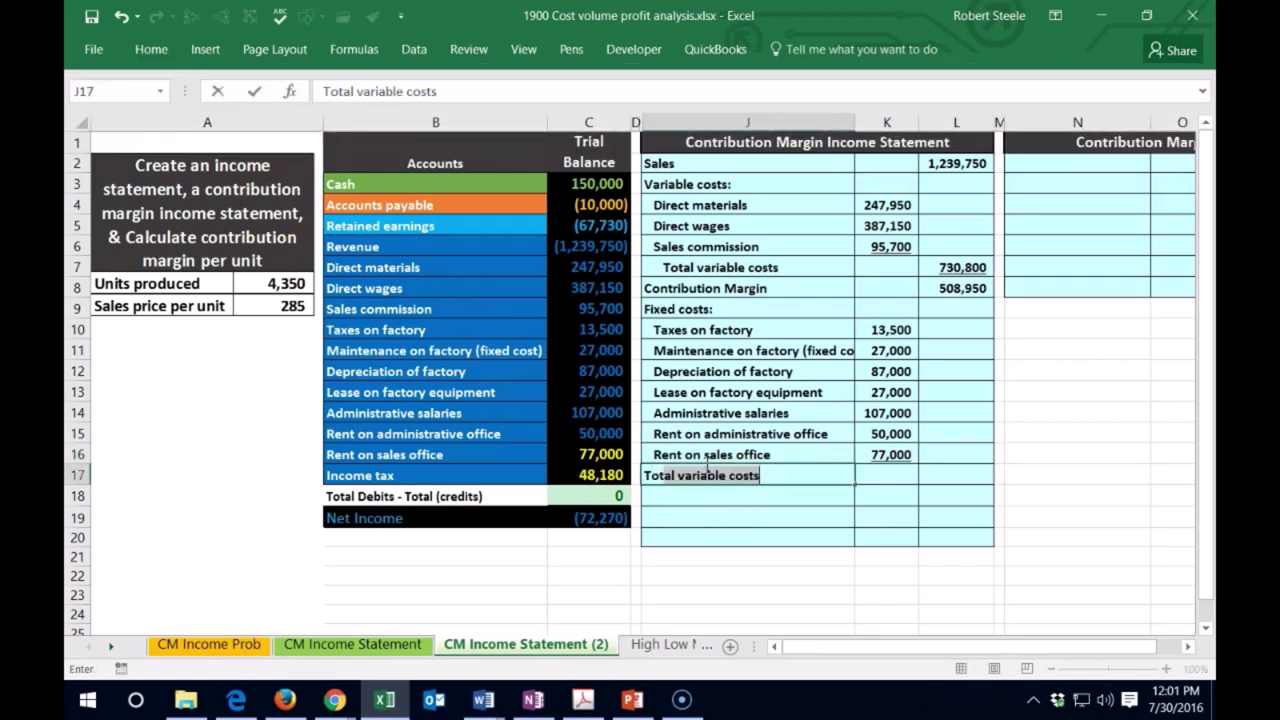
text(tal fixed costs)
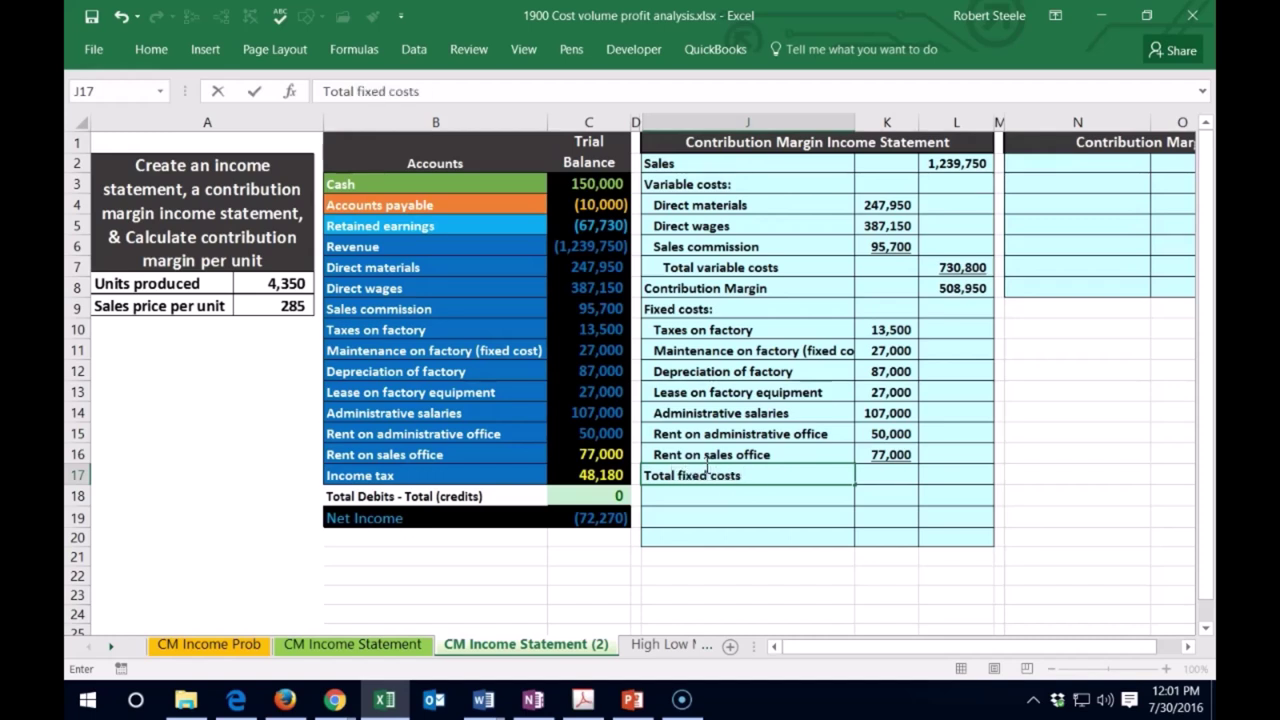
key(Return)
click(710, 472)
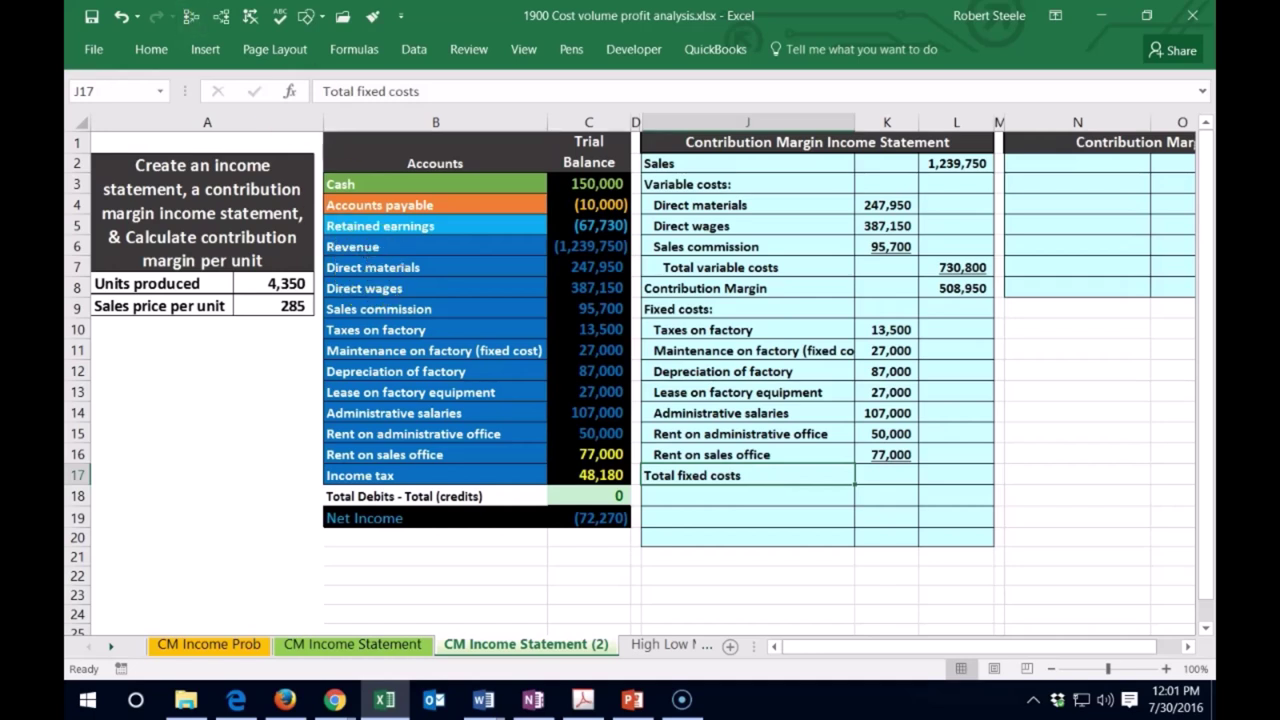
click(150, 49)
click(433, 118)
click(433, 118)
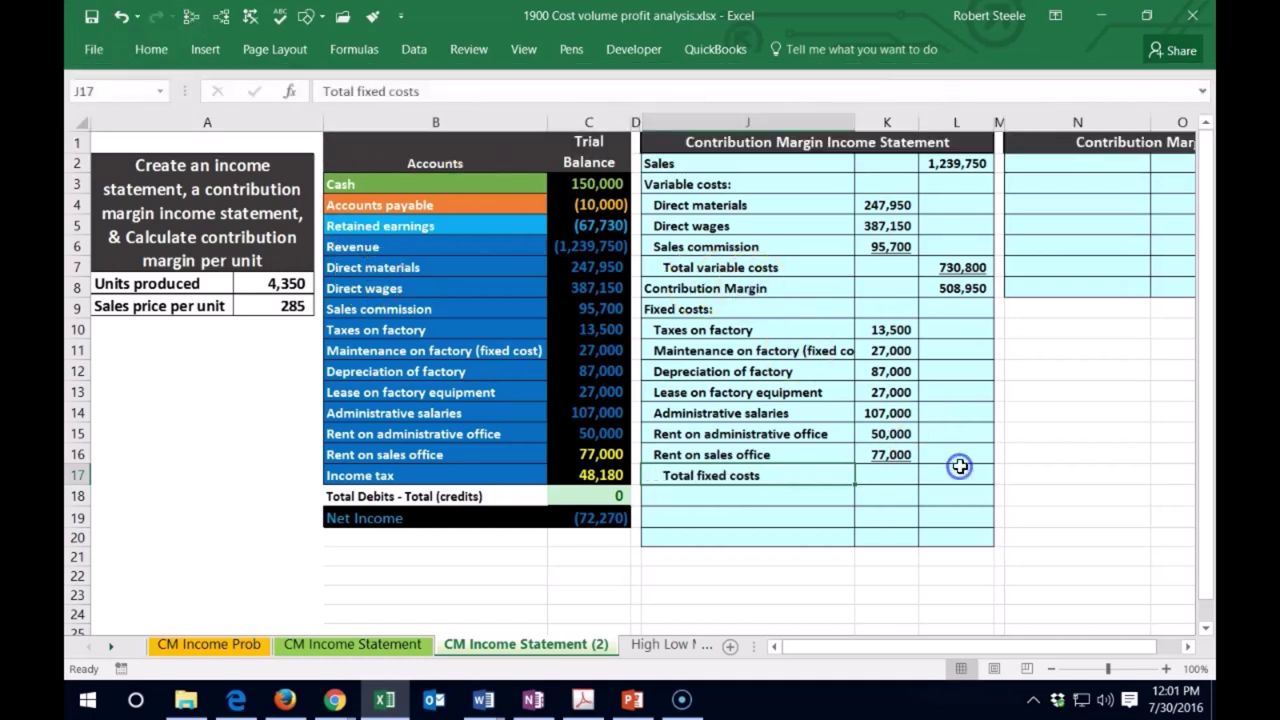
Total the fixed costs in L17 with a SUM of K10:K16.
click(959, 467)
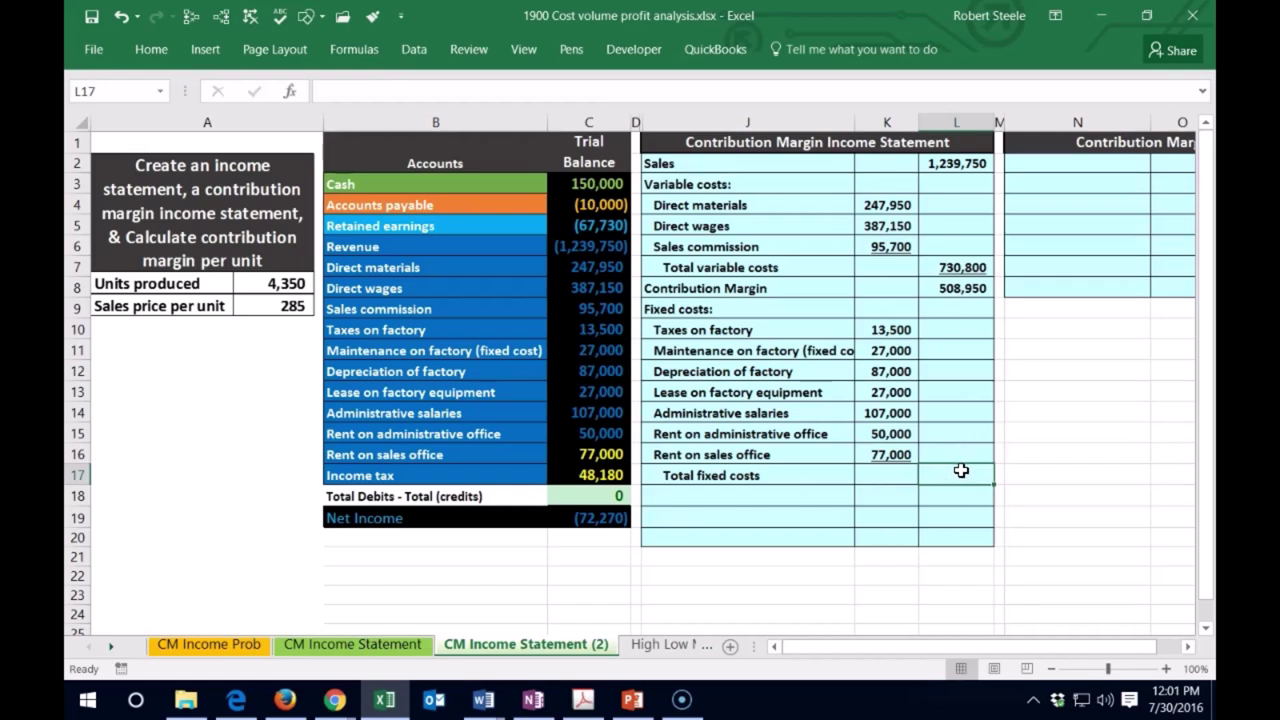
text(=sum()
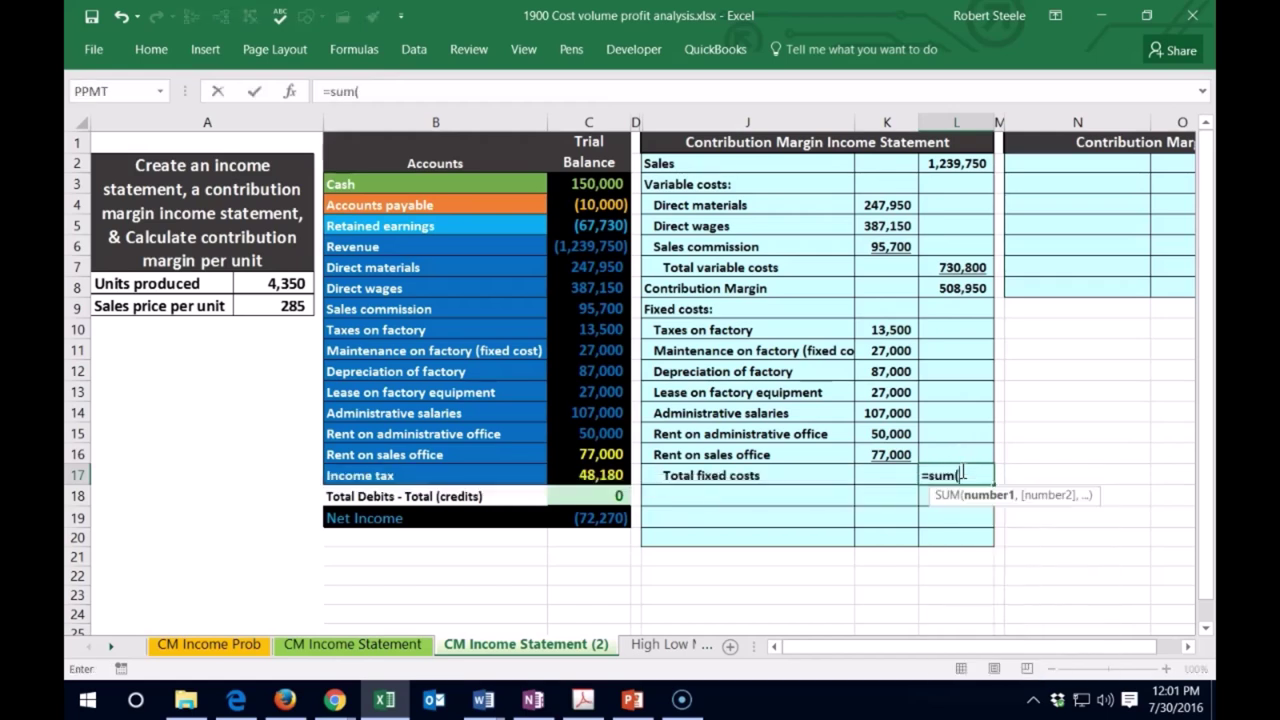
drag(893, 330, 851, 446)
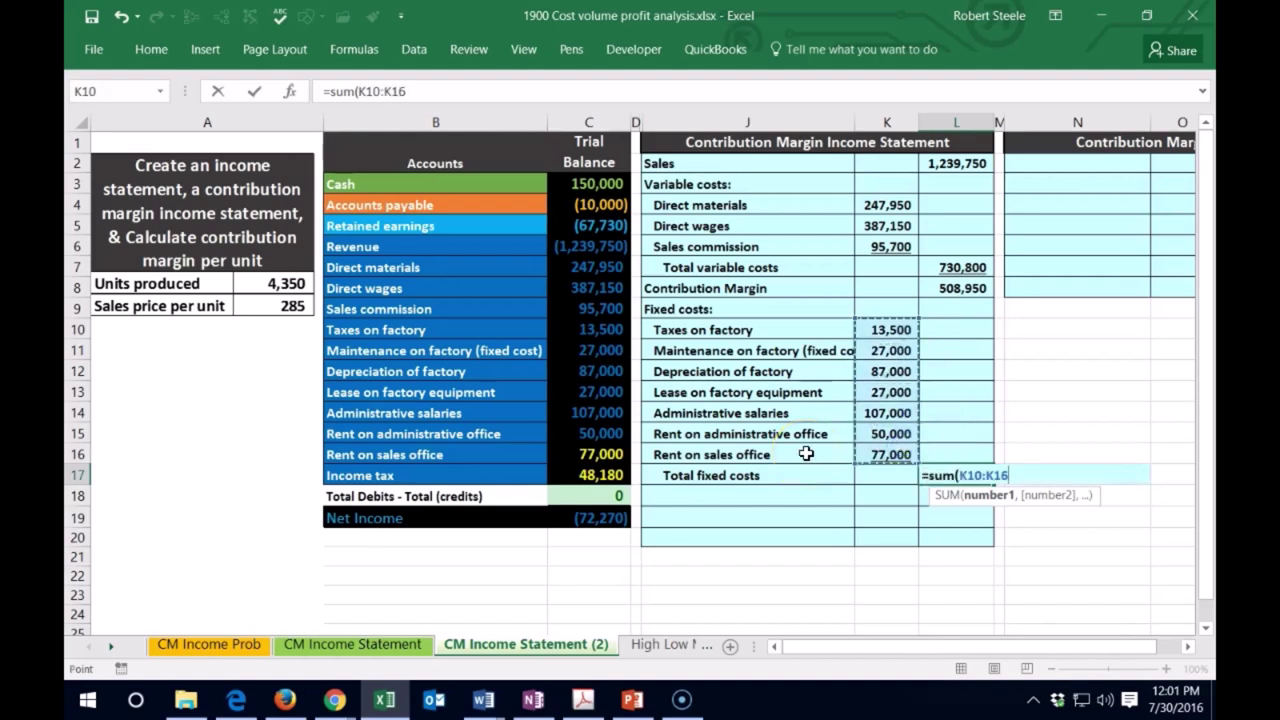
key(Return)
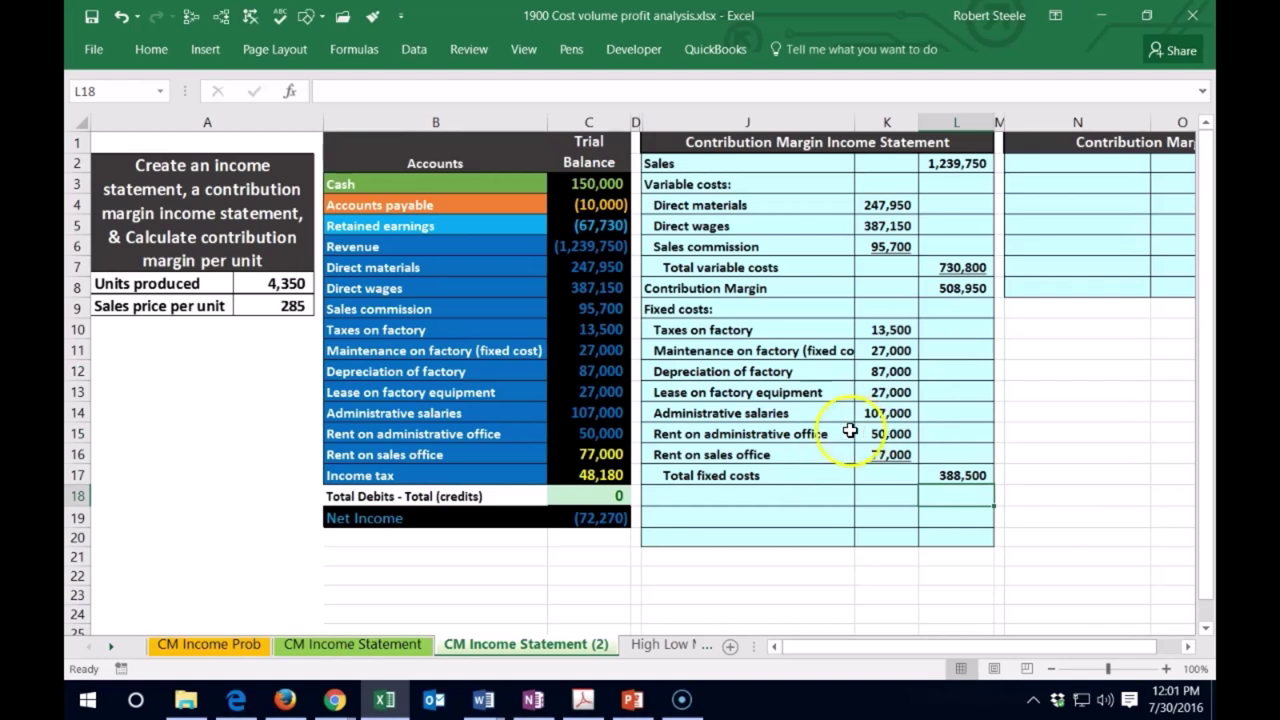
Change the rent on sales office balance in C16 to blue font.
click(598, 454)
right_click(600, 455)
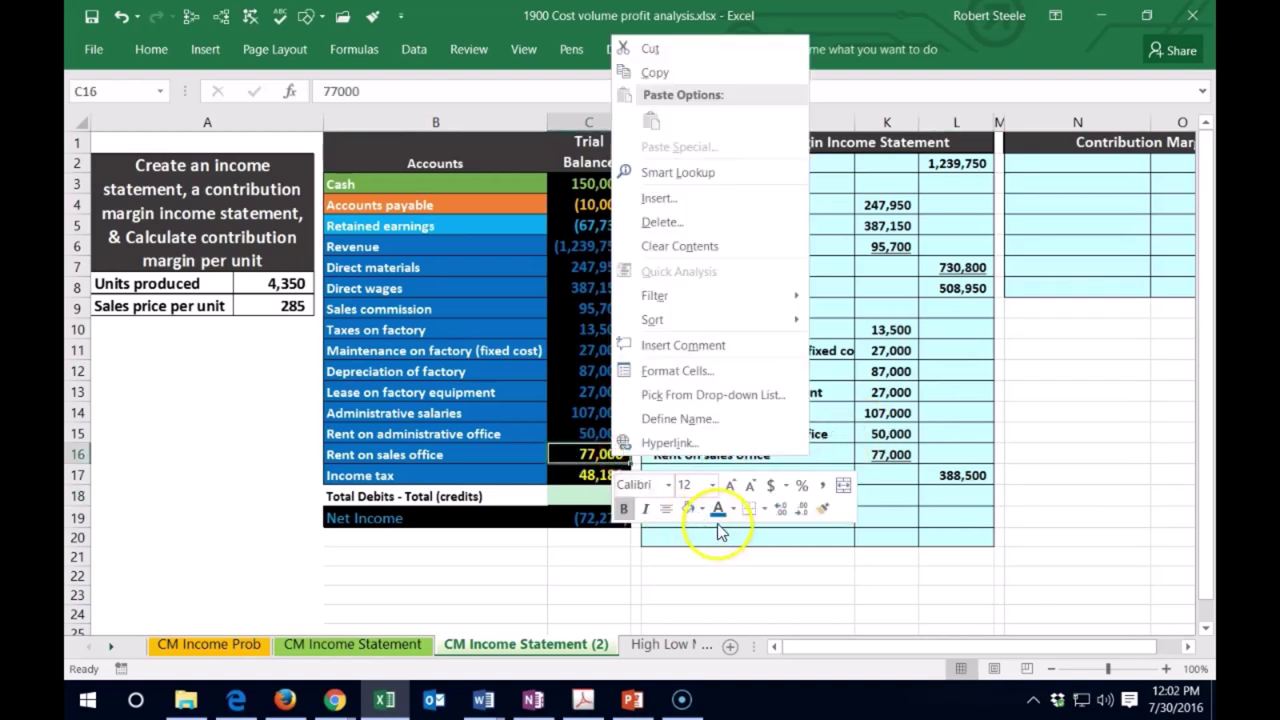
key(Escape)
click(726, 590)
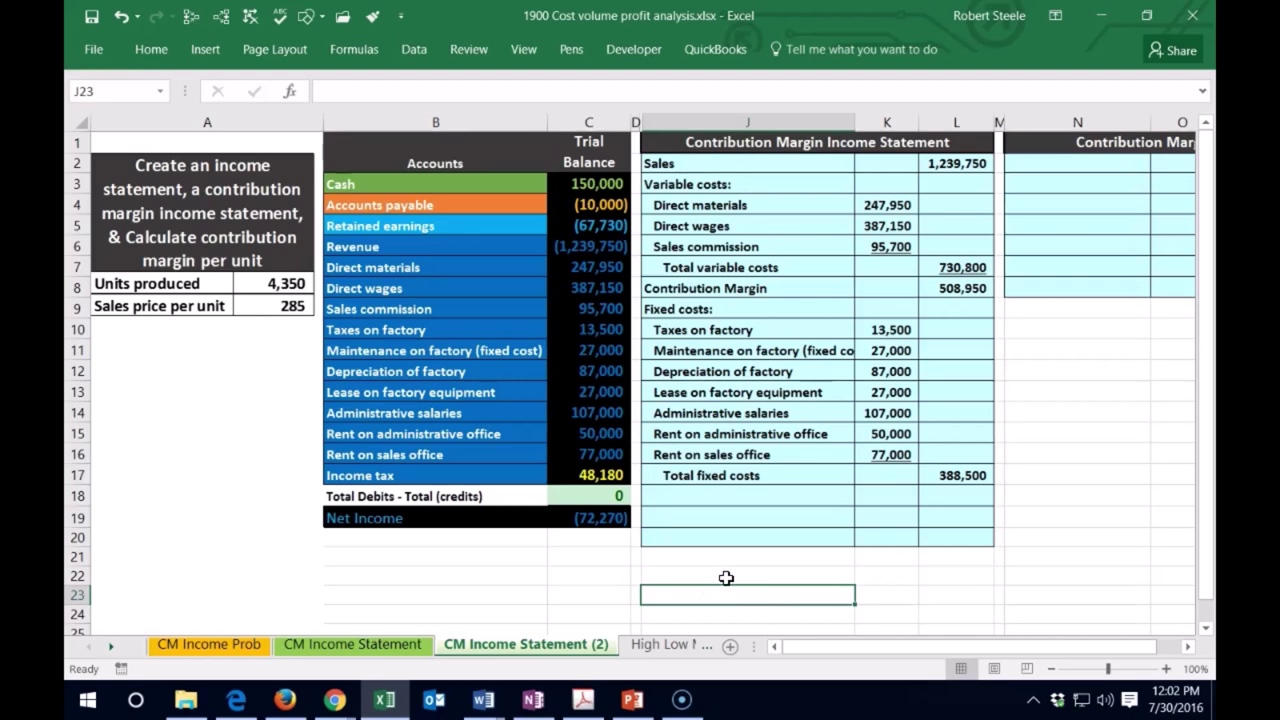
Enter the label "Income before income tax" in J18 and calculate it in L18 as contribution margin minus total fixed costs, =L8-L17.
click(695, 494)
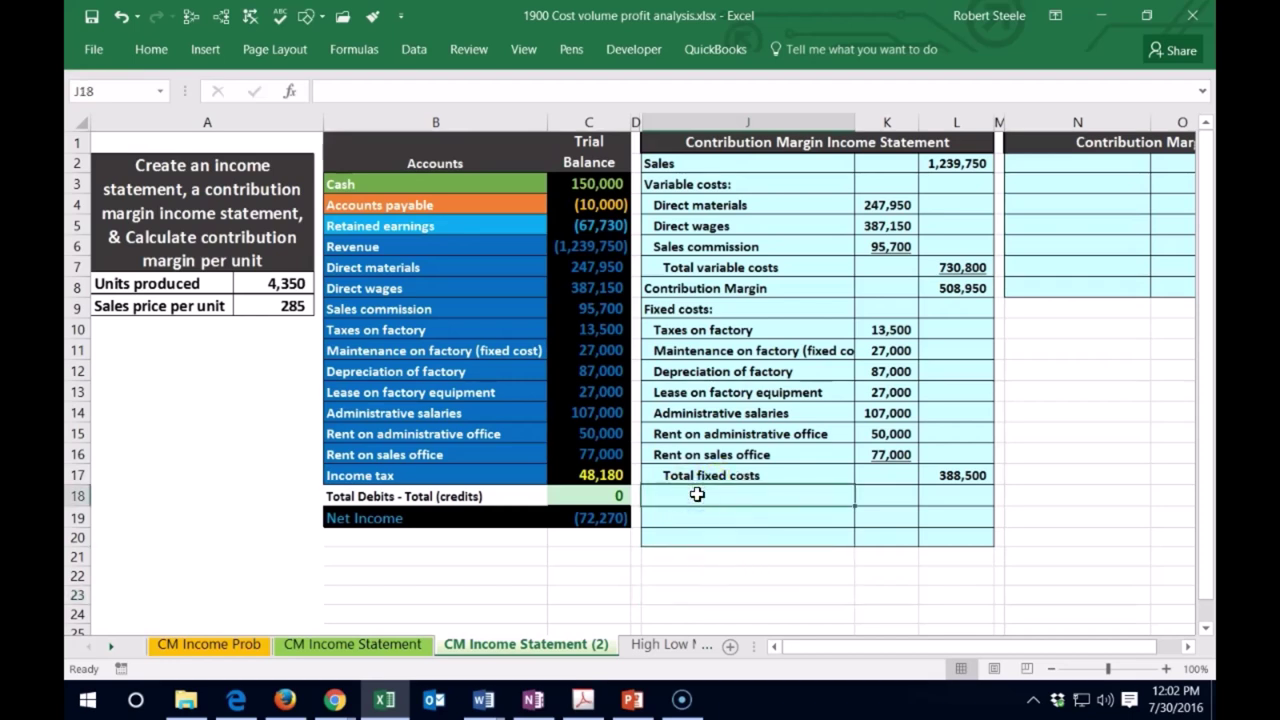
text(Income before income tax)
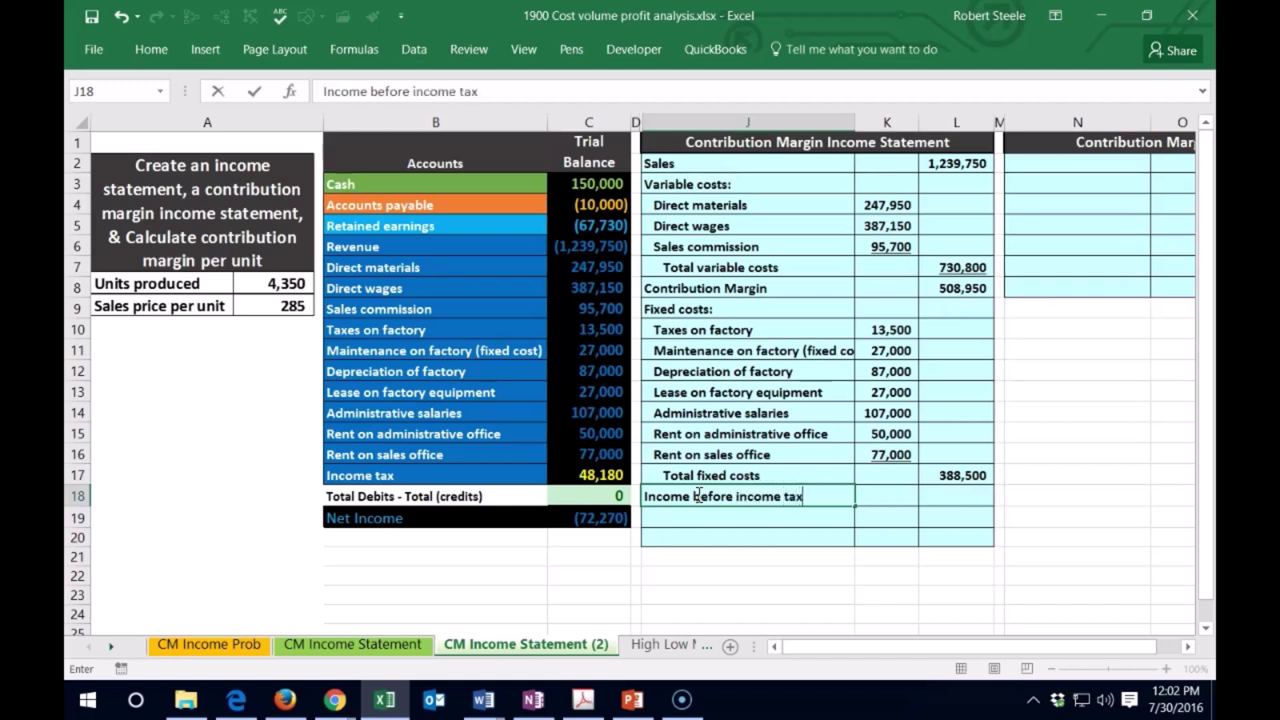
key(Tab)
key(Tab)
text(=)
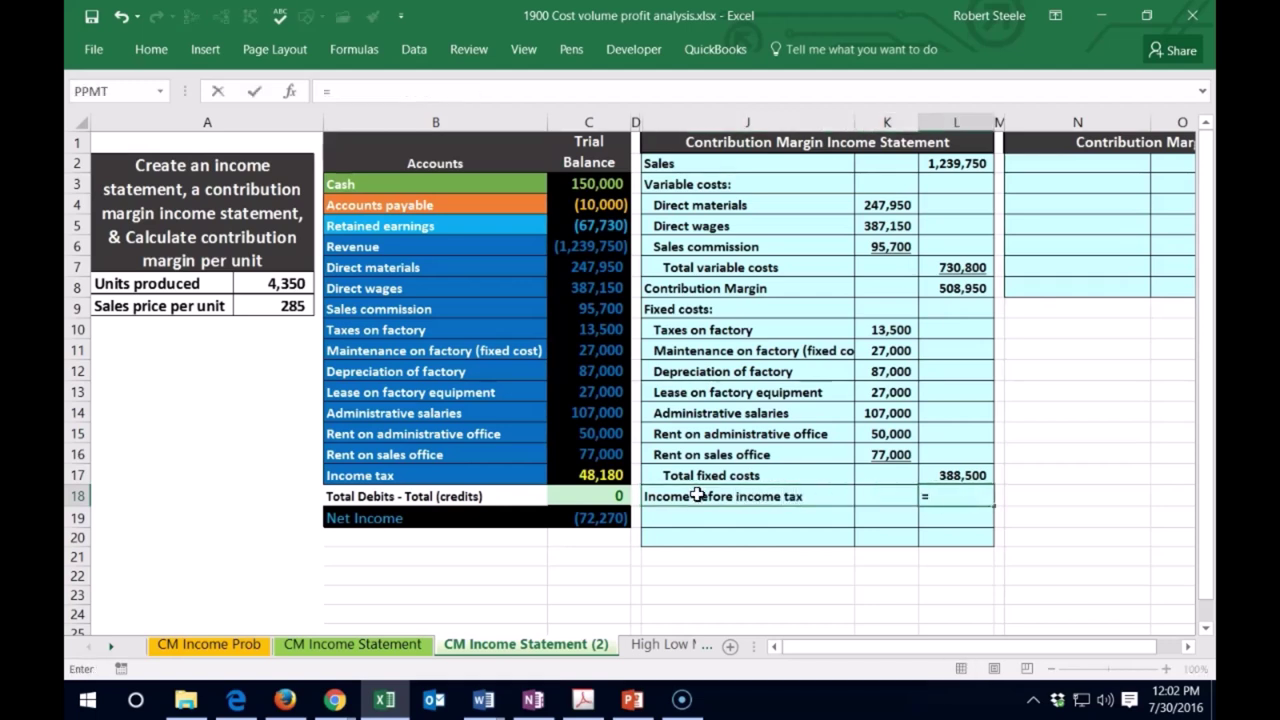
click(934, 287)
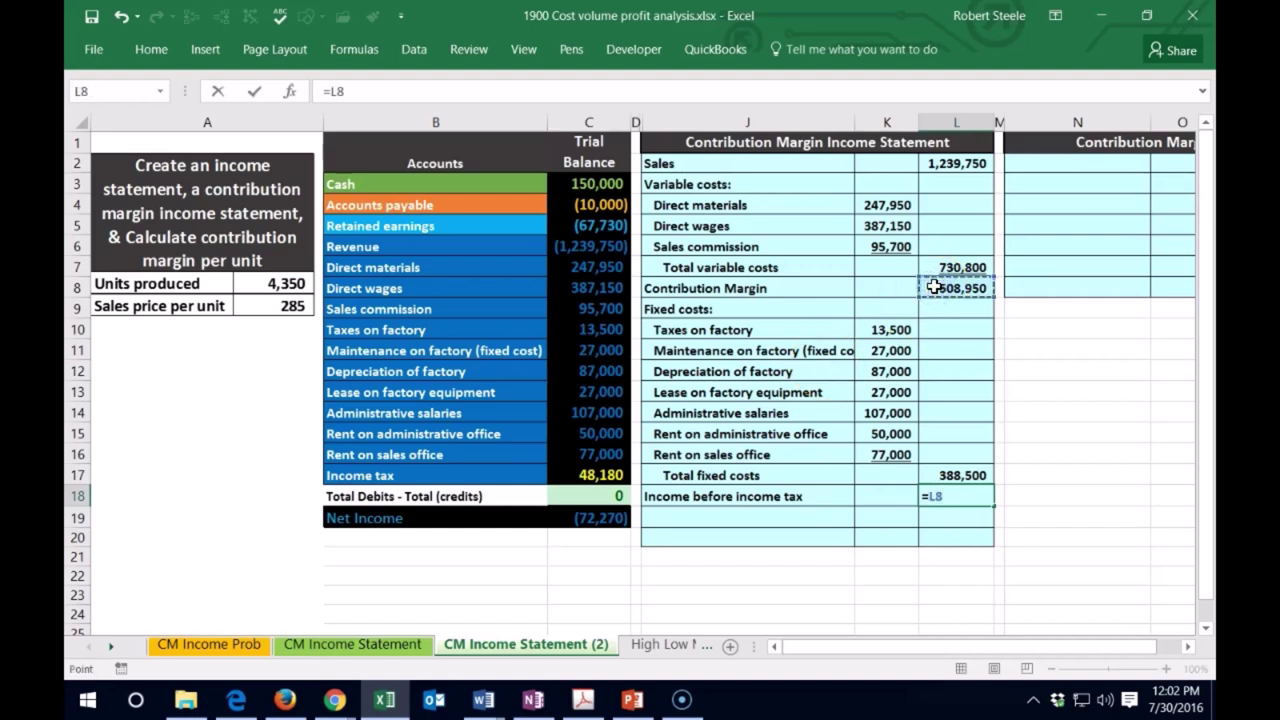
text(-)
click(970, 472)
key(Return)
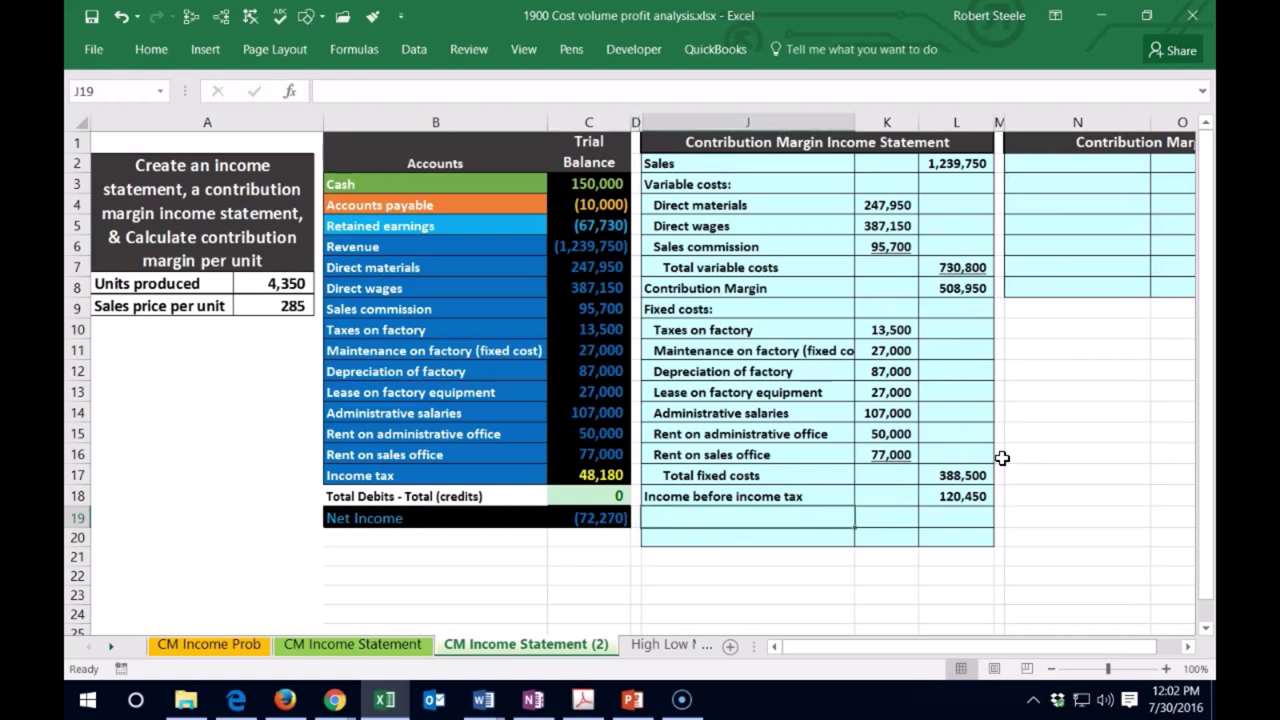
Link J19 to the Income tax account name in B17.
text(+)
key(Left)
key(Left)
key(Left)
key(Up)
key(Up)
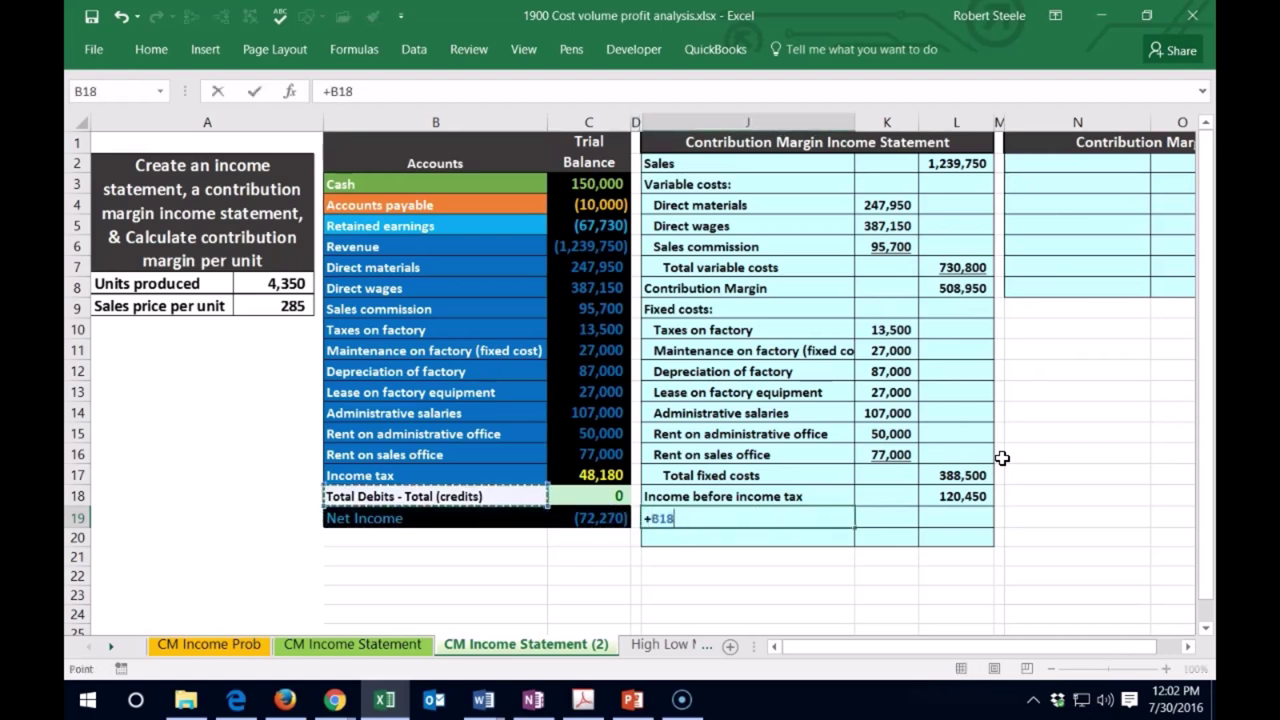
key(Return)
key(Right)
key(Right)
key(Up)
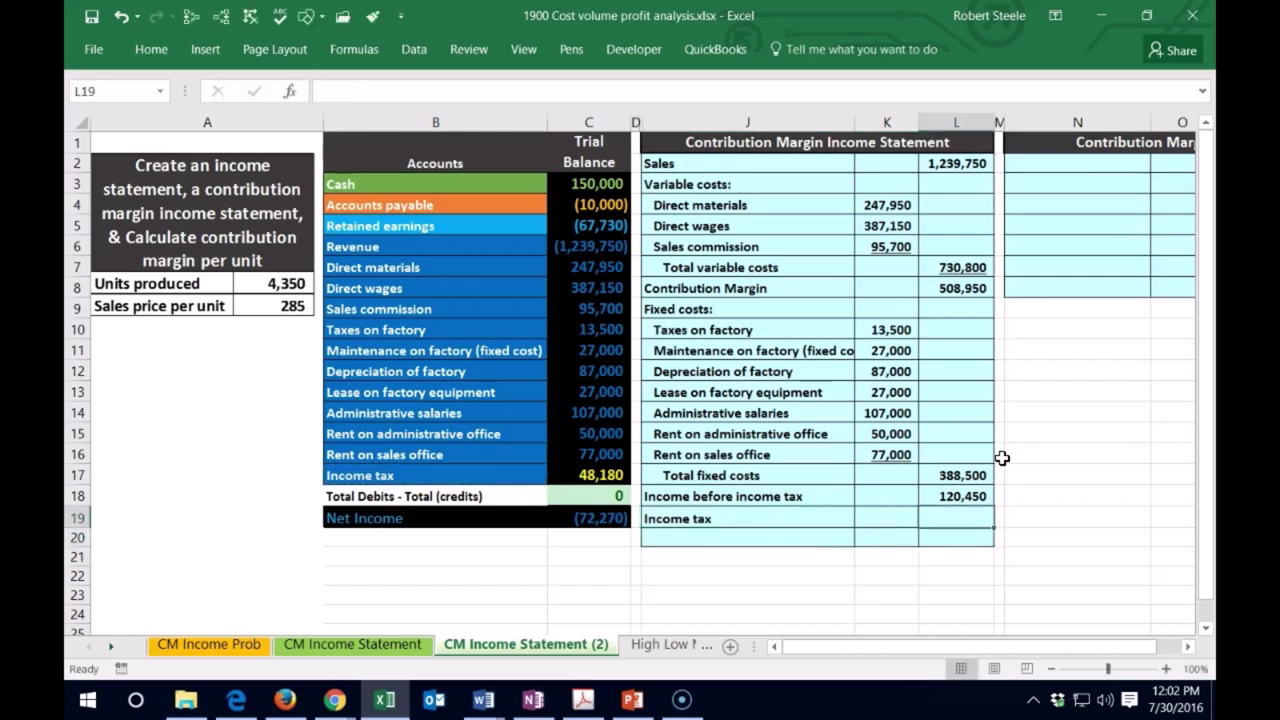
Underline the income before income tax amount in L18.
key(Up)
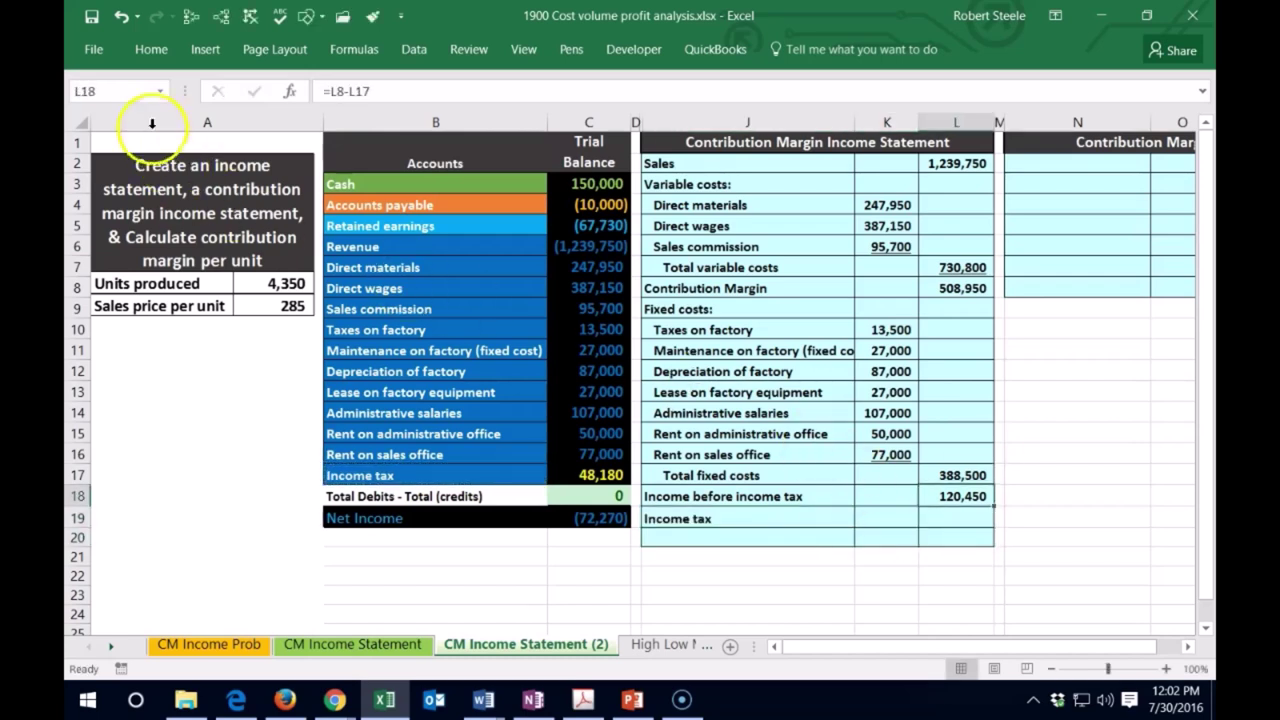
click(151, 50)
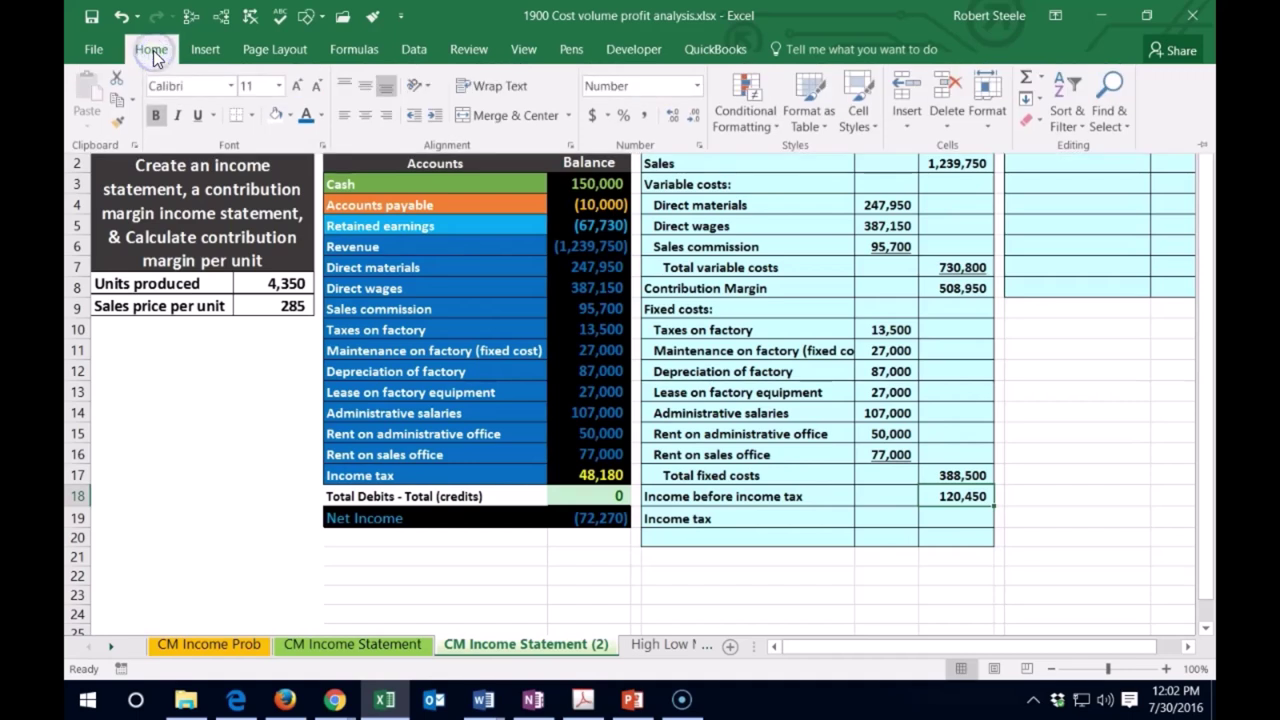
click(198, 115)
Link L19 to the income tax balance in C17.
click(950, 520)
text(=)
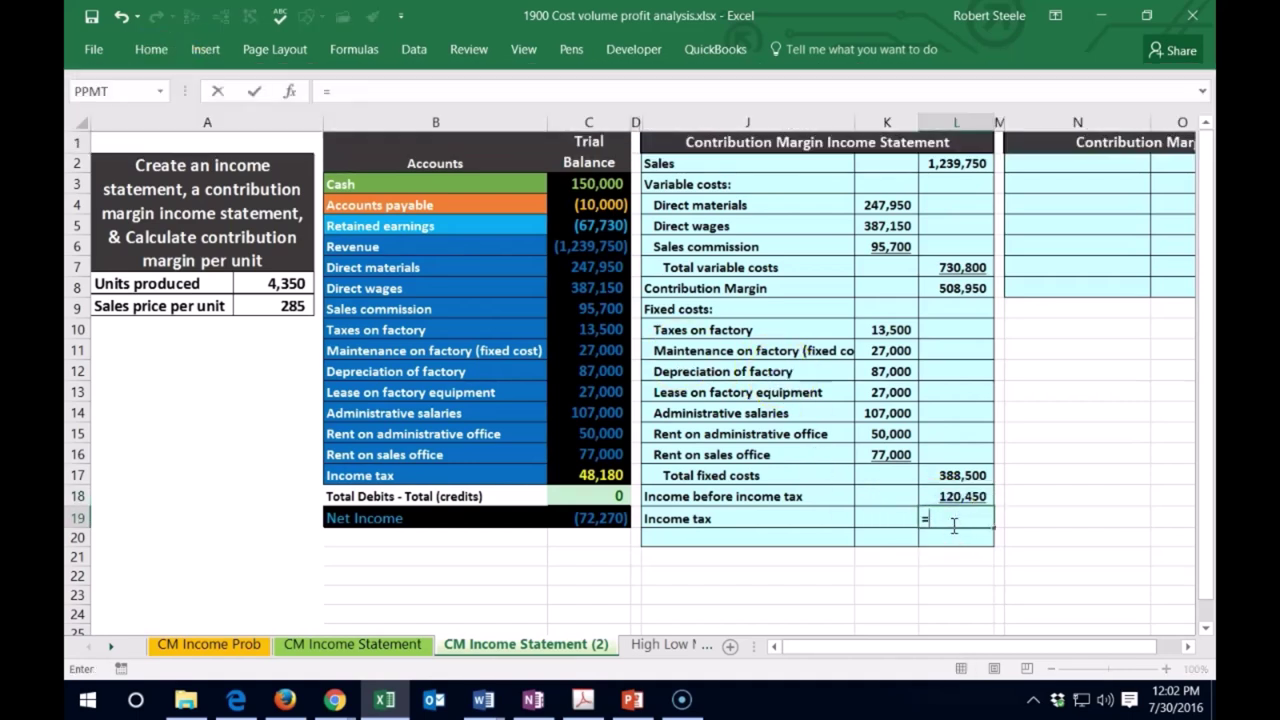
click(605, 475)
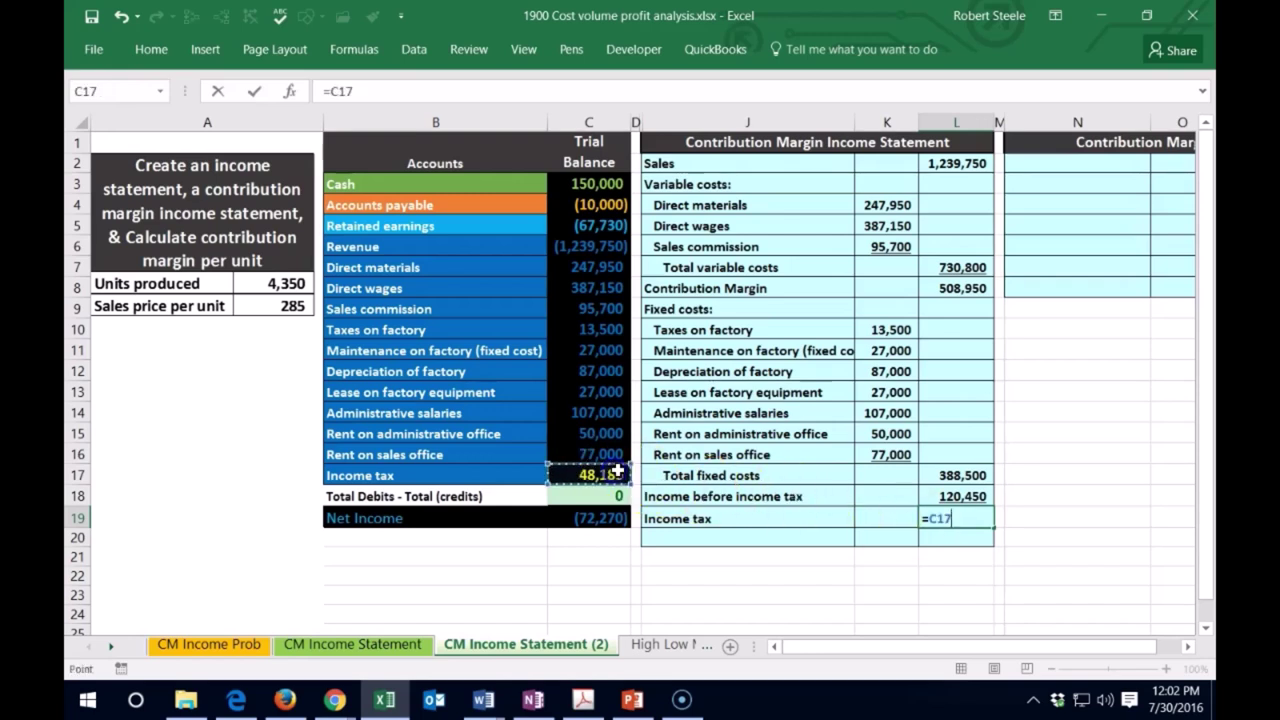
key(Return)
Examine the trial balance net income formula in C19.
click(605, 517)
double_click(596, 520)
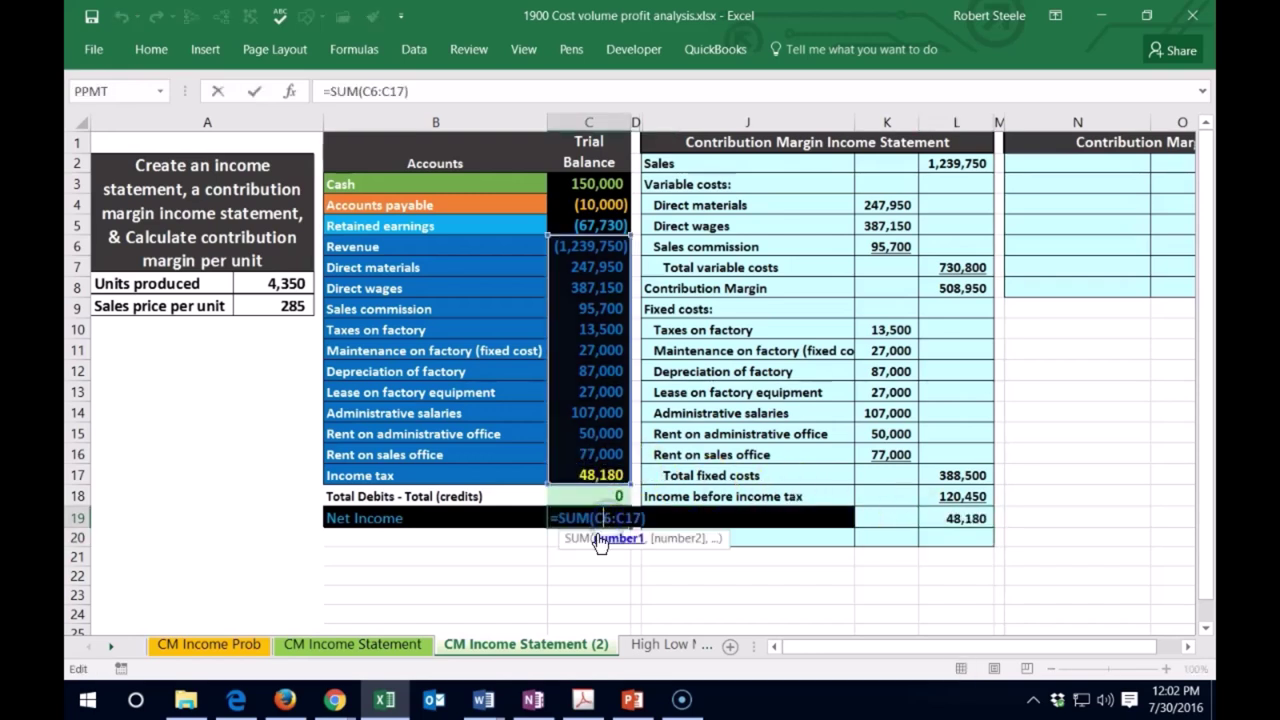
click(597, 533)
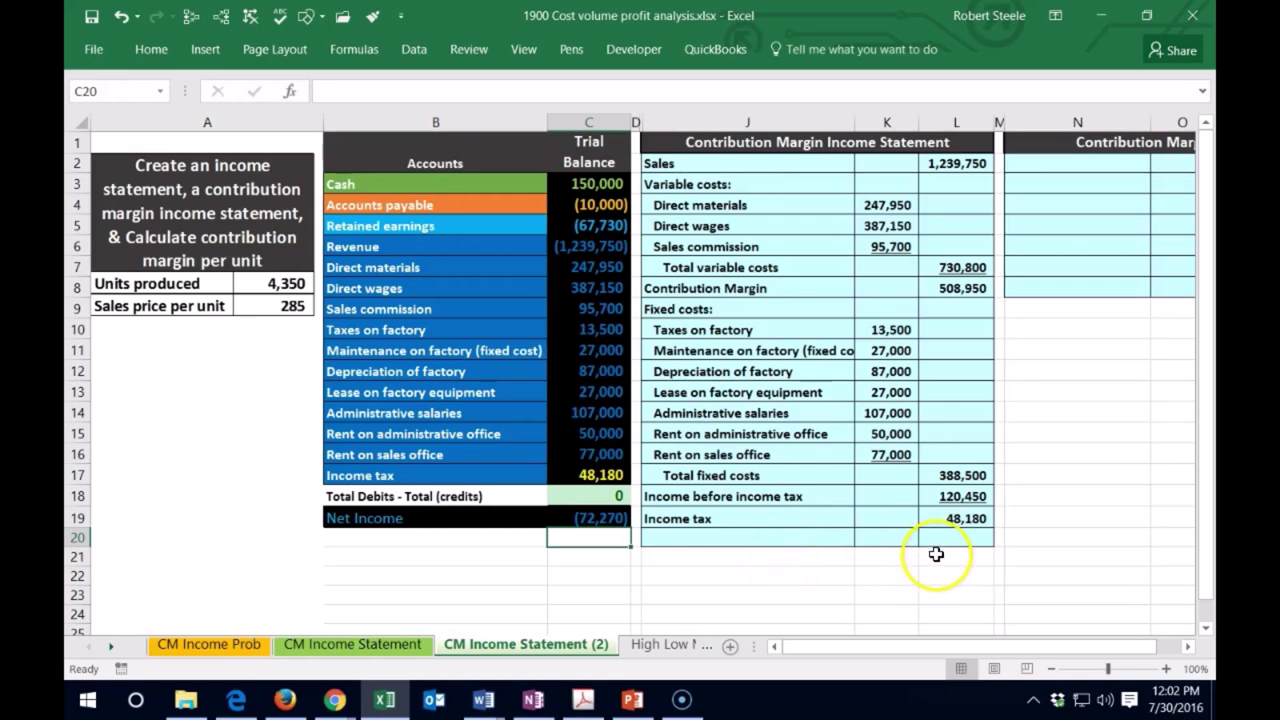
Enter the label "Net income" in J20.
click(741, 538)
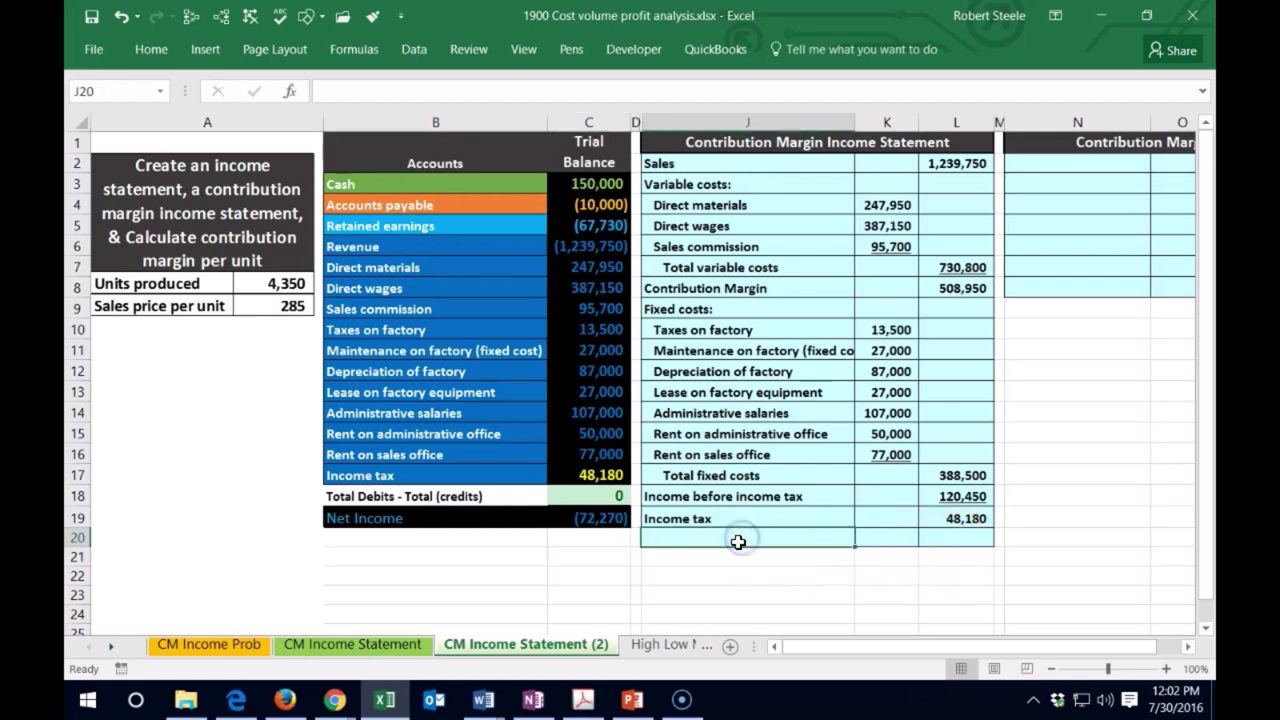
double_click(738, 542)
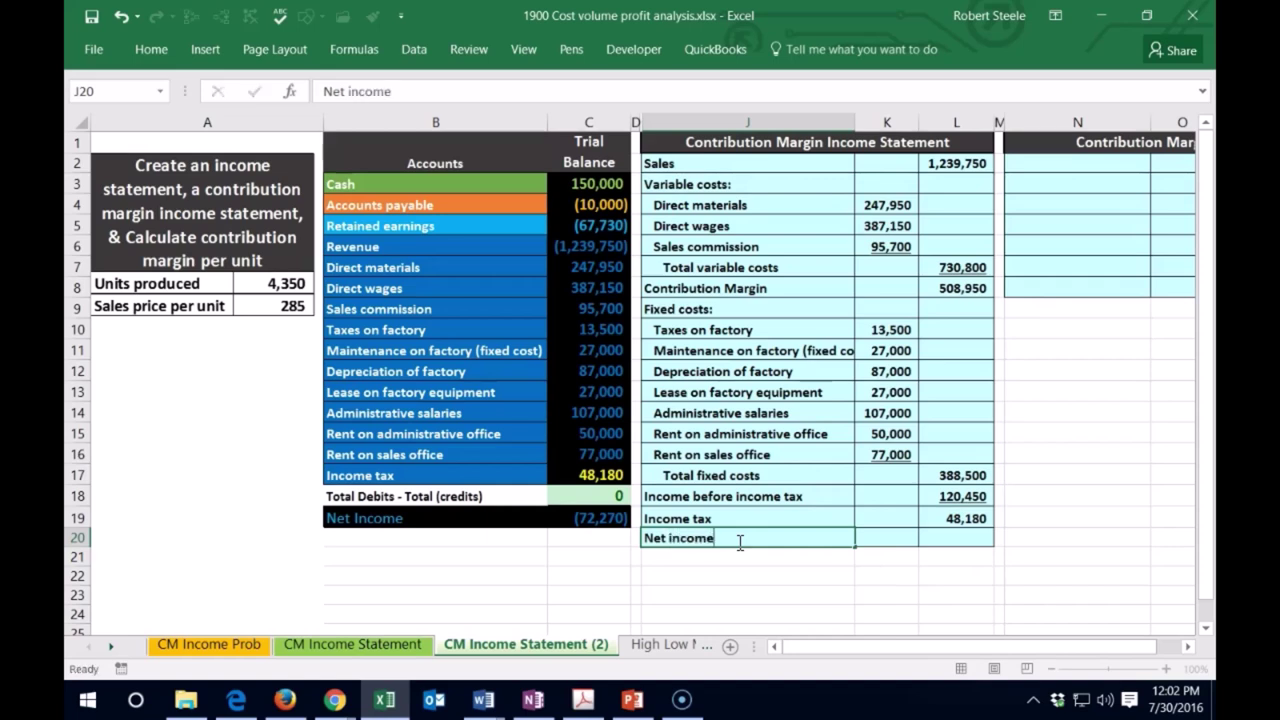
key(Tab)
key(Tab)
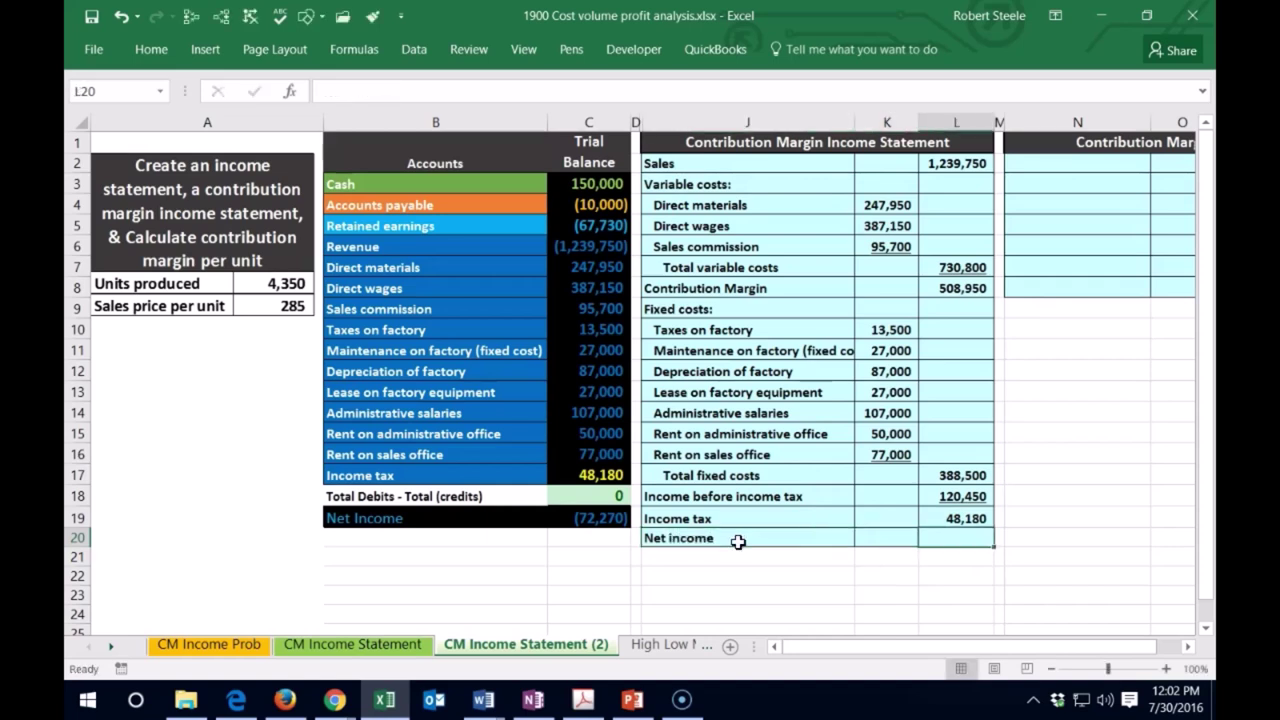
Remove the underline from the income before income tax amount in L18.
click(960, 497)
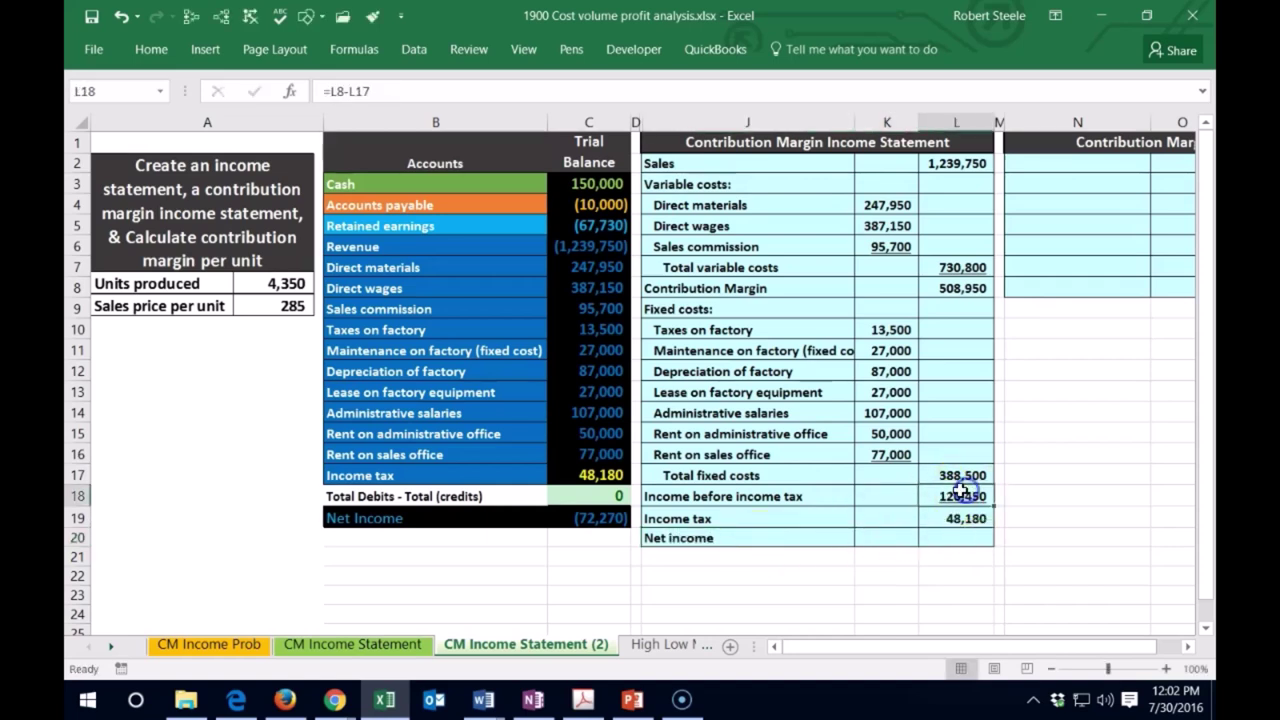
click(151, 55)
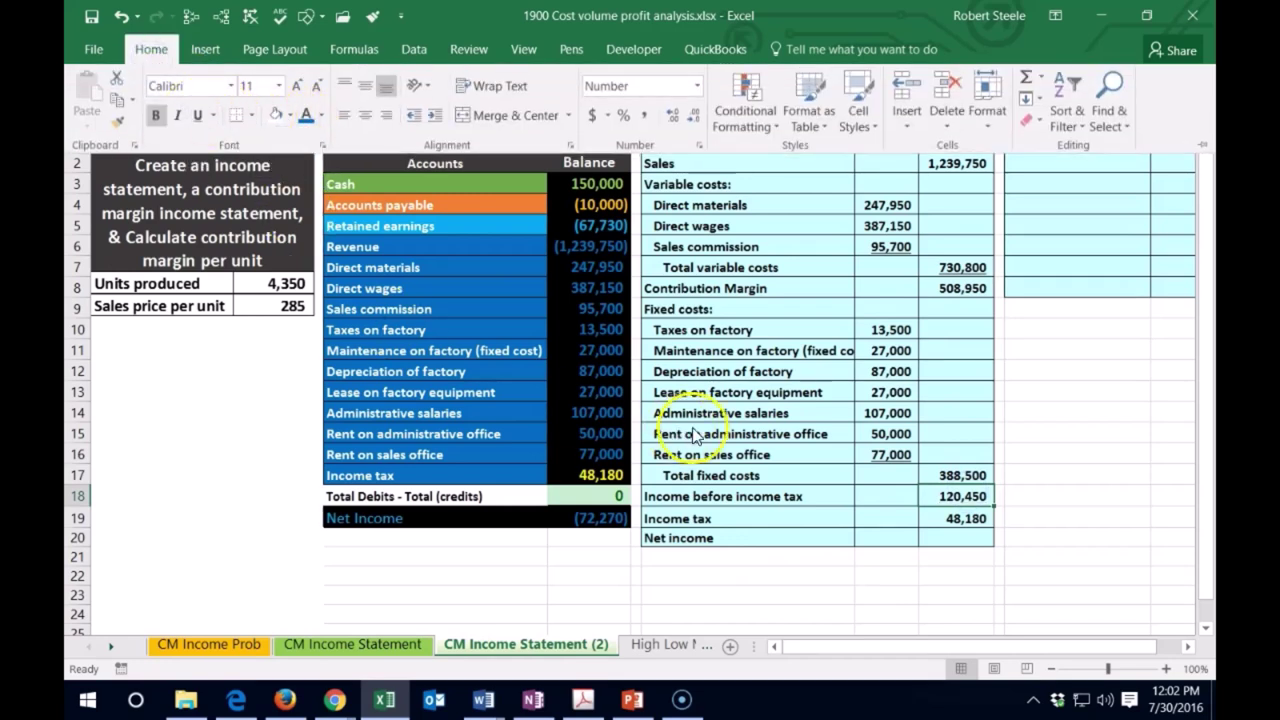
click(752, 476)
Underline the total fixed costs amount in L17 and the income tax amount in L19.
click(940, 476)
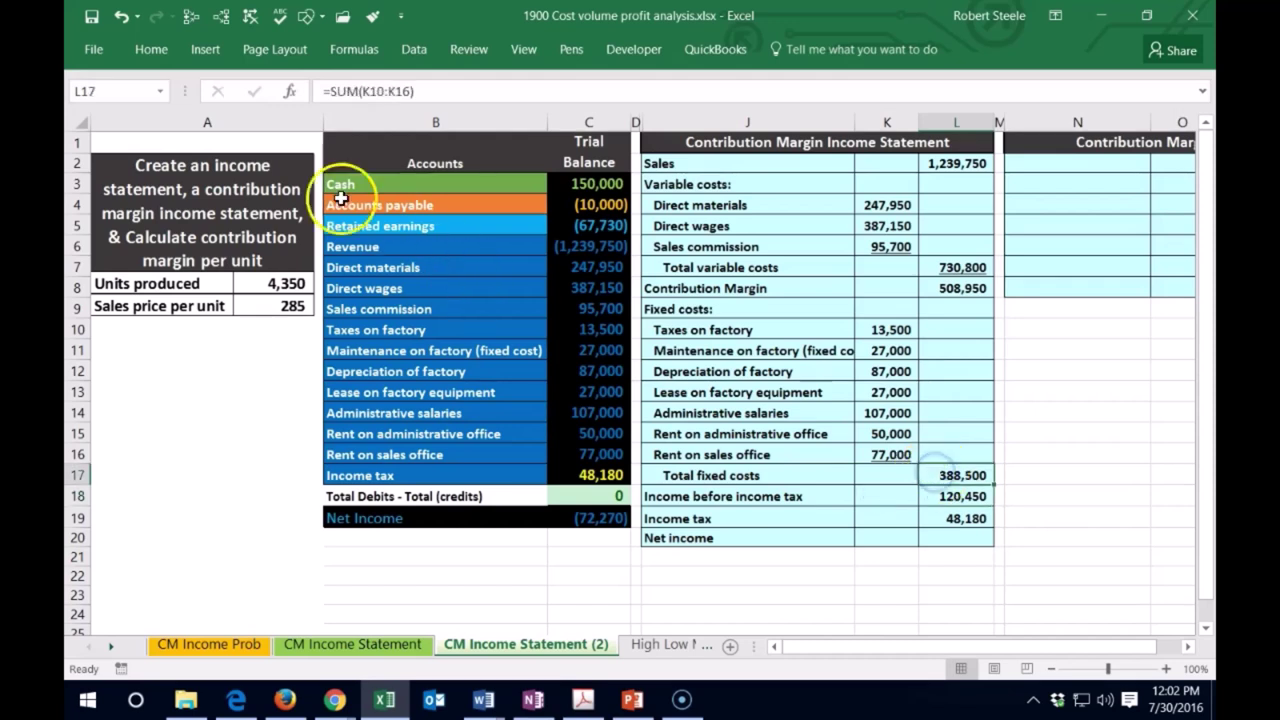
click(151, 49)
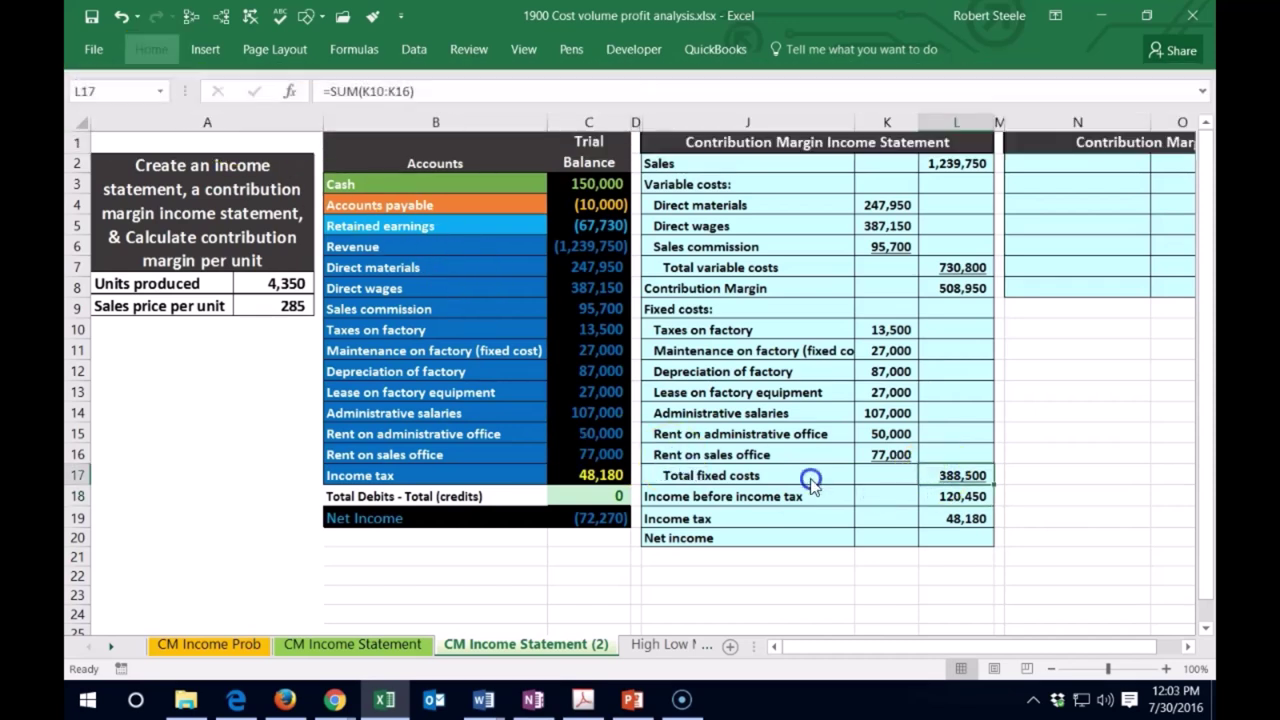
click(950, 518)
click(151, 49)
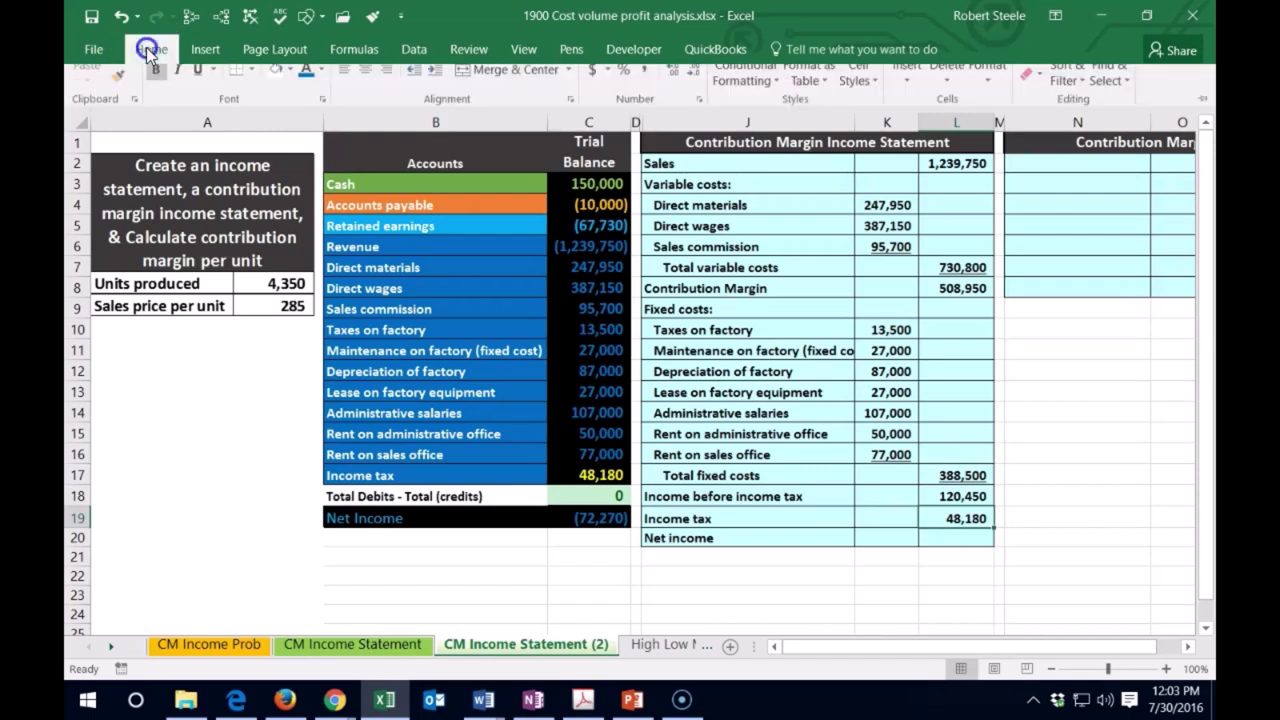
click(196, 120)
click(877, 529)
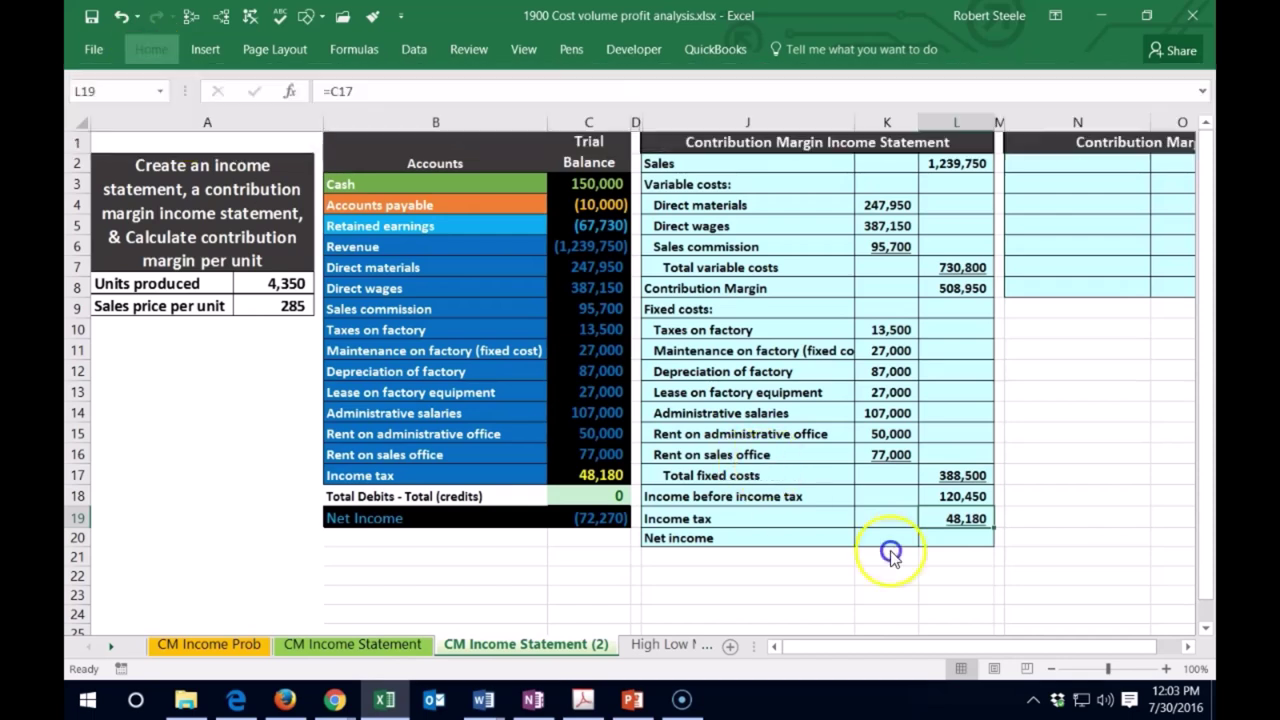
Calculate net income in L20 as income before income tax minus income tax, =L18-L19.
click(955, 537)
text(=)
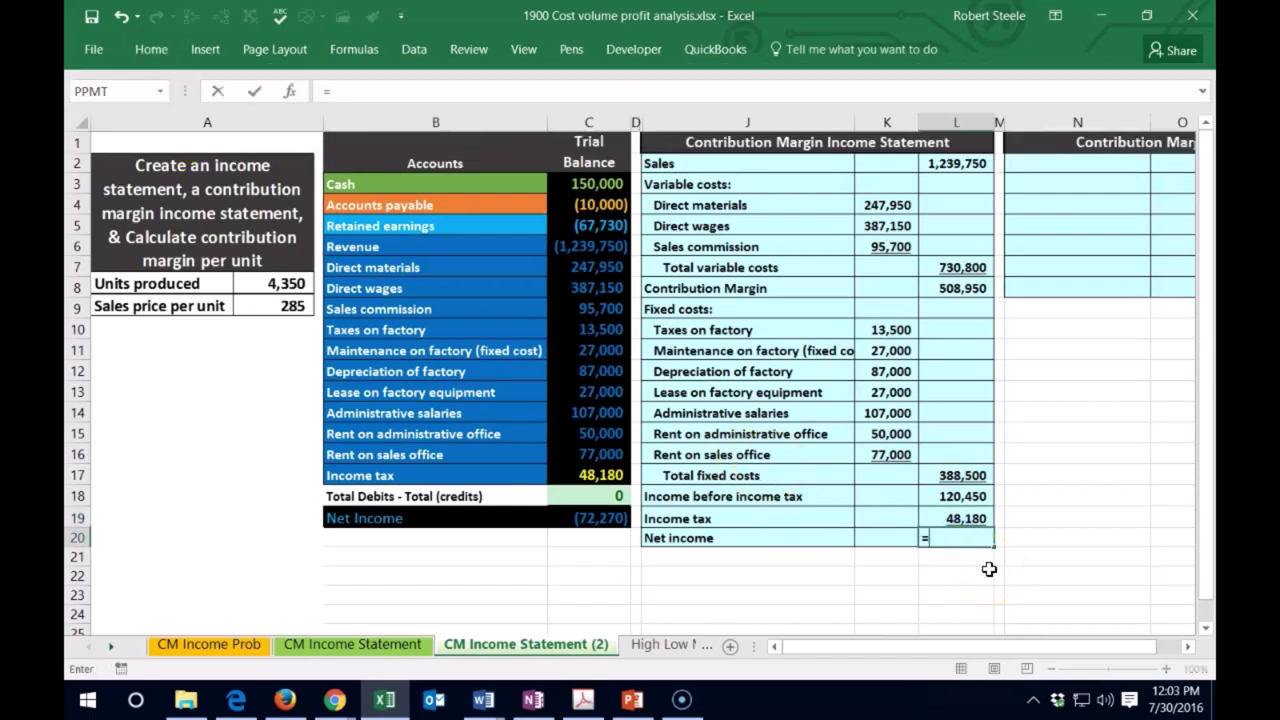
click(955, 496)
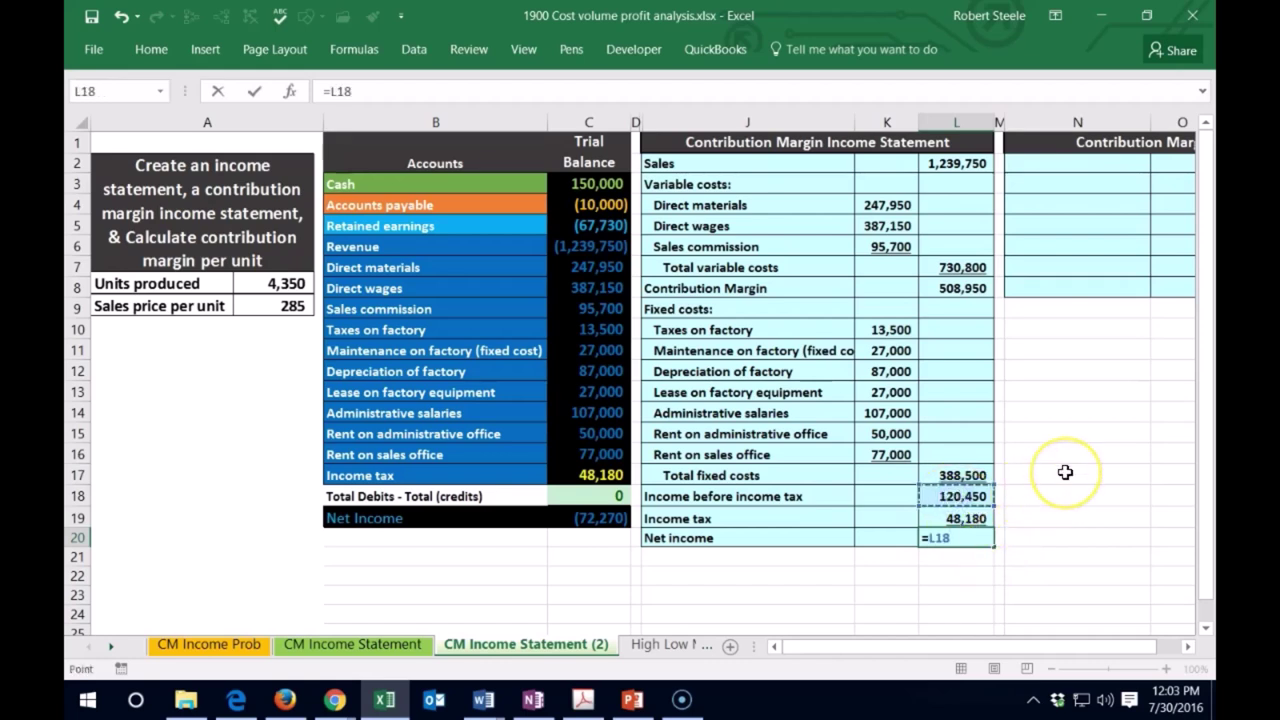
text(-)
click(966, 518)
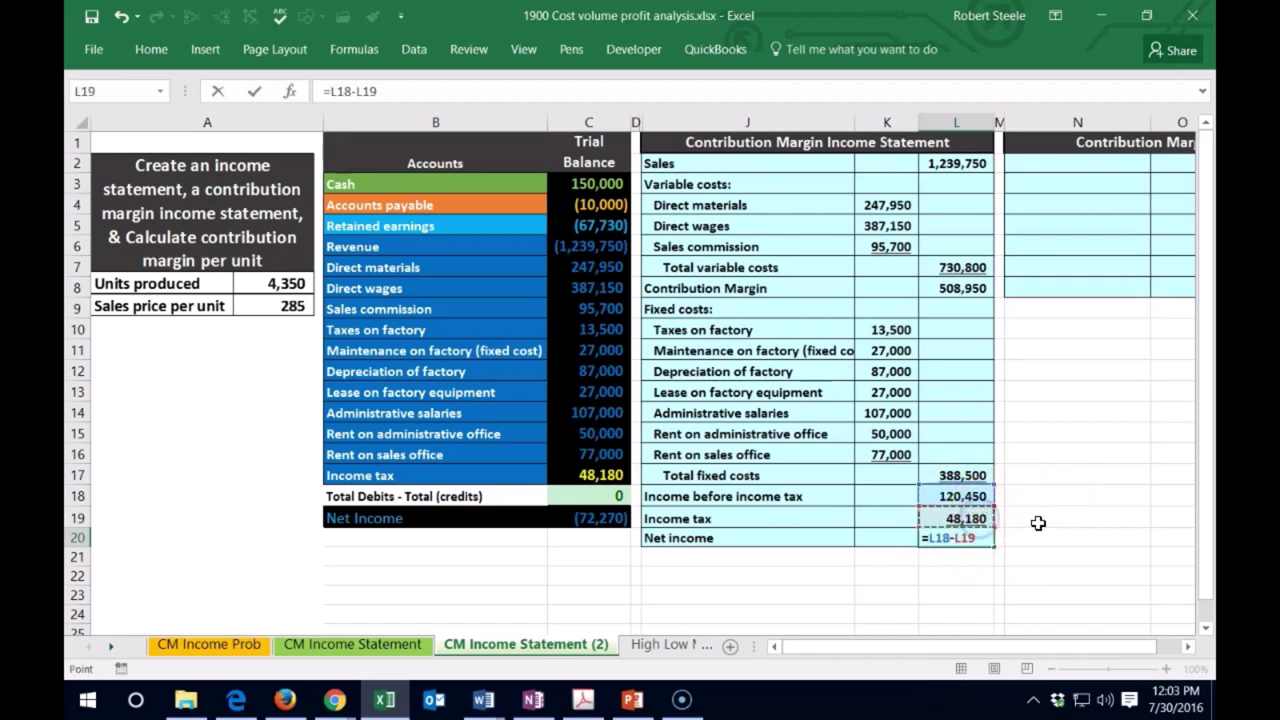
key(Return)
click(900, 612)
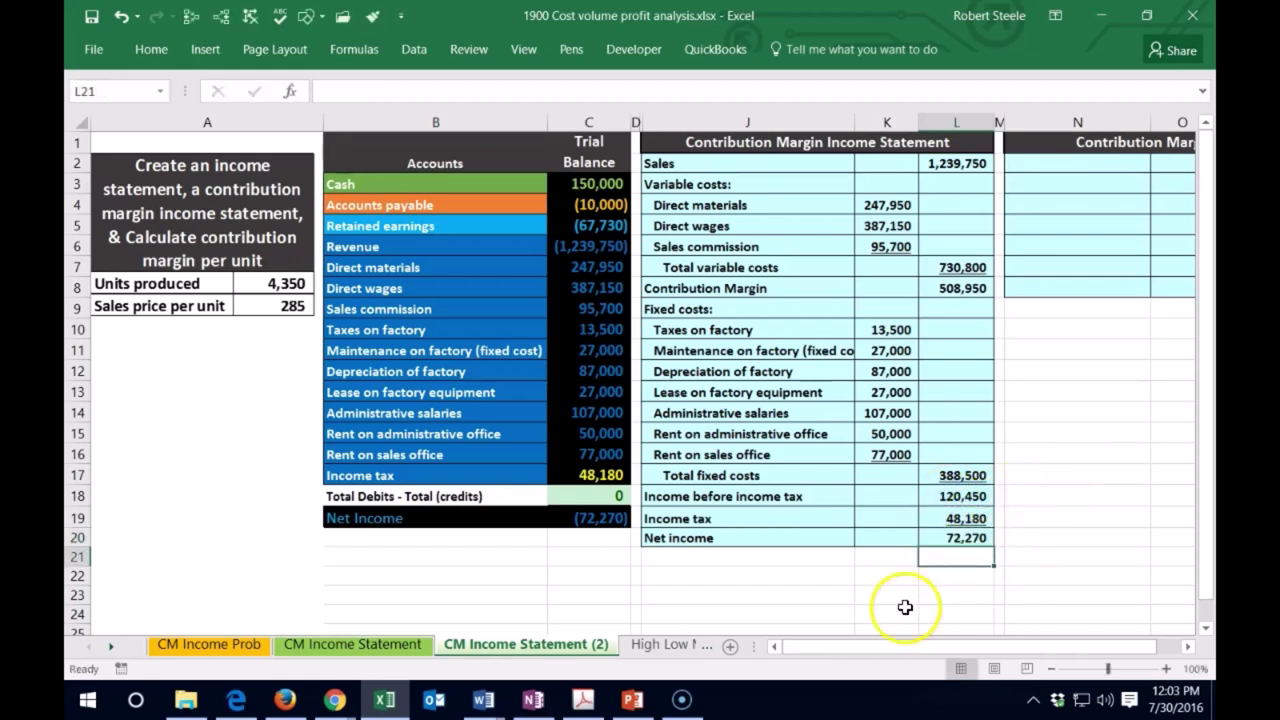
Unhide the columns between C and J that hold the regular income statement.
click(586, 122)
drag(586, 122, 652, 122)
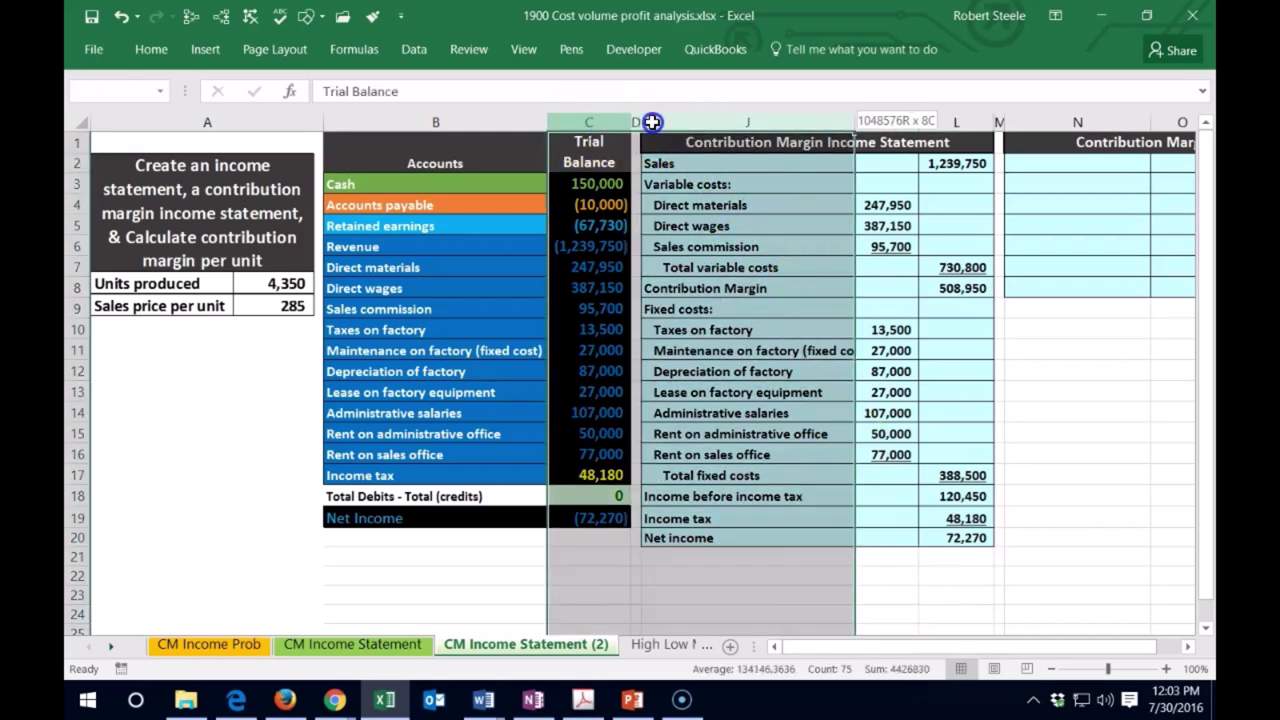
right_click(701, 158)
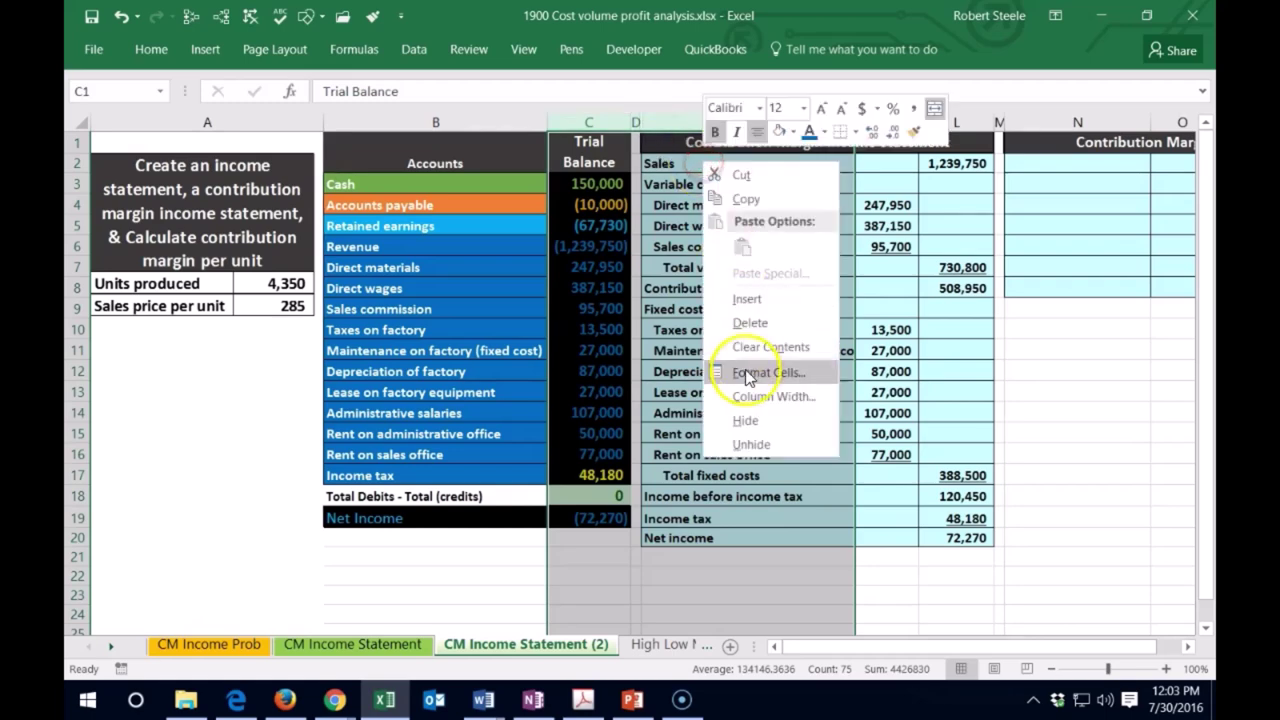
click(752, 445)
click(757, 449)
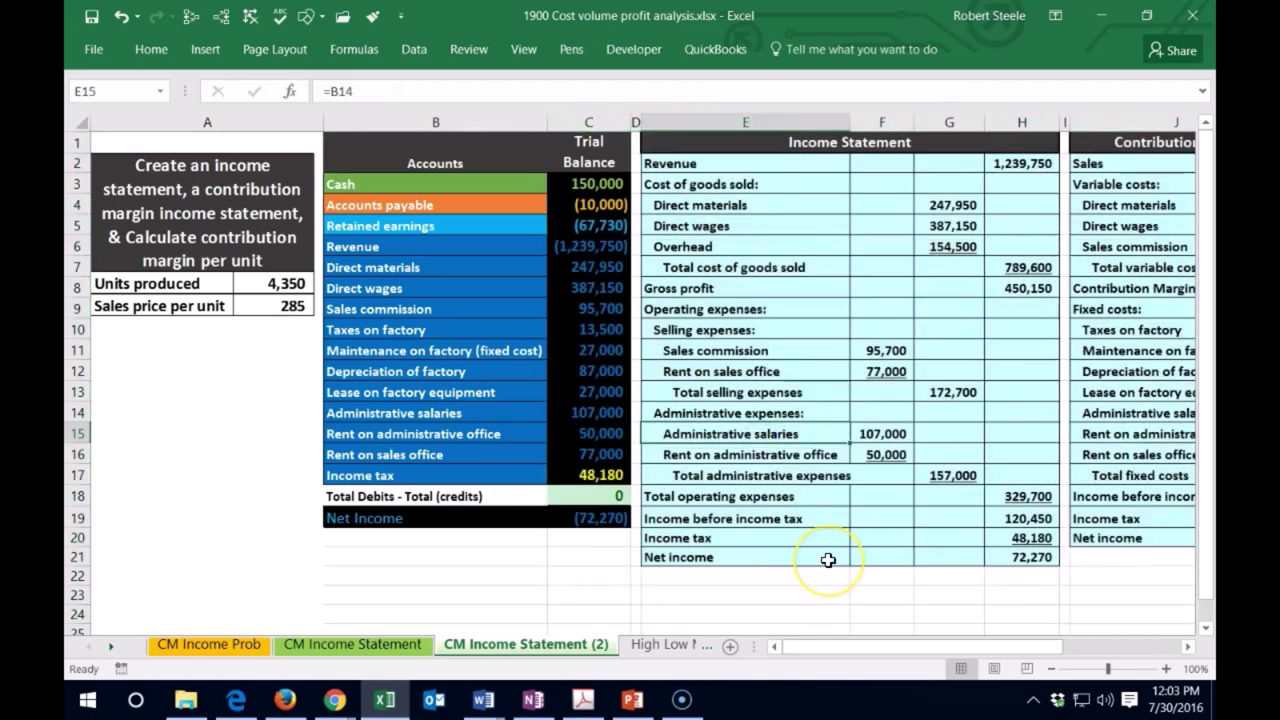
Compare the regular income statement with the contribution margin income statement, including total cost of goods sold and net income.
key(Right)
key(Right)
key(Right)
key(Right)
key(Right)
key(Right)
key(Right)
key(Right)
key(Right)
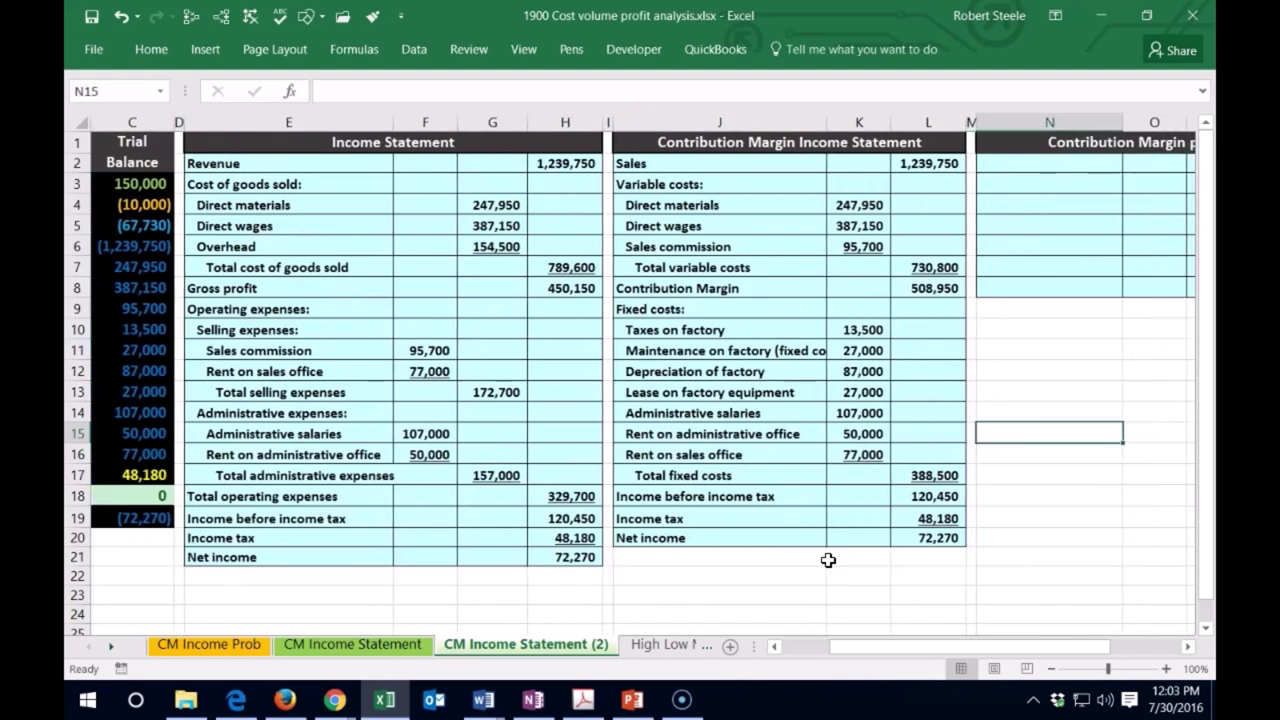
click(707, 580)
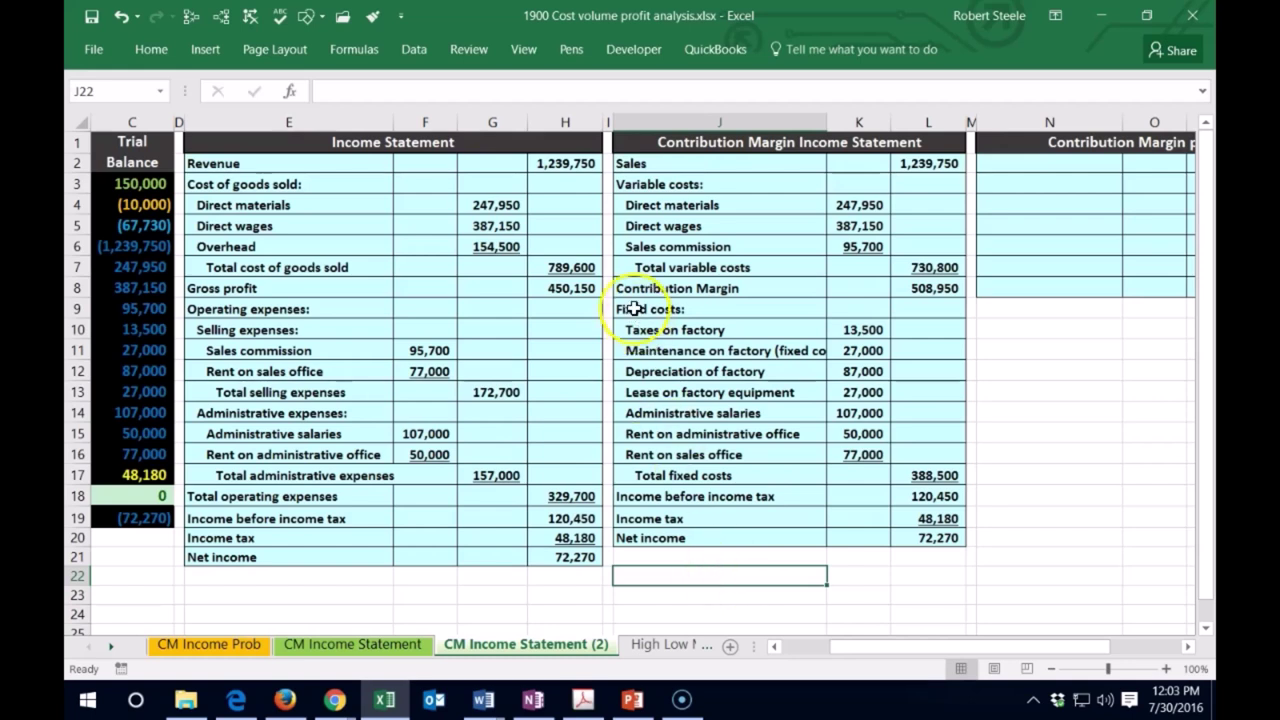
click(566, 268)
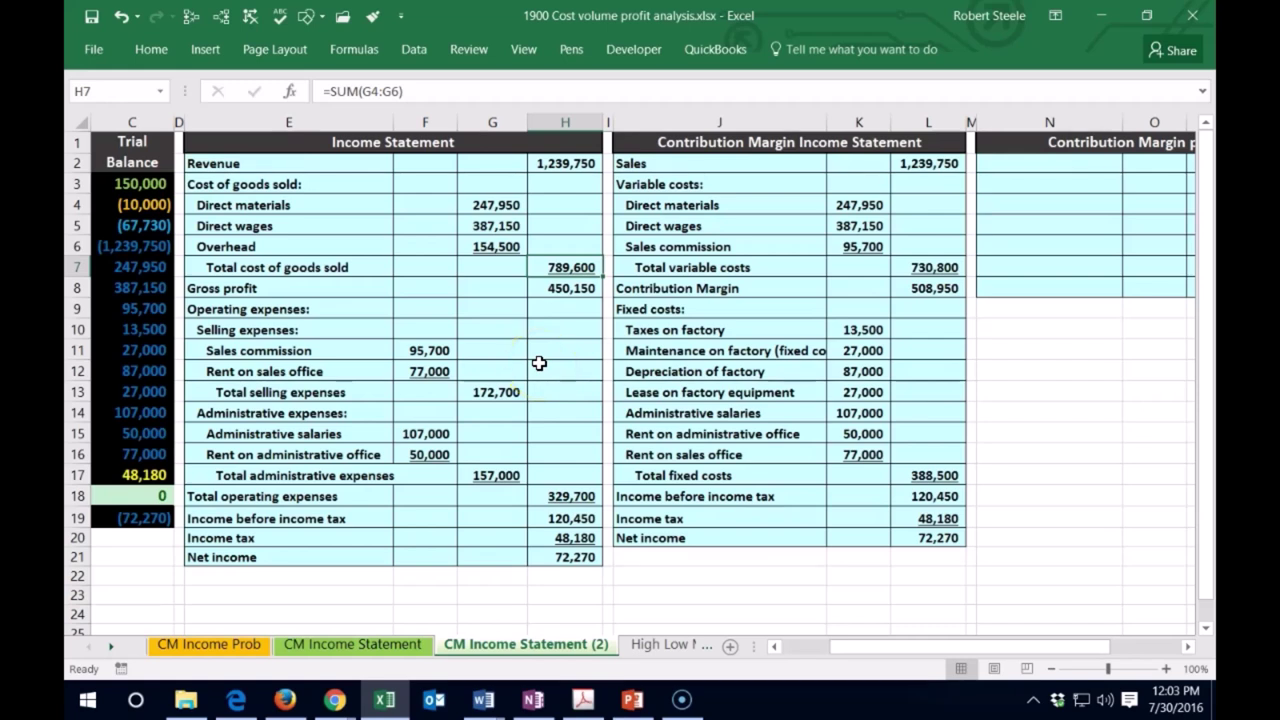
Enter the label Sales in N2, the first row of the Contribution Margin per unit table.
click(1050, 325)
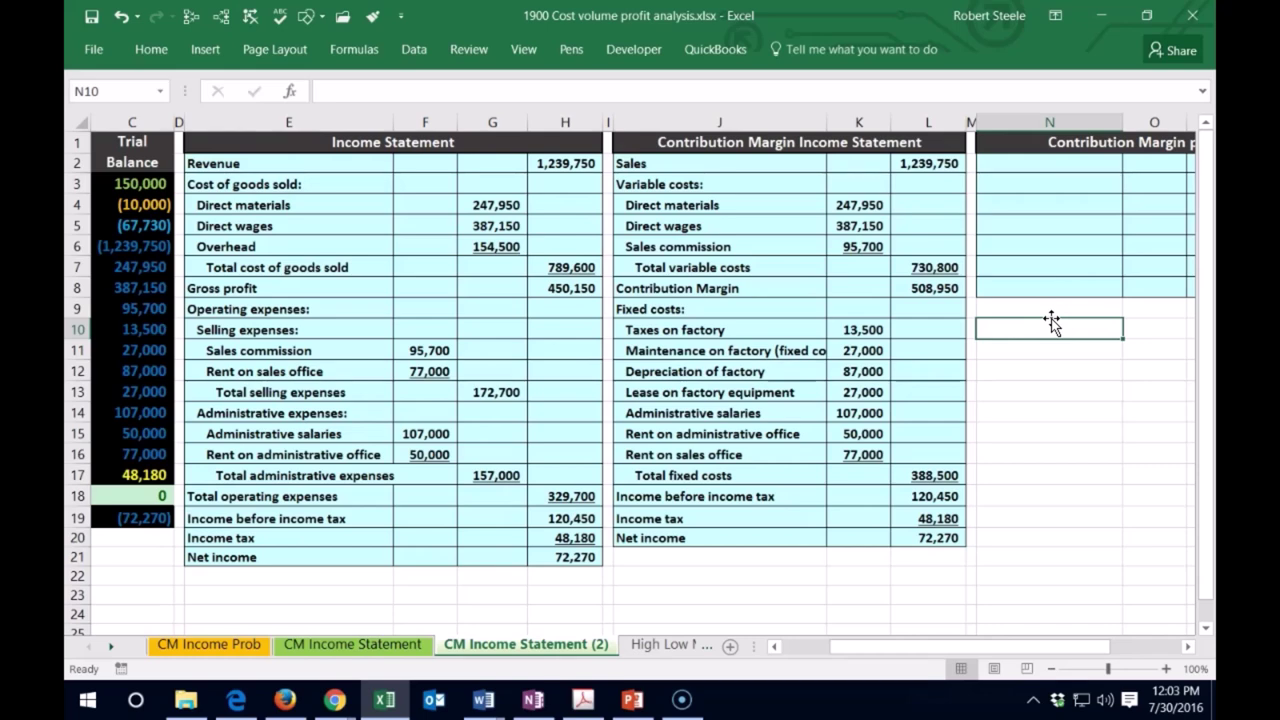
key(Right)
key(Right)
key(Right)
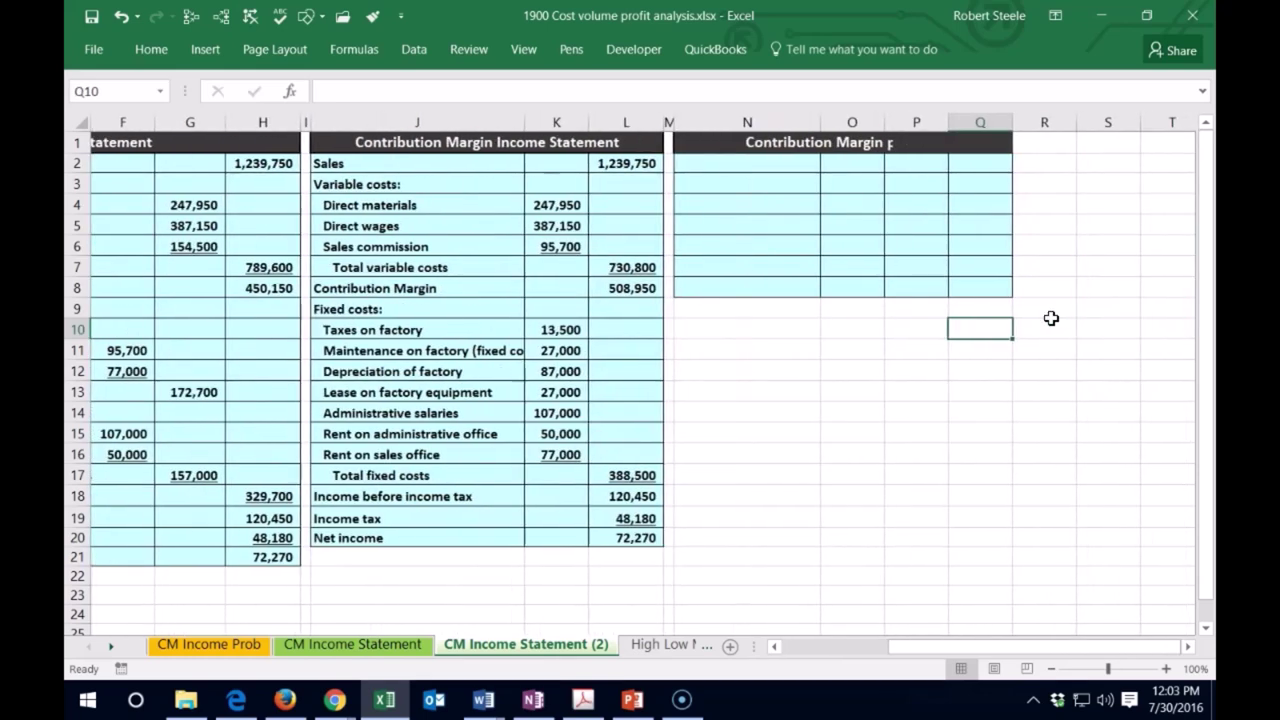
click(724, 148)
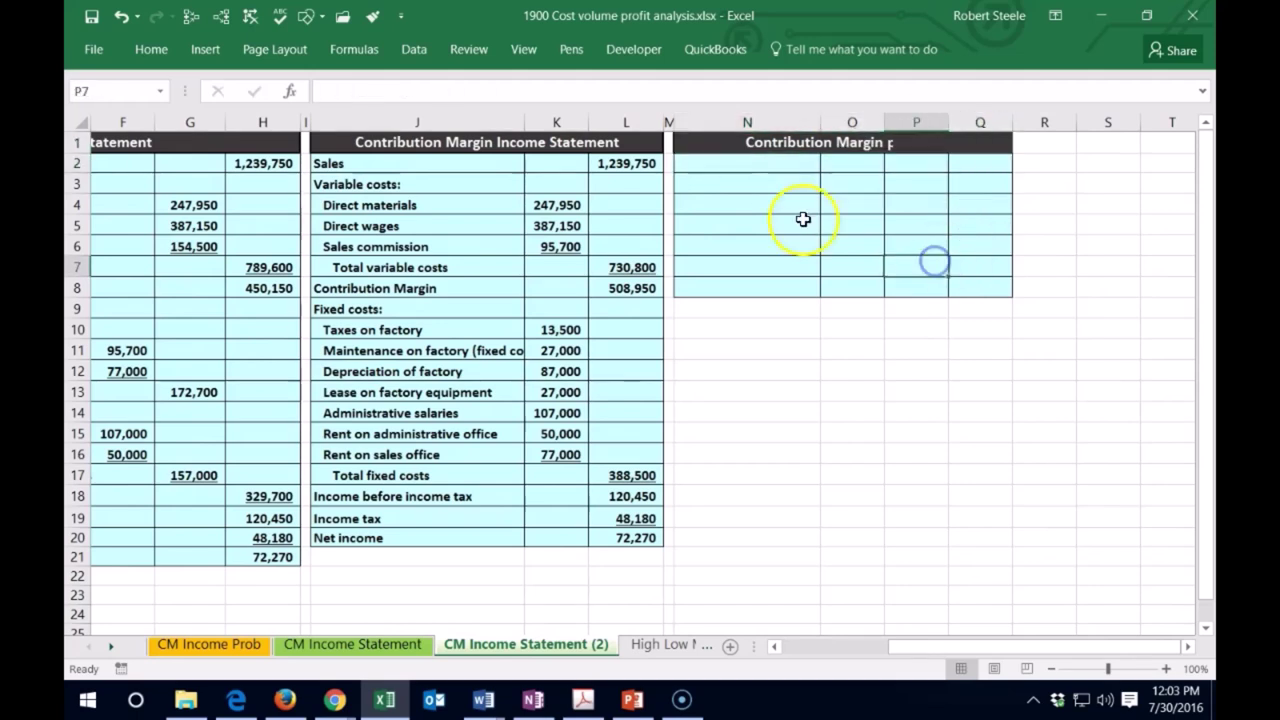
click(743, 165)
click(110, 646)
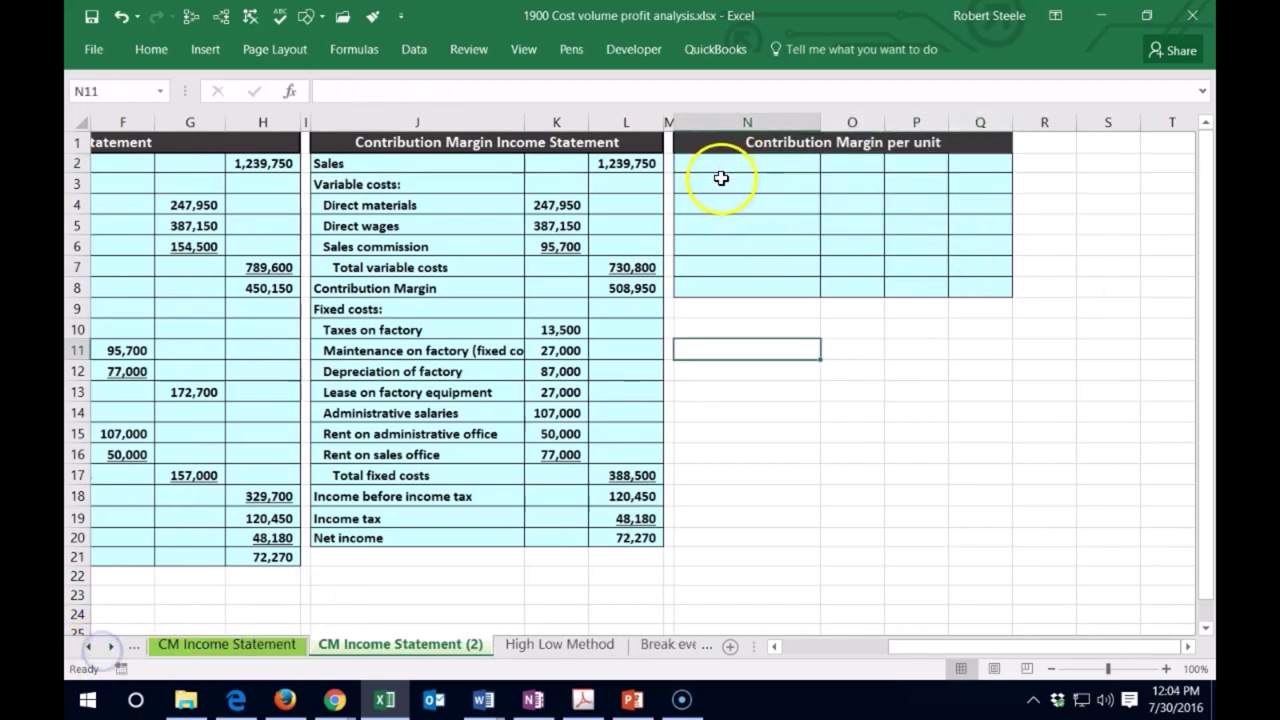
click(726, 166)
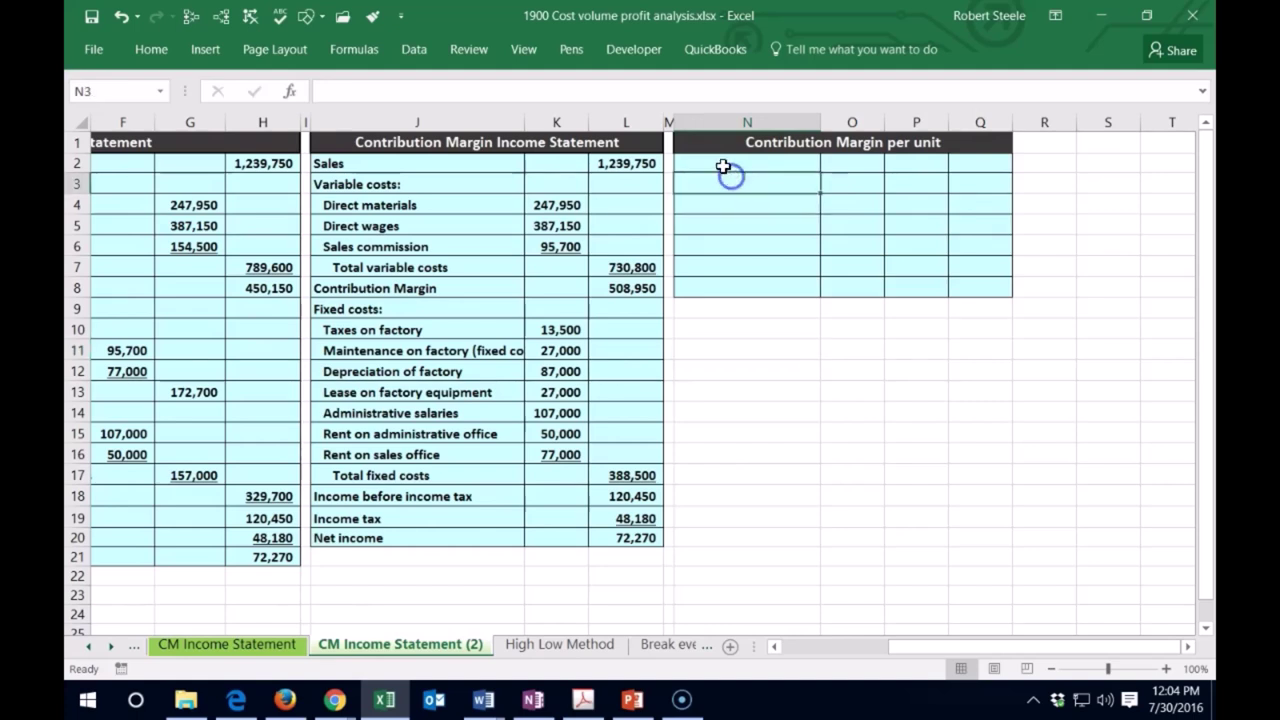
text(Sl)
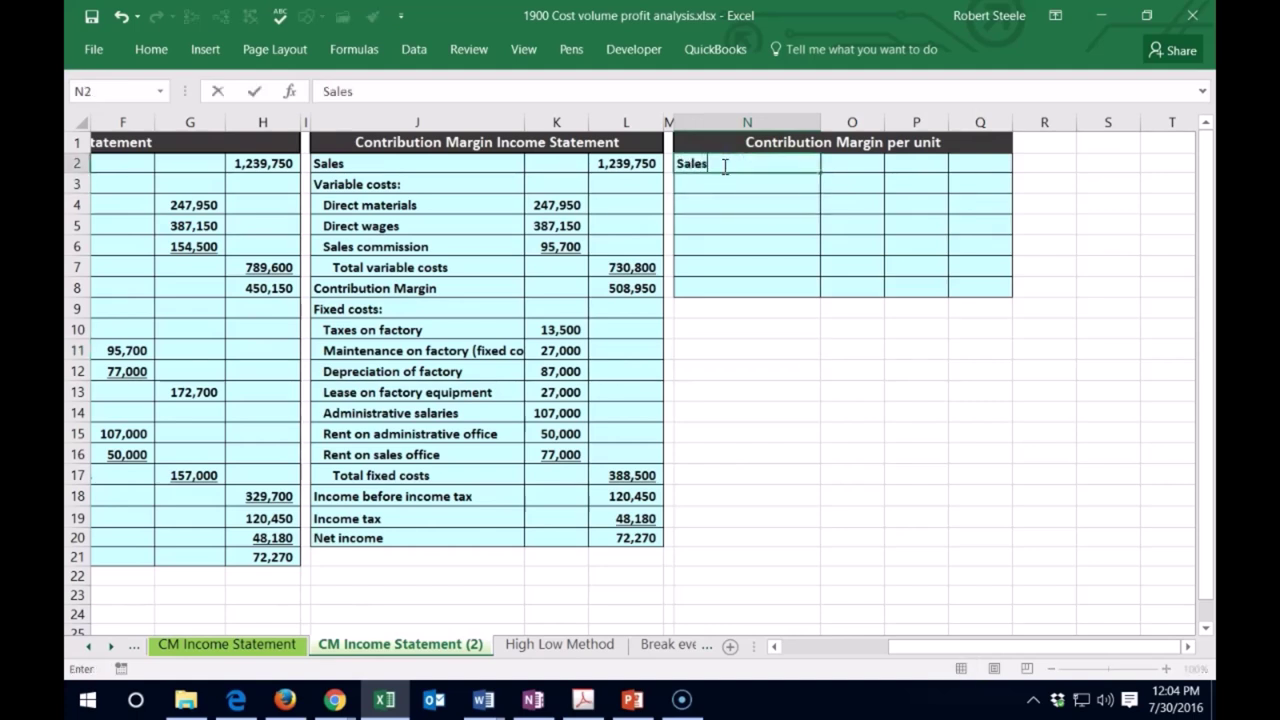
text(les)
key(Tab)
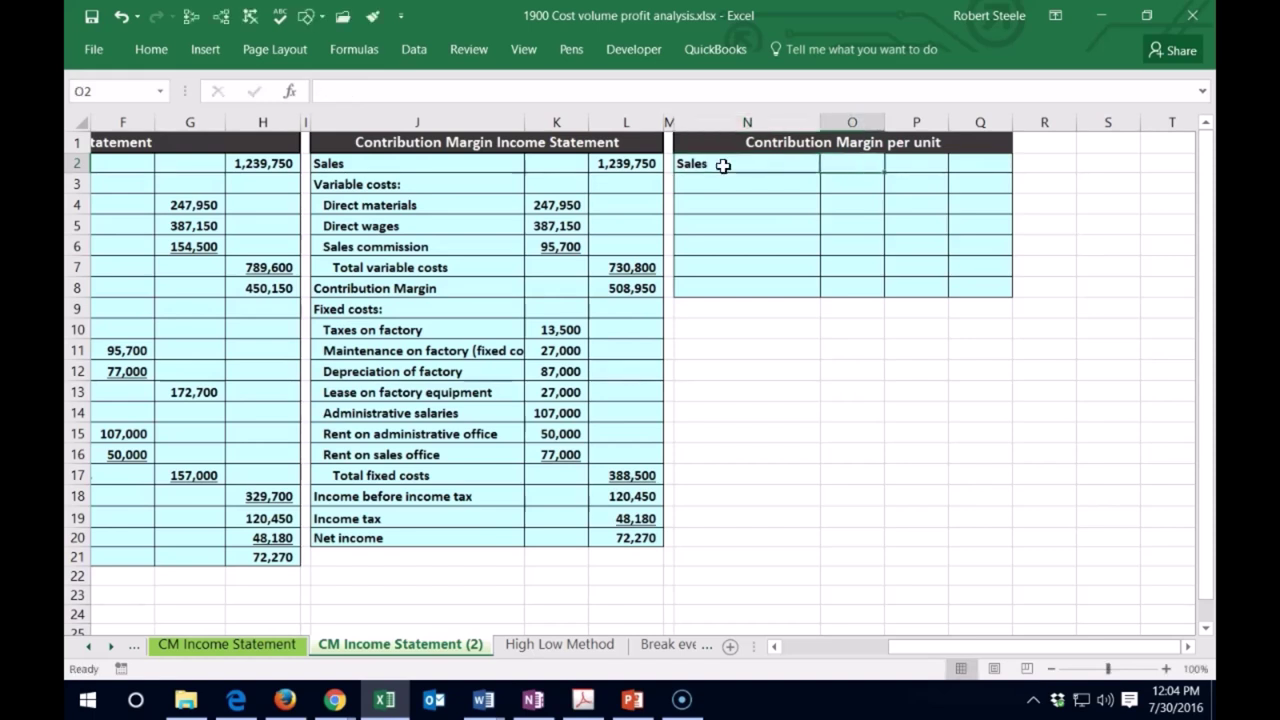
Look up the sales price per unit in the problem data and enter 285 in P2 as sales.
key(Tab)
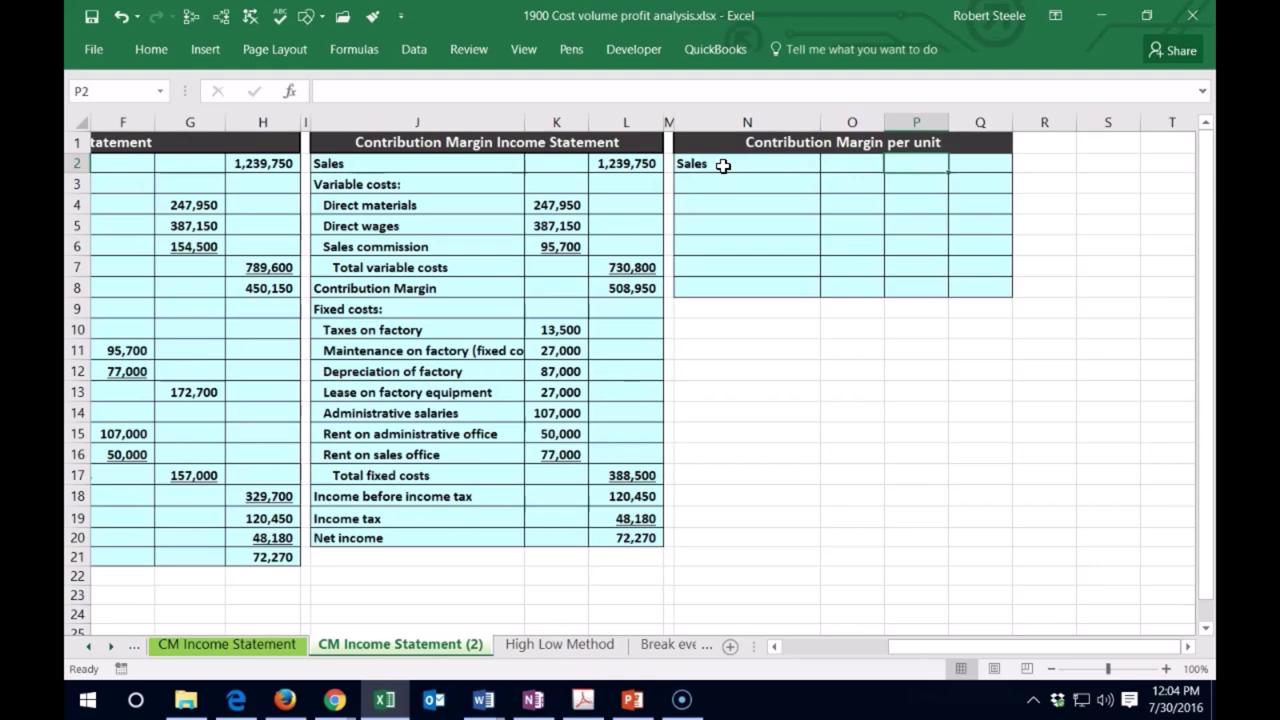
drag(923, 647, 724, 643)
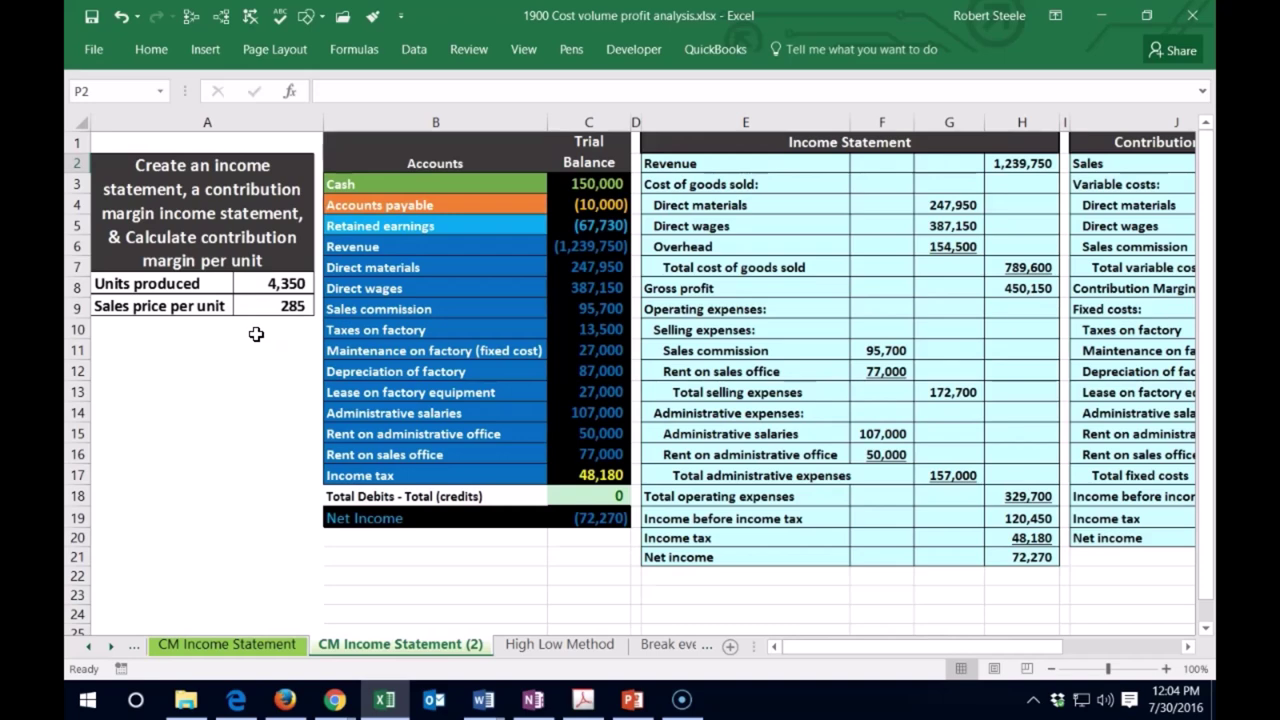
click(800, 248)
key(Right)
key(Right)
key(Right)
key(Right)
key(Right)
key(Right)
key(Right)
key(Right)
key(Right)
key(Right)
key(Right)
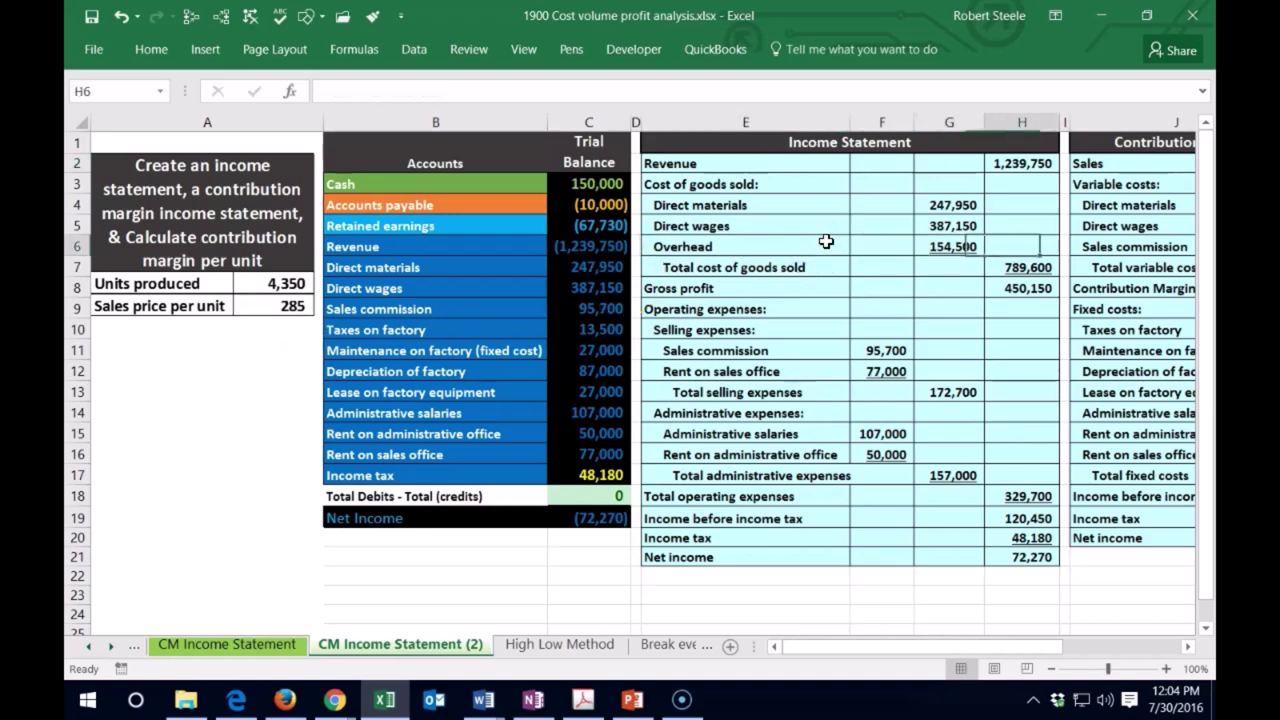
key(Up)
key(Up)
key(Up)
key(Up)
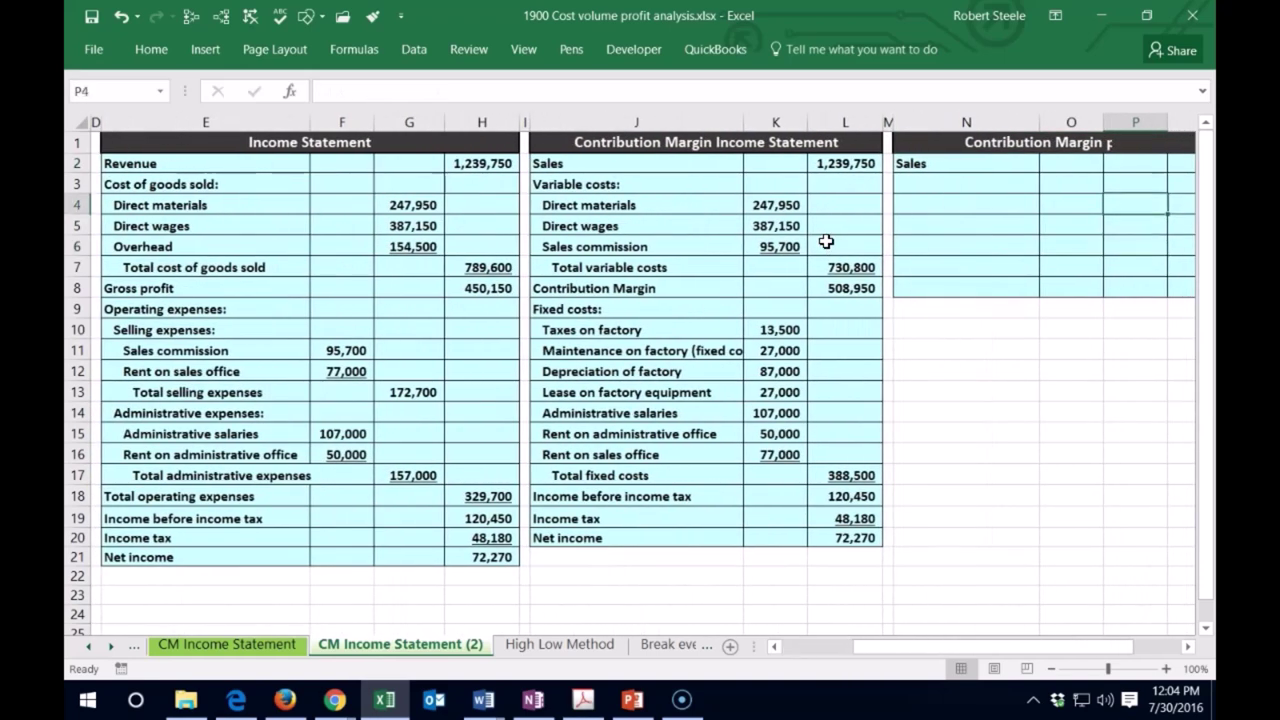
scroll(826, 241, right, 3)
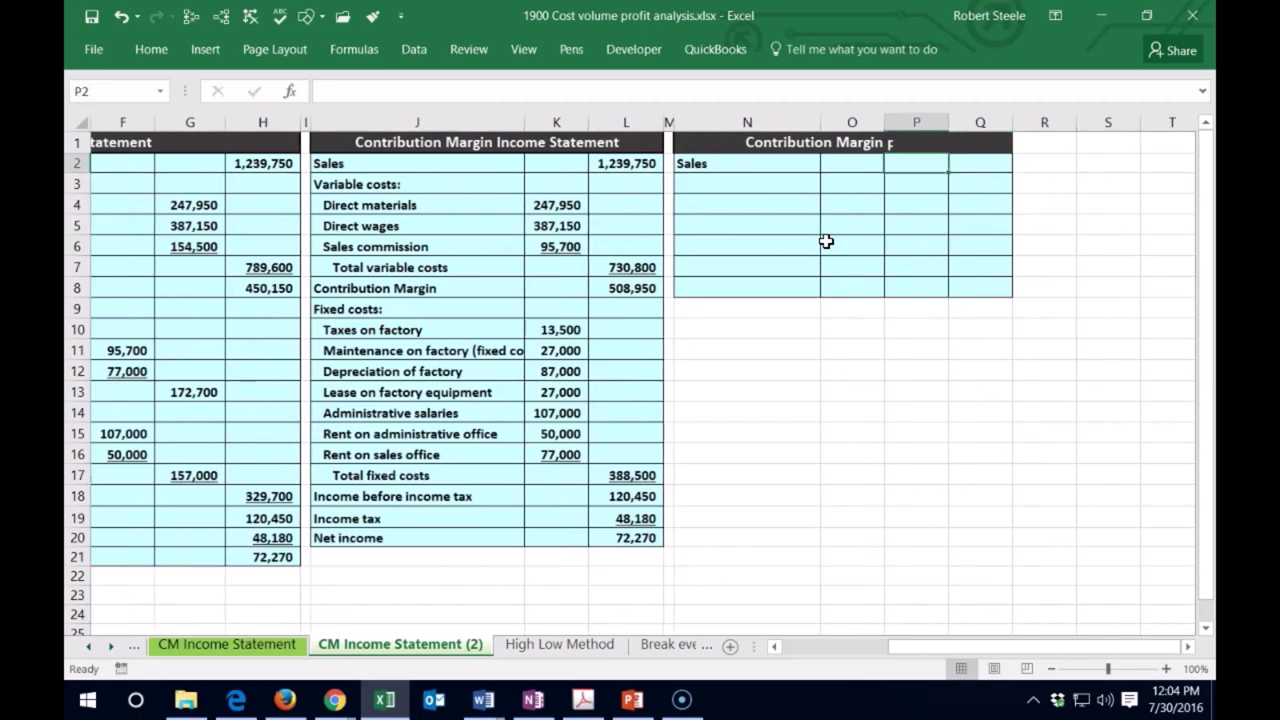
text(285)
key(Return)
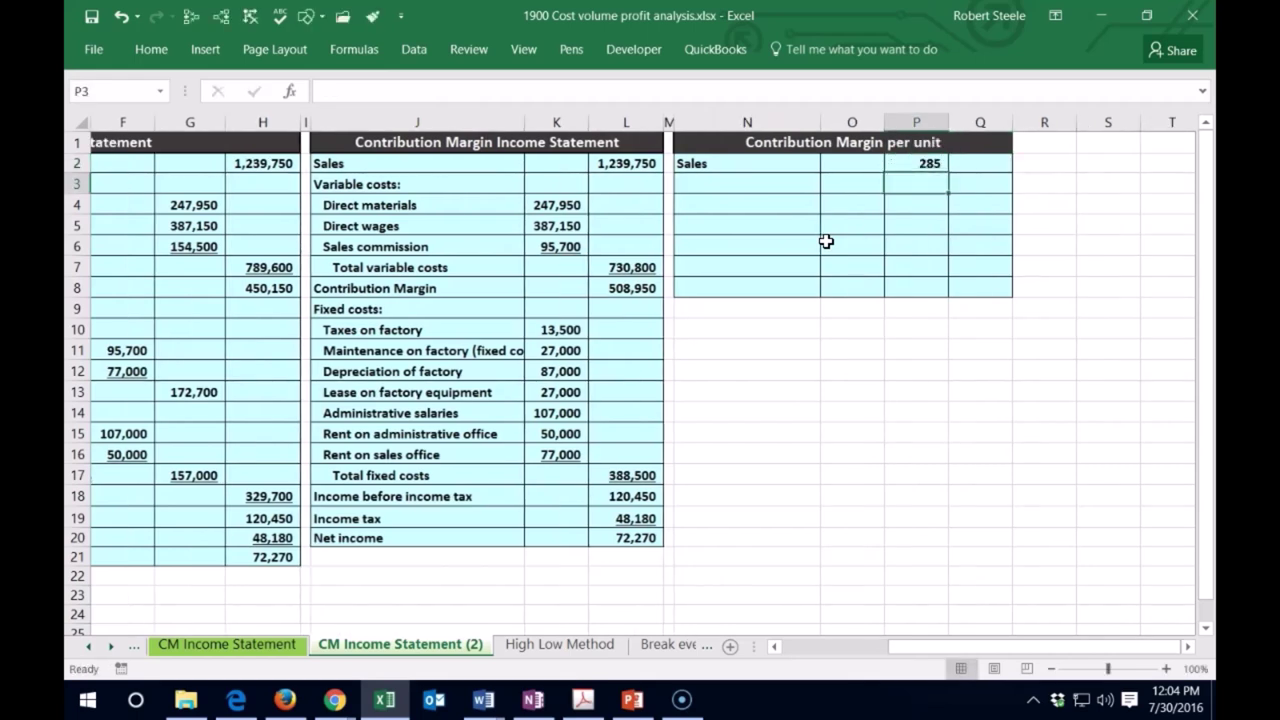
Enter the heading "Variable cost per unit:" in N3.
text(Va)
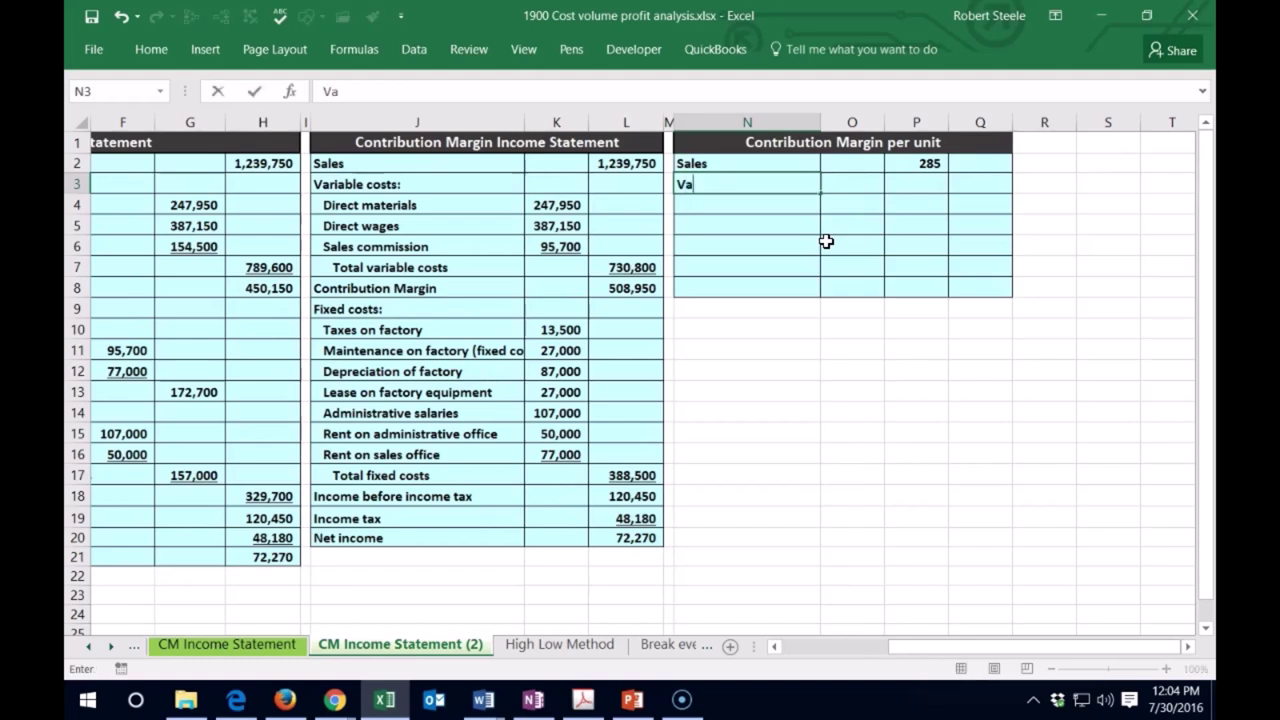
text(riable cost per unit:)
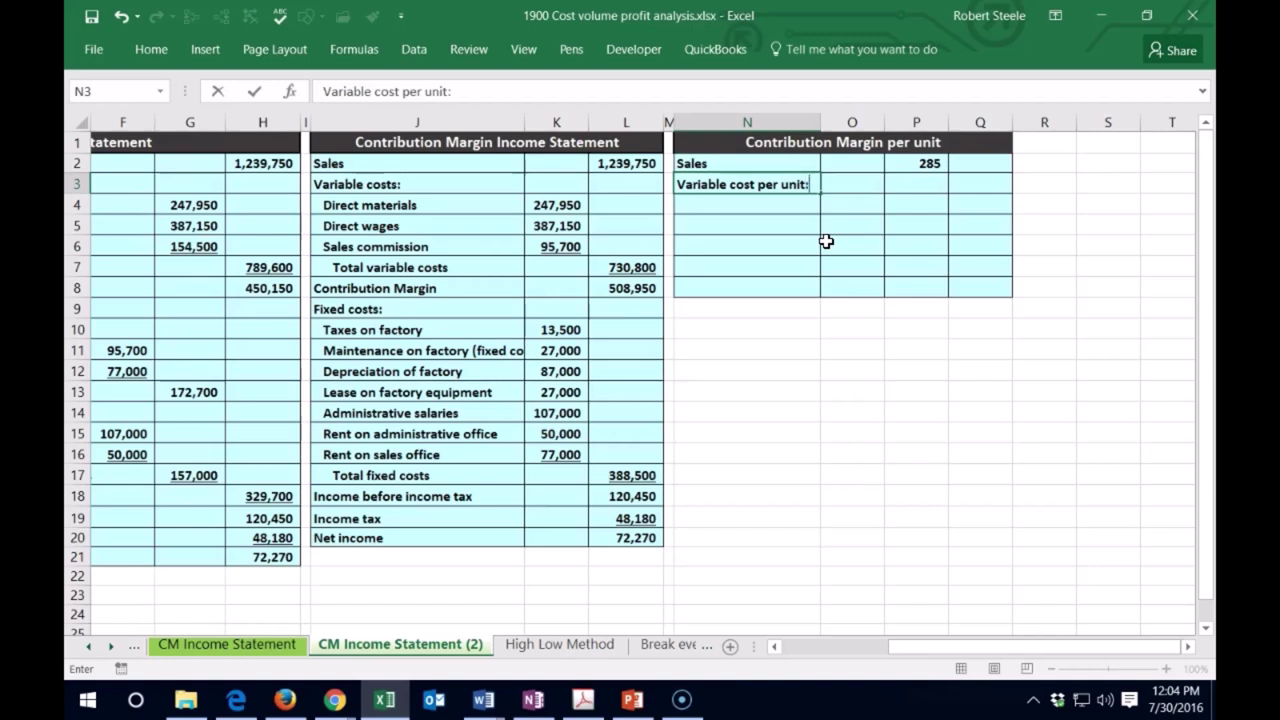
key(Return)
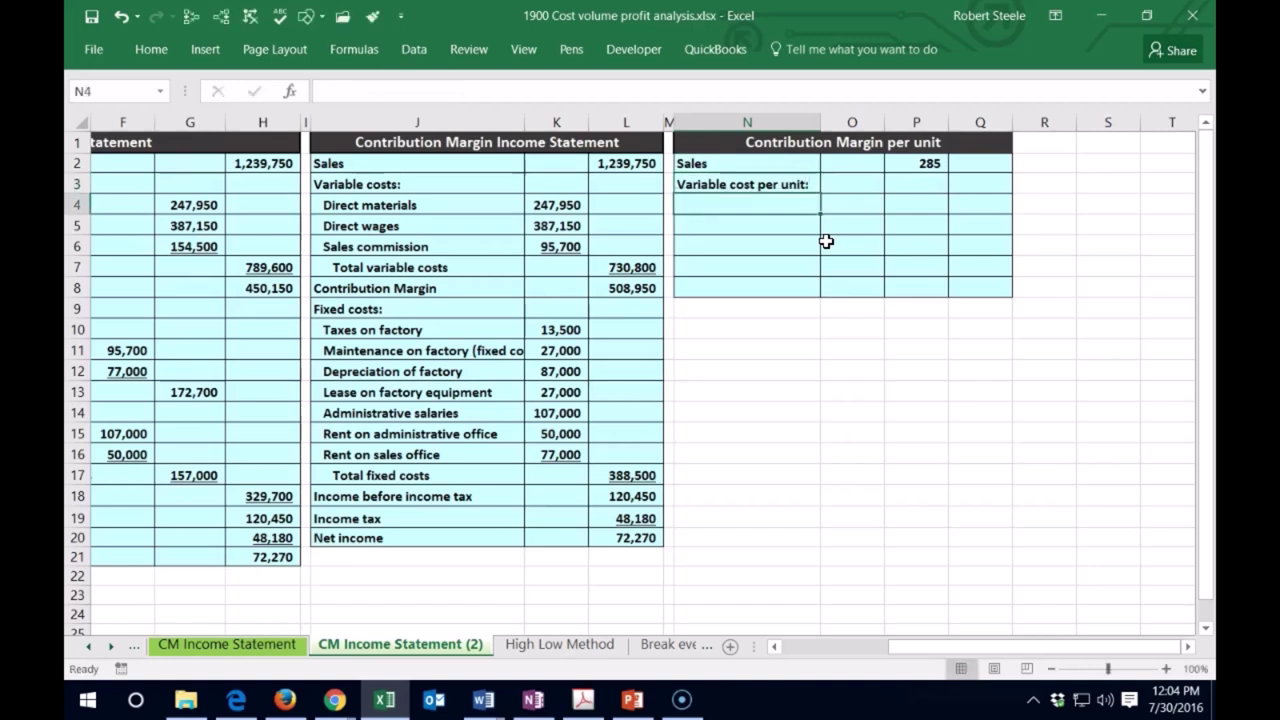
Check the direct materials cost in K4 and the units produced in the problem data.
key(Left)
key(Left)
key(Left)
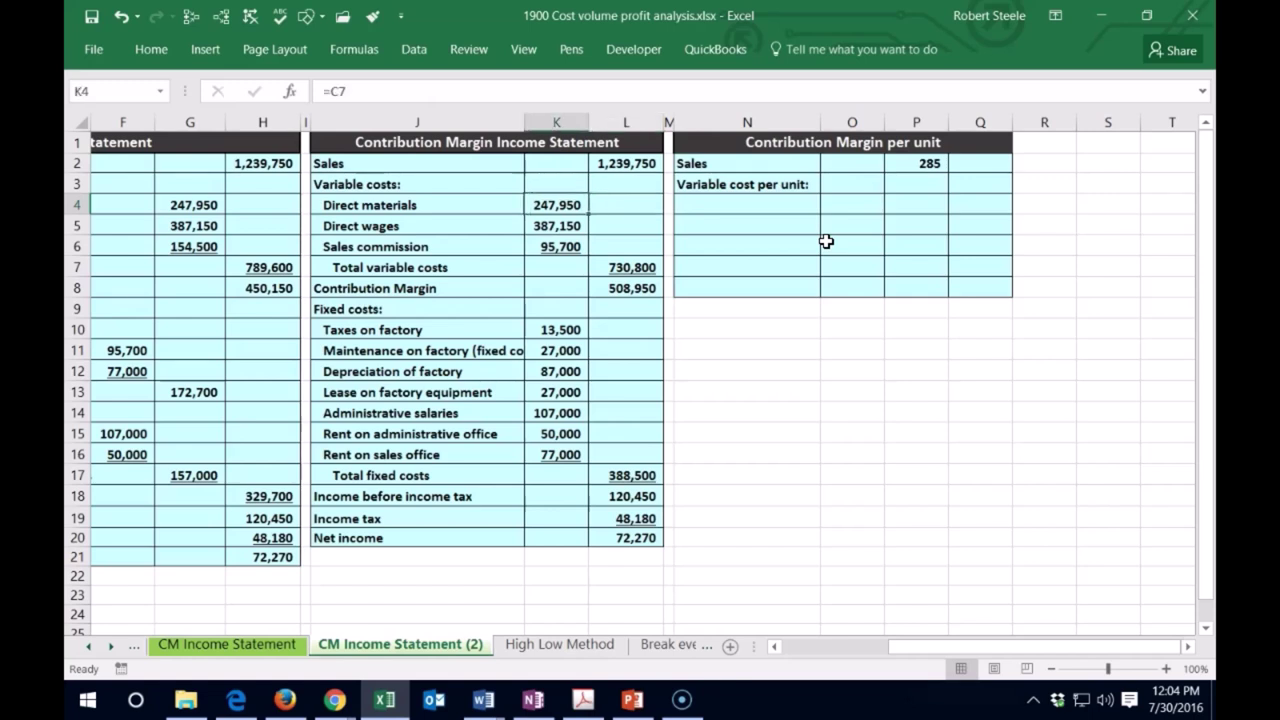
key(Right)
key(Right)
key(Right)
key(Right)
drag(909, 646, 765, 656)
drag(965, 655, 1070, 650)
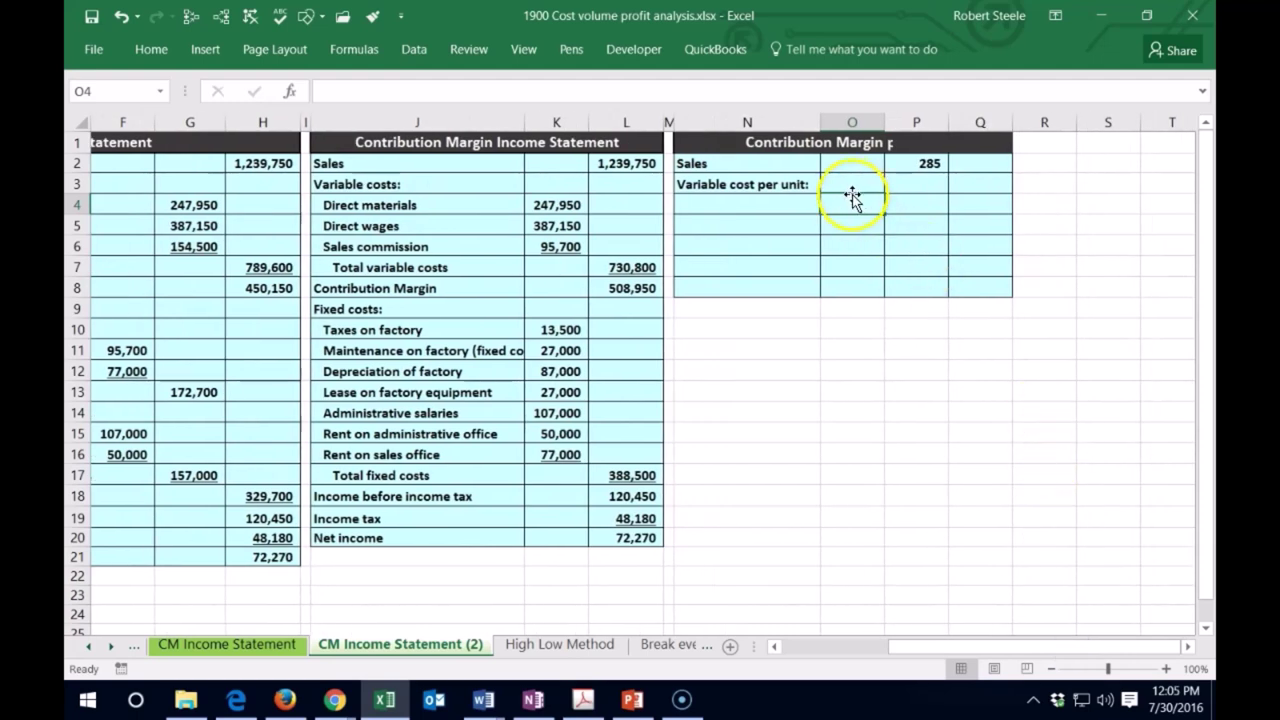
Link N4 to the direct materials label with =+J4 and indent it under the variable cost heading.
click(745, 201)
text(+)
key(Left)
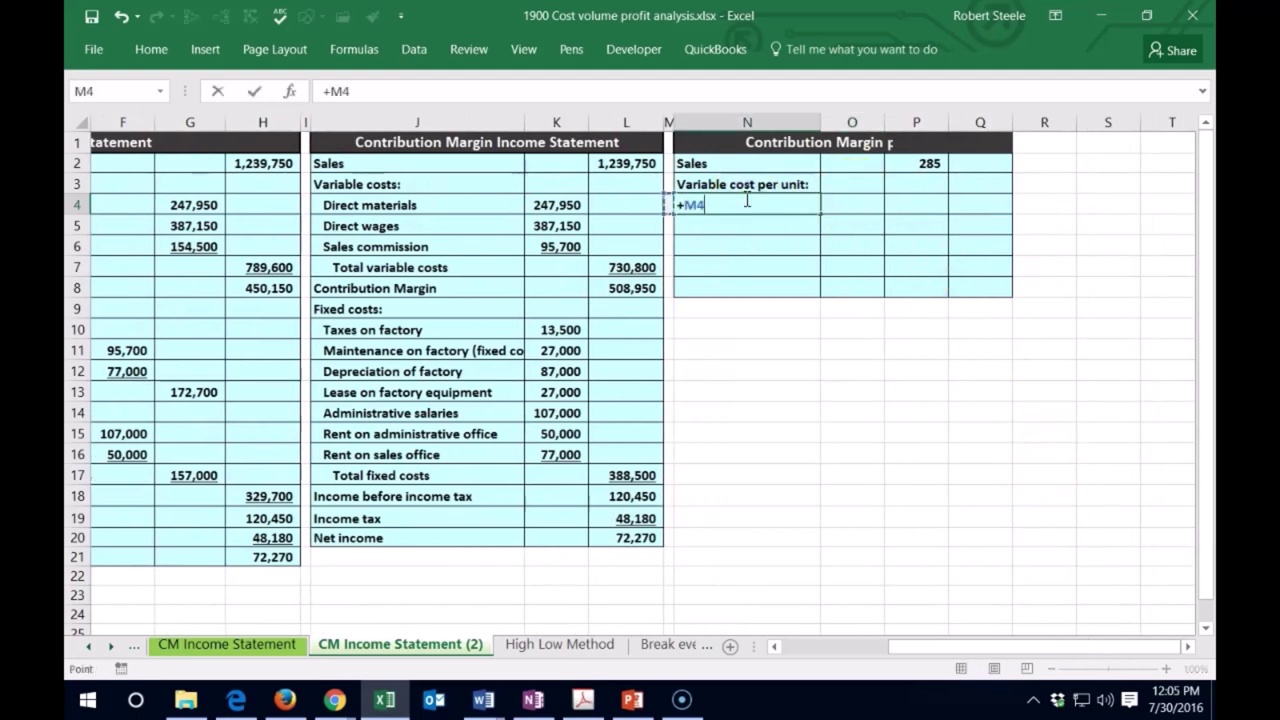
key(Left)
key(Left)
key(Left)
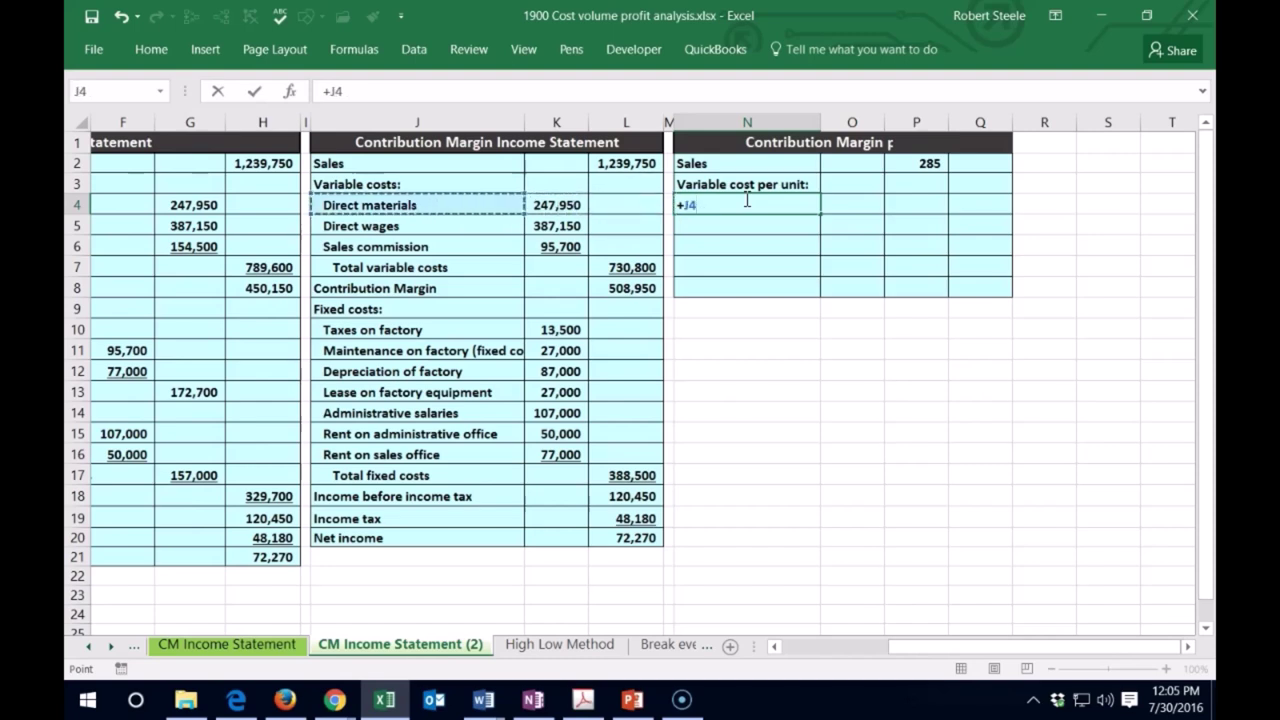
key(Return)
click(745, 199)
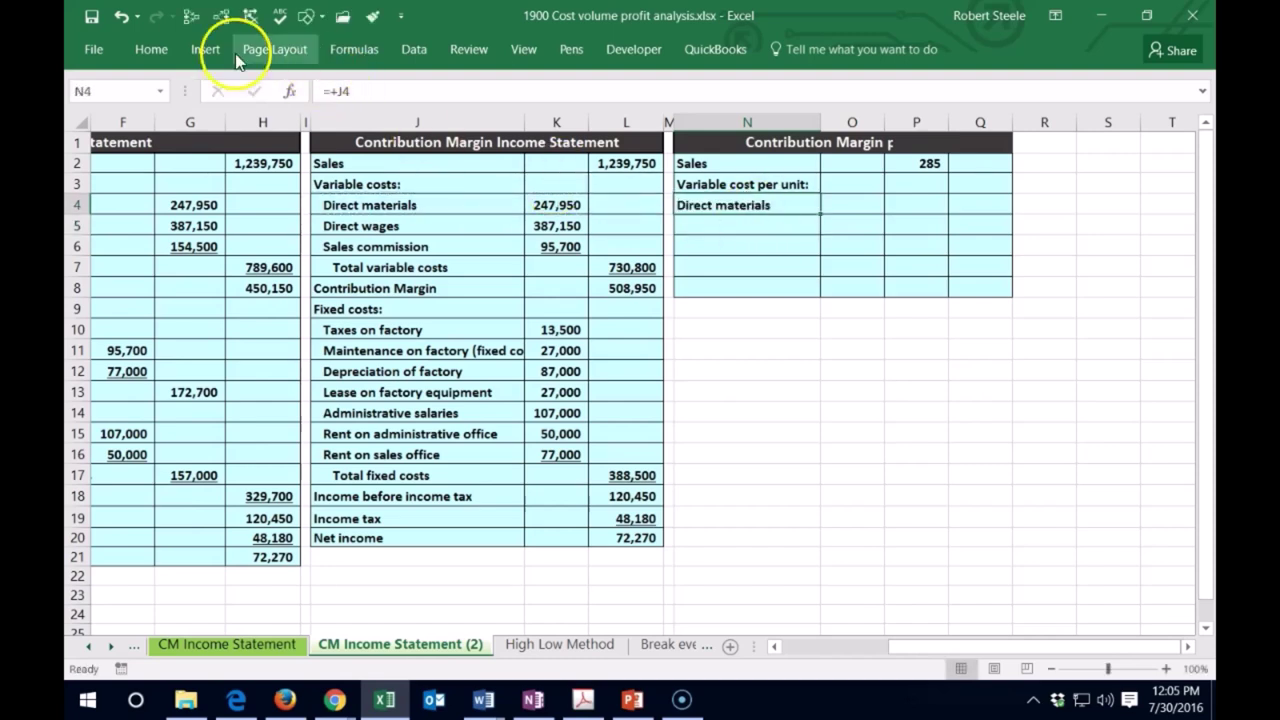
click(150, 49)
click(435, 115)
Calculate direct materials cost per unit in O4 by dividing K4 by the 4,350 units produced.
click(830, 205)
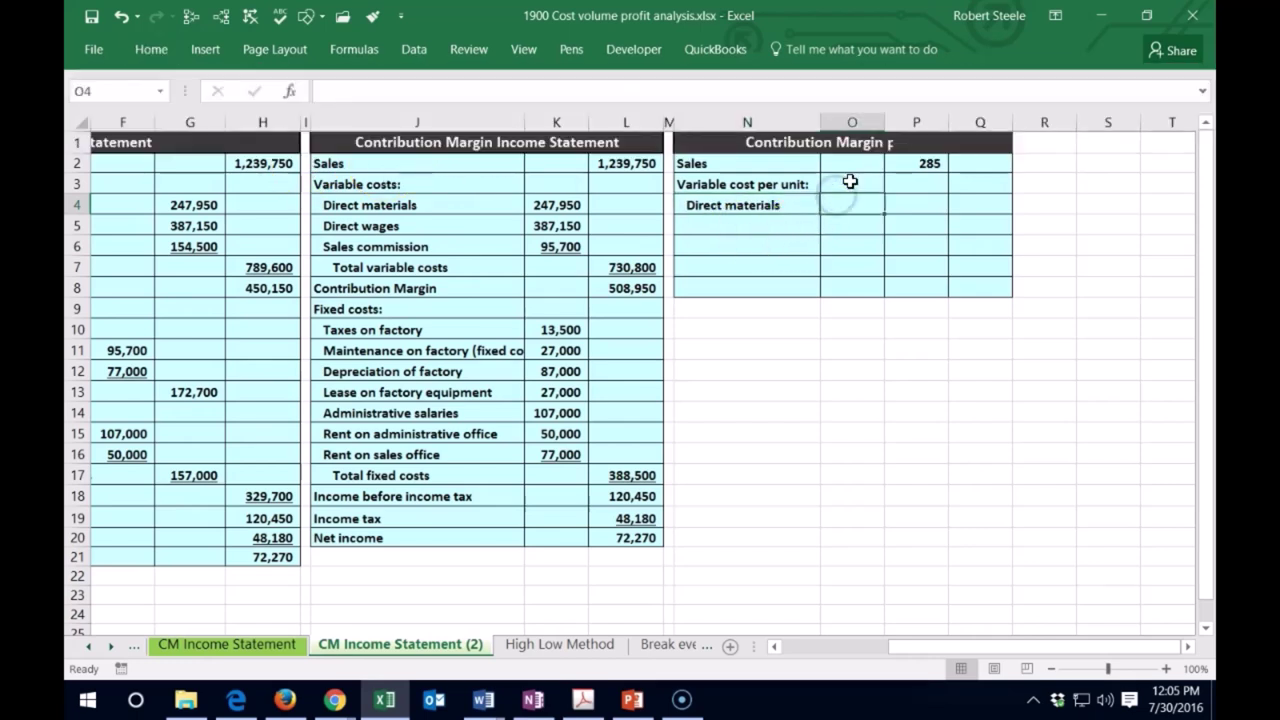
text(=)
key(Left)
key(Left)
key(Left)
key(Left)
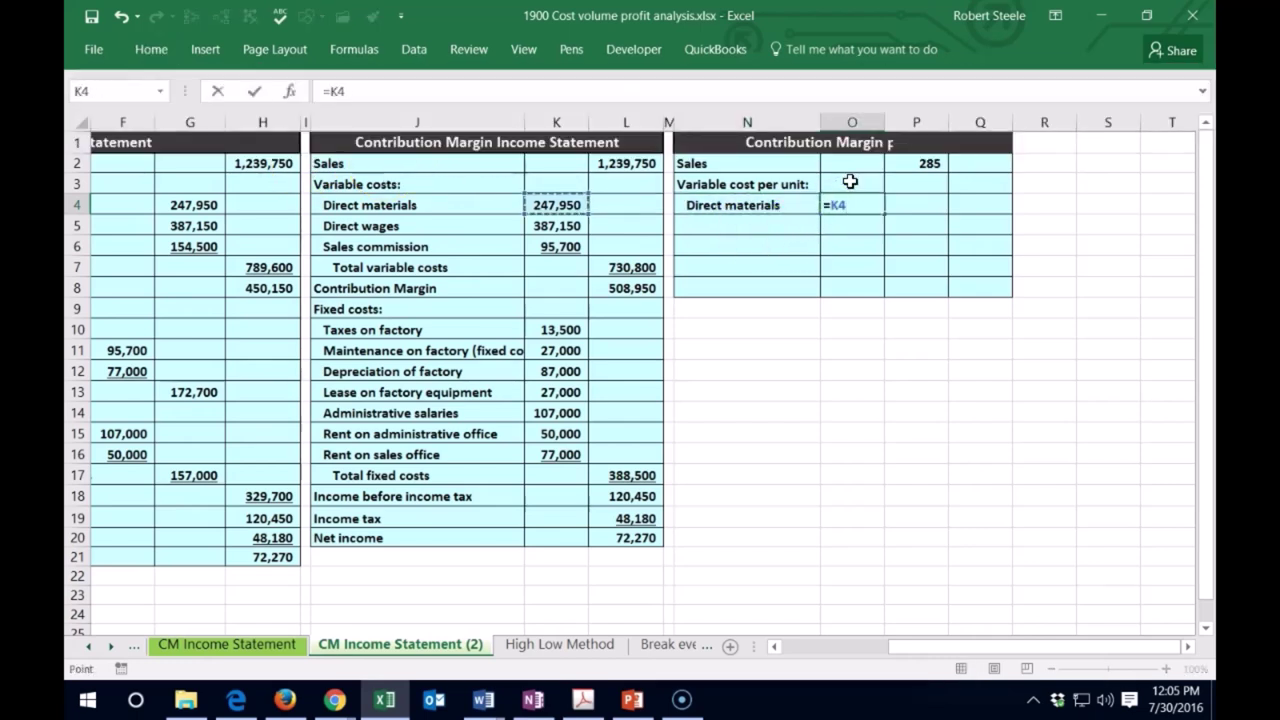
mouse_move(994, 650)
mouse_down()
mouse_move(755, 648)
mouse_move(1009, 652)
mouse_up()
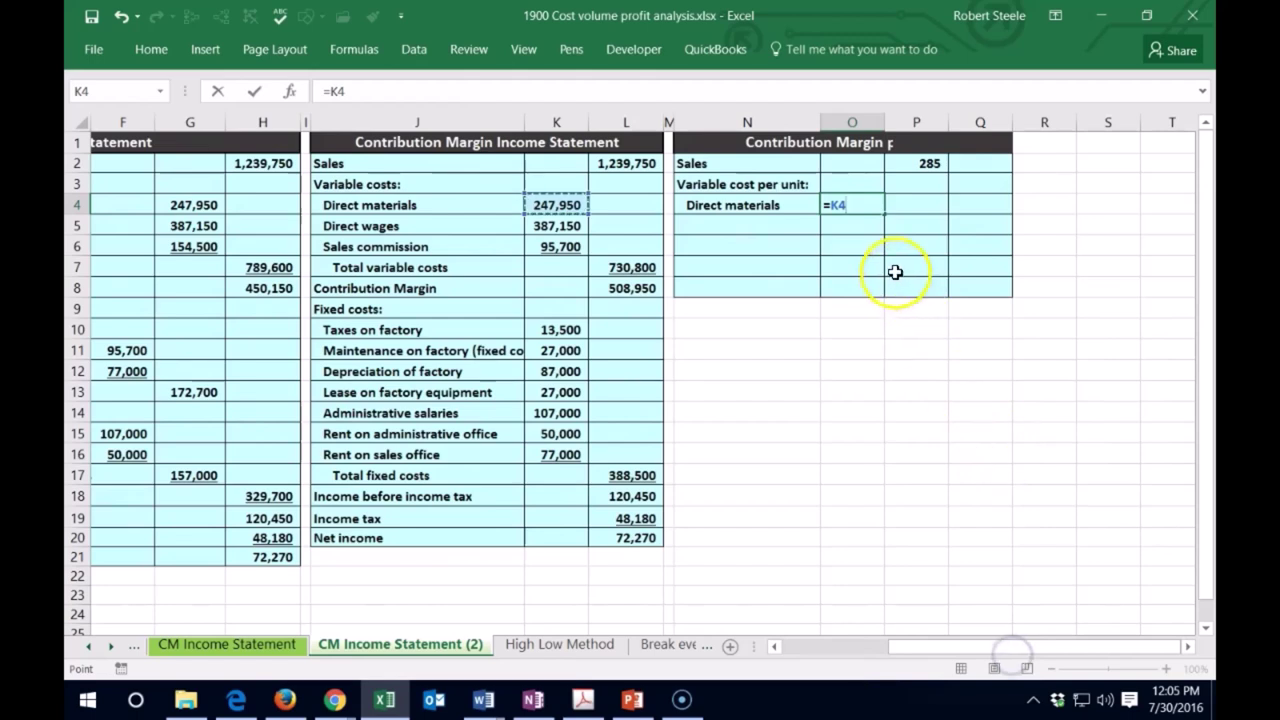
text(/43)
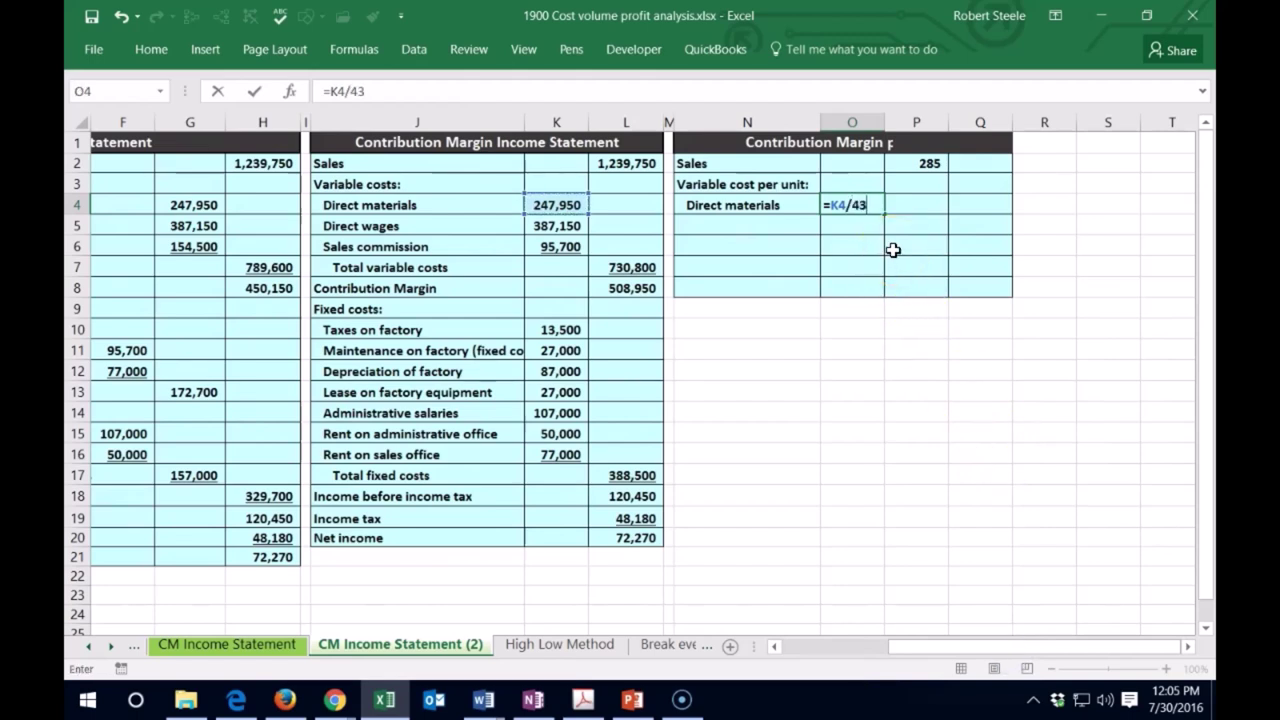
key(Return)
Note the units produced, 4,350, in S4 beside the Contribution Margin per unit table.
key(Right)
key(Right)
key(Right)
key(Right)
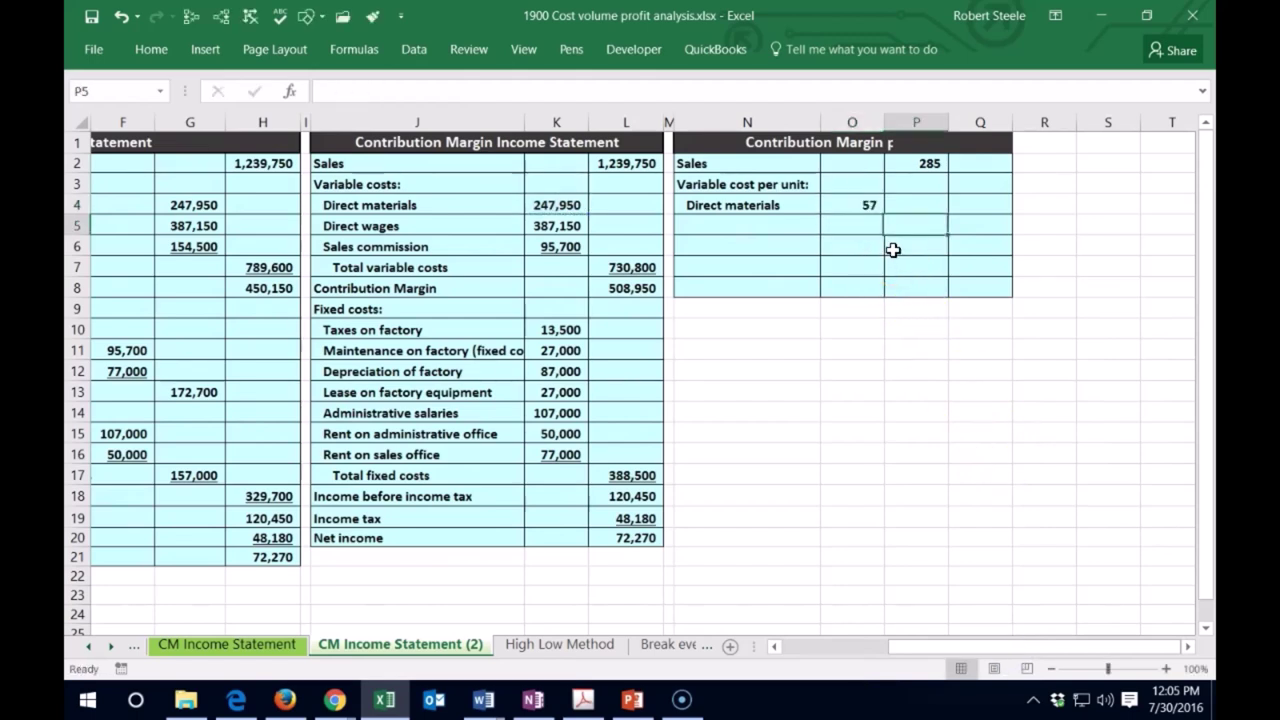
key(Up)
text(4,350)
key(Return)
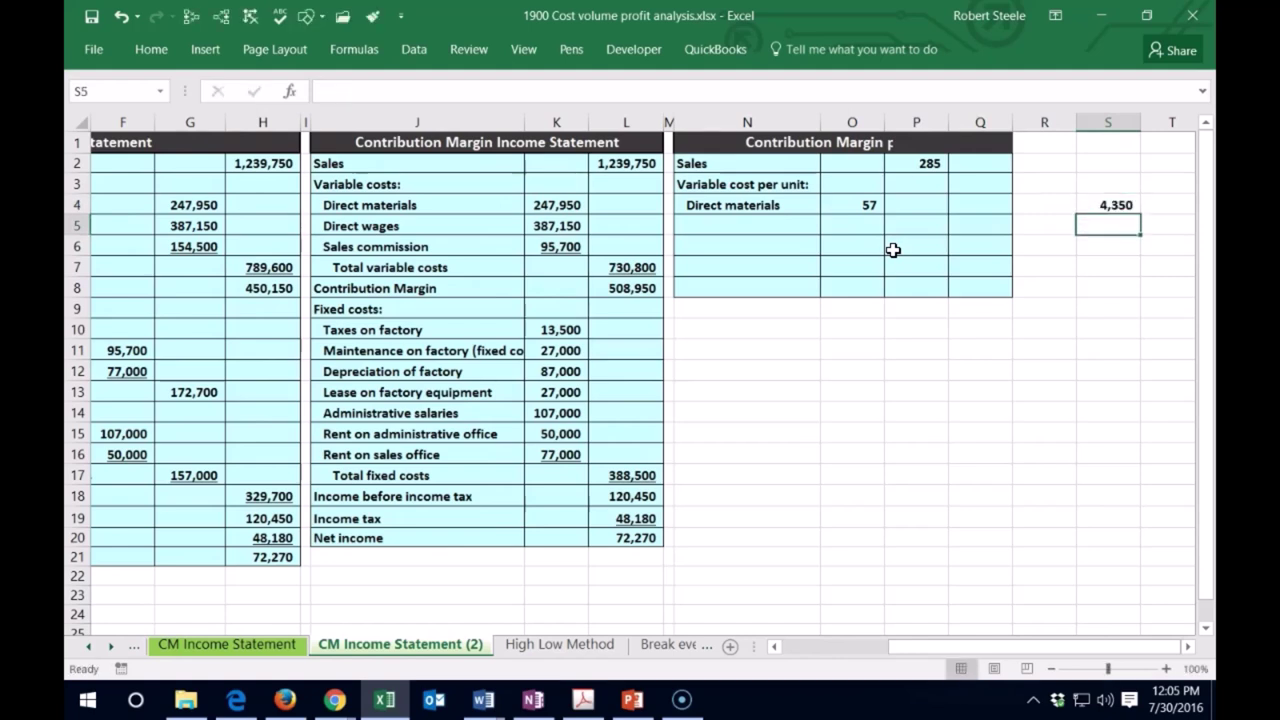
Link N5 to the direct wages label with =+J5 and indent it to match the direct materials line.
key(Left)
key(Left)
key(Left)
key(Left)
key(Left)
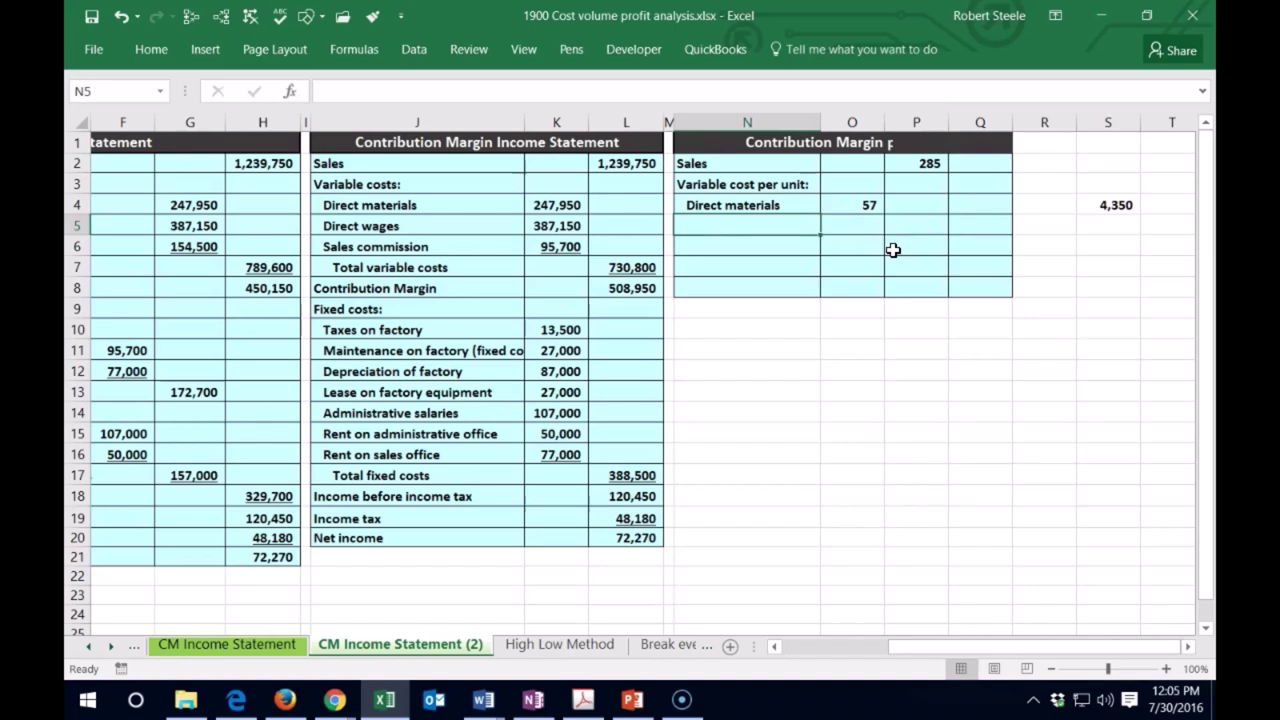
text(=)
key(Left)
key(Left)
key(Left)
key(Left)
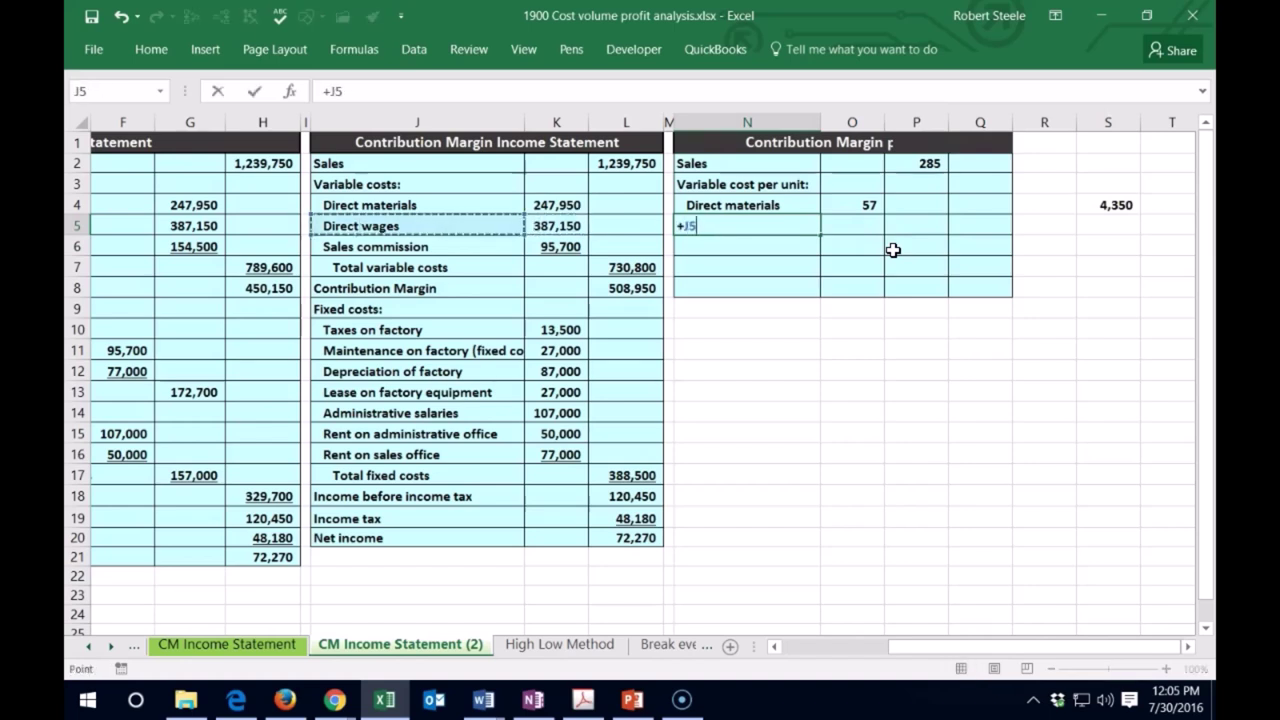
key(Return)
key(Up)
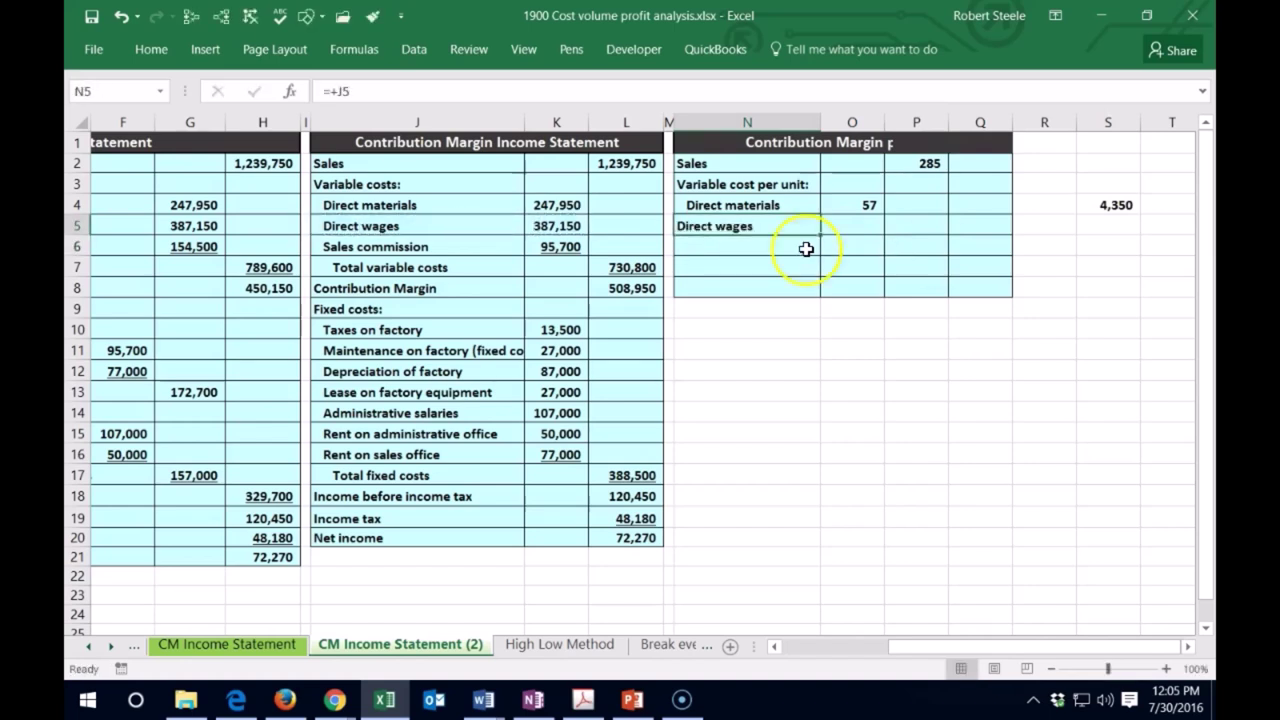
click(145, 50)
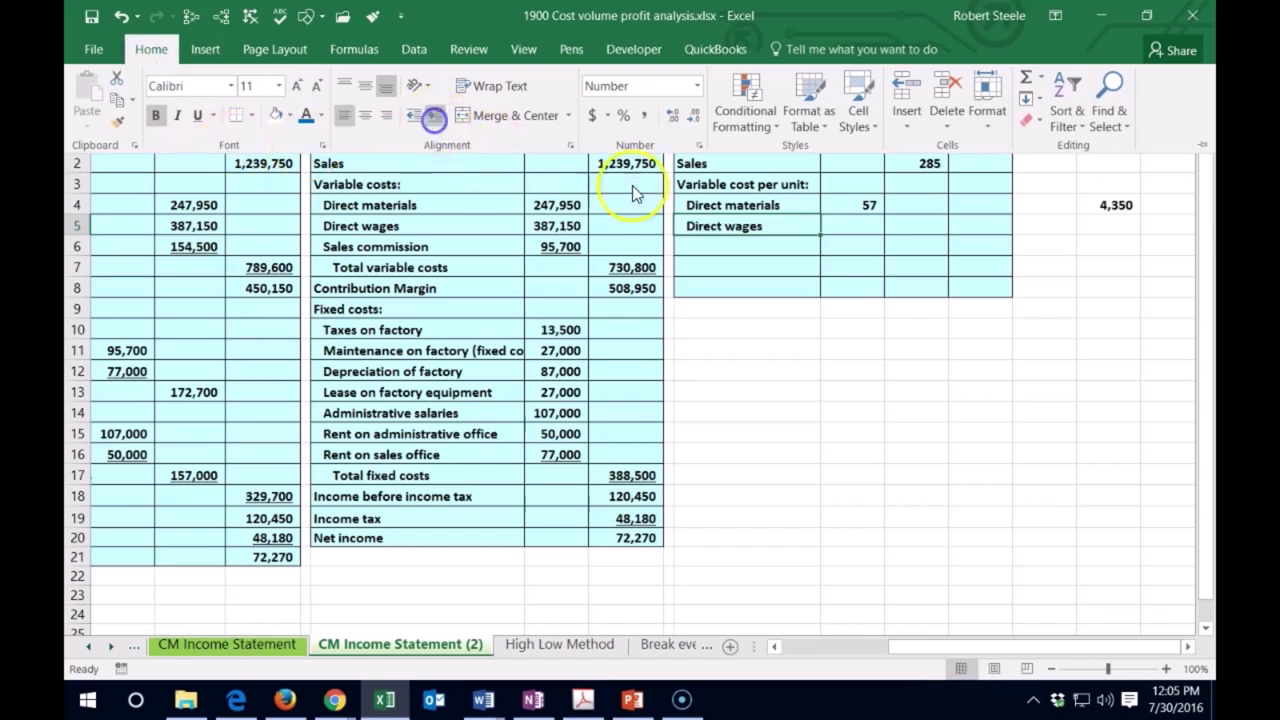
click(836, 222)
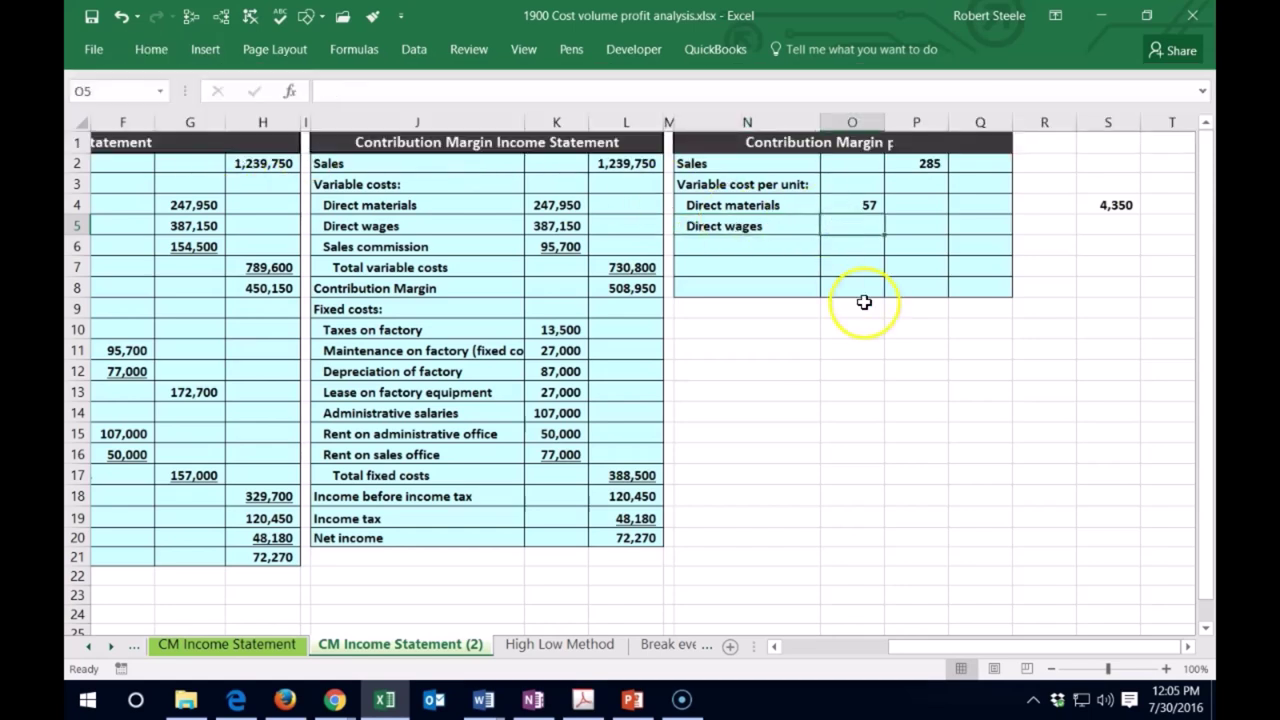
Calculate direct wages per unit in O5 by dividing K5 by 4350.
text(=)
key(Left)
key(Left)
key(Left)
key(Left)
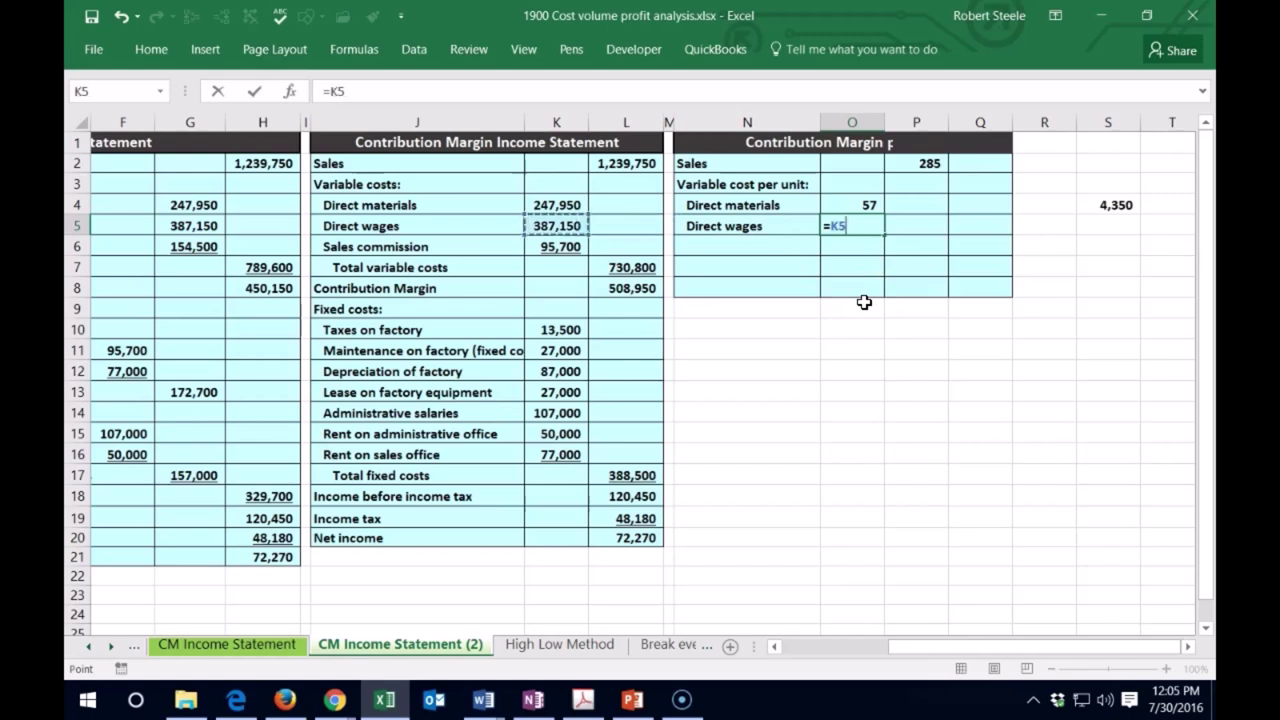
text(/4350)
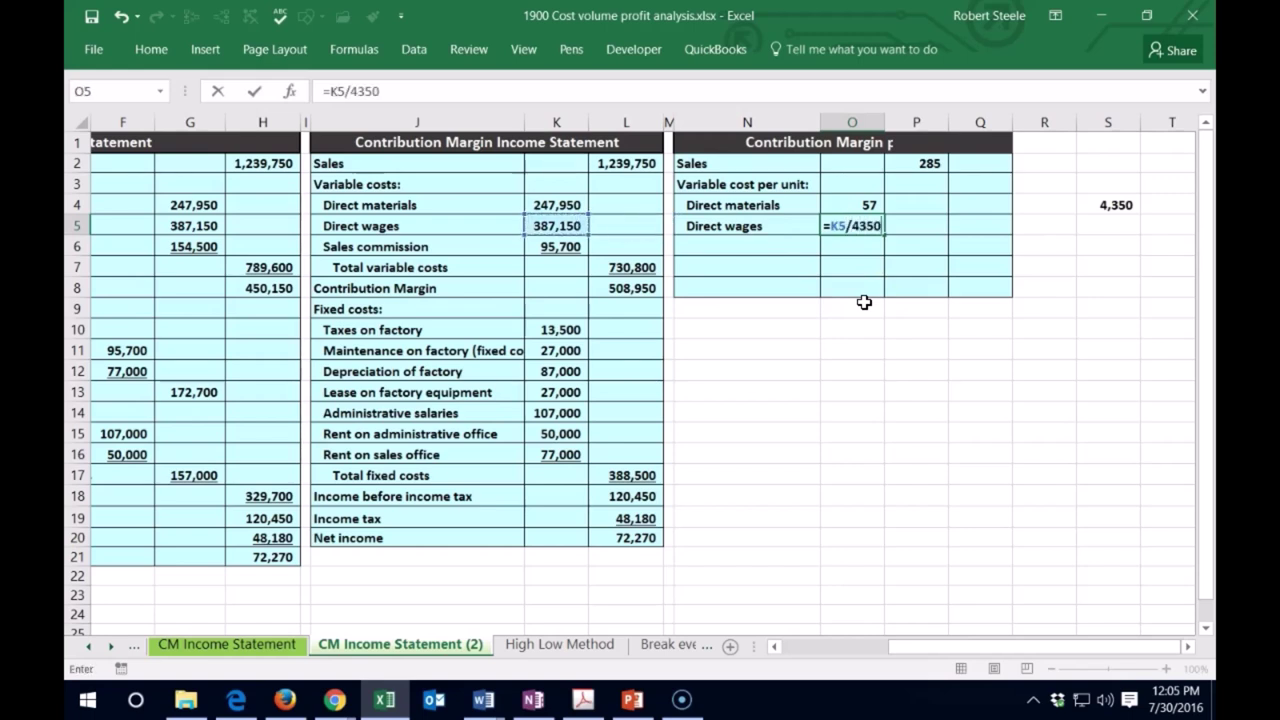
key(Return)
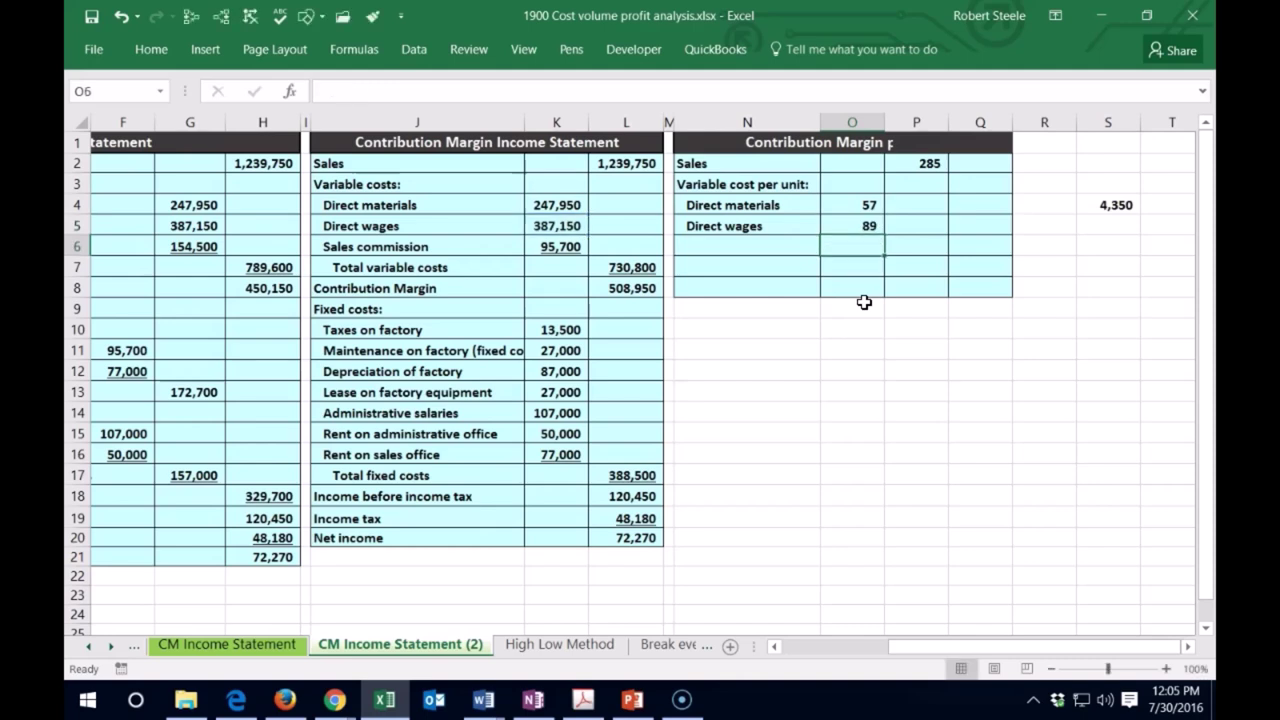
Link N6 to the sales commission label with =J6 and indent it to match the direct wages line.
key(Left)
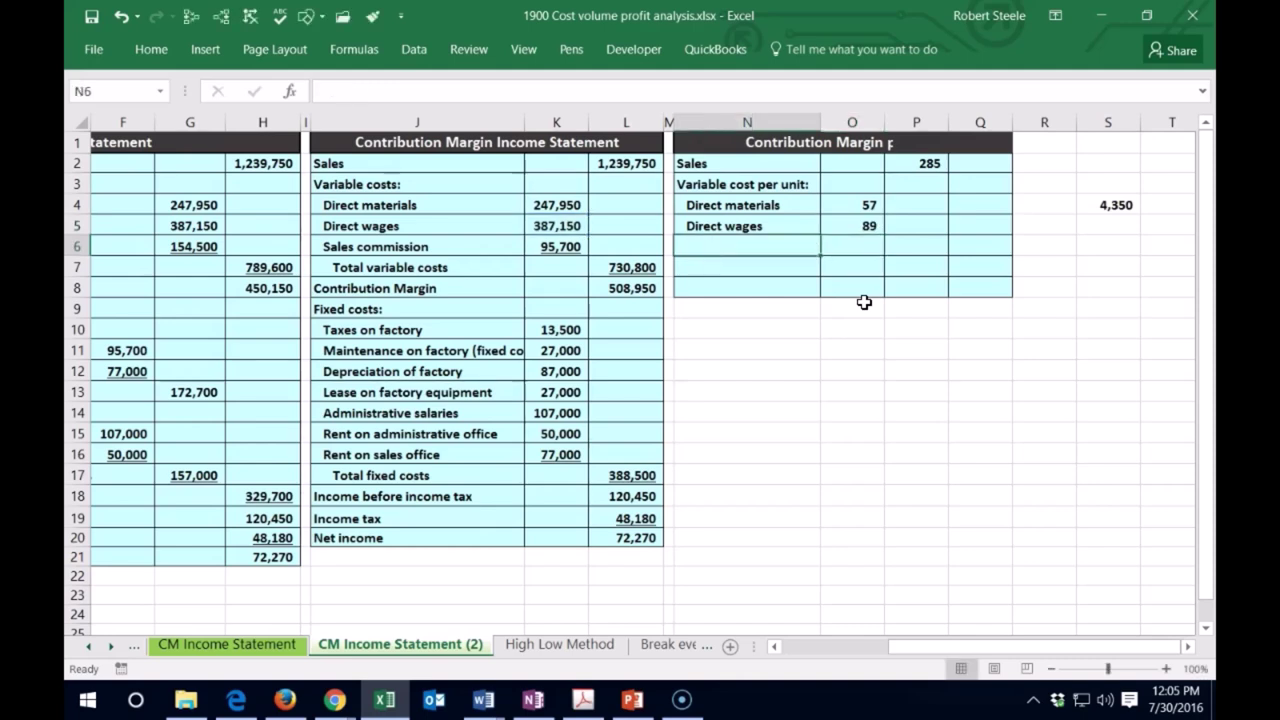
text(=)
key(Left)
key(Left)
key(Left)
key(Left)
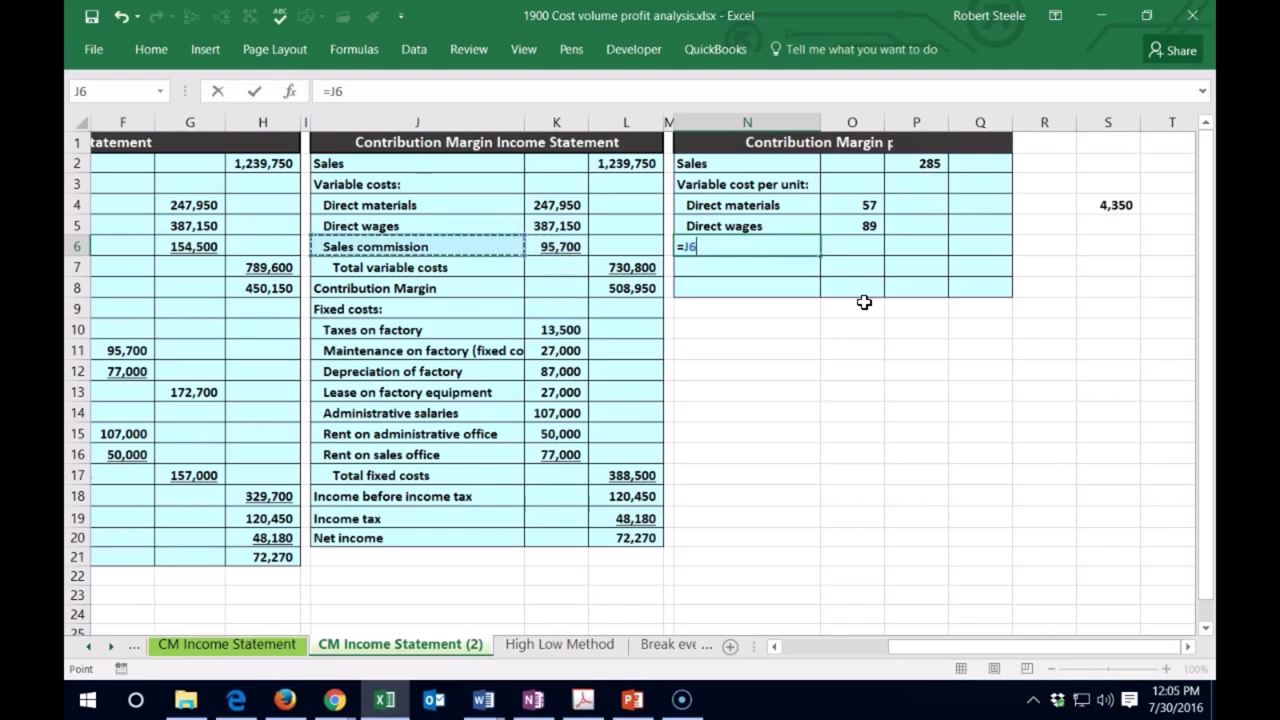
key(Return)
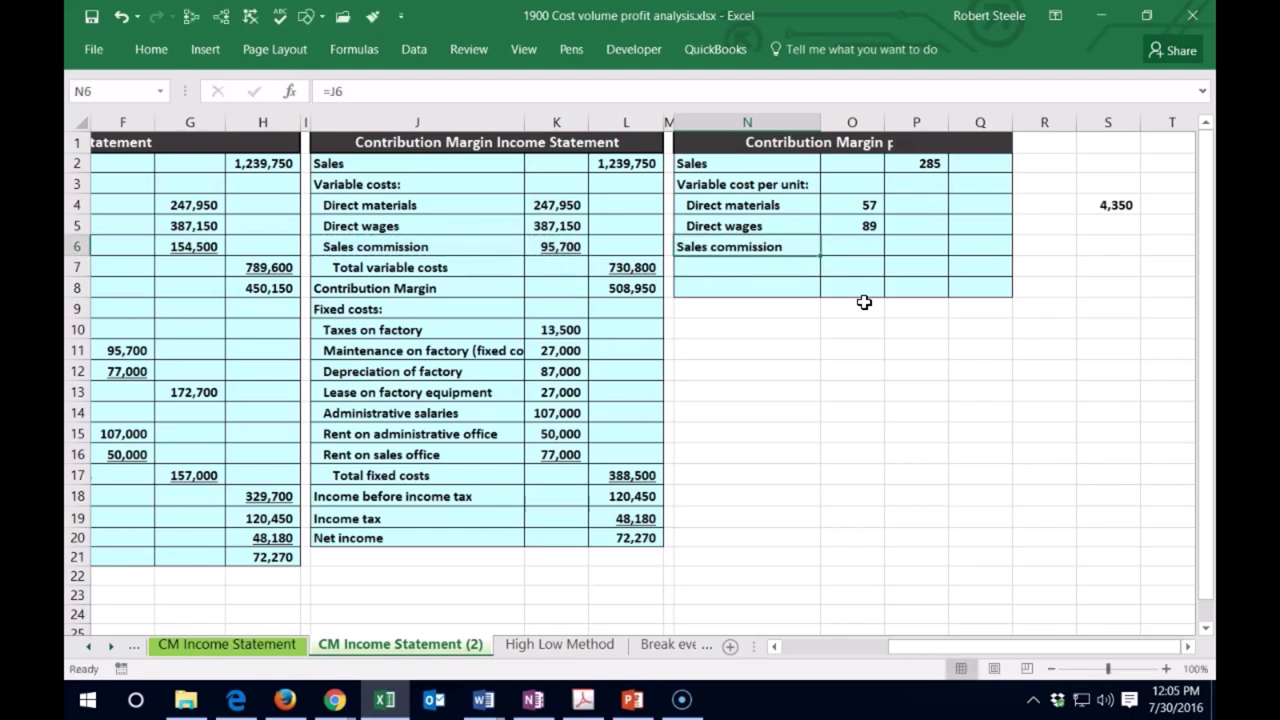
click(140, 49)
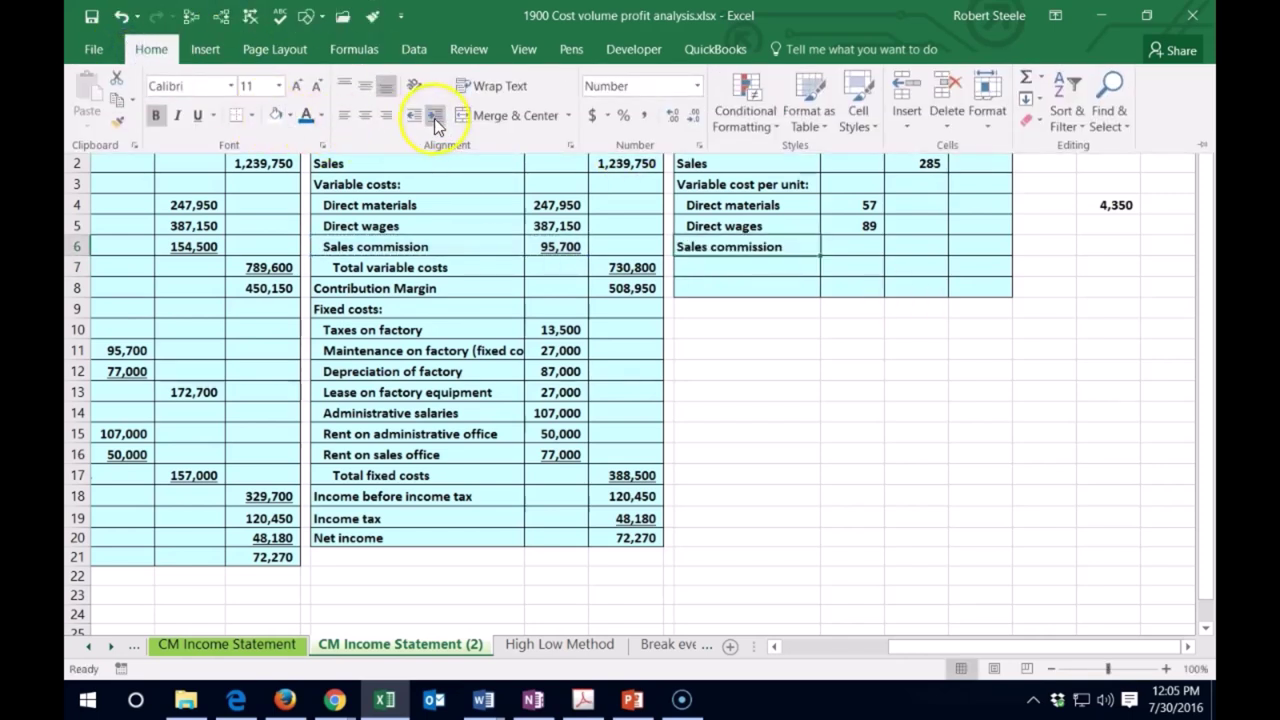
Calculate sales commission per unit in O6 by dividing K6 by 4350.
click(833, 246)
click(833, 246)
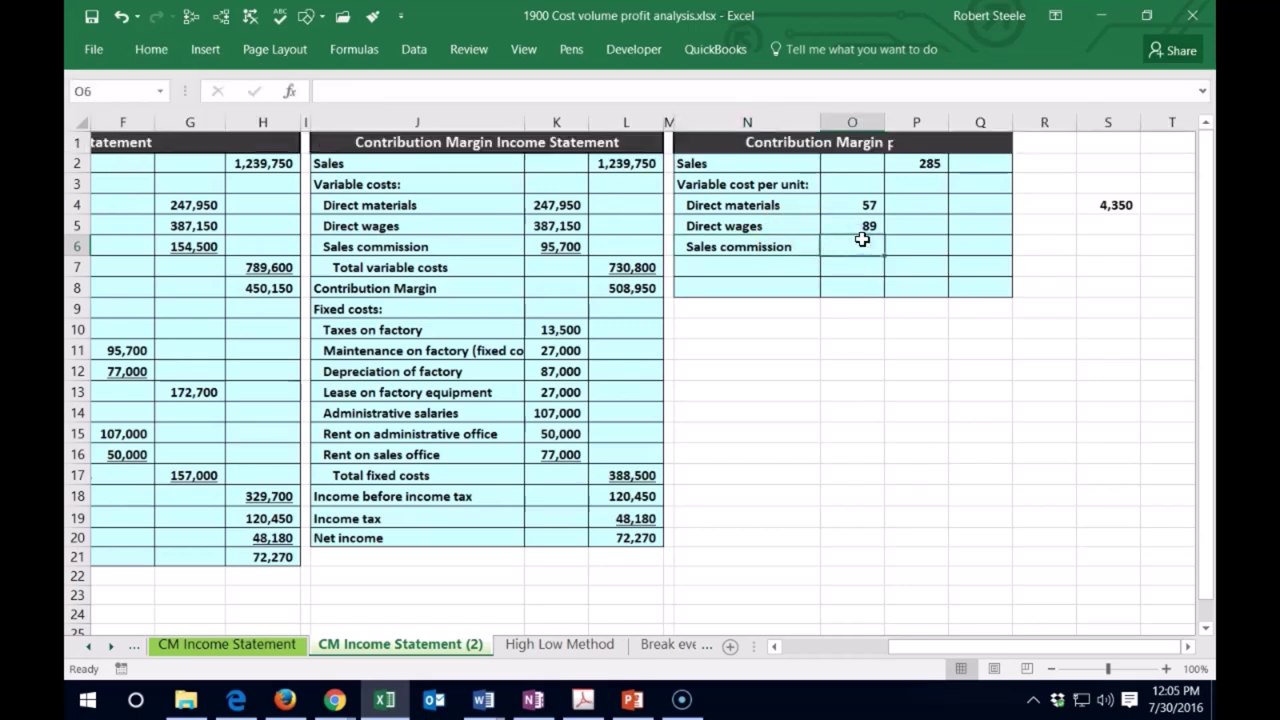
text(=)
key(Left)
key(Left)
key(Left)
key(Left)
text(/)
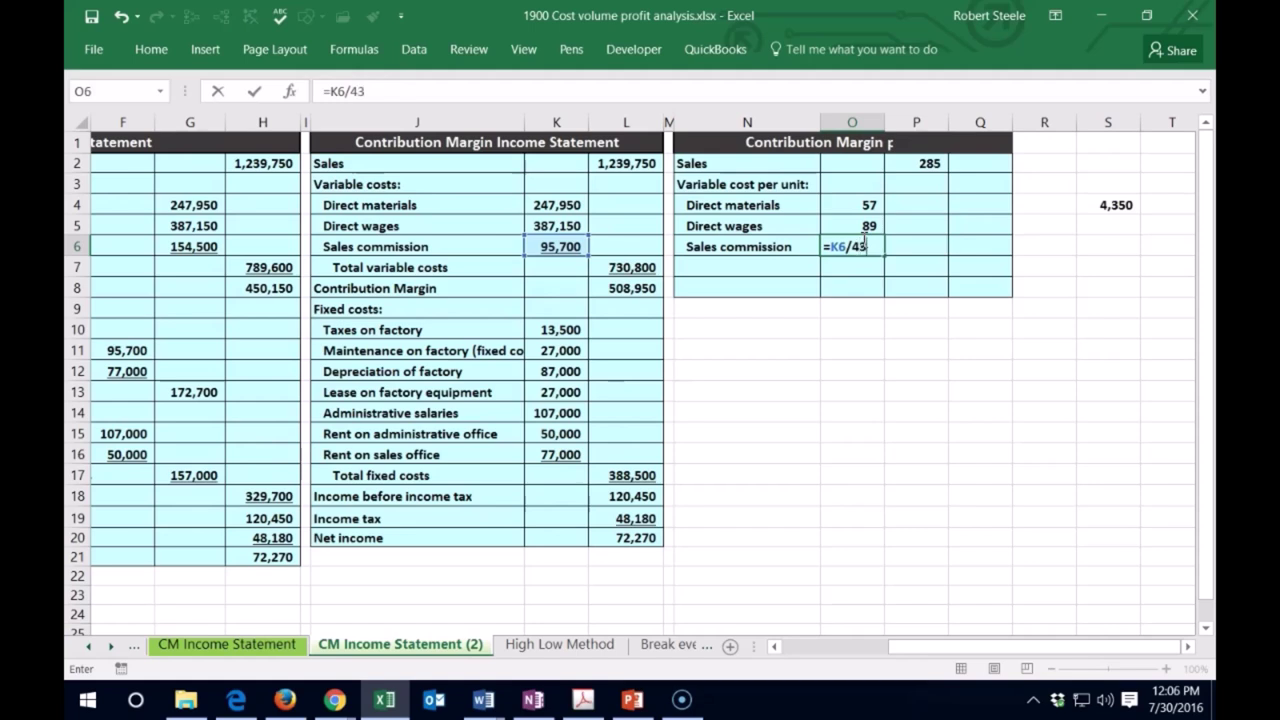
key(Return)
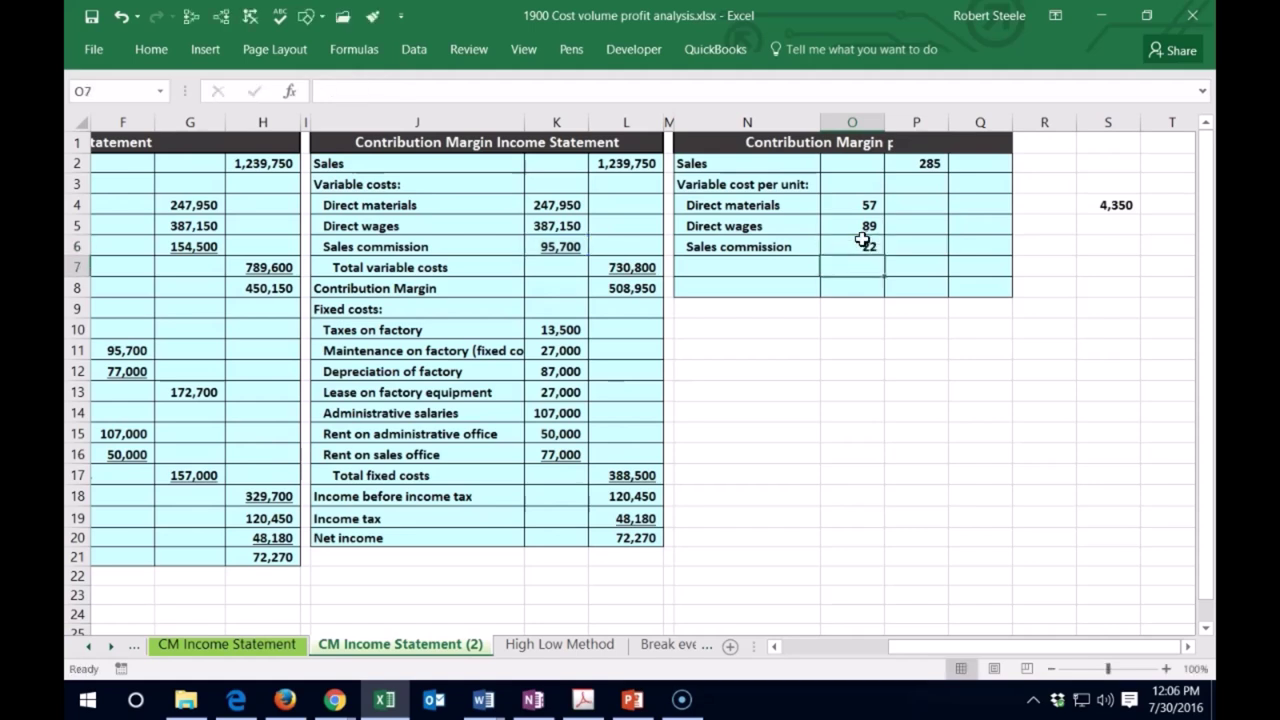
Underline the sales commission per unit figure in O6.
click(862, 244)
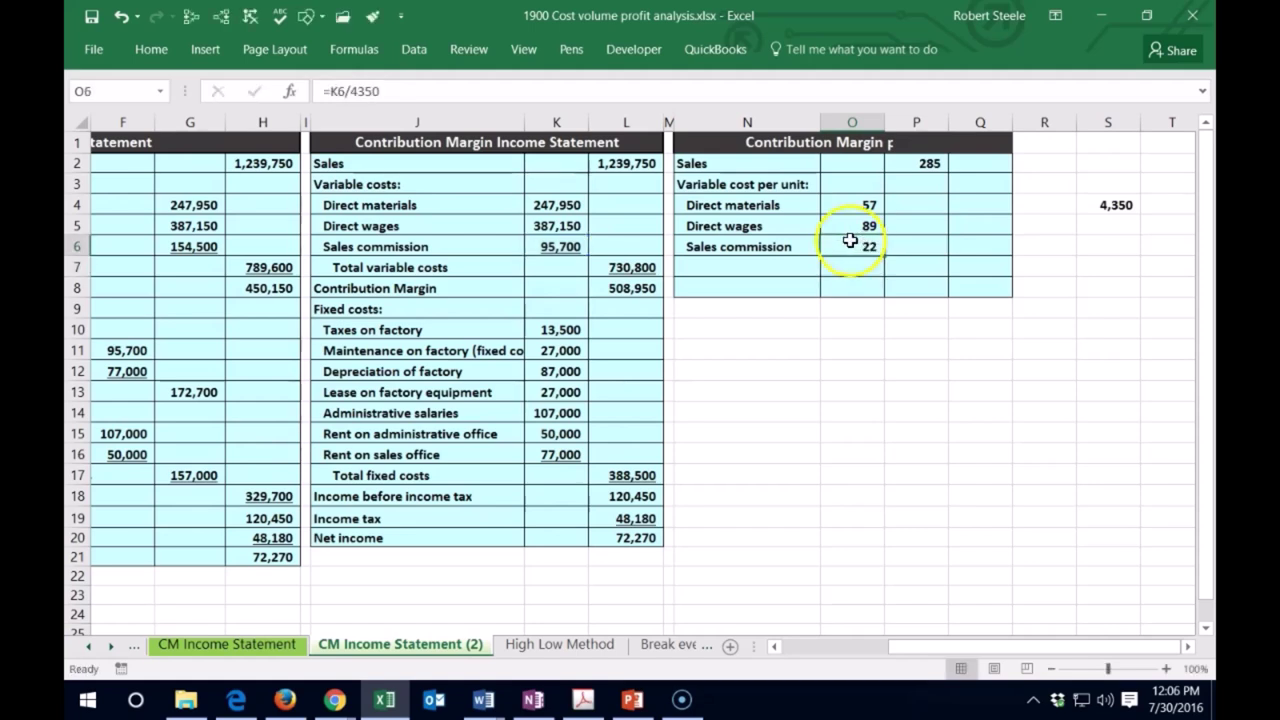
click(151, 57)
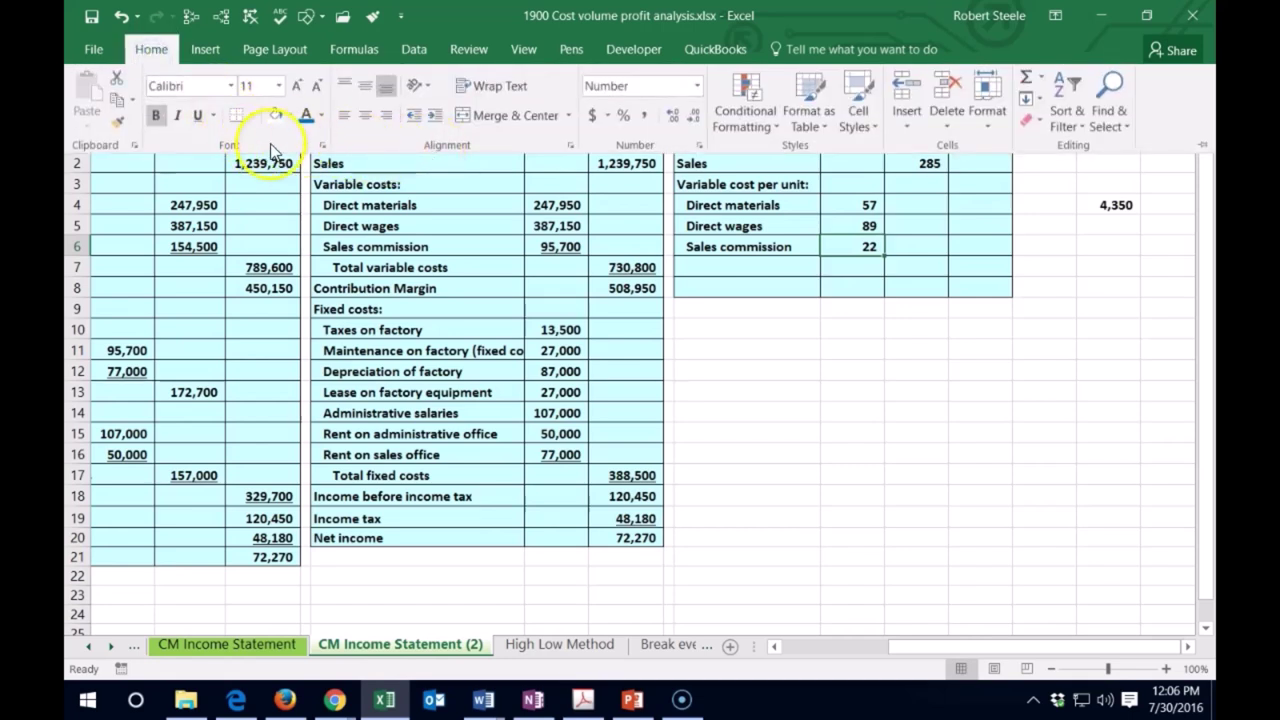
click(197, 115)
click(838, 407)
Enter the label "Total variable cost per unit" in N7 and indent it two levels.
click(698, 266)
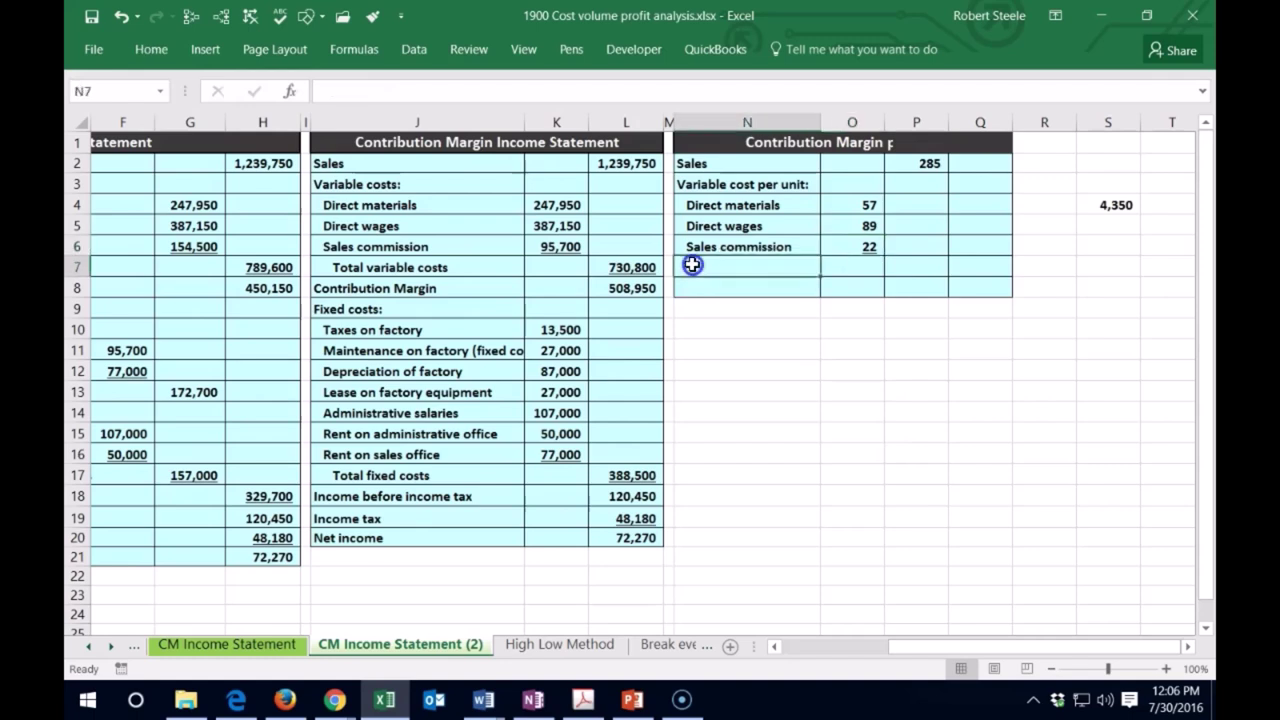
text(Total varia)
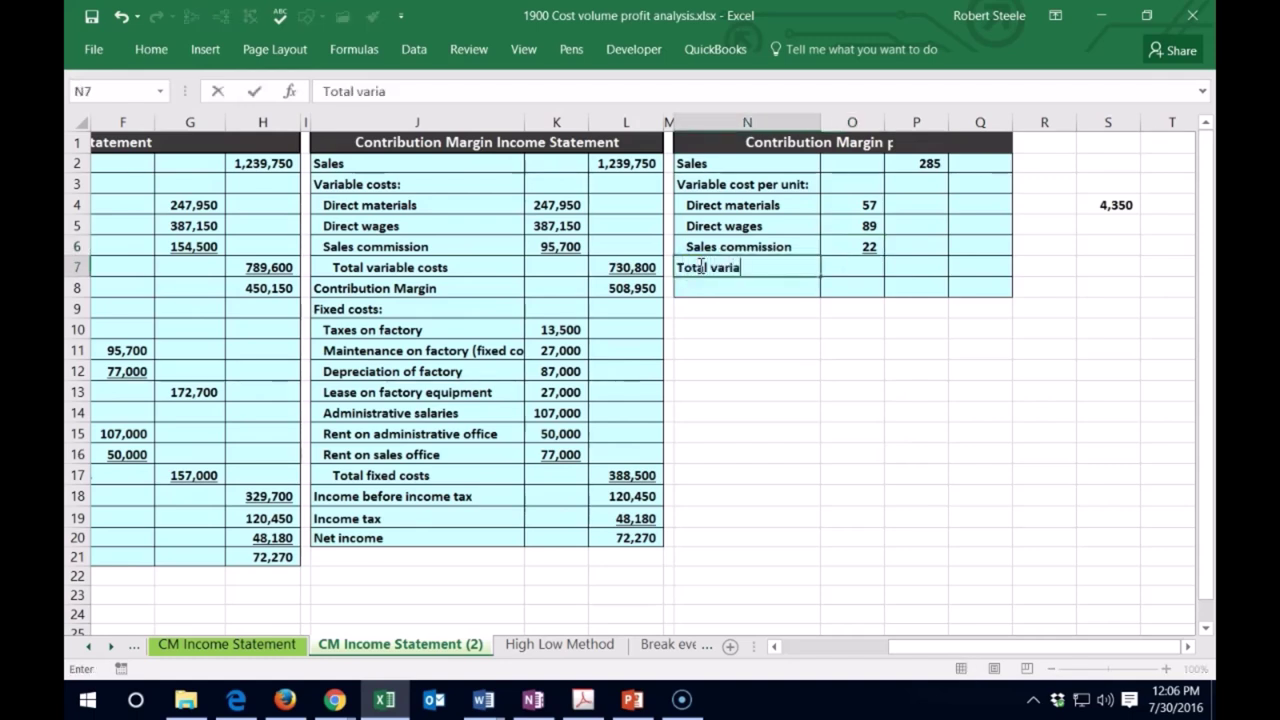
text(ble cost per unit)
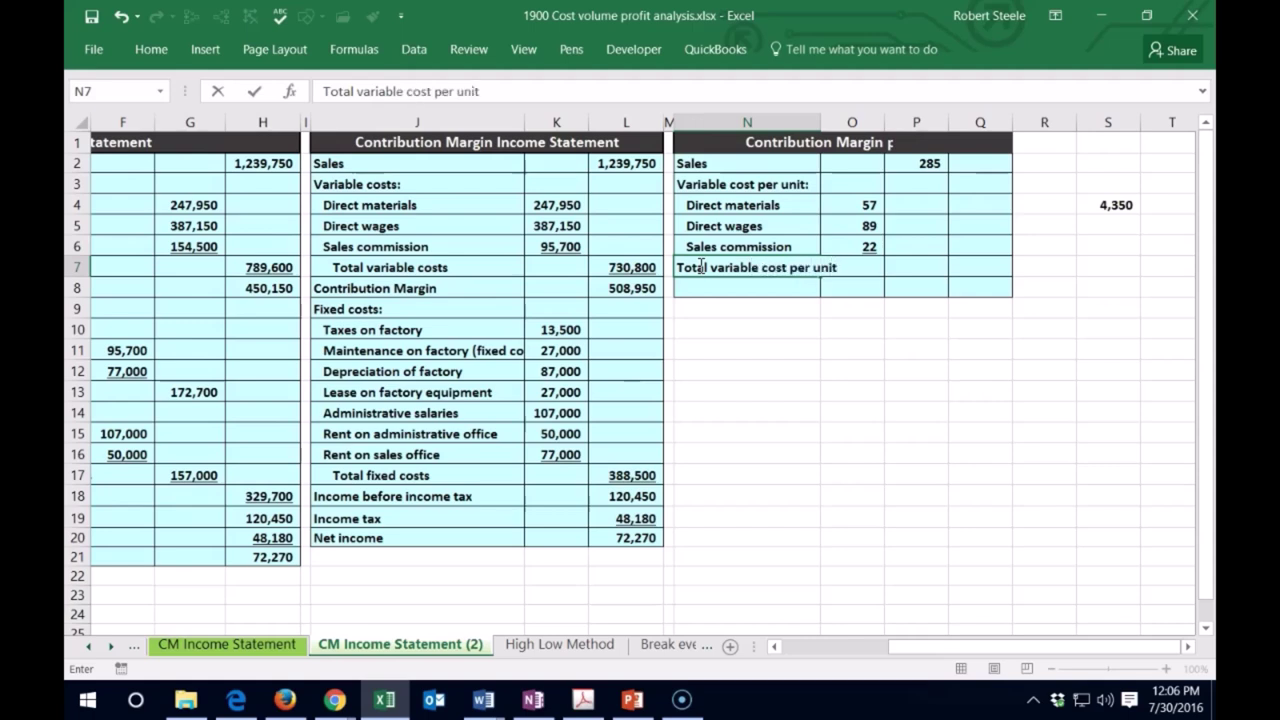
key(Return)
key(Up)
click(141, 56)
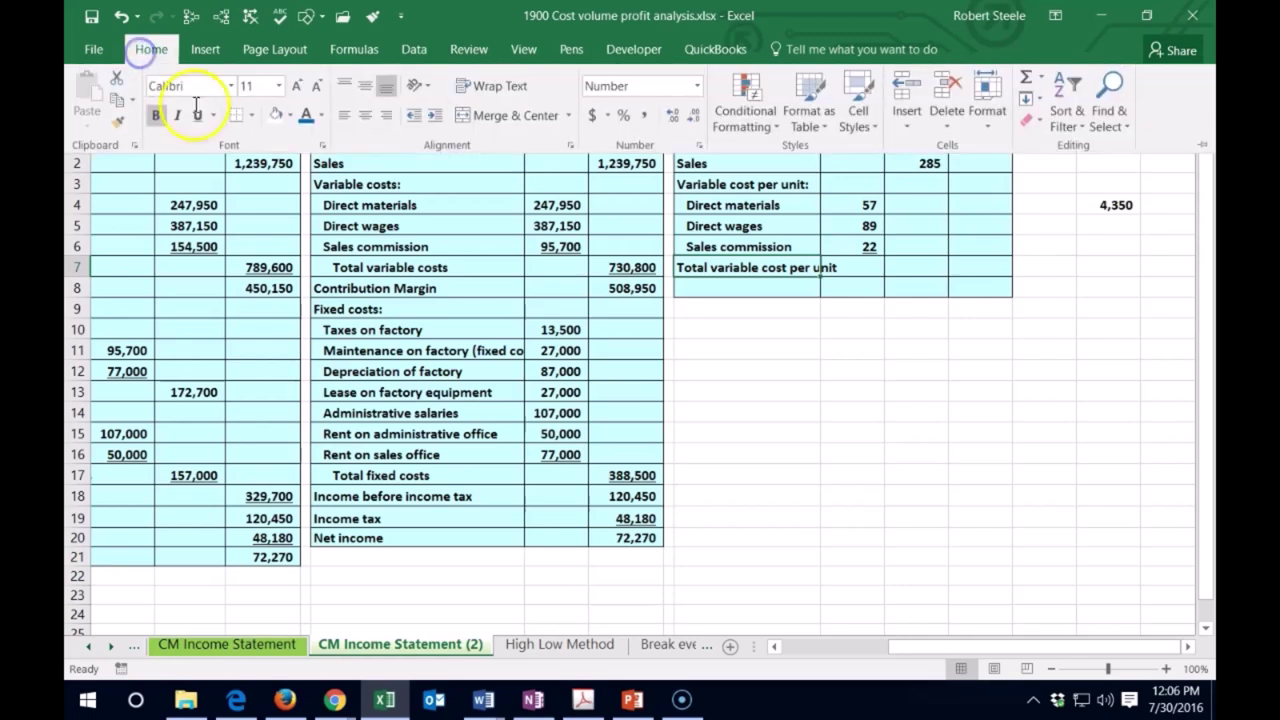
click(440, 118)
click(440, 118)
click(848, 388)
Total the variable costs per unit in P7 with =SUM(O4:O6) and underline the figure.
click(906, 268)
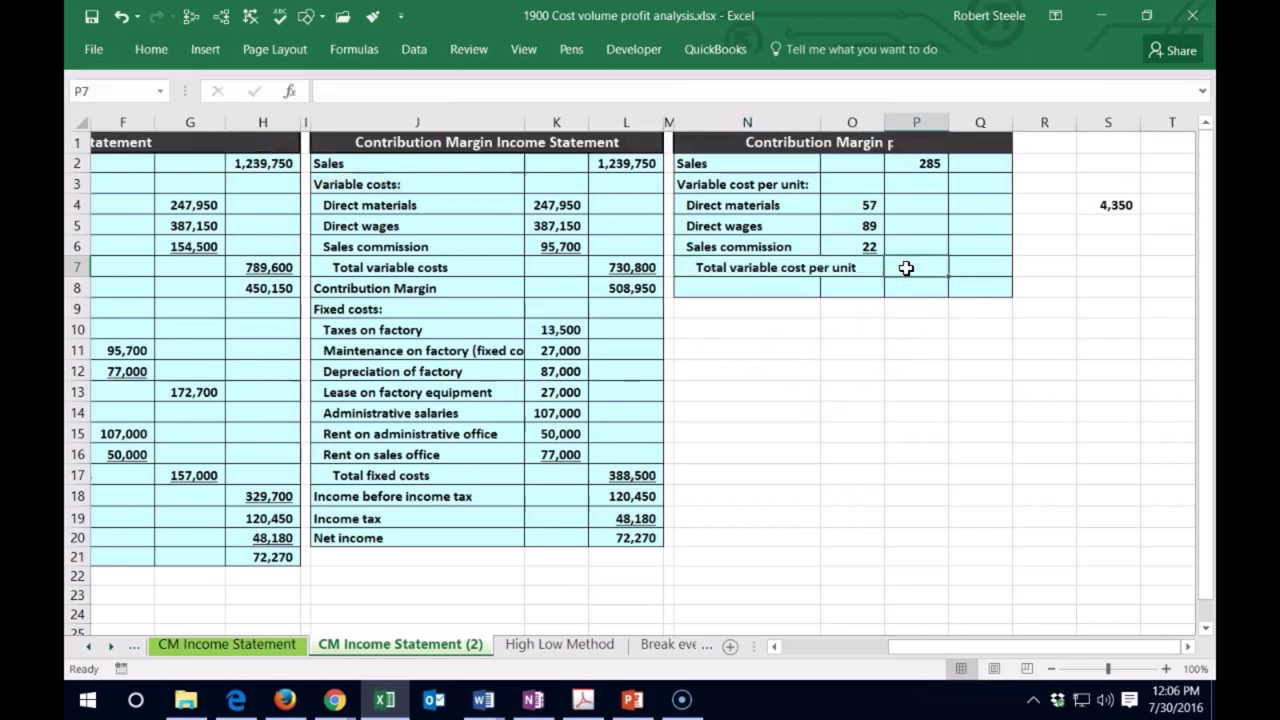
click(918, 278)
text(=sum()
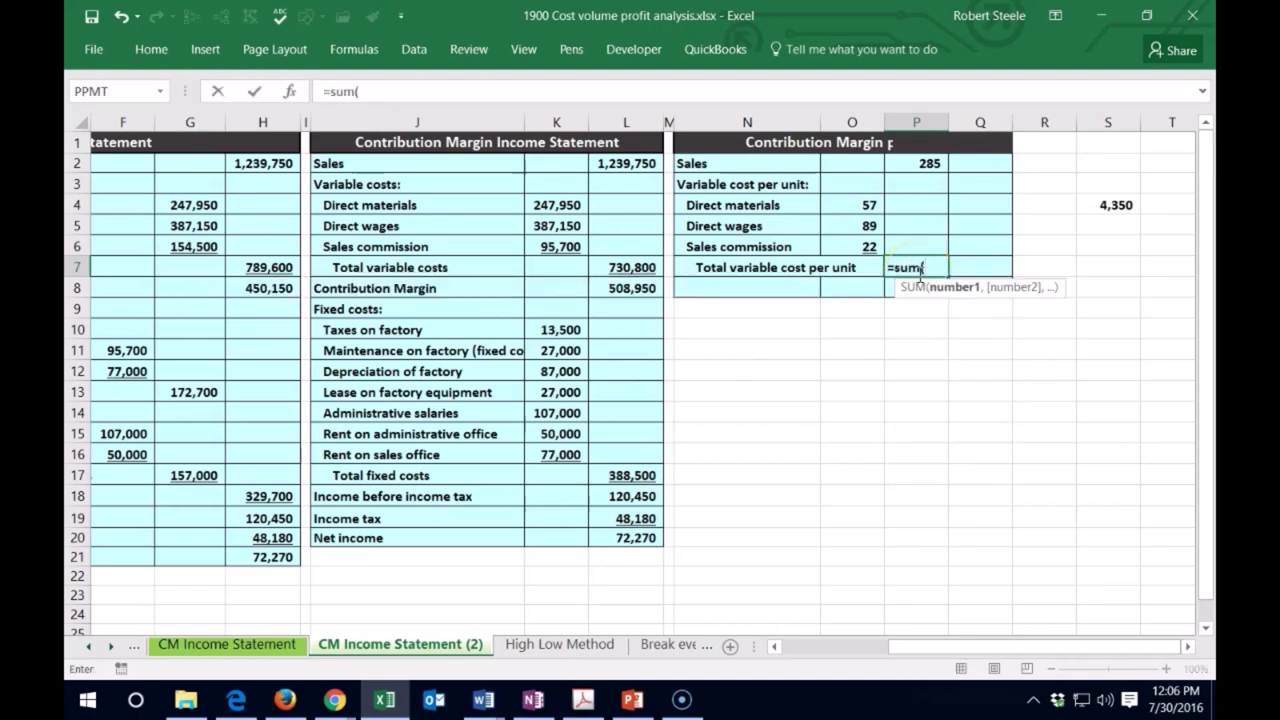
click(859, 202)
drag(859, 202, 834, 243)
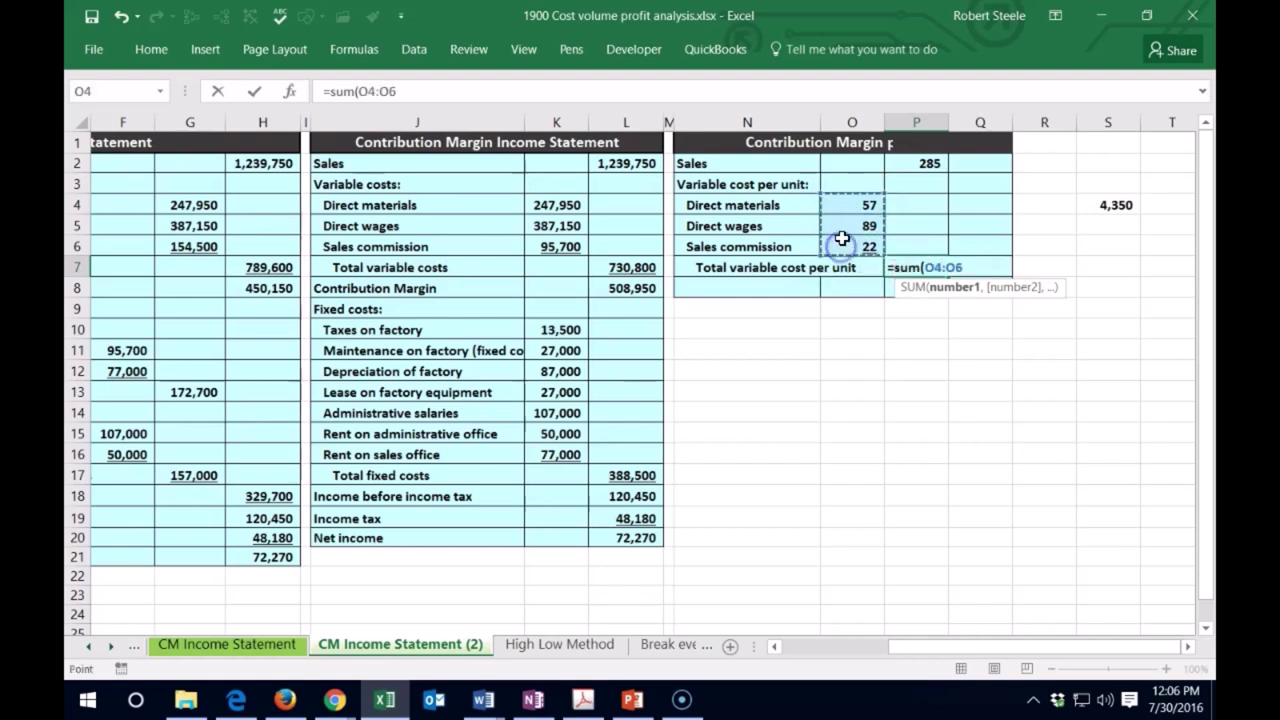
key(Return)
key(Up)
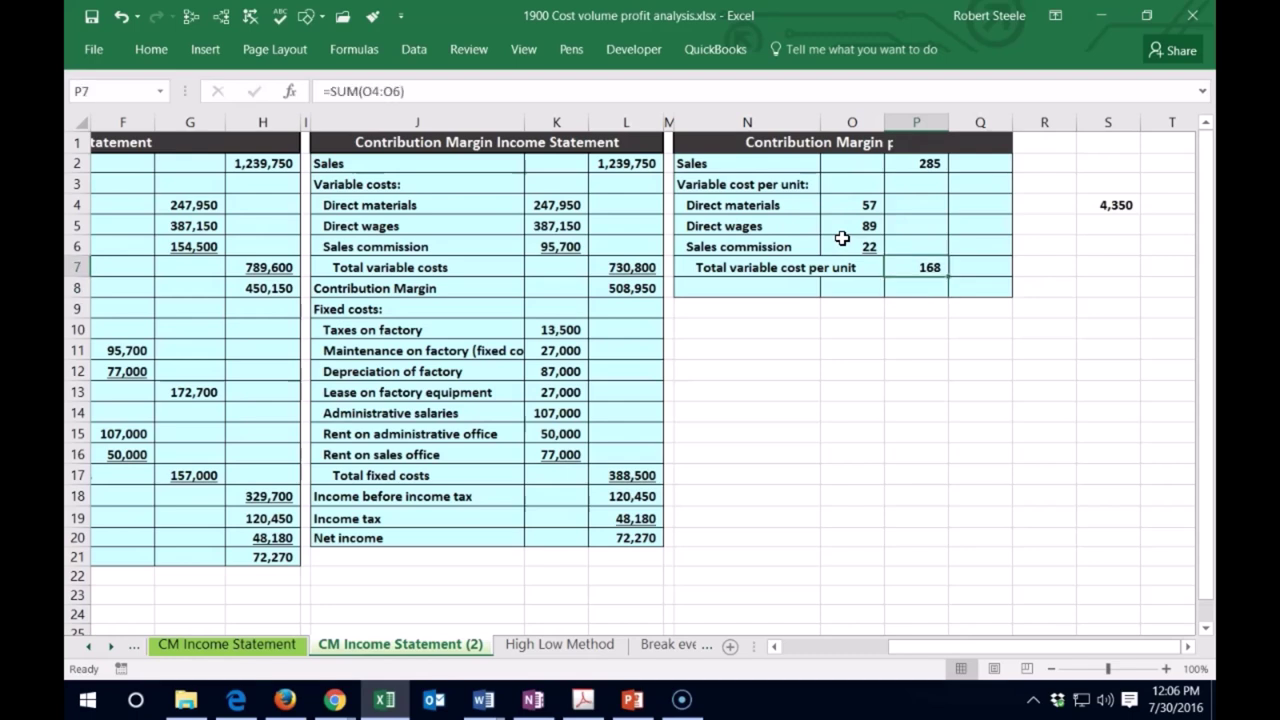
click(152, 50)
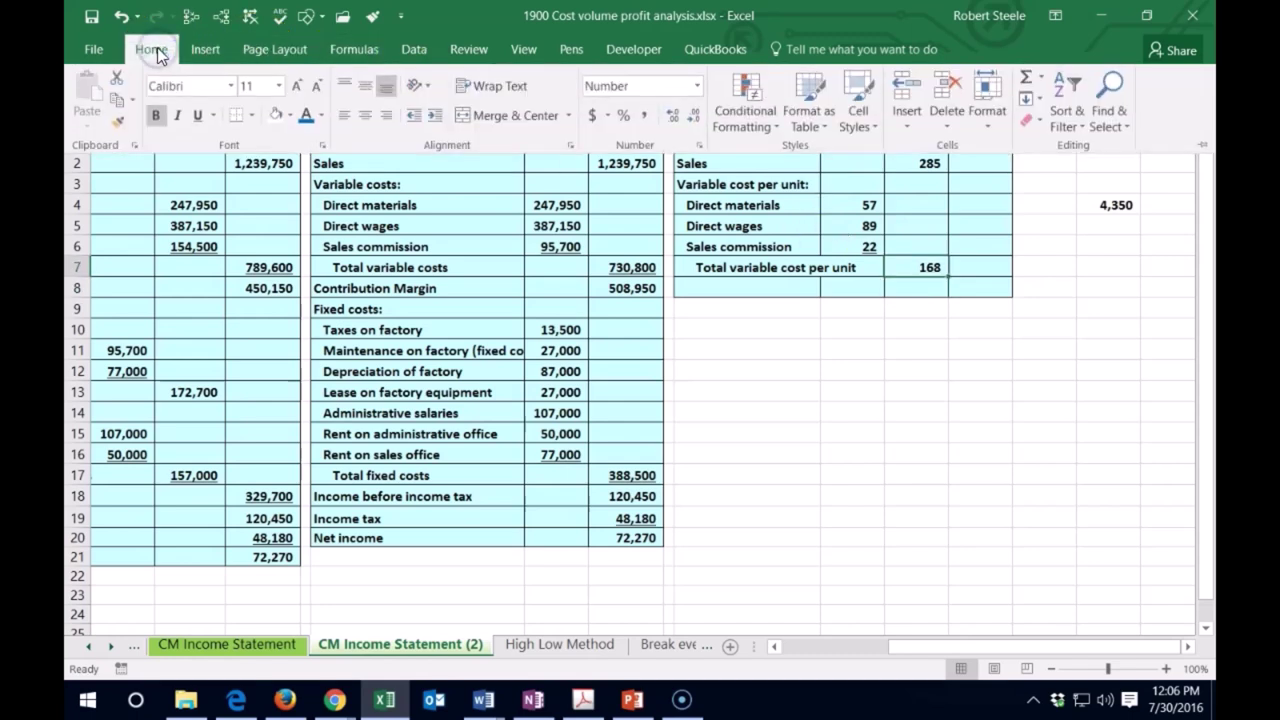
click(199, 115)
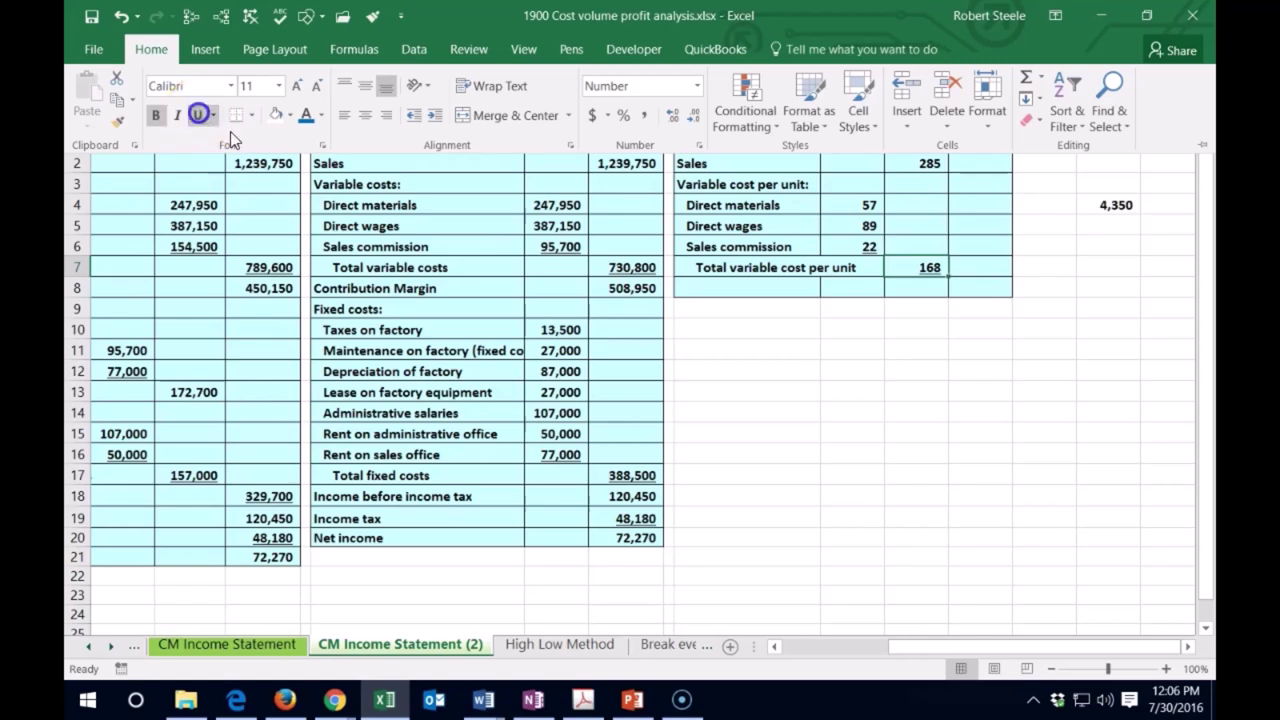
Enter the label "Contribution Margin per unit" in N8 below the total variable cost line.
click(730, 284)
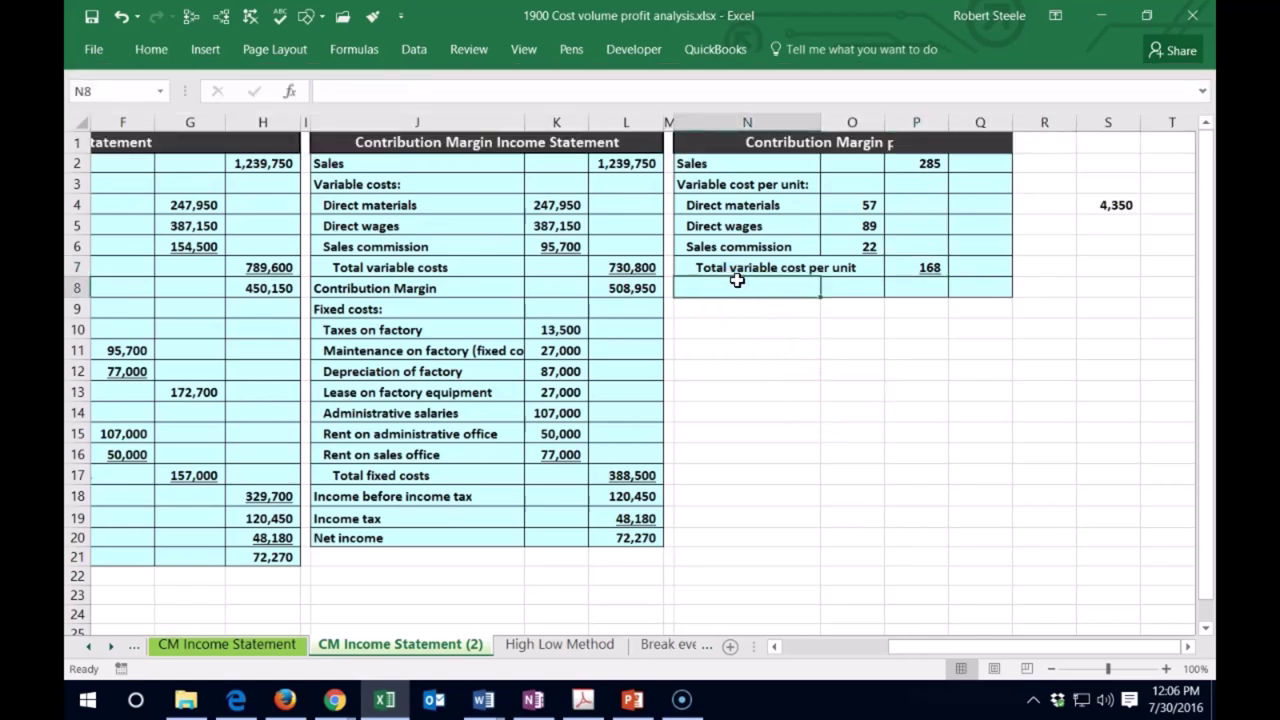
text(Contribution Margin per unit)
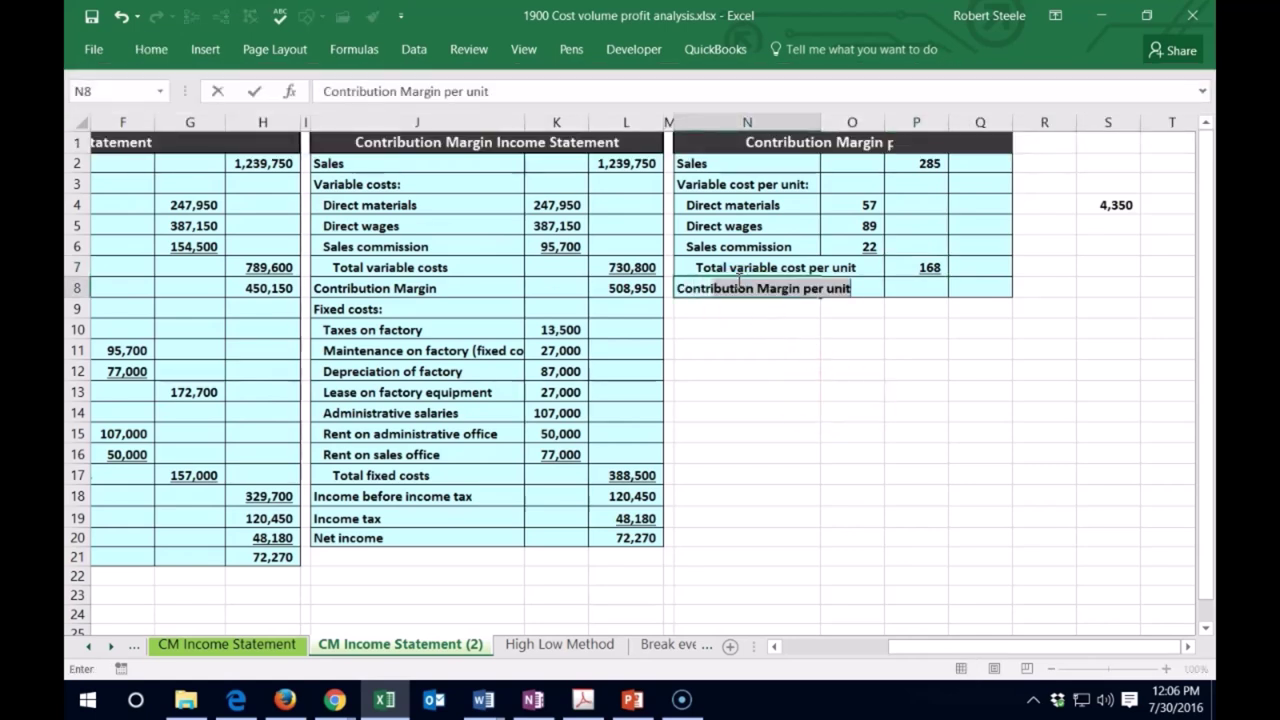
key(Return)
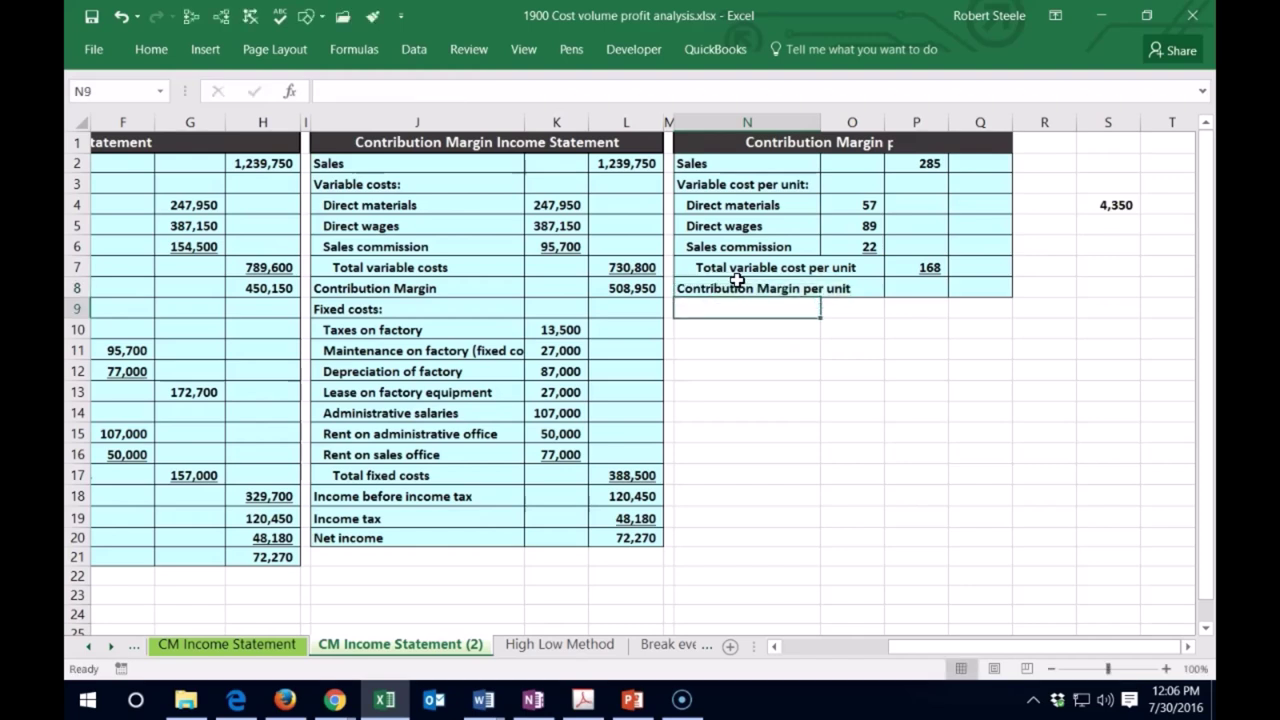
Calculate the contribution margin per unit in P8 with =P2-P7, sales minus total variable cost per unit.
click(737, 284)
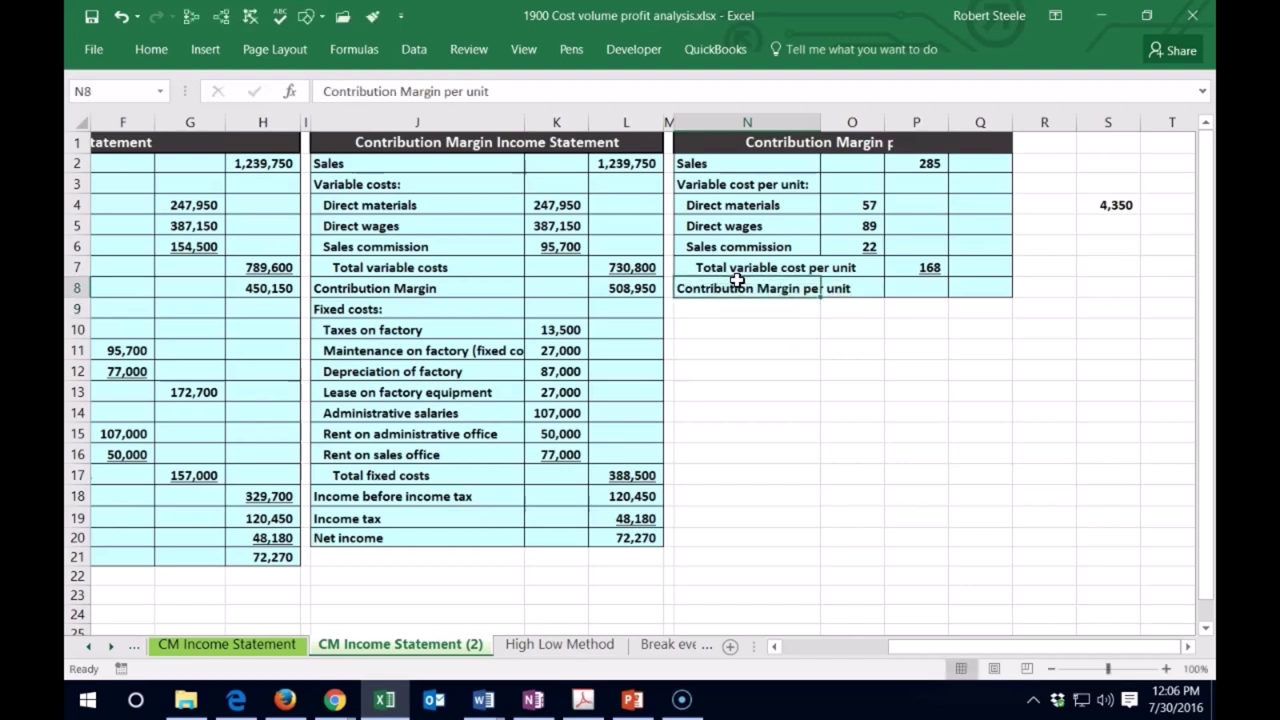
key(Right)
key(Right)
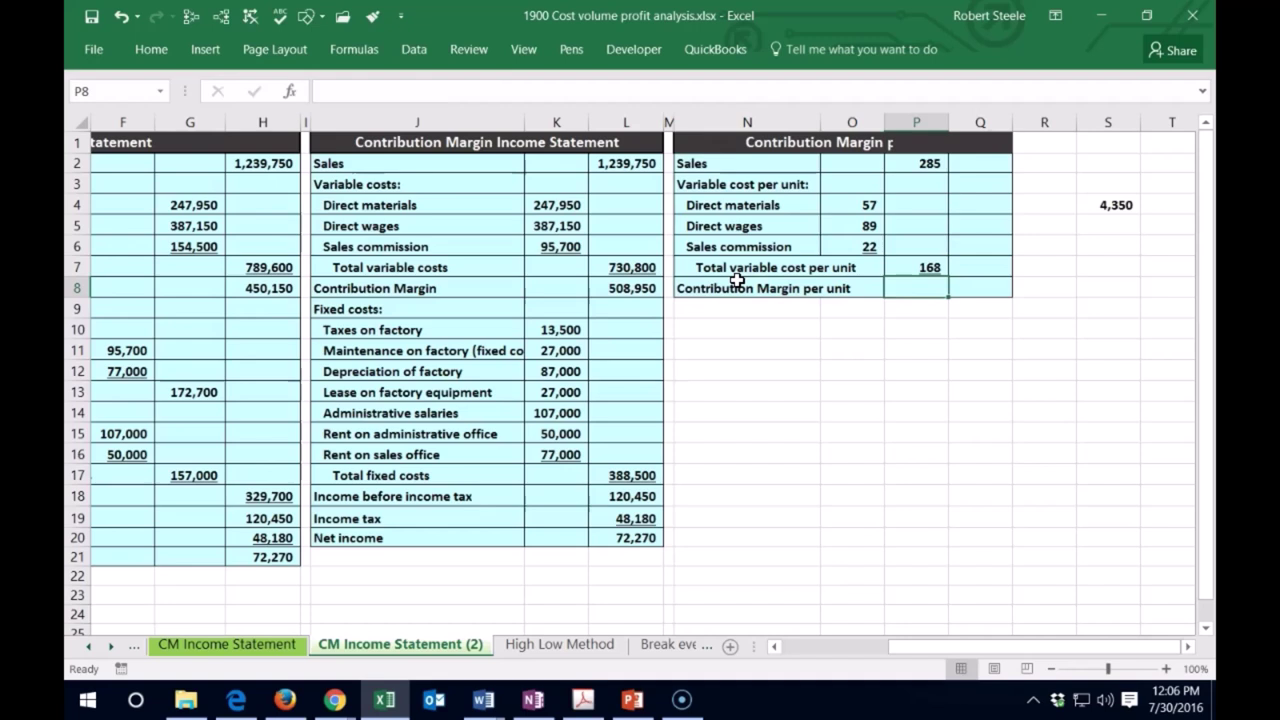
text(=)
click(921, 167)
text(-)
click(905, 268)
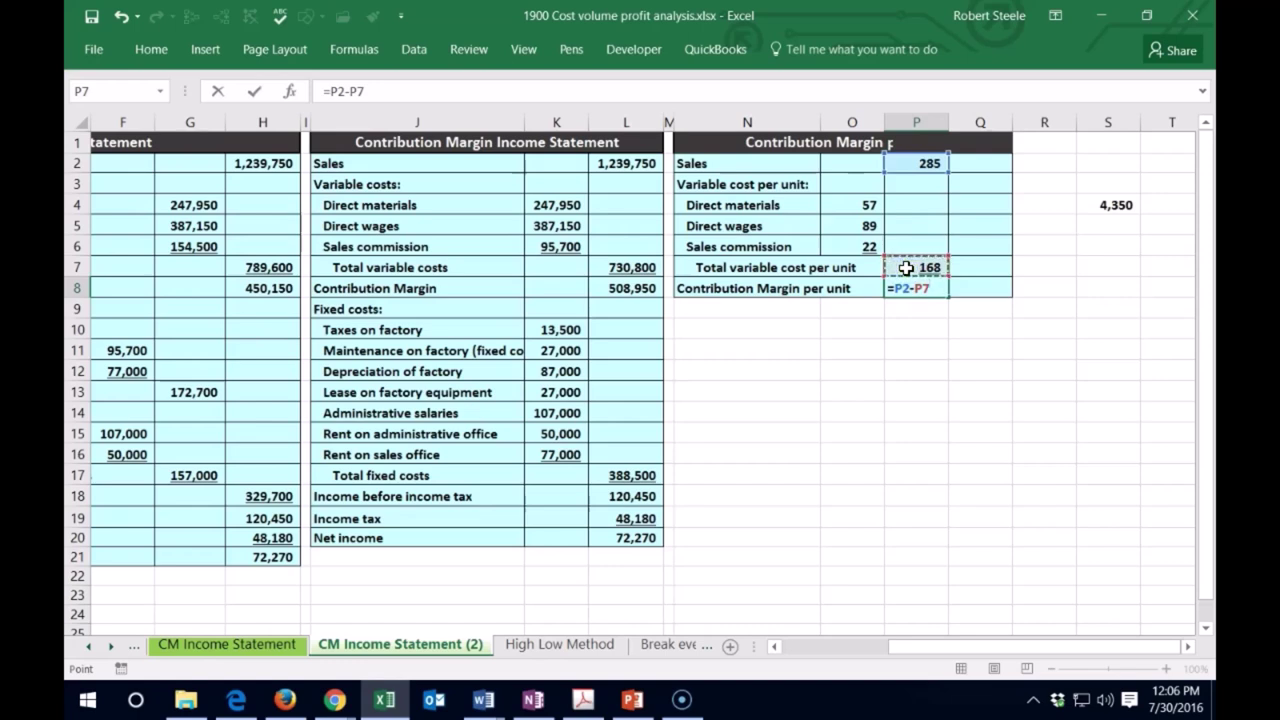
key(Return)
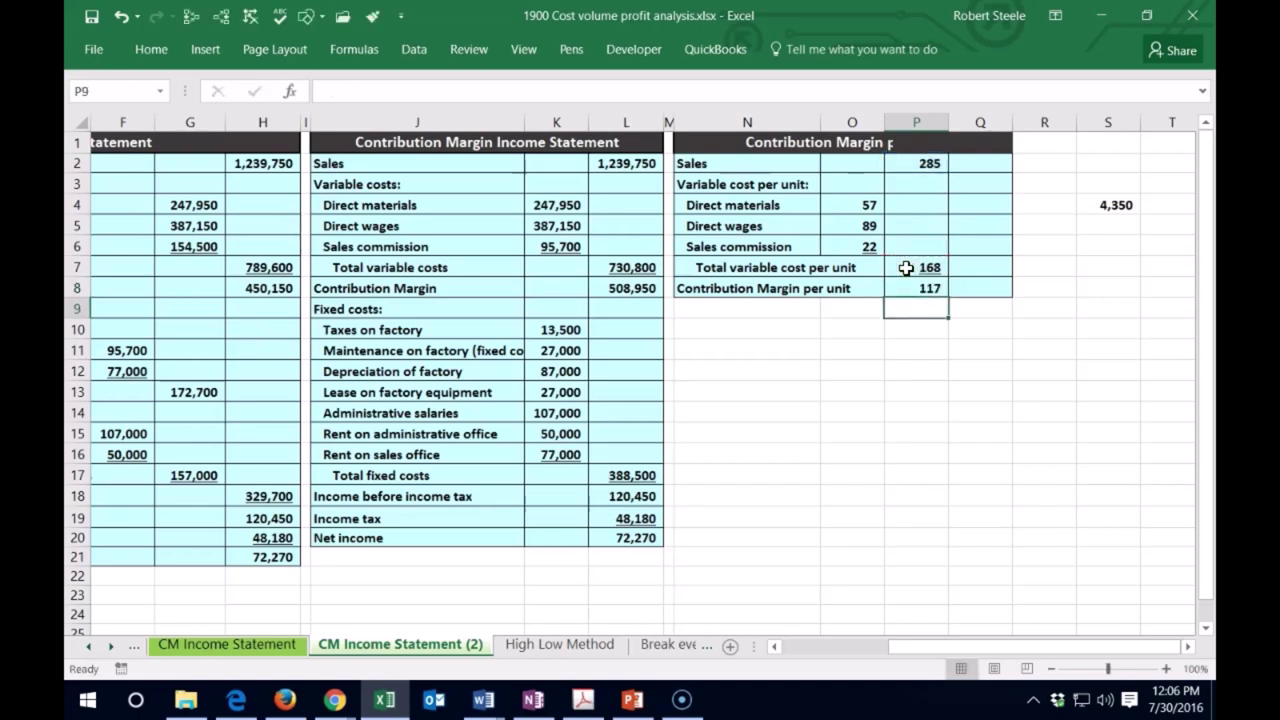
Change the sales label in N2 to "Sales per unit".
double_click(724, 163)
text(unit)
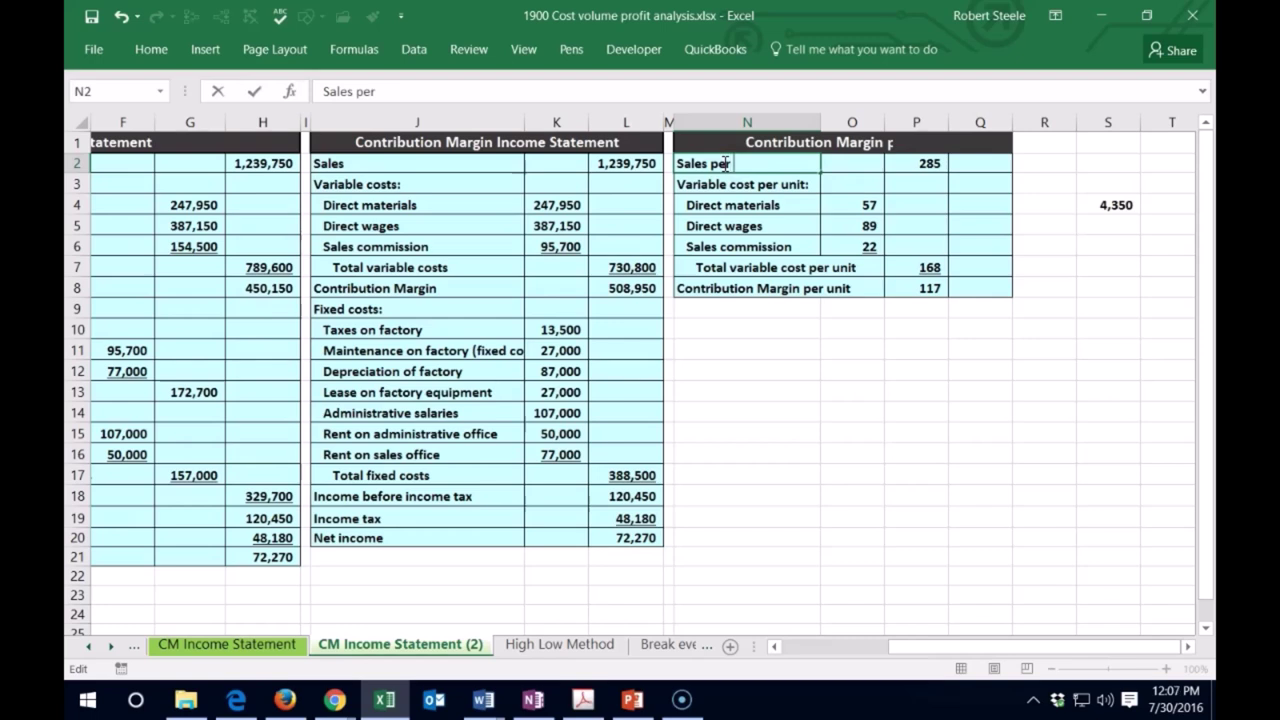
key(Return)
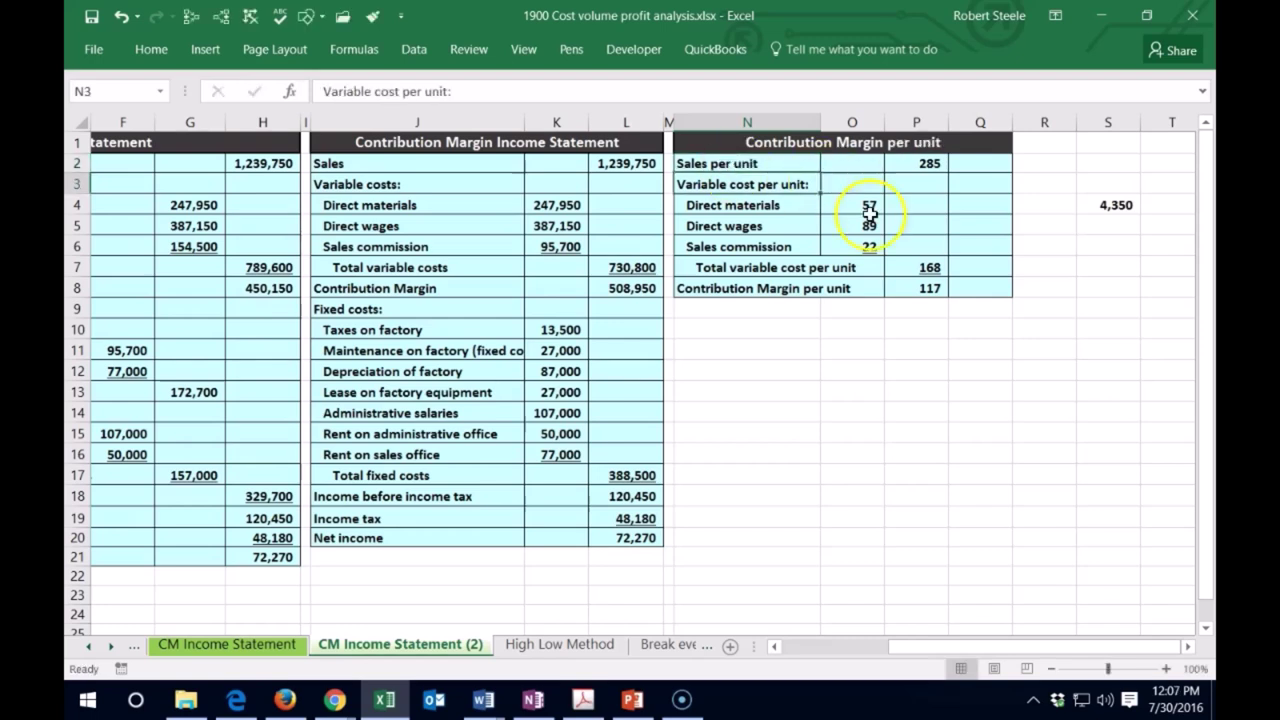
Enter the total fixed costs, 388500, in P11 below the Contribution Margin per unit table.
click(922, 290)
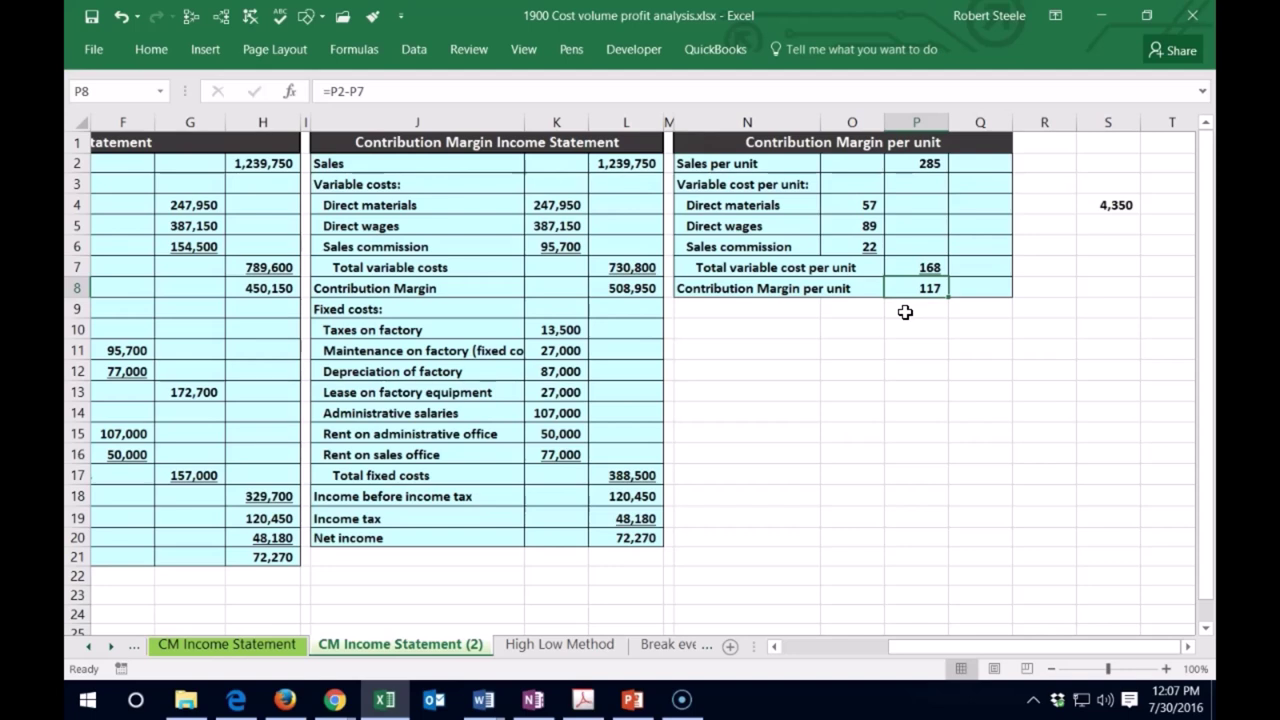
click(641, 474)
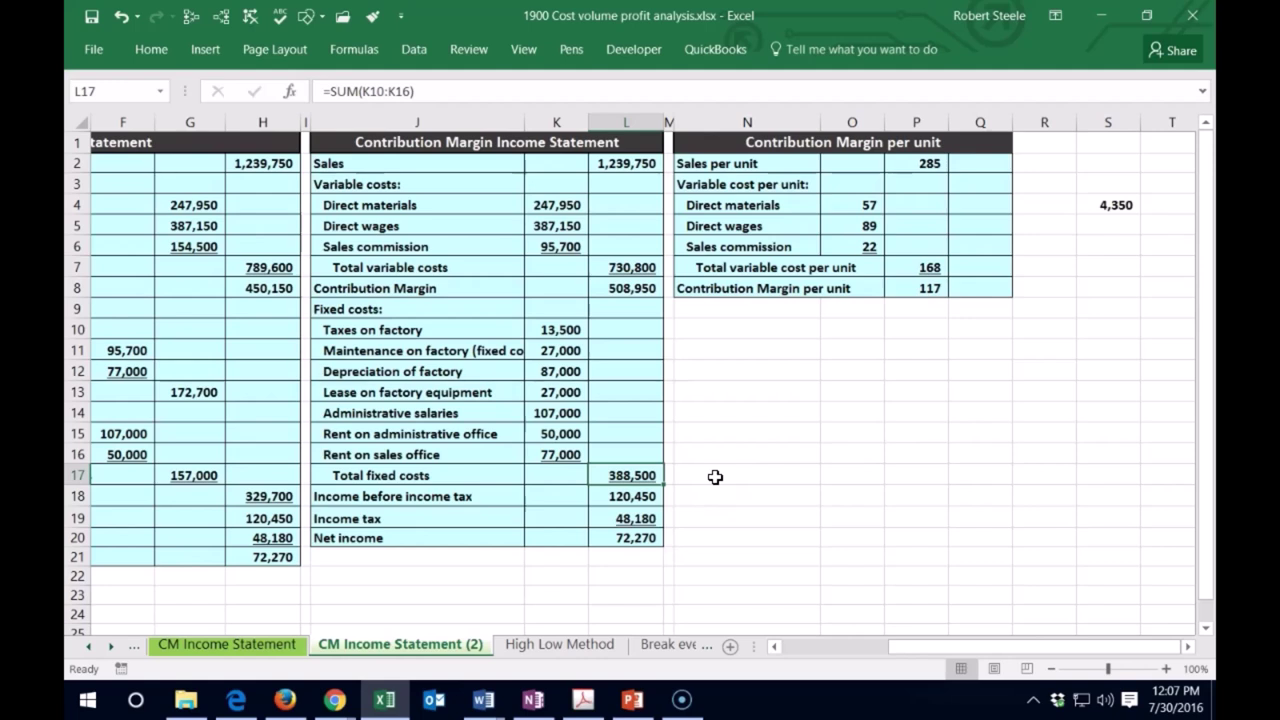
click(908, 349)
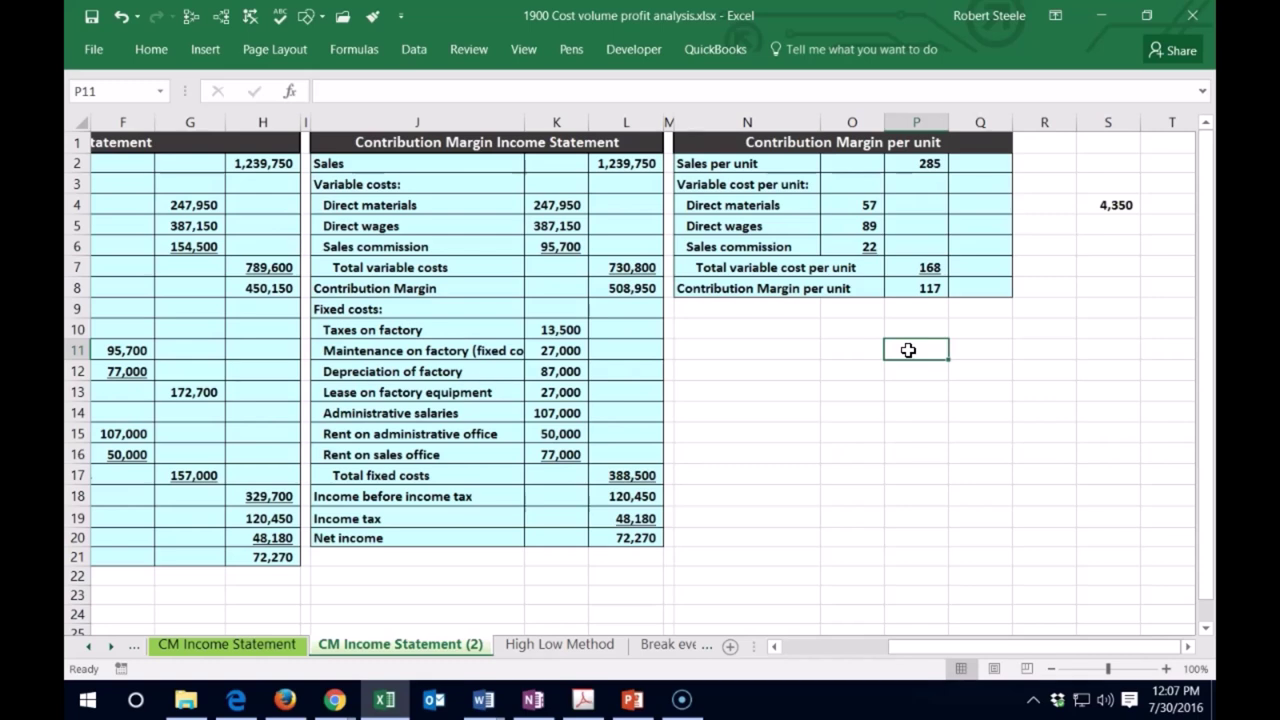
text(388500)
key(Return)
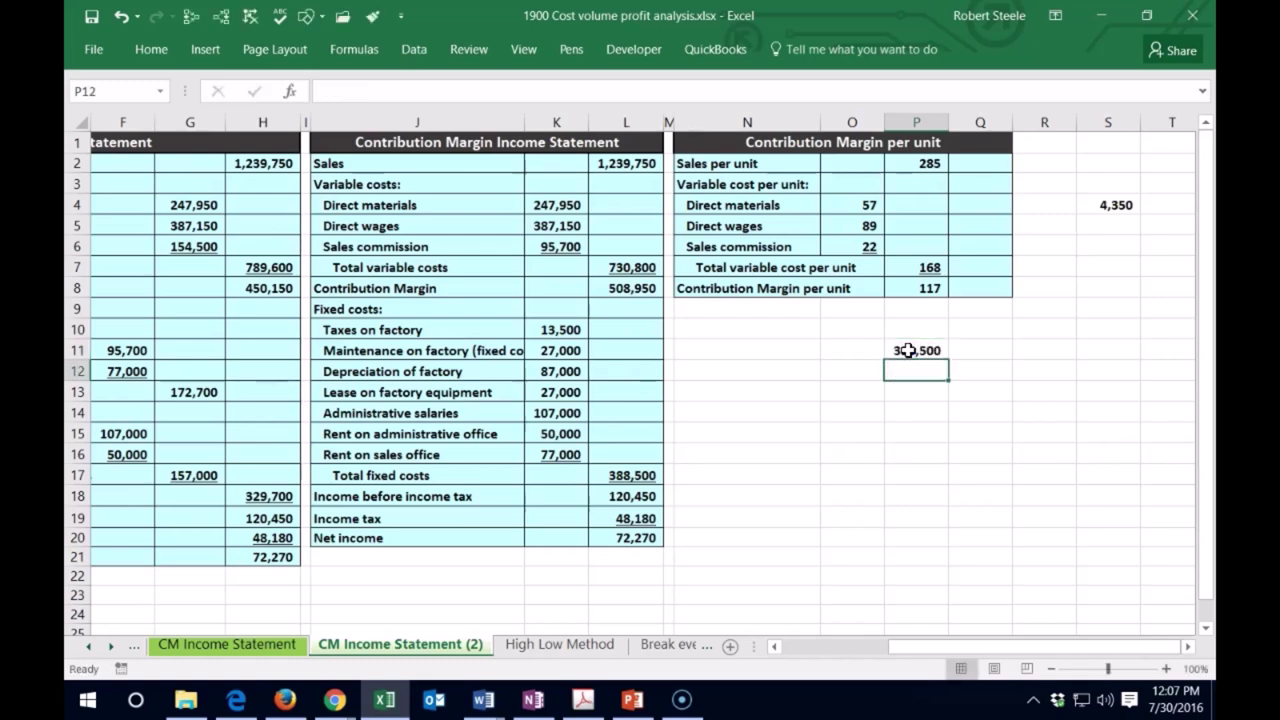
Bring the contribution margin per unit from P8 into P12, below the total fixed costs, with a cell reference.
text(=)
key(Up)
key(Up)
key(Up)
key(Up)
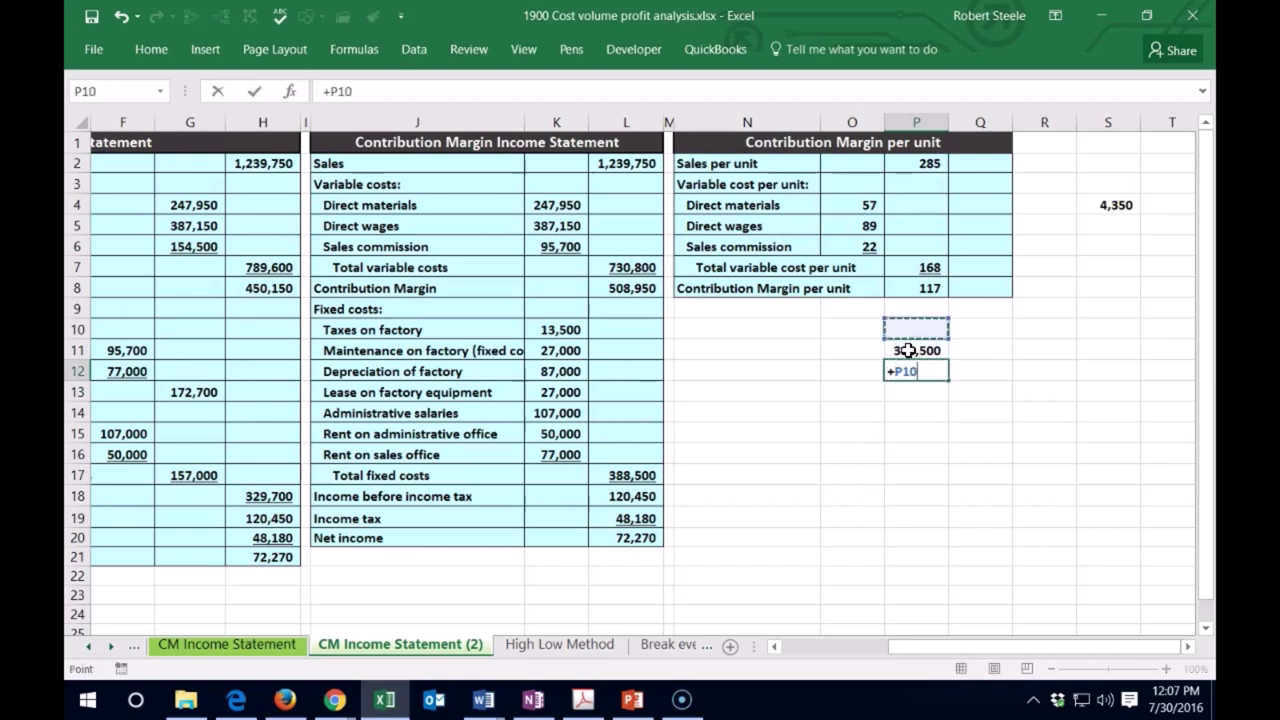
key(Return)
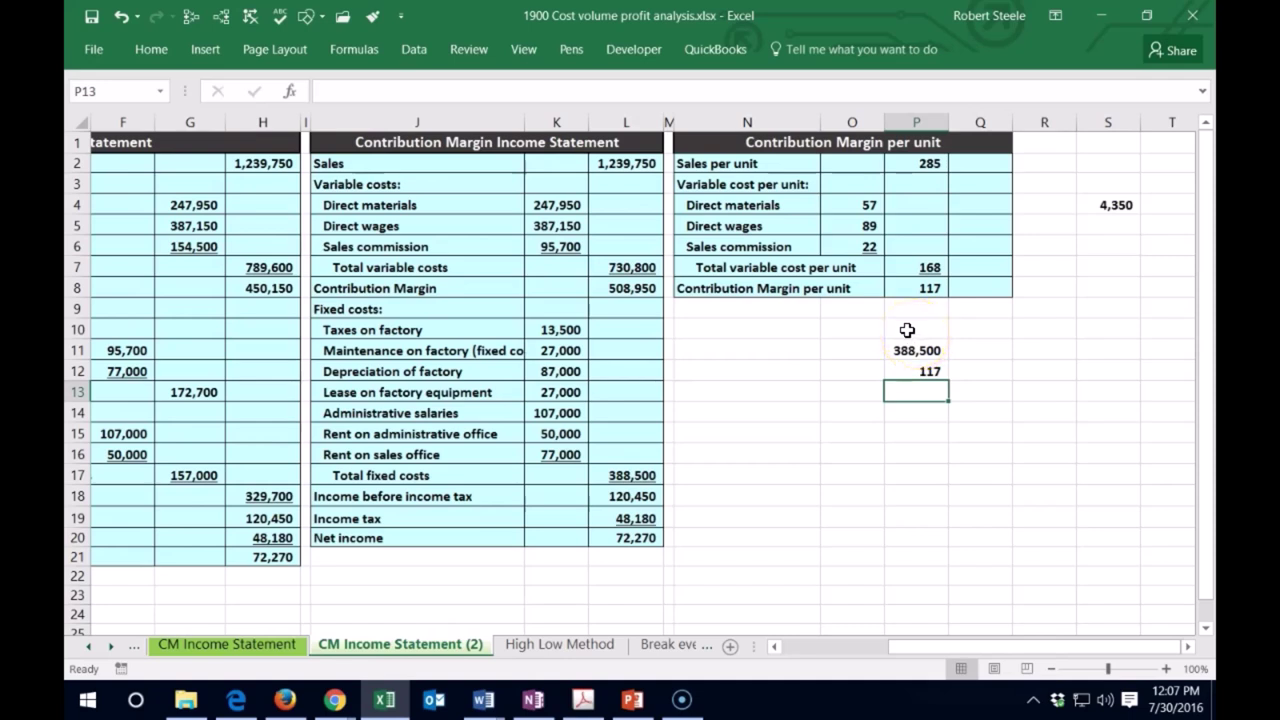
Calculate the break-even point in units in P13 with =P11/P12, total fixed costs divided by contribution margin per unit.
text(=)
key(Up)
key(Up)
text(/)
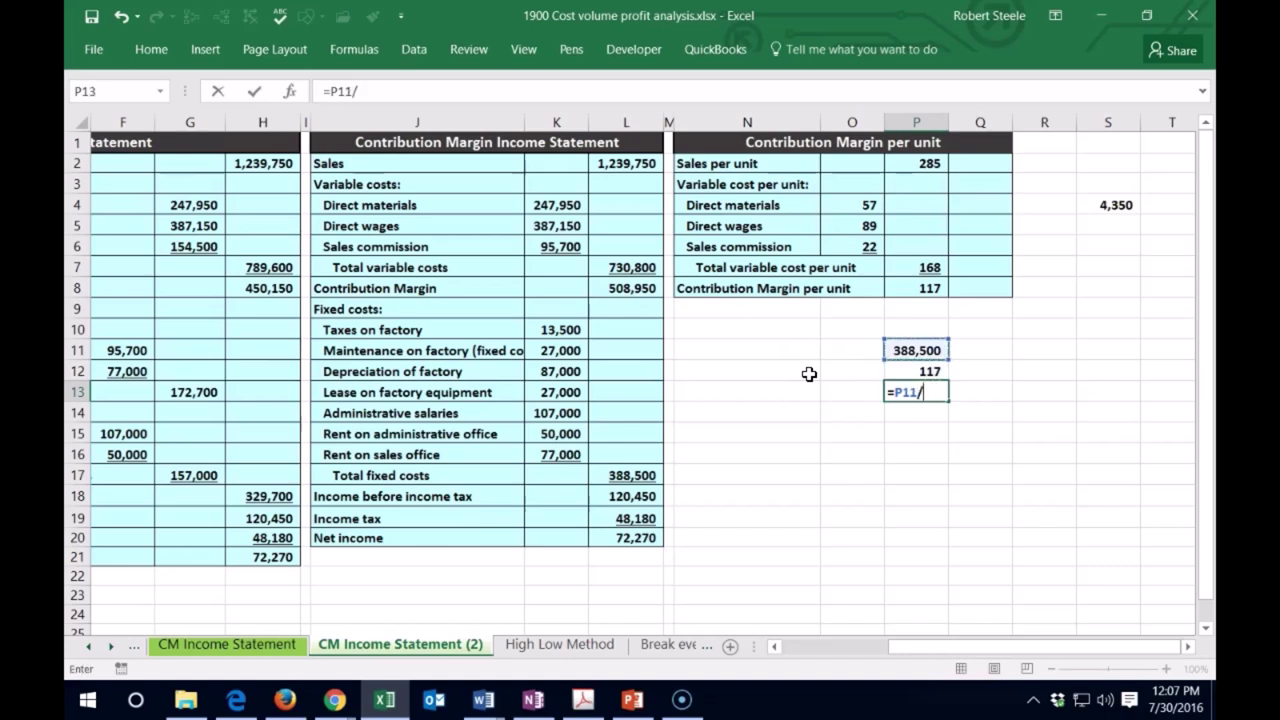
click(890, 367)
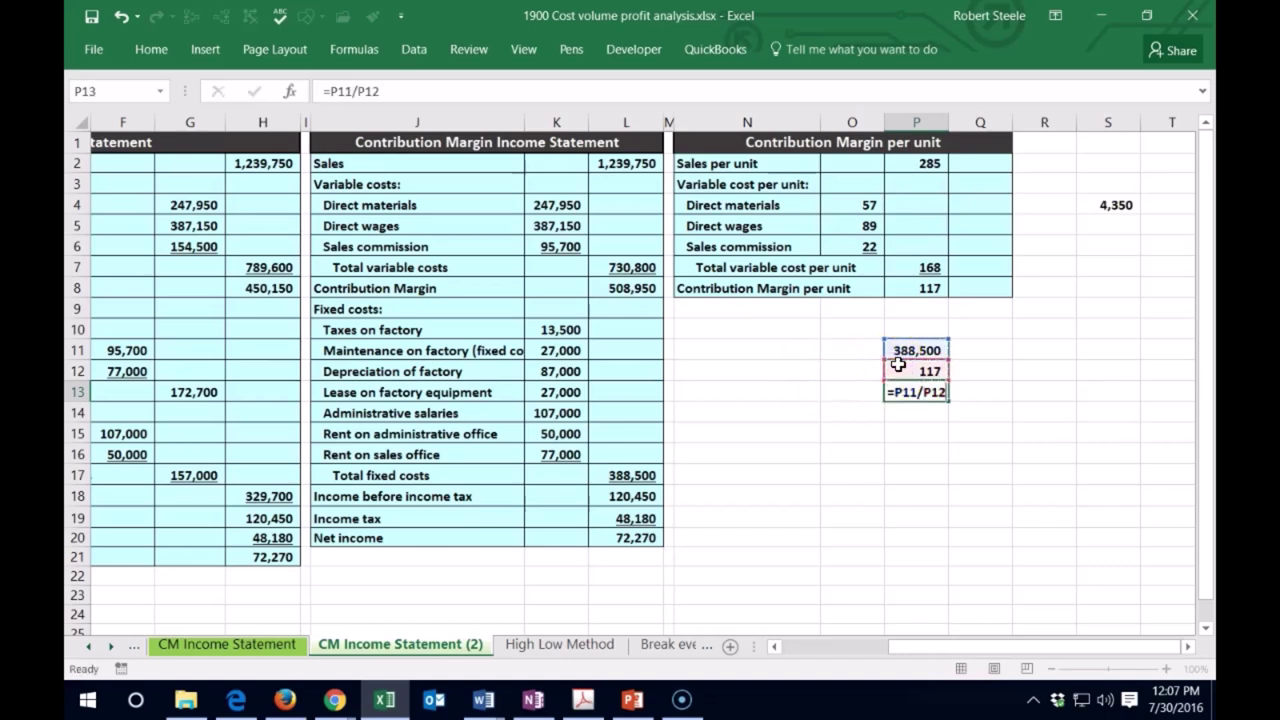
key(Return)
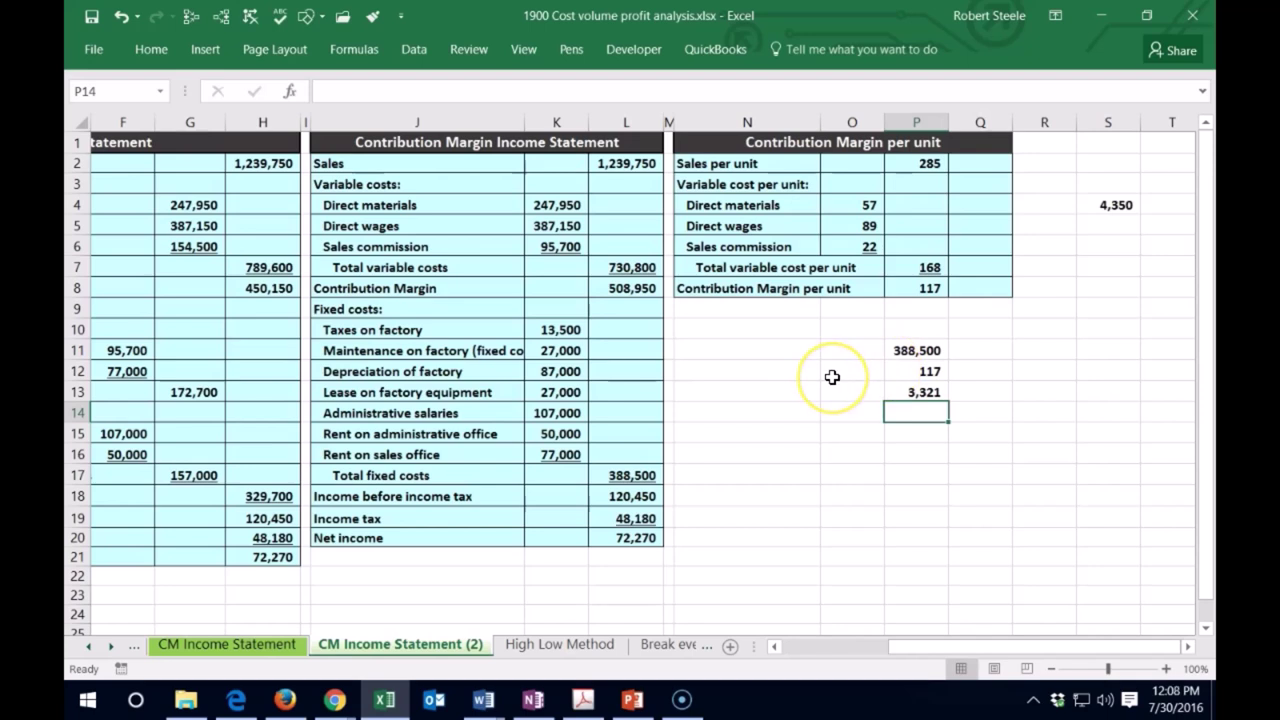
click(970, 268)
click(856, 335)
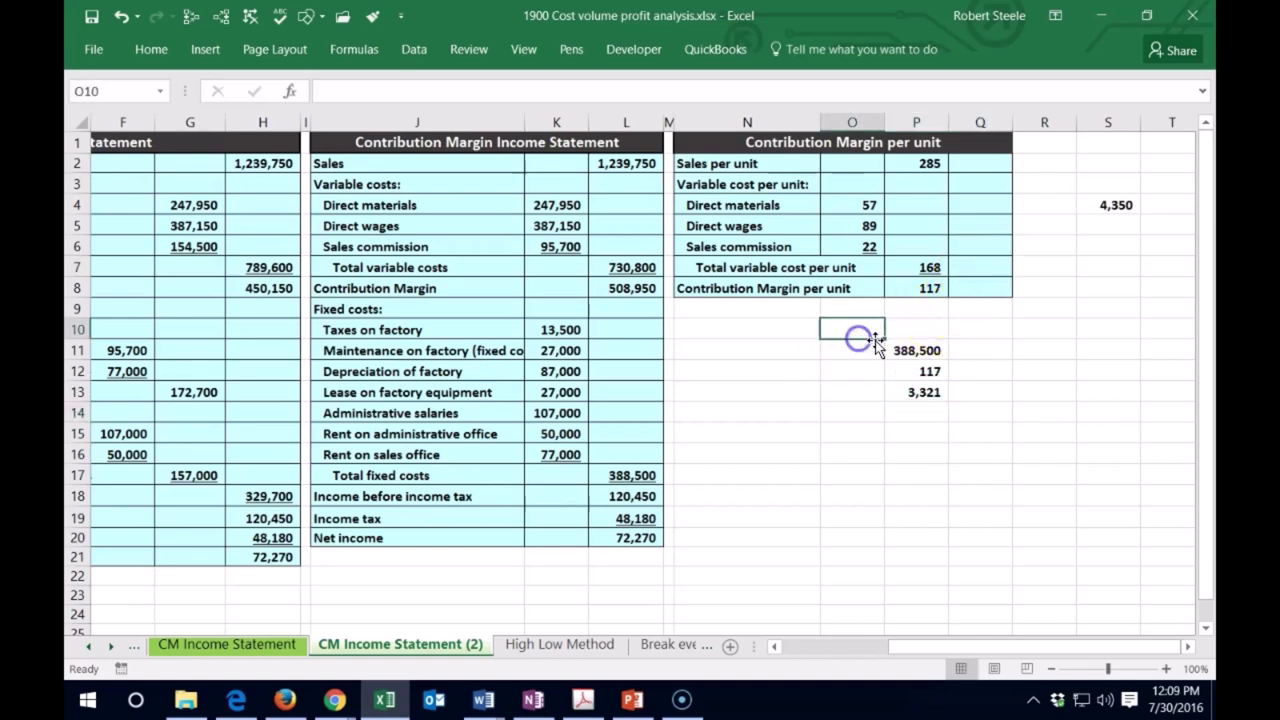
Calculate the contribution margin ratio in Q8 with =P8/P2, contribution margin per unit divided by sales per unit.
click(975, 290)
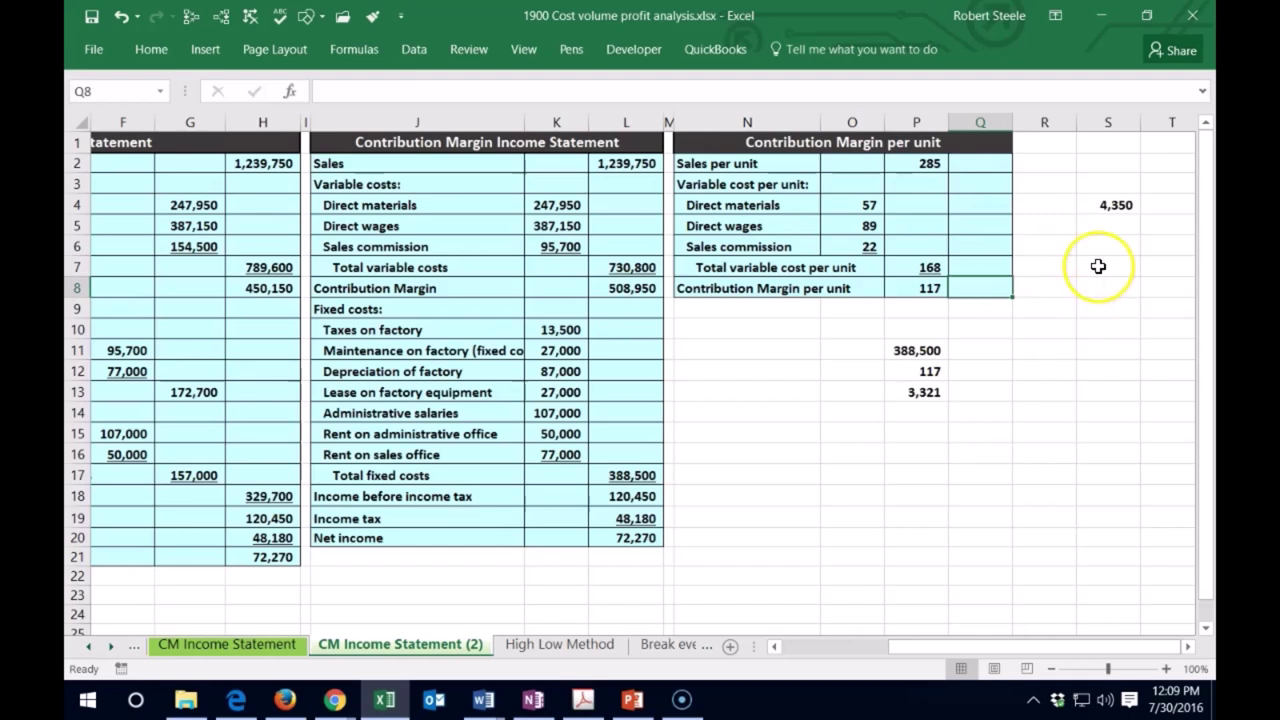
text(=)
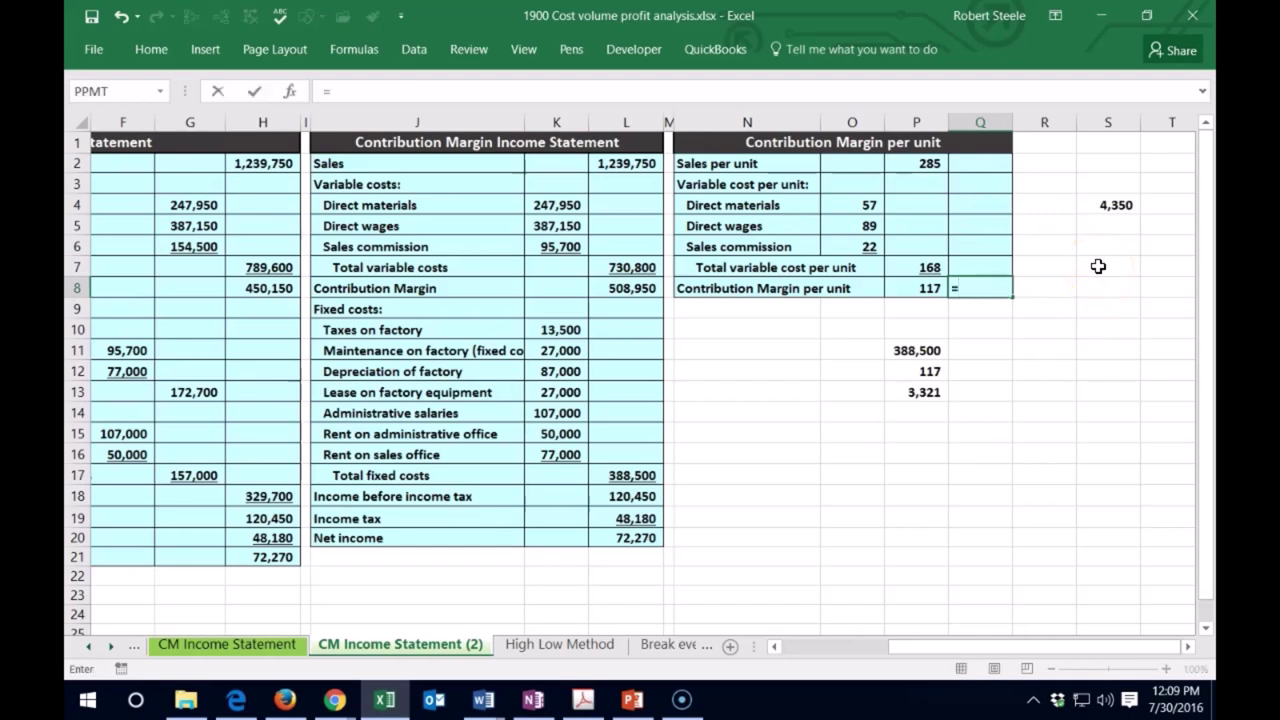
click(935, 286)
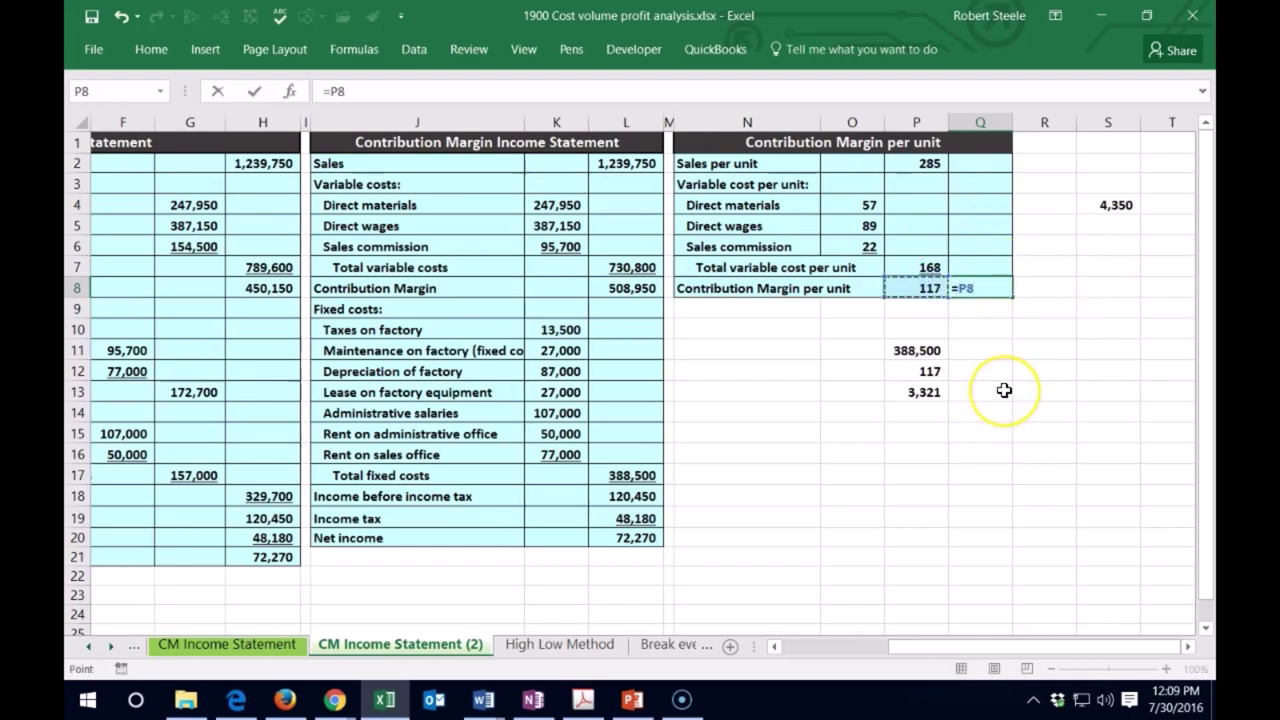
text(/)
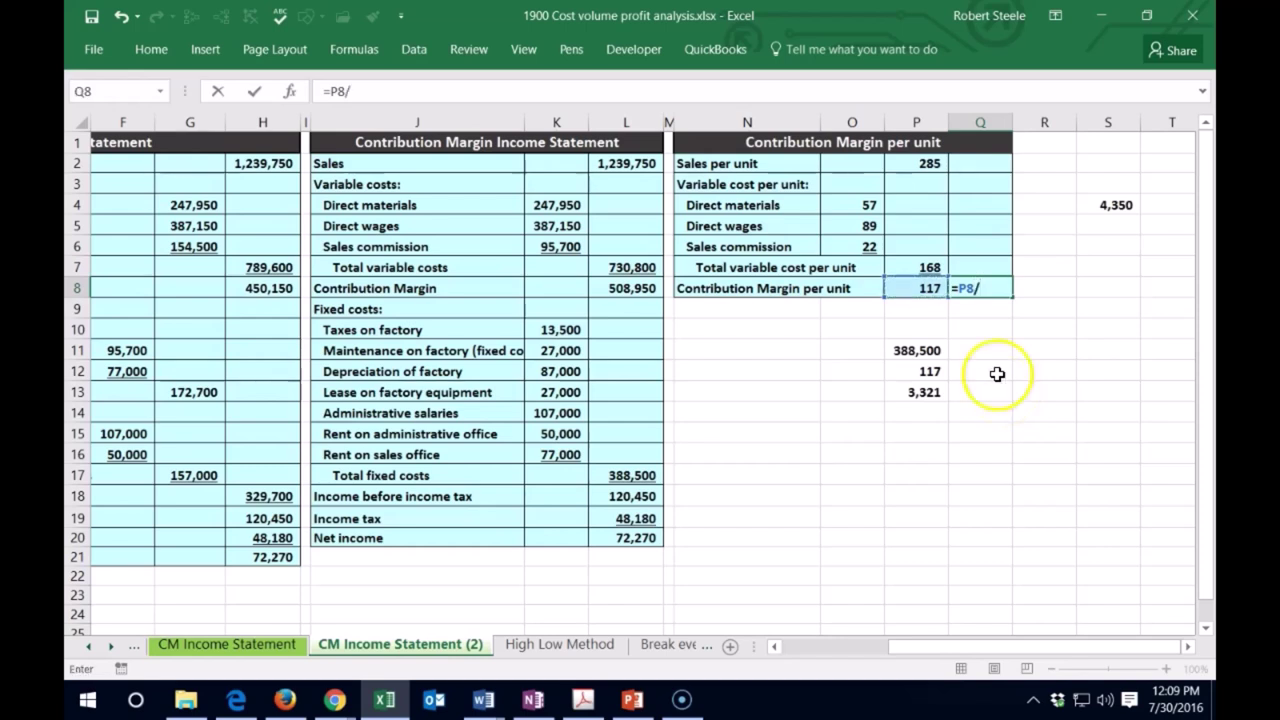
click(921, 166)
key(Return)
key(Up)
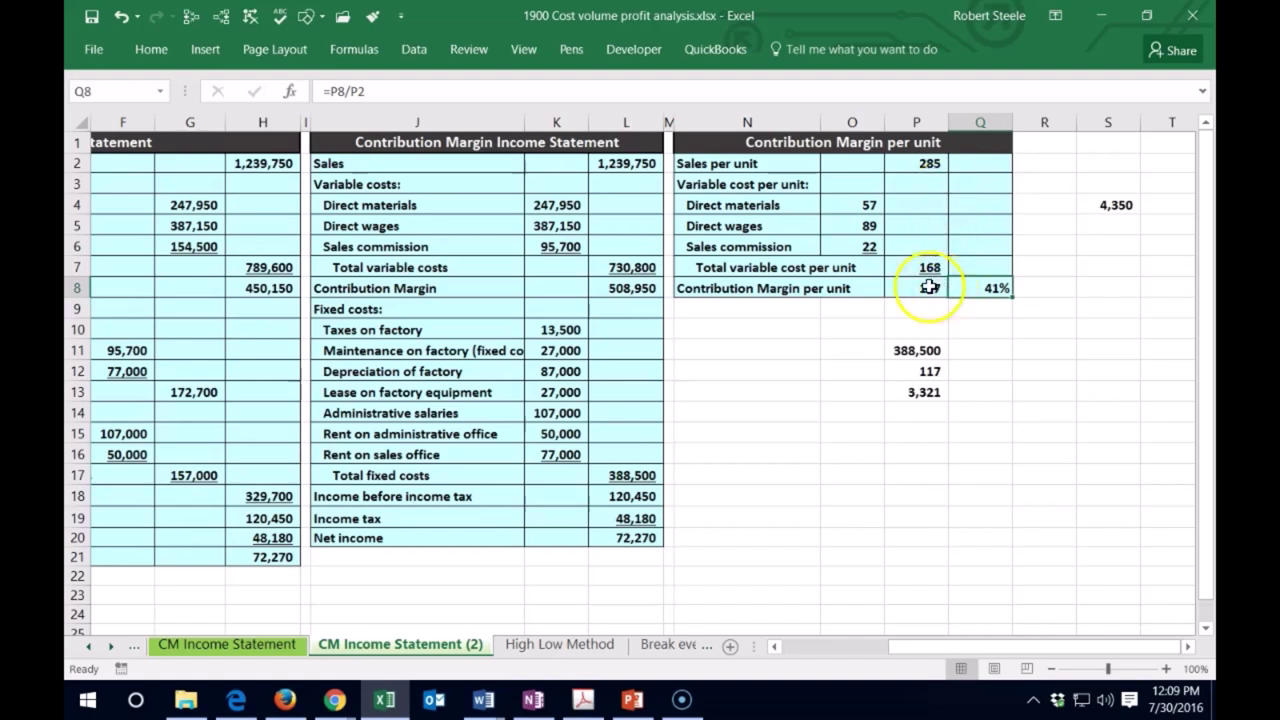
click(151, 49)
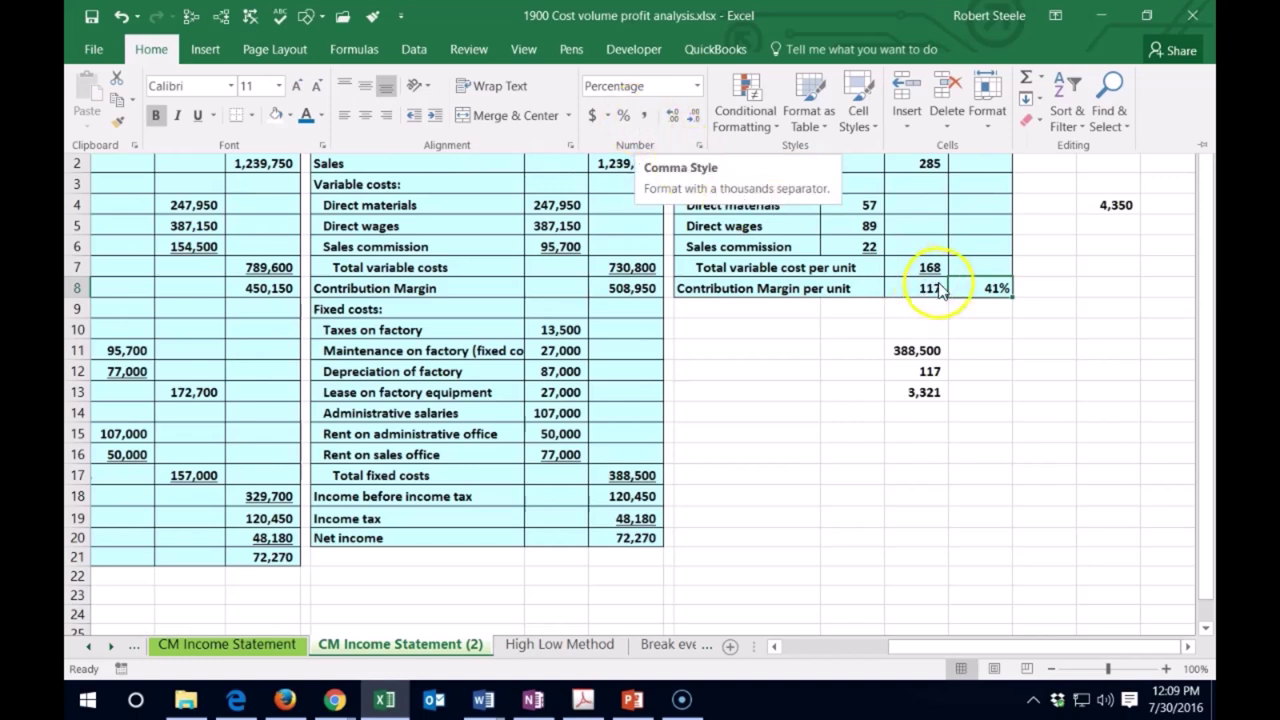
click(985, 292)
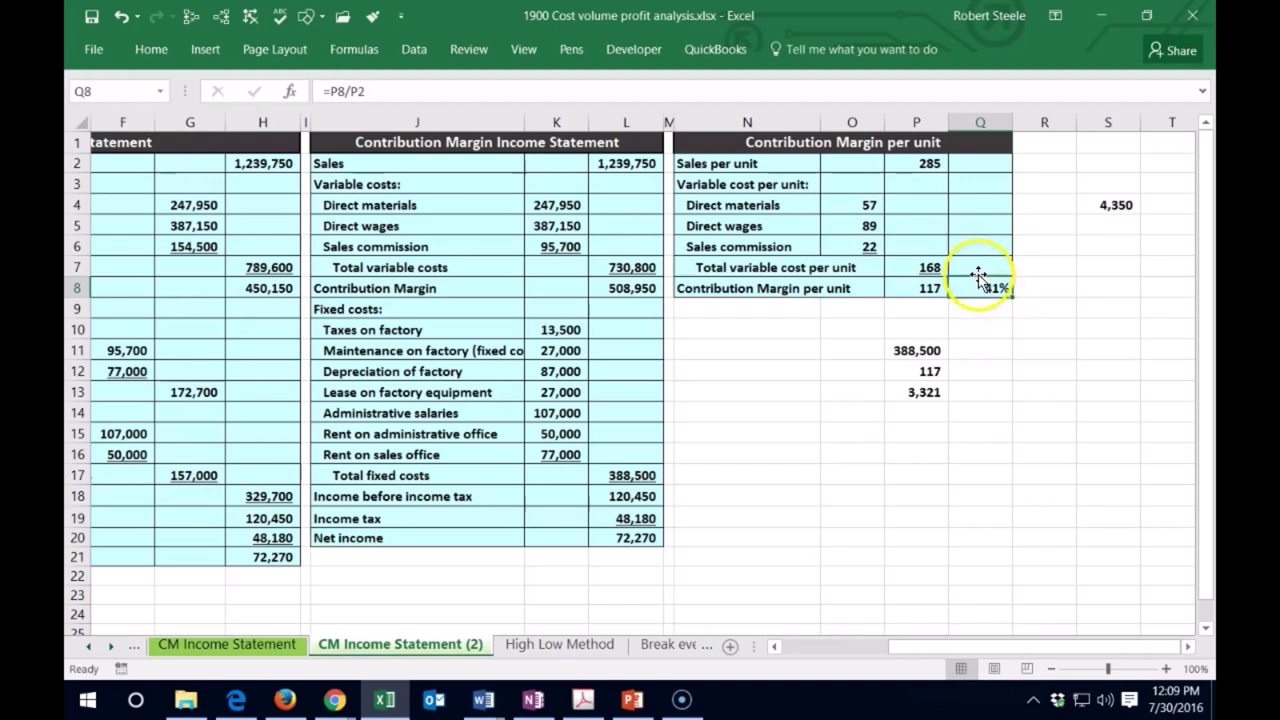
click(987, 321)
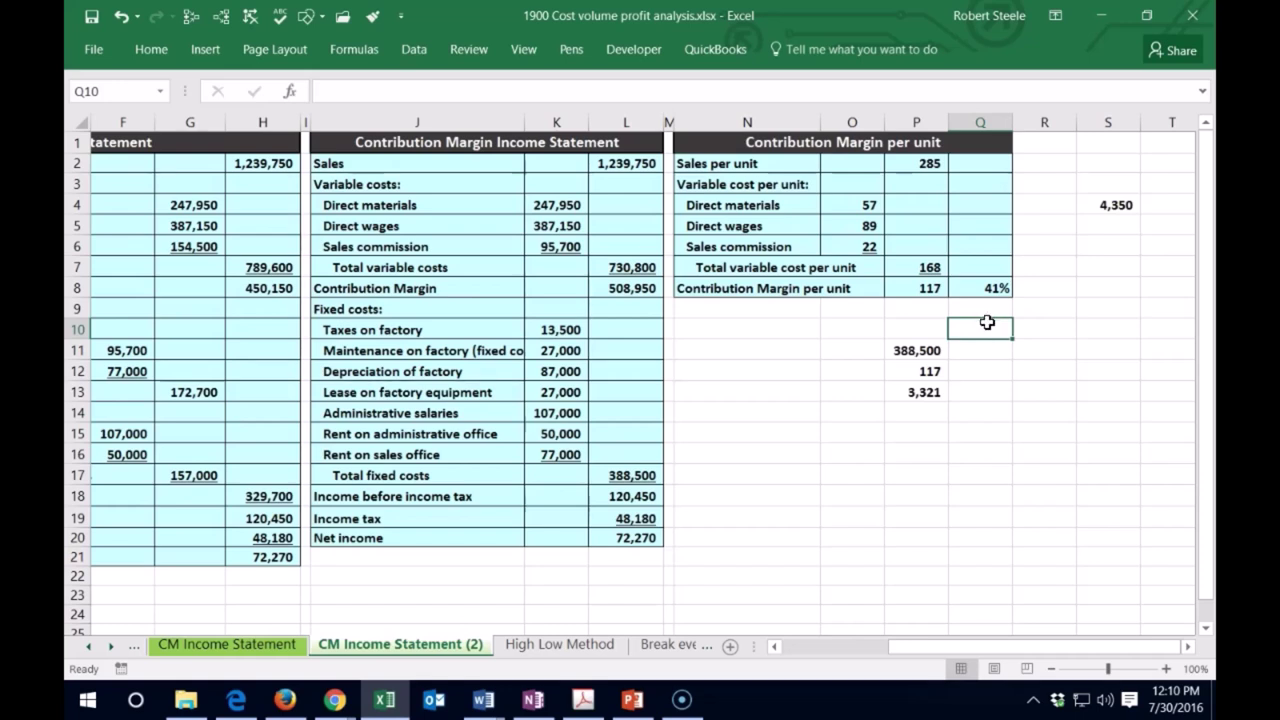
Calculate the variable cost ratio in Q7 with =P7/P2 and check the combined total of Q7:Q8.
click(975, 266)
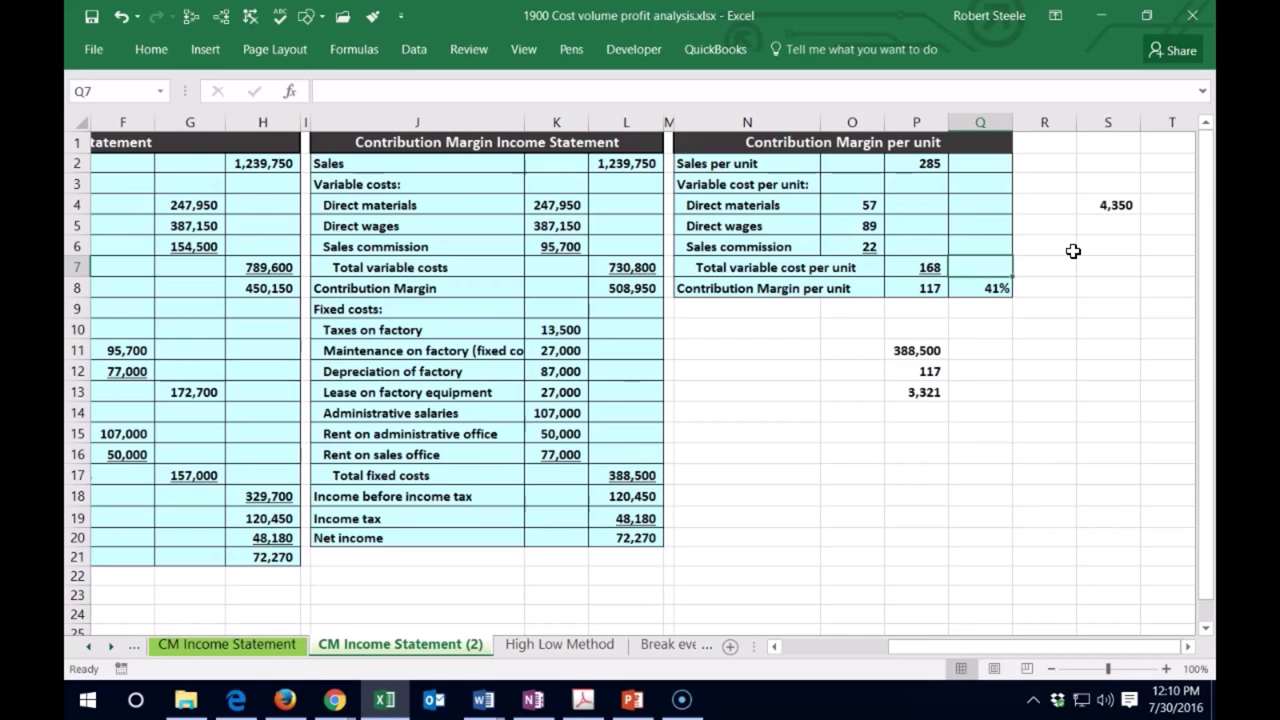
text(=)
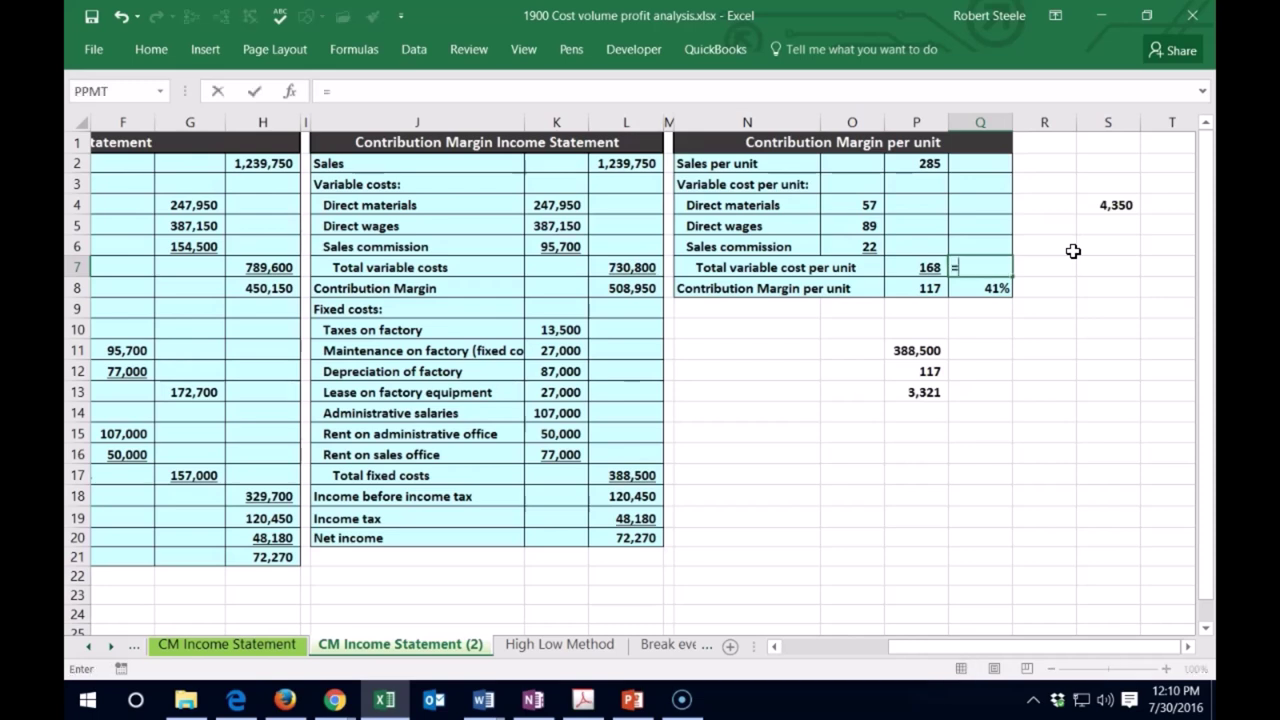
click(916, 267)
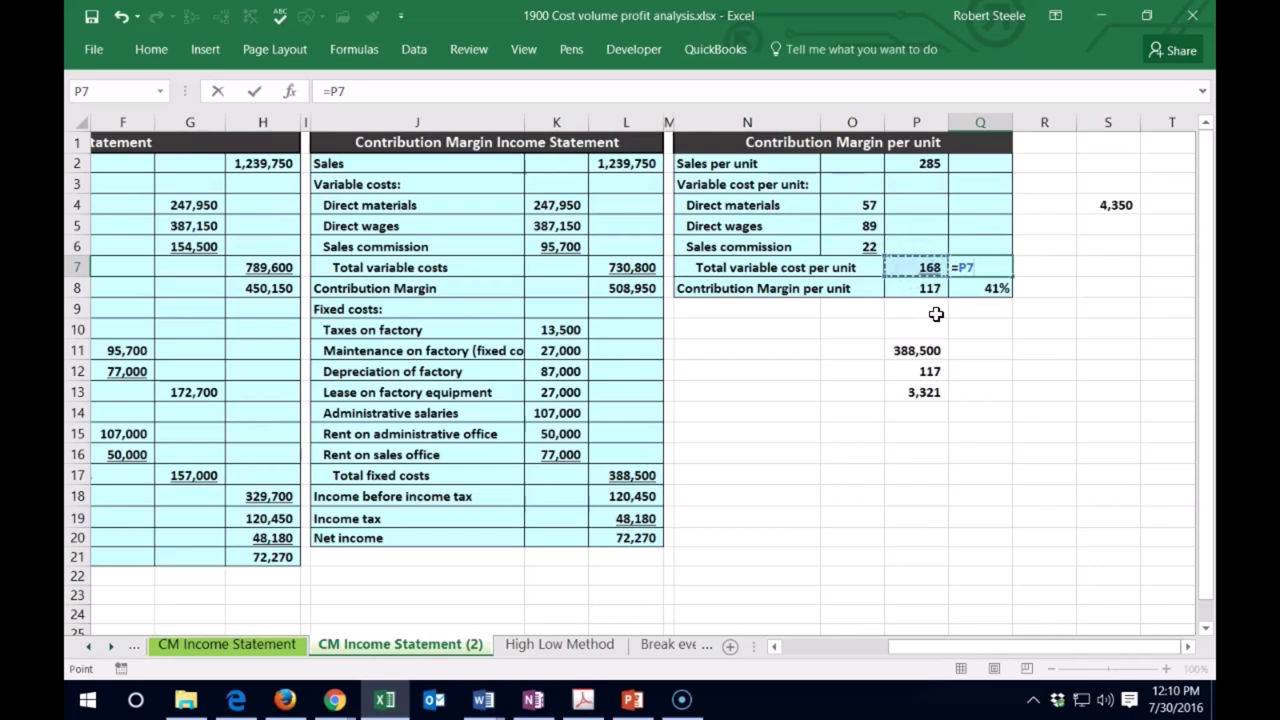
text(/)
click(920, 163)
key(Return)
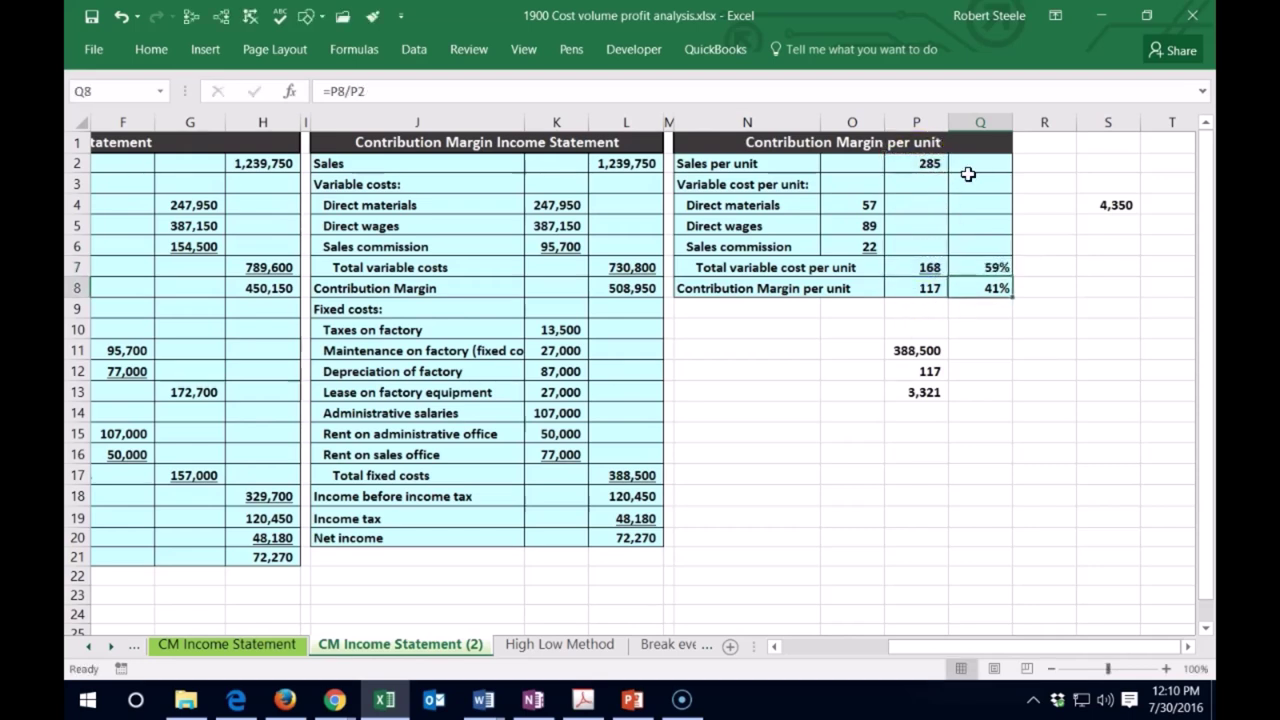
drag(980, 267, 981, 290)
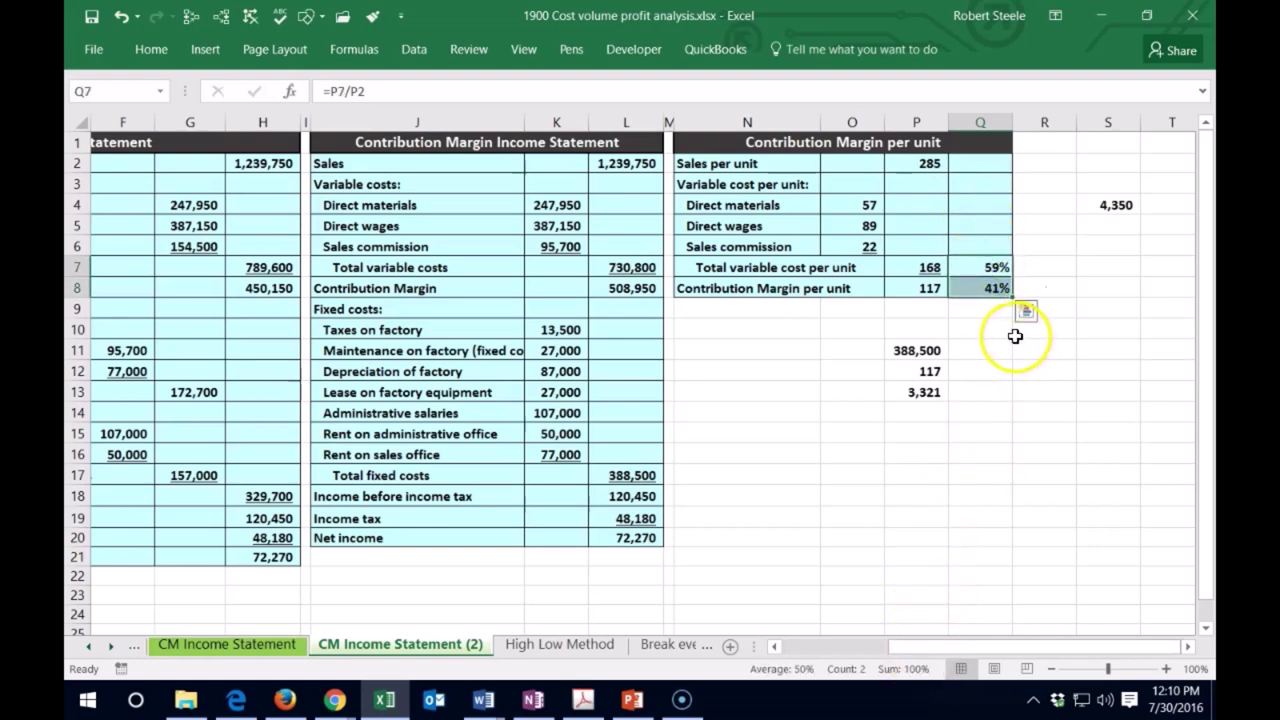
click(1012, 330)
click(1022, 264)
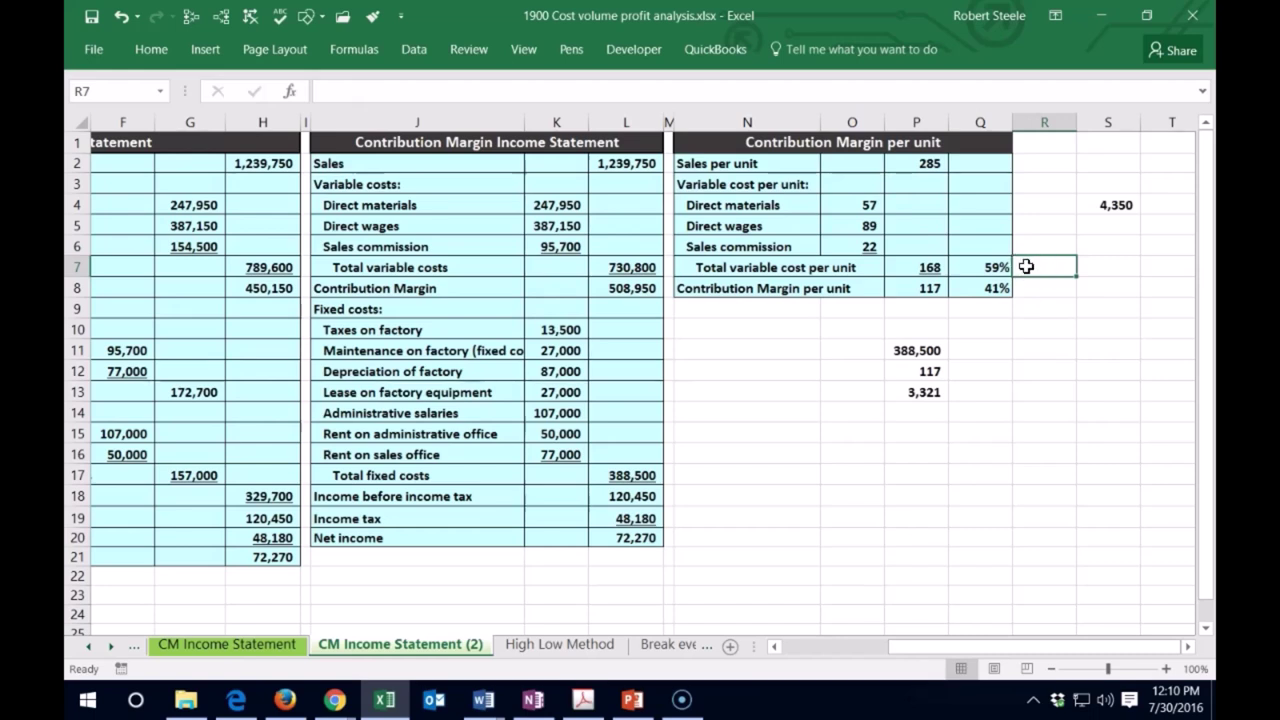
click(1026, 287)
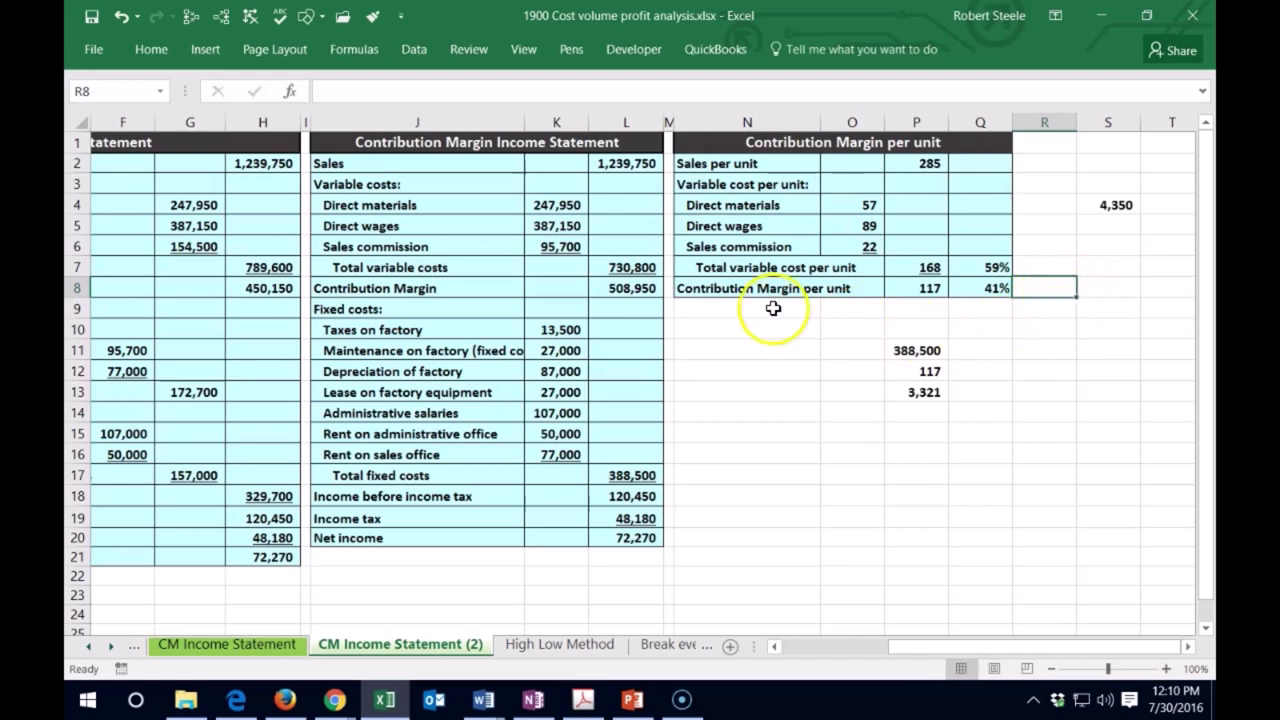
Calculate the contribution margin ratio from the income statement totals in N10 with =L8/L2.
click(636, 289)
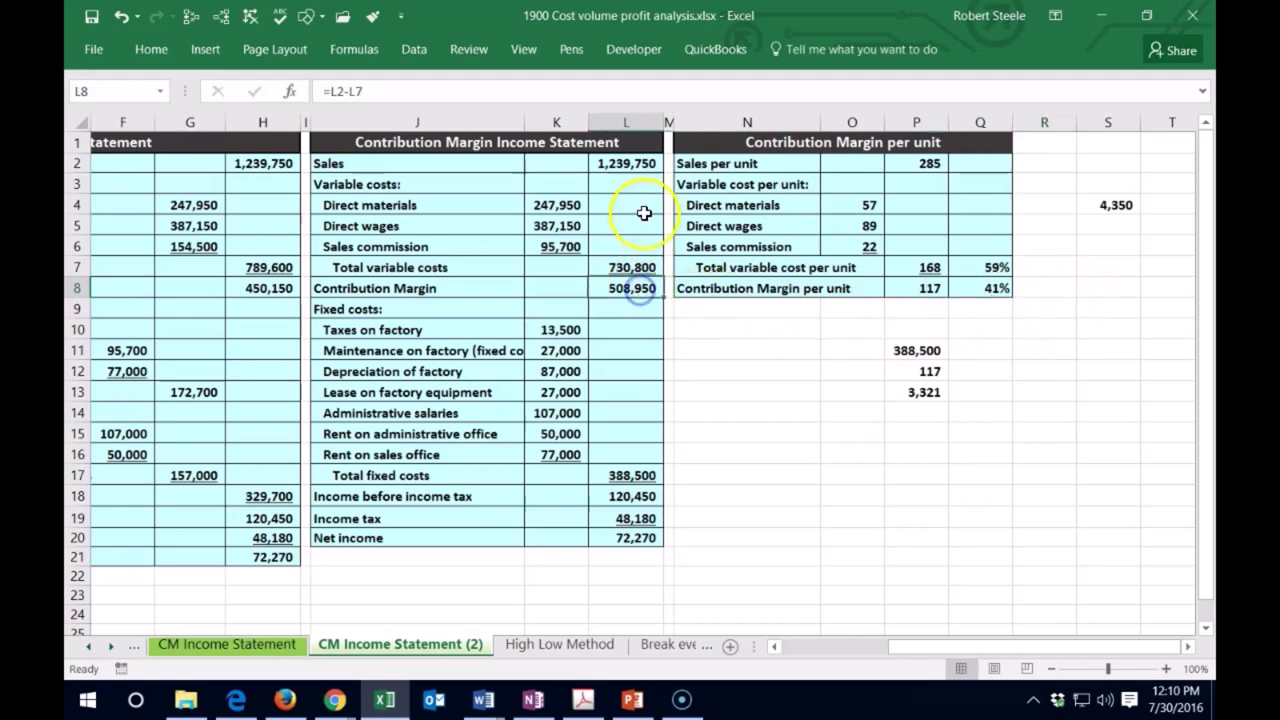
click(630, 163)
click(628, 288)
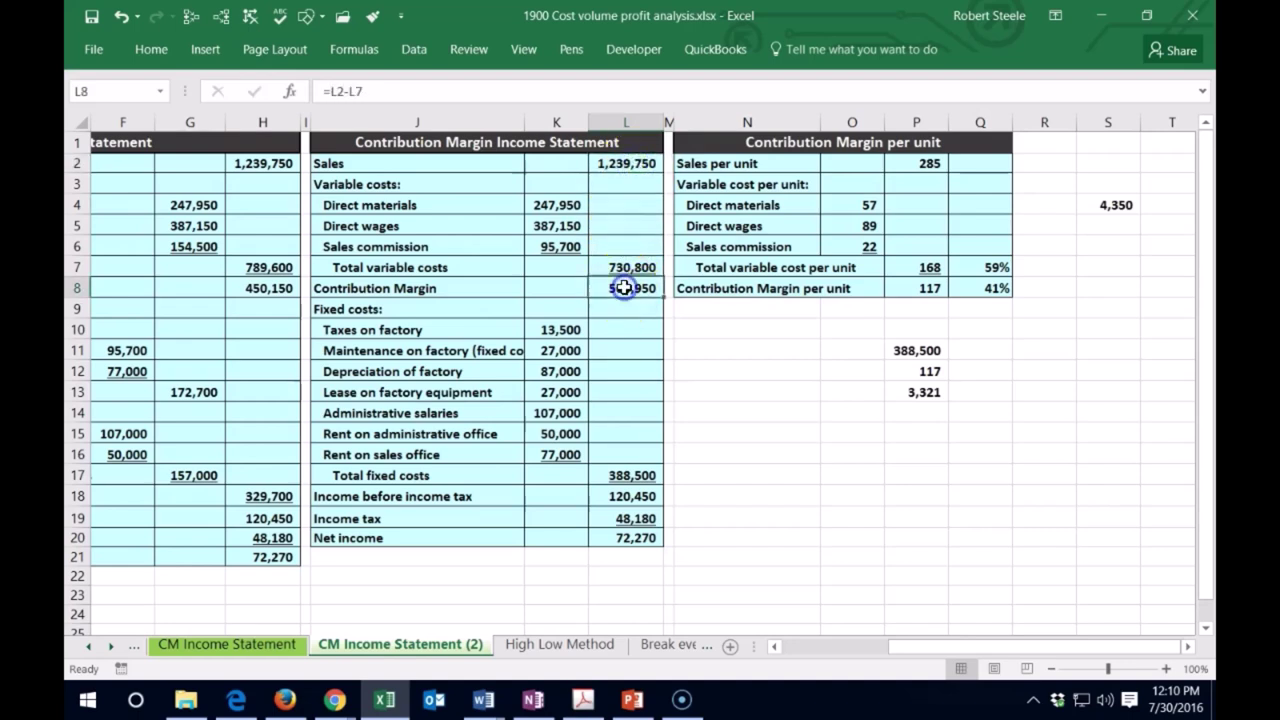
click(708, 330)
text(=)
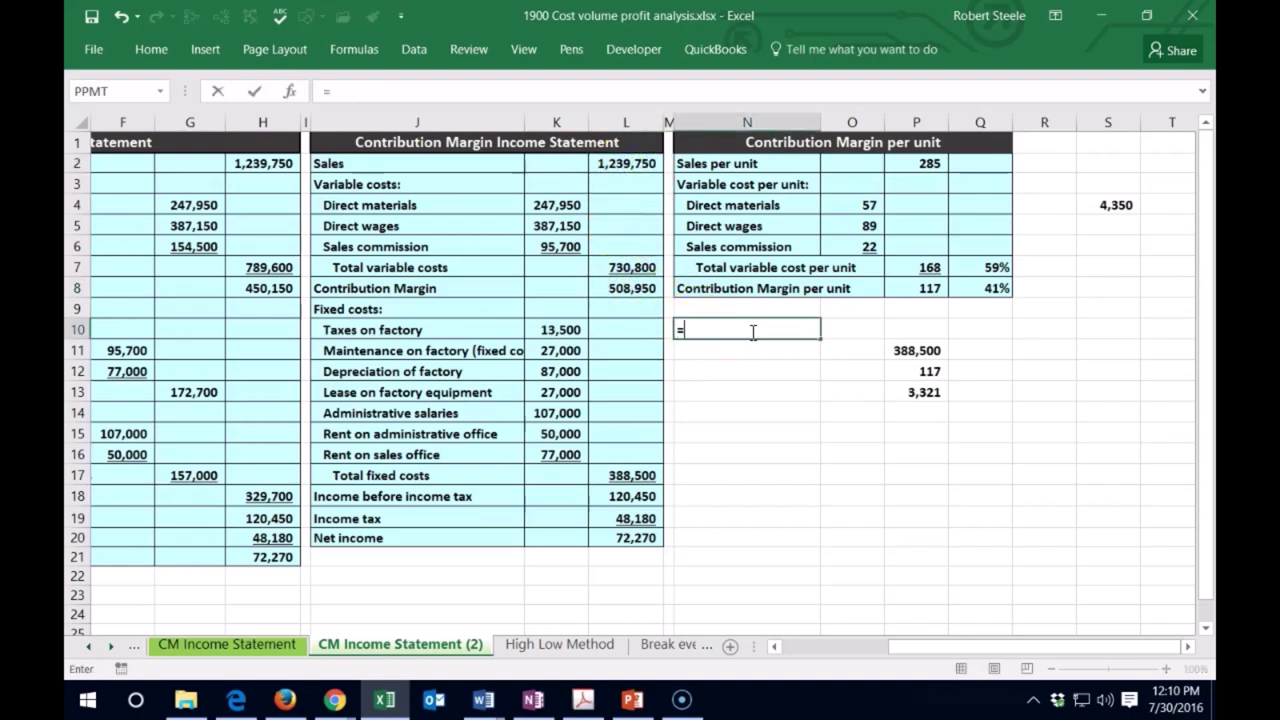
click(628, 288)
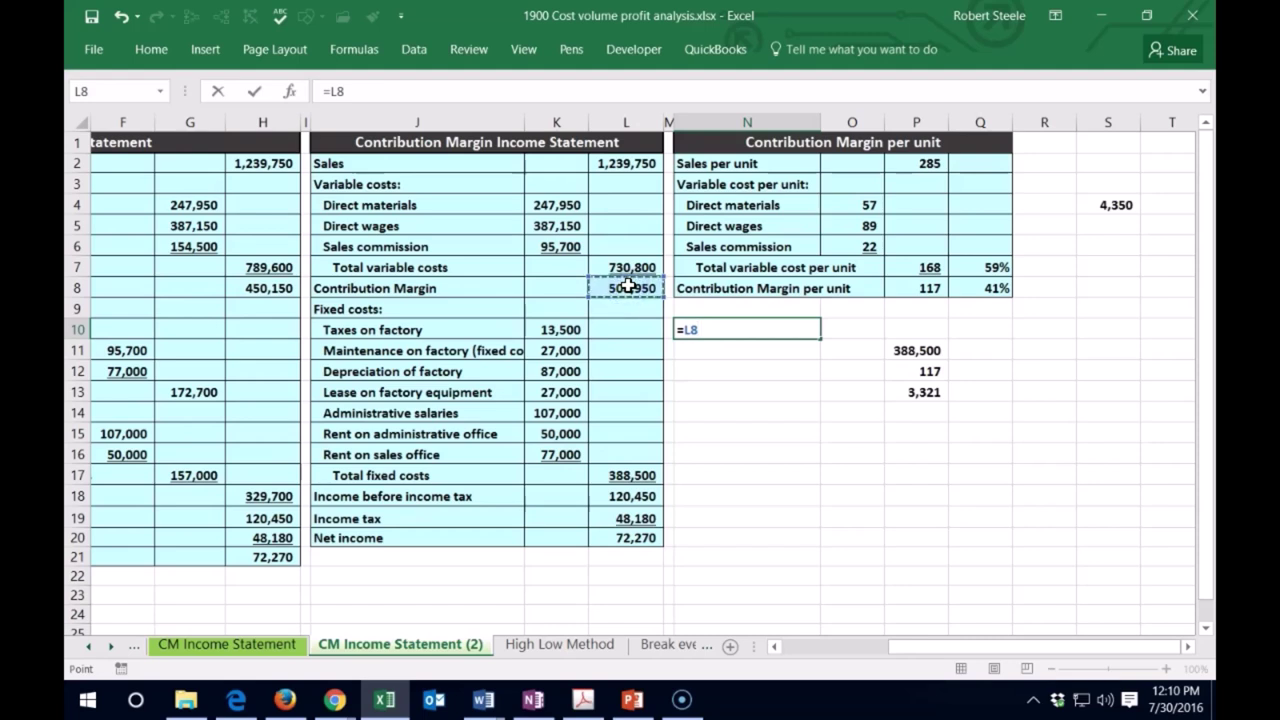
text(/)
click(630, 163)
key(ctrl+Return)
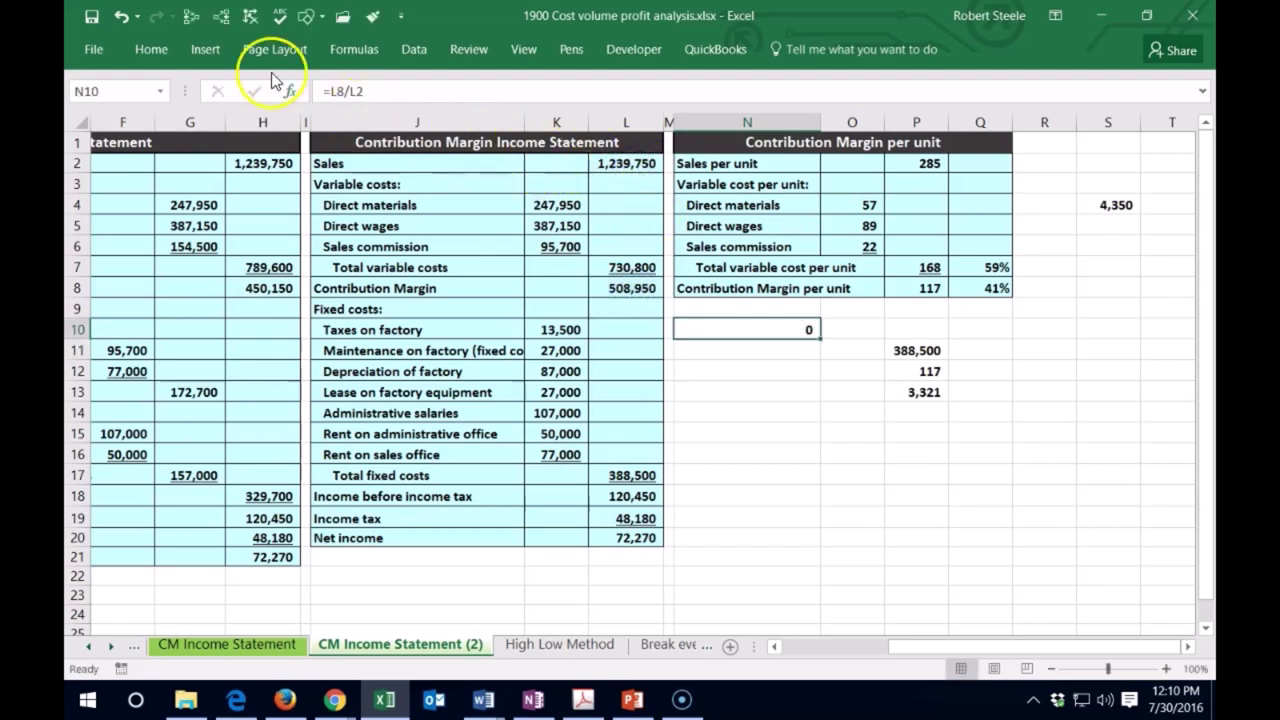
Format the ratio in N10 as a percentage and compare it with the per-unit contribution margin ratio.
click(151, 49)
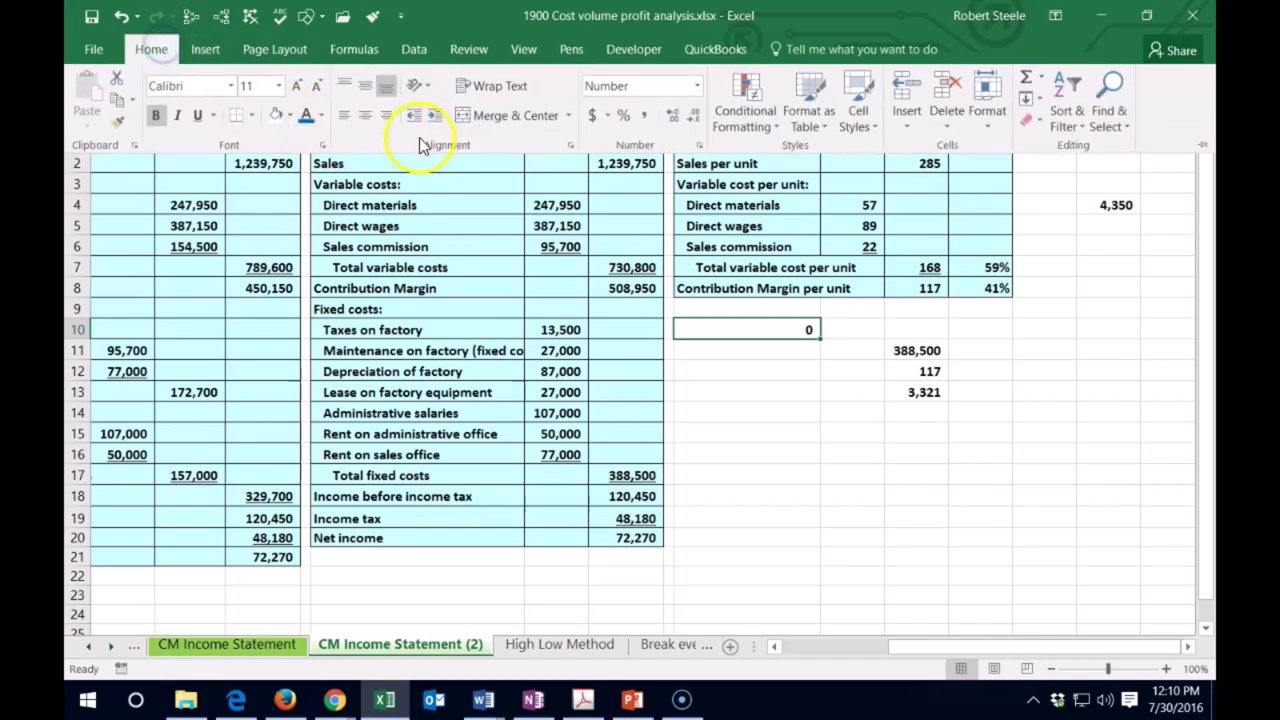
click(623, 115)
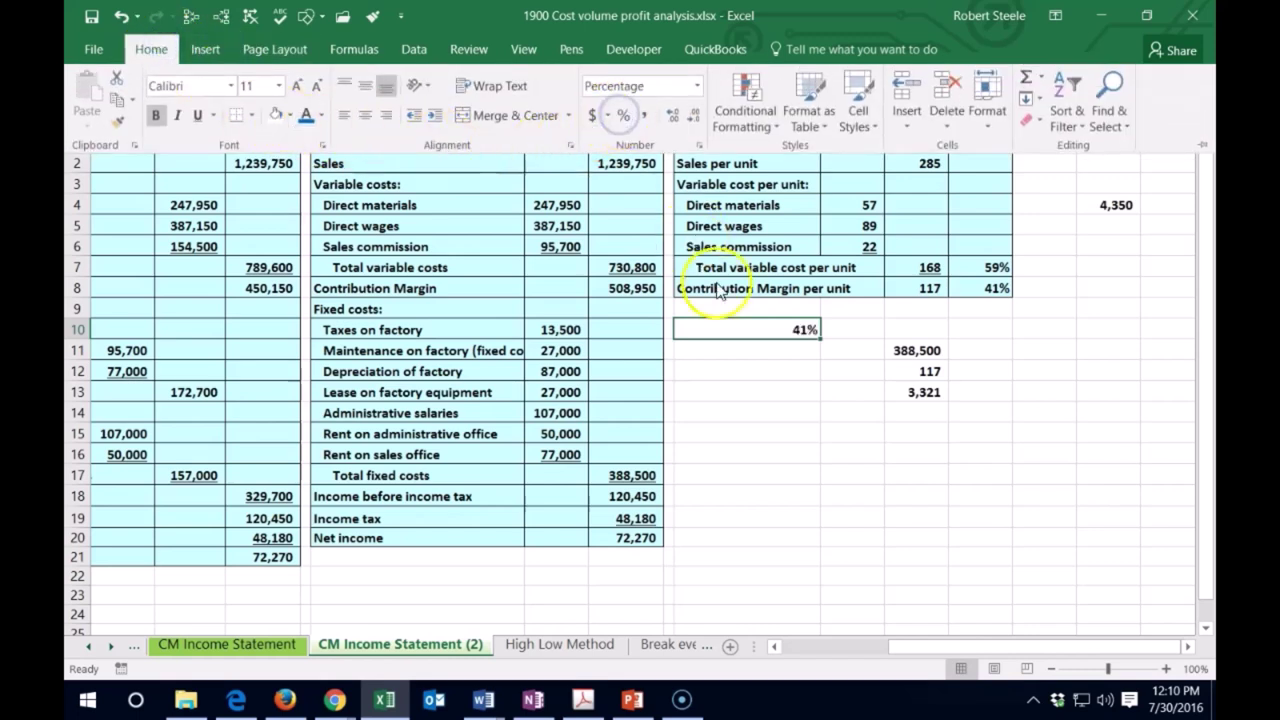
key(Escape)
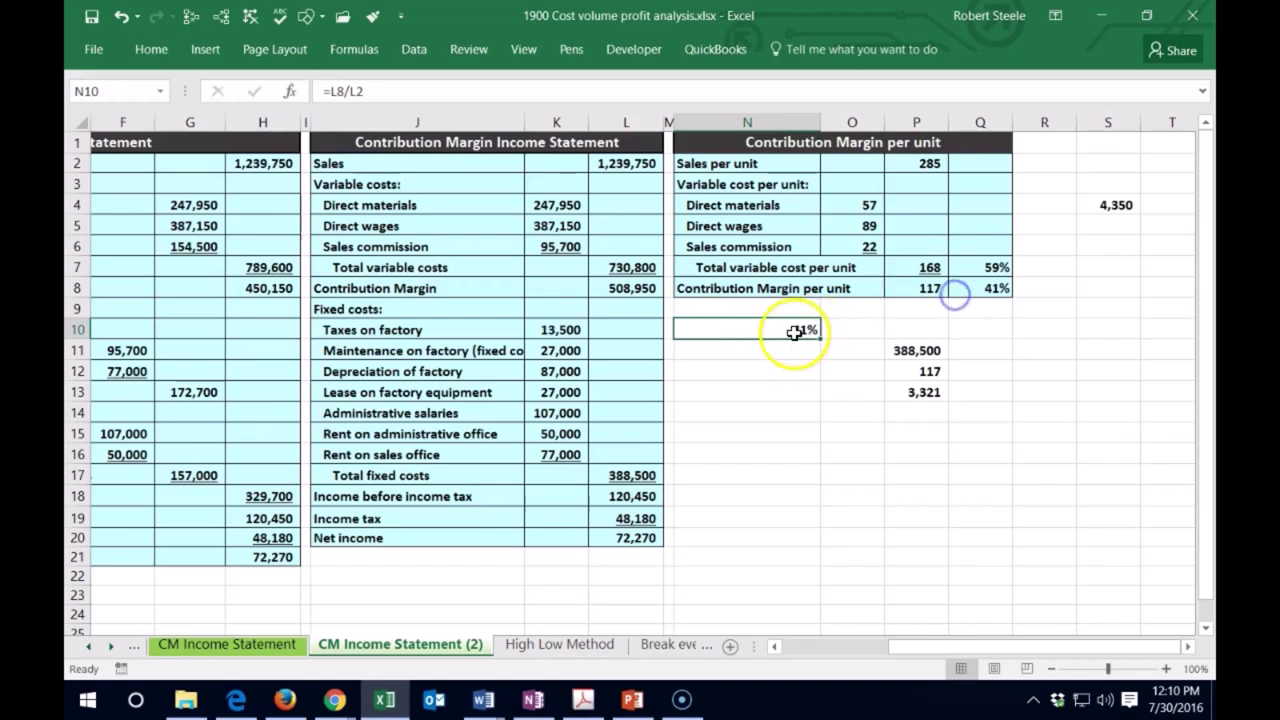
click(933, 295)
click(795, 329)
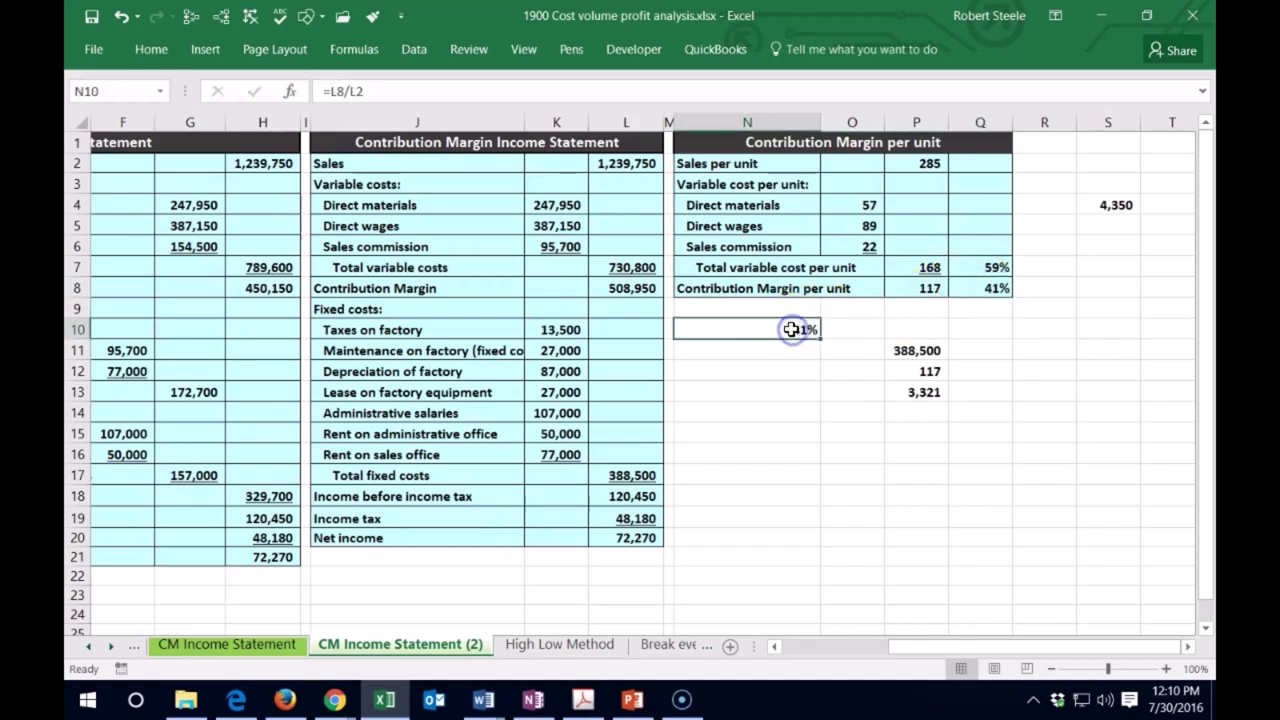